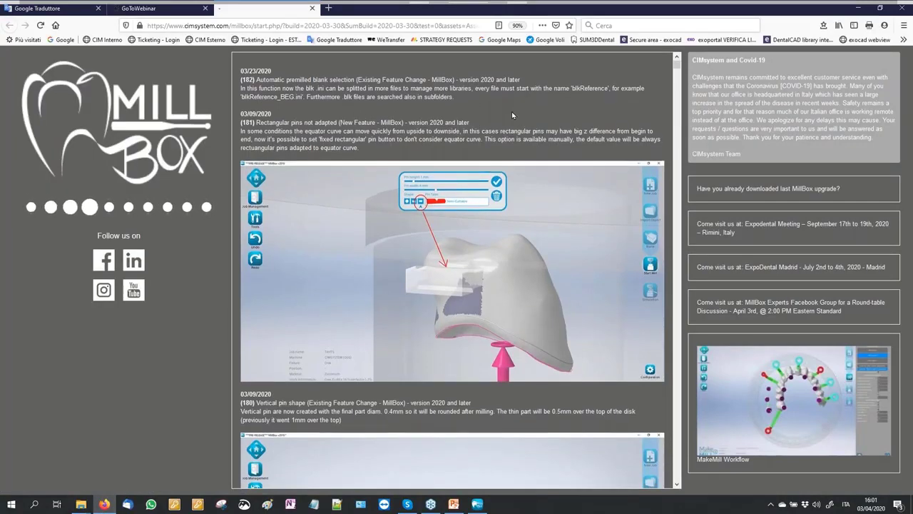
- Read the MillBox release notes from premilled blank selection down to multiproject toolpath calculation, and switch to MillBox
scroll(511, 114, "down", 3)
scroll(419, 184, "down", 8)
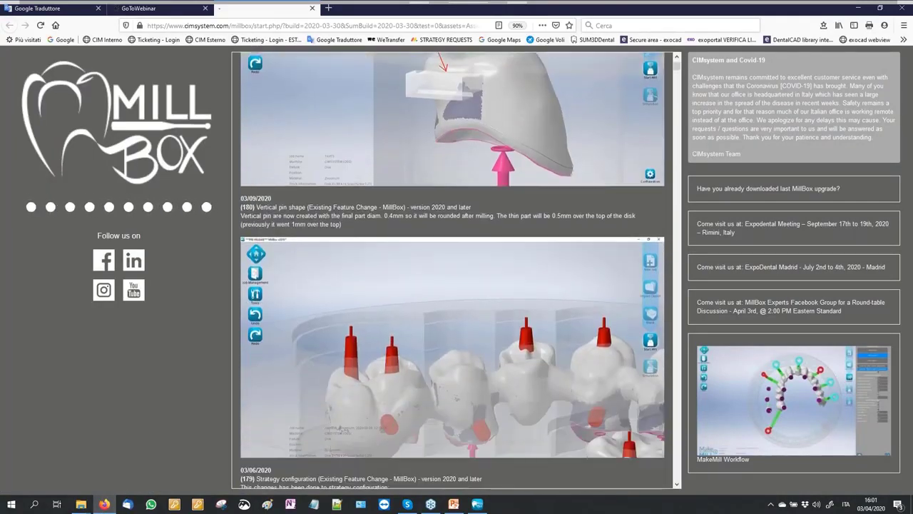
scroll(454, 214, "down", 8)
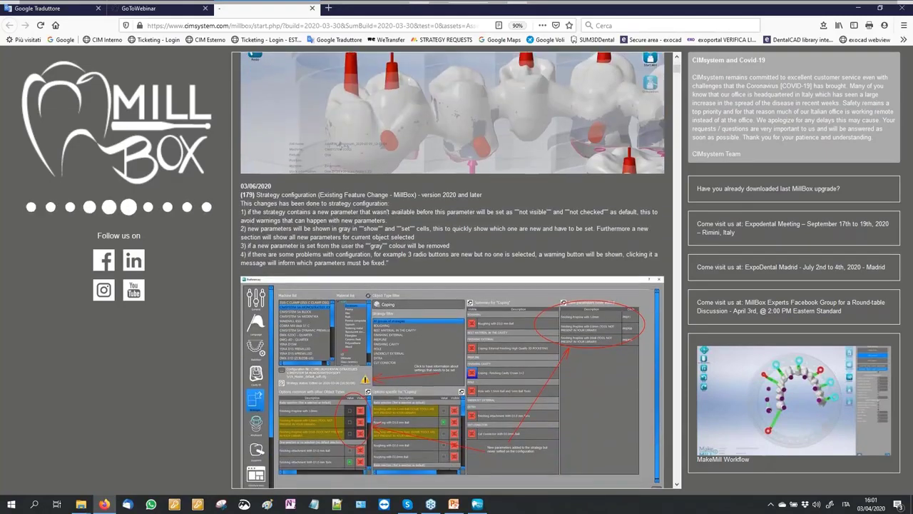
scroll(455, 214, "down", 4)
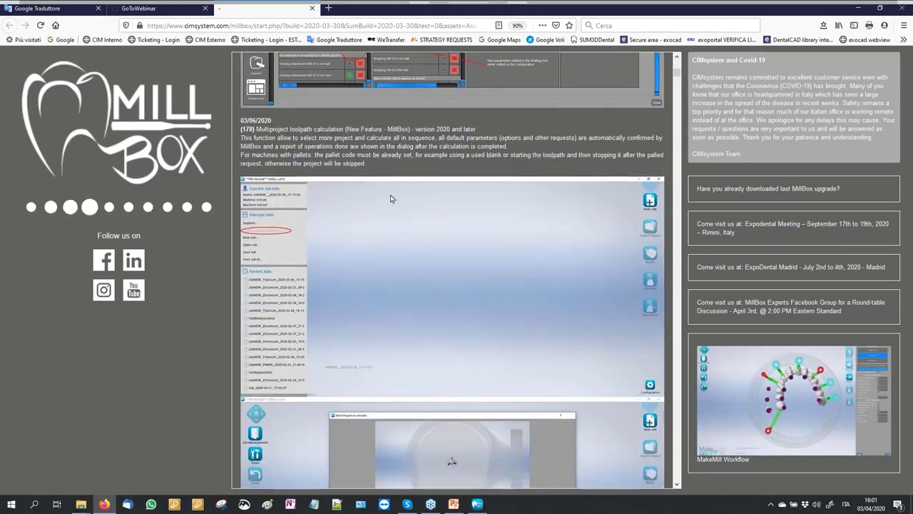
scroll(456, 184, "down", 6)
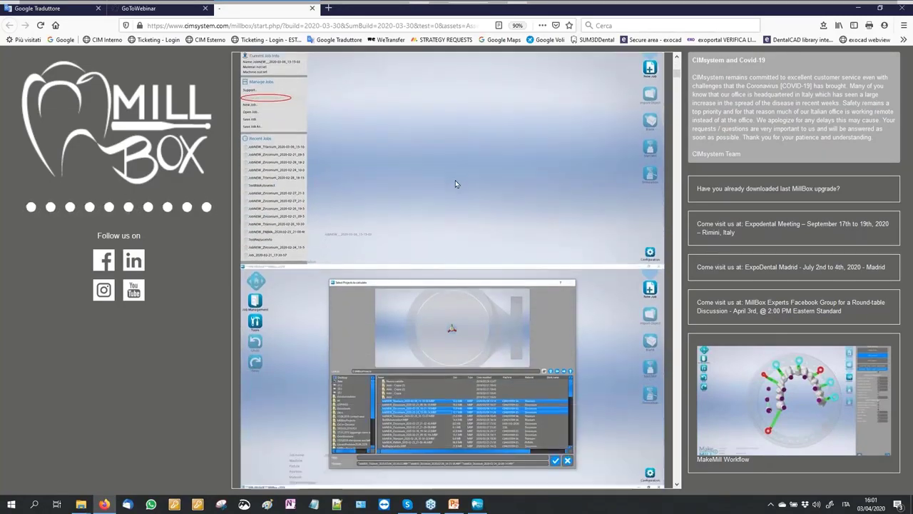
left_click(857, 6)
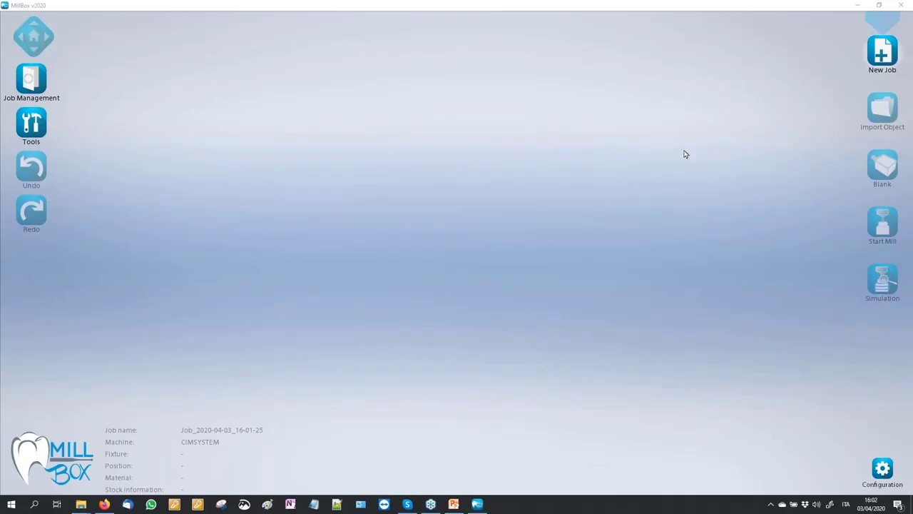
- Create a new job with the project name DEMO
left_click(884, 50)
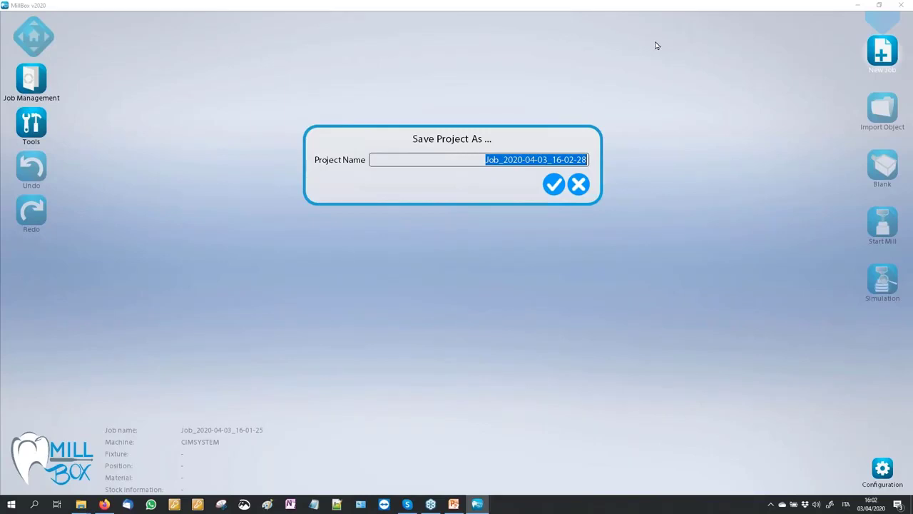
left_click_drag(475, 163, 618, 170)
key("BackSpace")
type("DE")
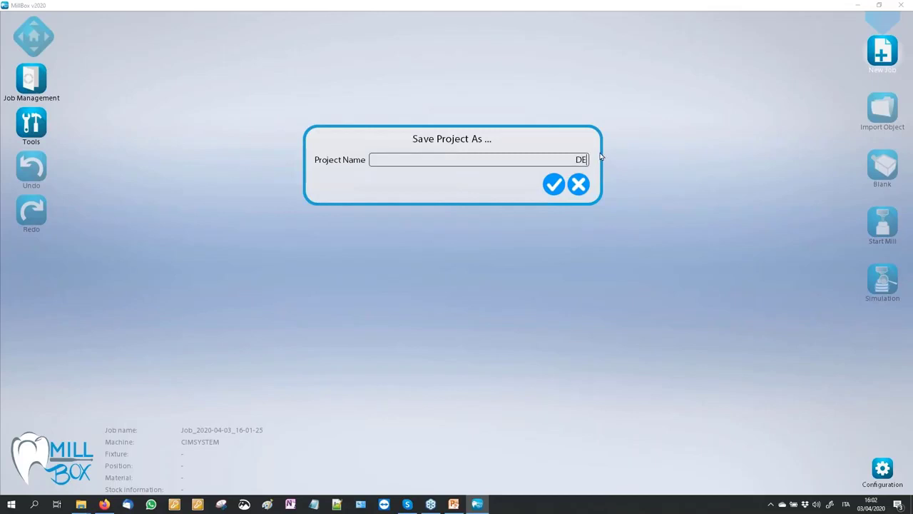
type("MO")
left_click(554, 185)
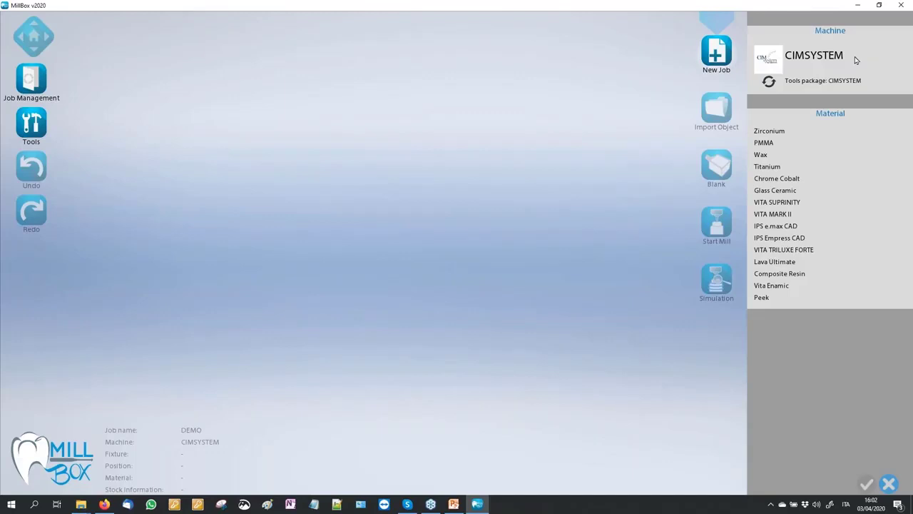
- Review the available tools packages and the fixtures offered for zirconium, PMMA, wax, titanium and glass ceramic
left_click(768, 82)
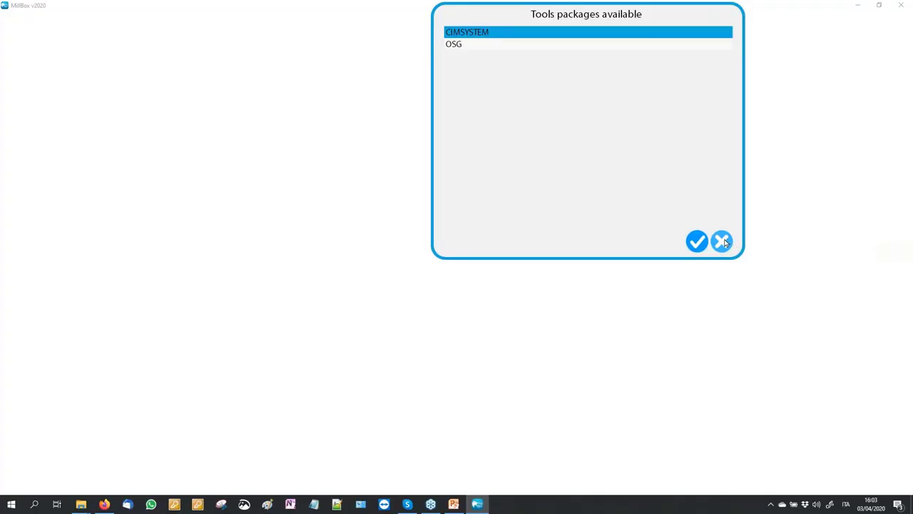
left_click(723, 241)
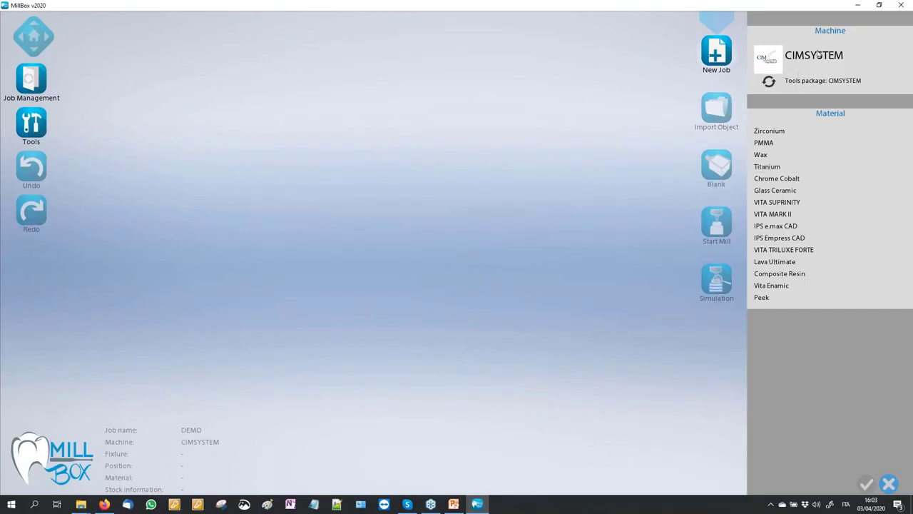
left_click(814, 133)
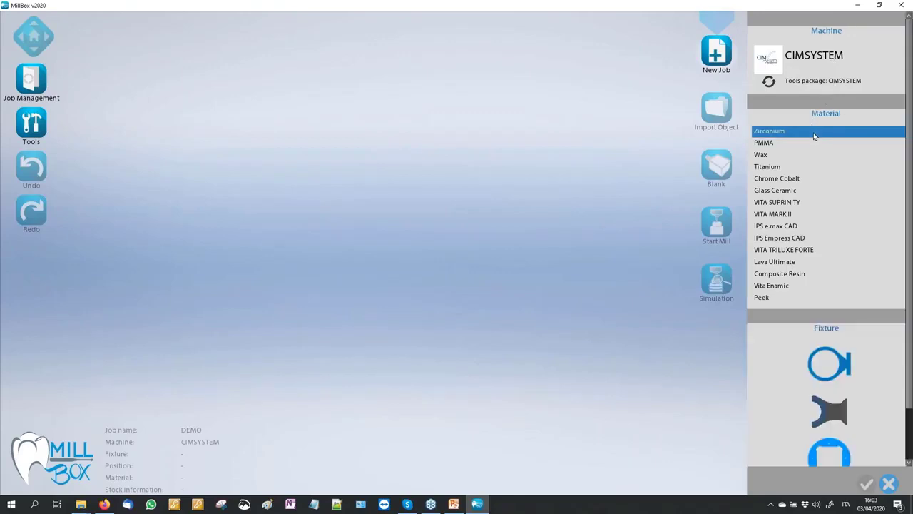
scroll(824, 149, "down", 1)
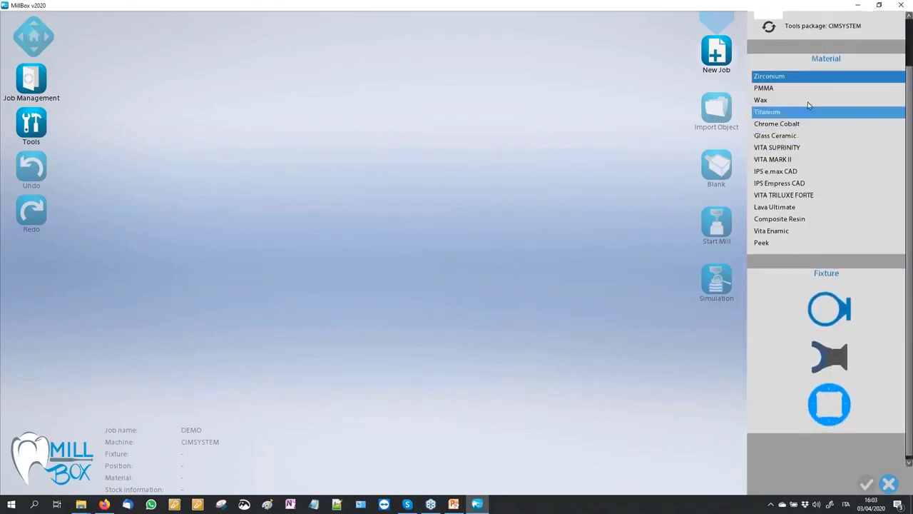
left_click(810, 90)
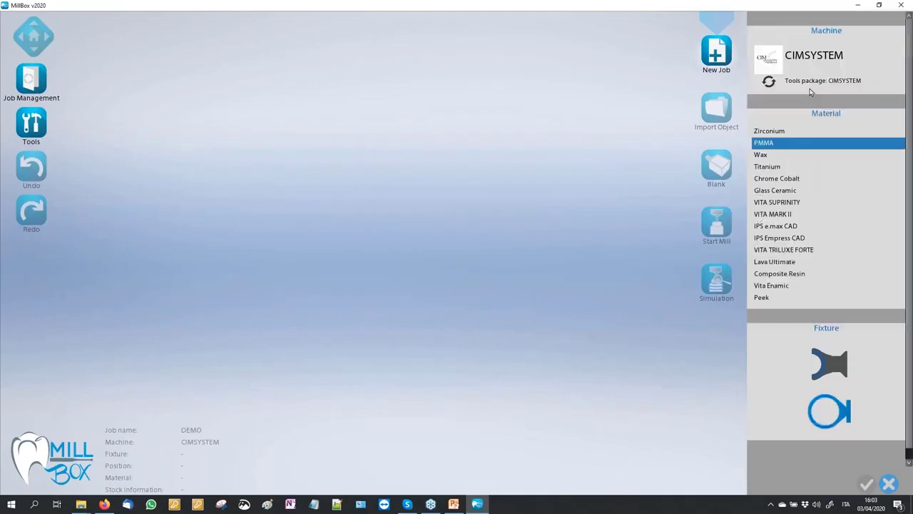
left_click(817, 154)
left_click(818, 168)
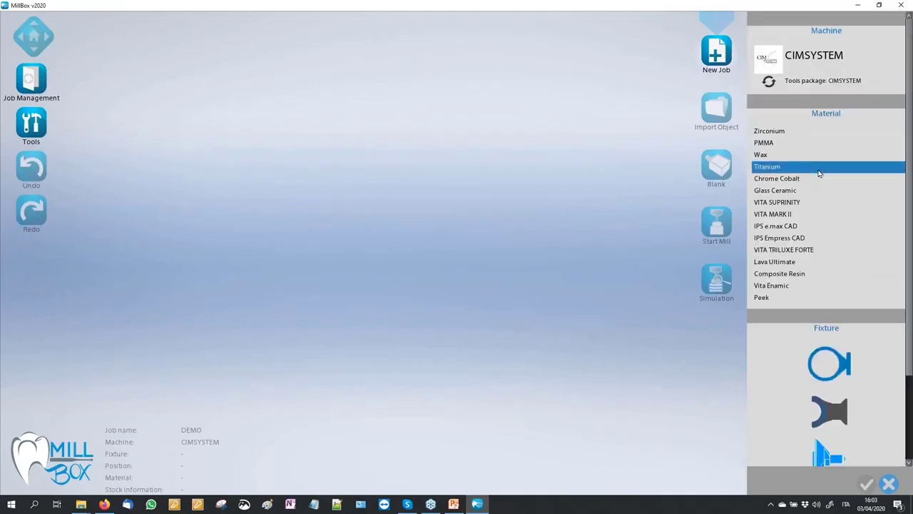
scroll(824, 175, "down", 1)
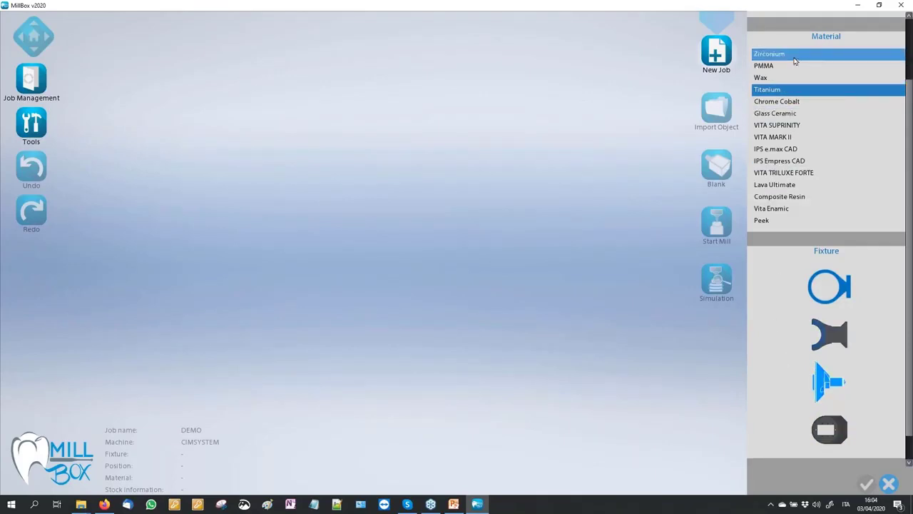
left_click(816, 113)
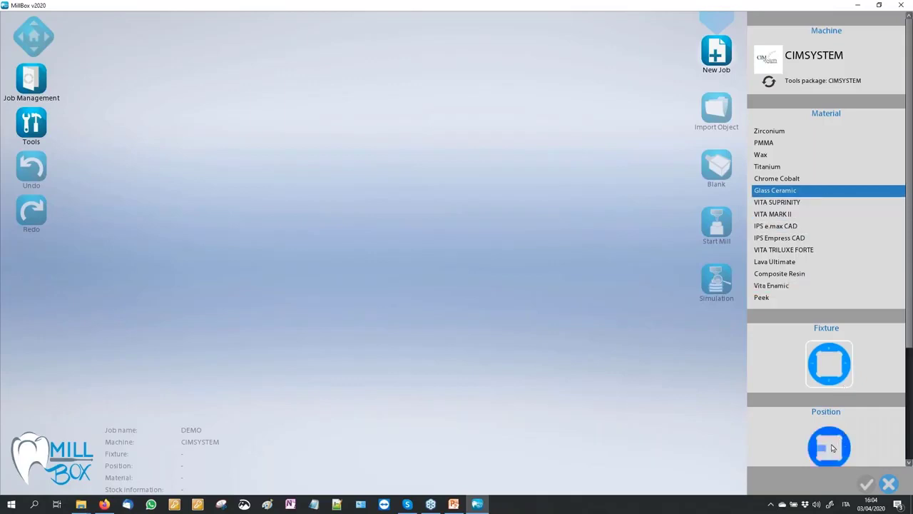
- Set the job's material to Zirconium with the open C-shaped fixture and confirm the job setup
left_click(798, 132)
scroll(816, 144, "down", 2)
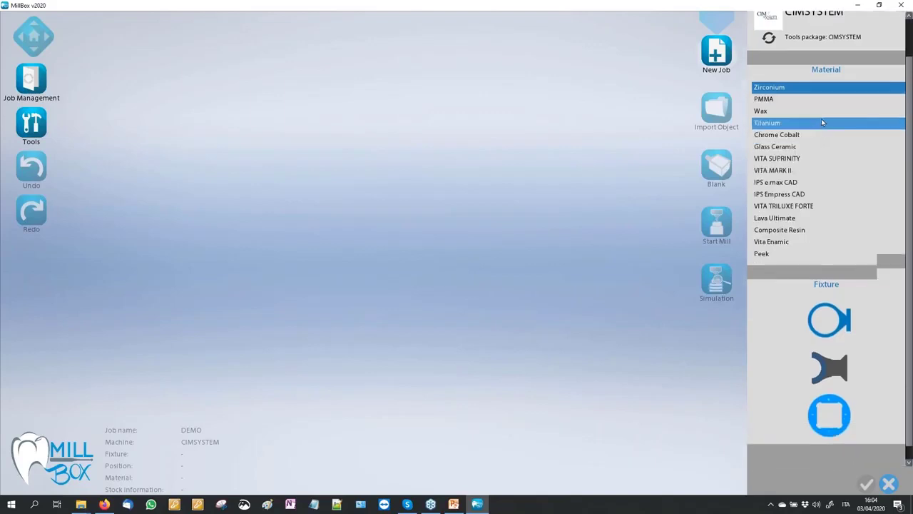
left_click(827, 347)
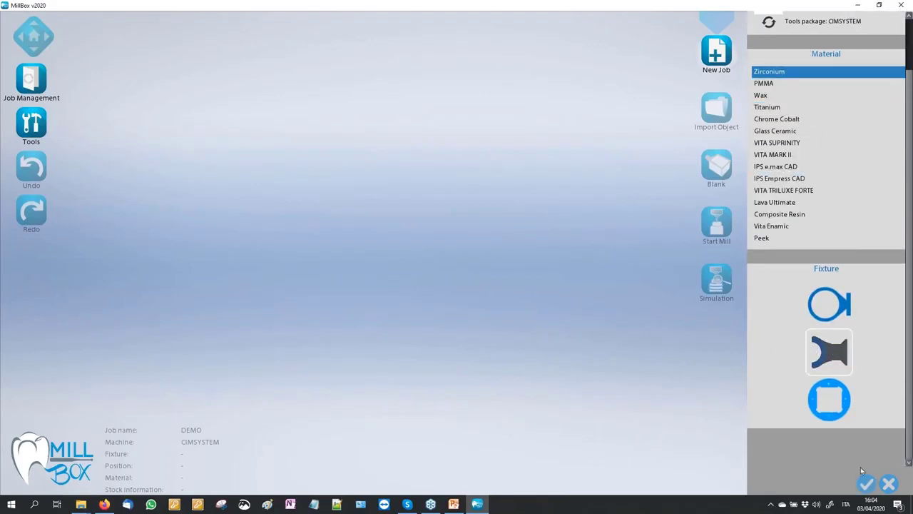
key("Return")
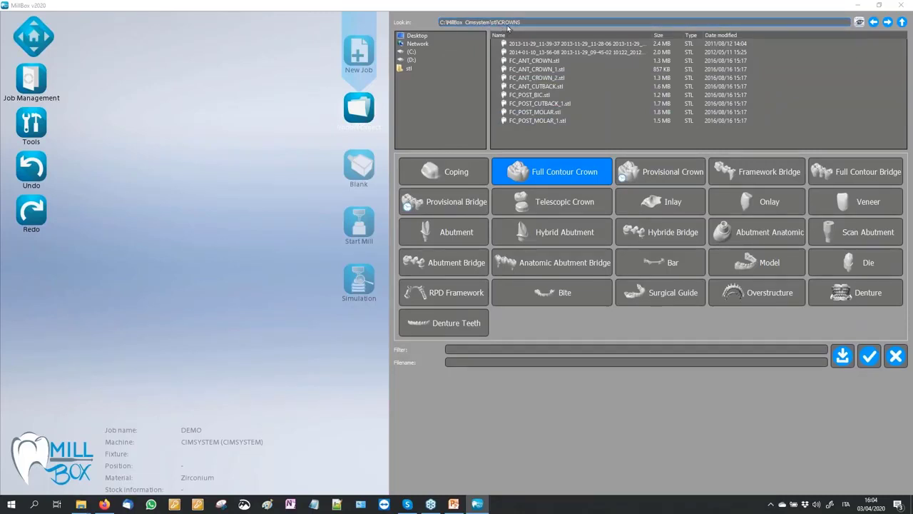
- Preview the posterior crown files in the CROWNS folder and select FC_POST_MOLAR.stl for import
left_click(552, 96)
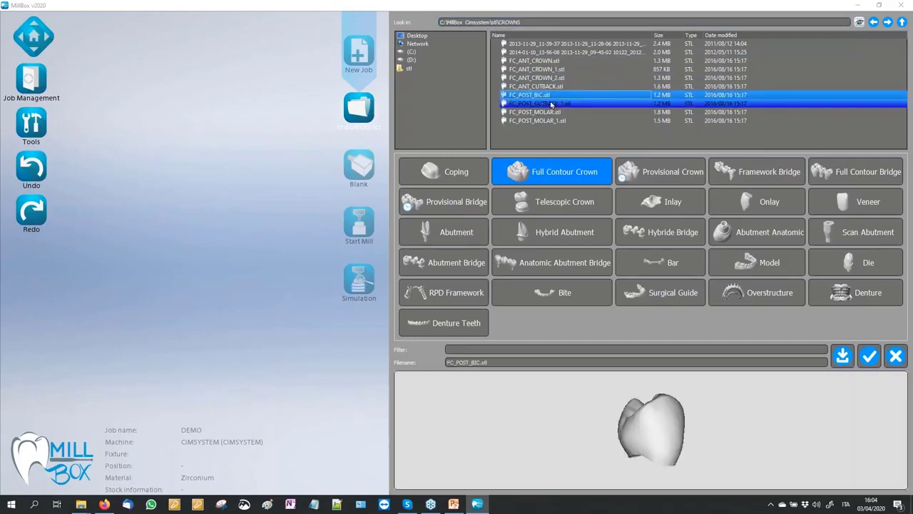
left_click(534, 105)
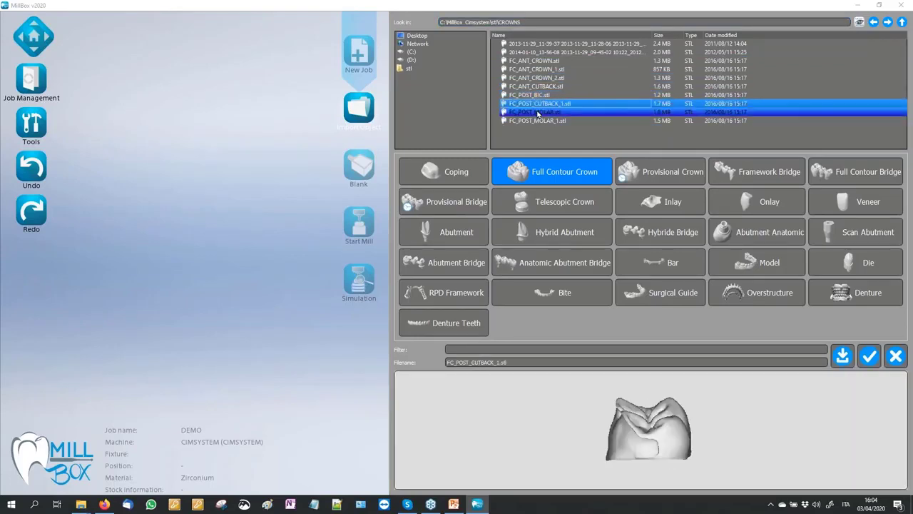
left_click(537, 113)
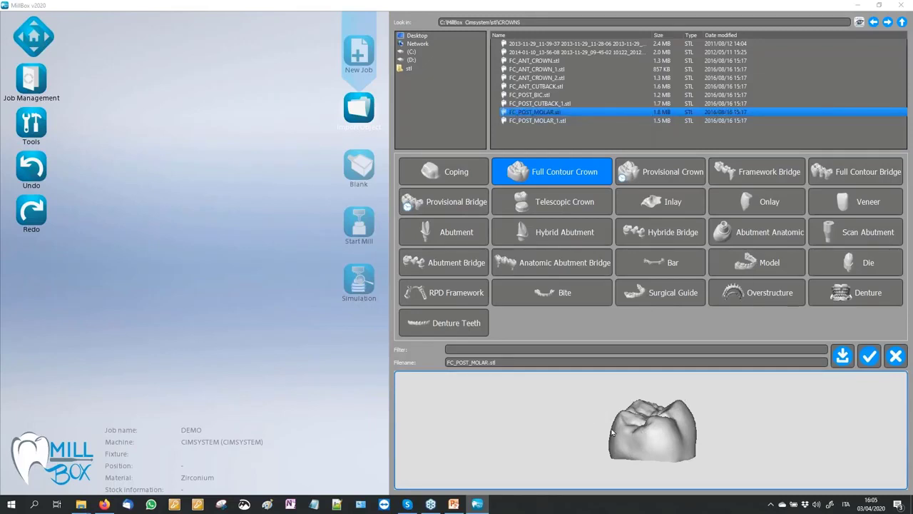
- Inspect the molar in the enlarged 3D viewer and import it as a Full Contour Crown
double_click(587, 415)
left_click_drag(424, 182, 480, 246)
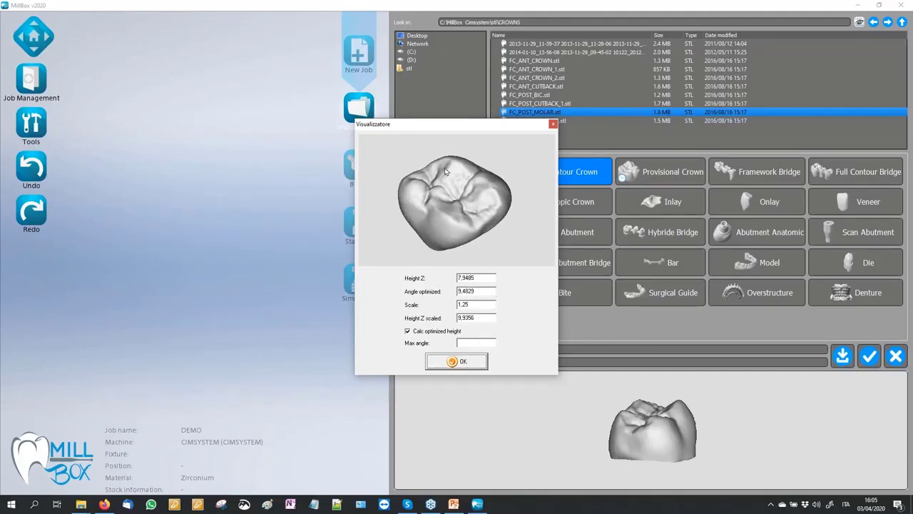
left_click(482, 365)
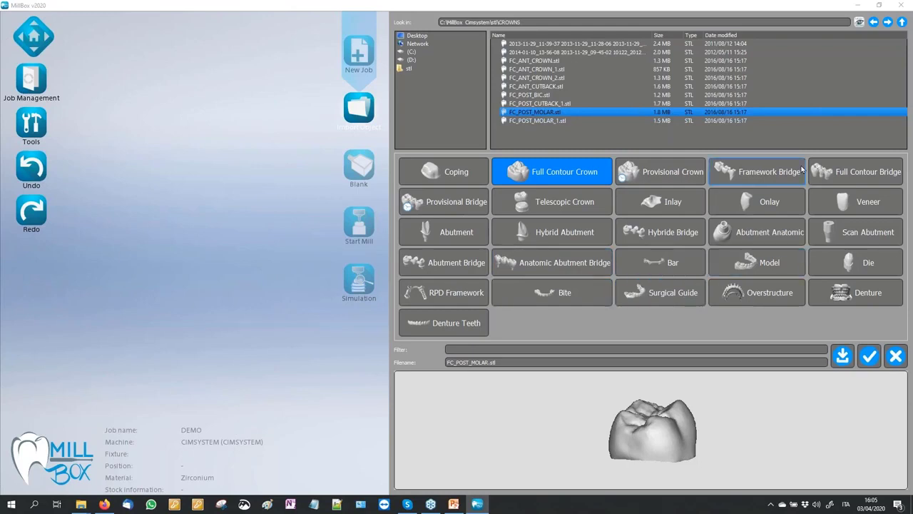
left_click(870, 356)
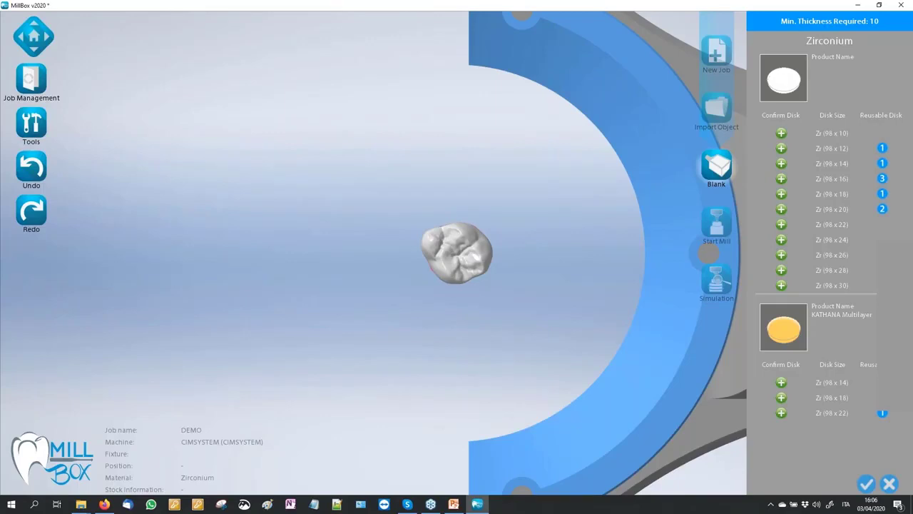
- Examine the imported molar crown's margin line, inner cavity and insertion direction from several angles
scroll(319, 231, "down", 2)
middle_click_drag(498, 262, 463, 284)
scroll(454, 259, "up", 5)
scroll(312, 192, "up", 2)
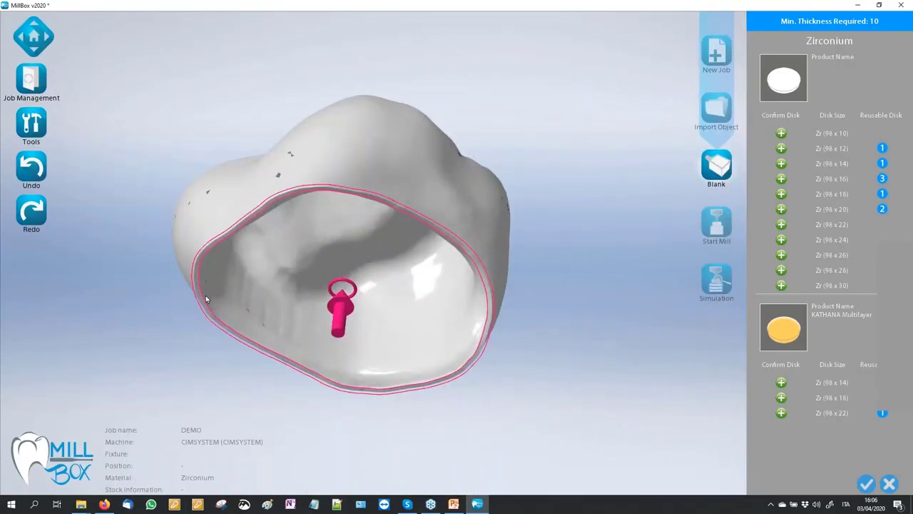
scroll(243, 260, "down", 4)
middle_click_drag(217, 283, 219, 292)
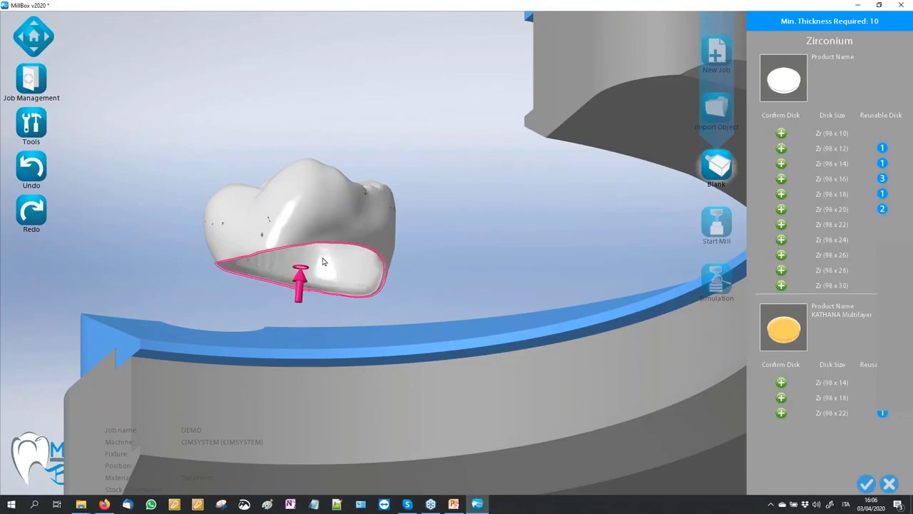
right_click_drag(321, 264, 432, 232)
scroll(431, 231, "down", 2)
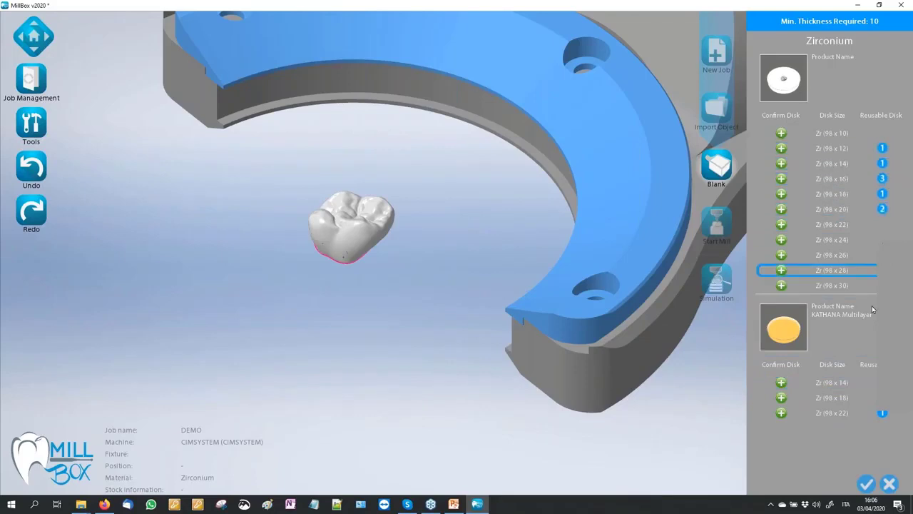
- Check the reusable KATHANA Multilayer disk, and choose a new KATHANA Multilayer Zr (98 x 14) disk as the blank
left_click(869, 386)
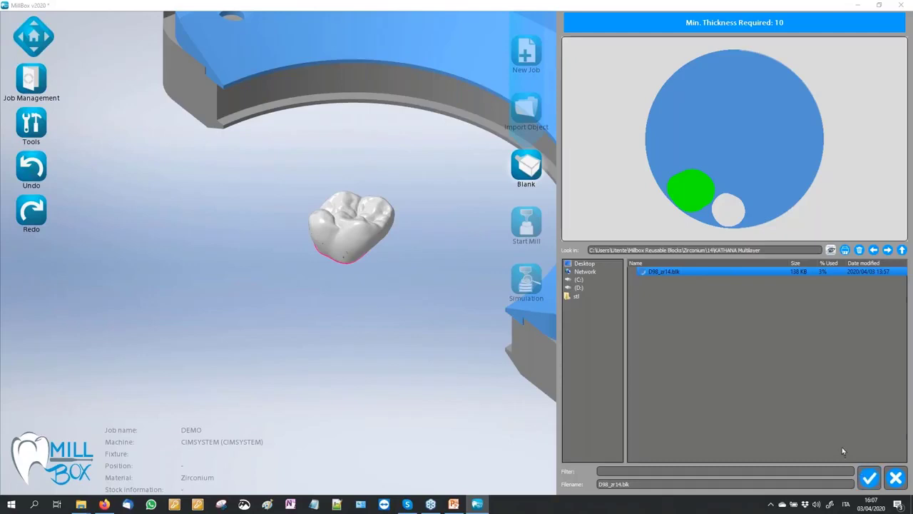
left_click(897, 477)
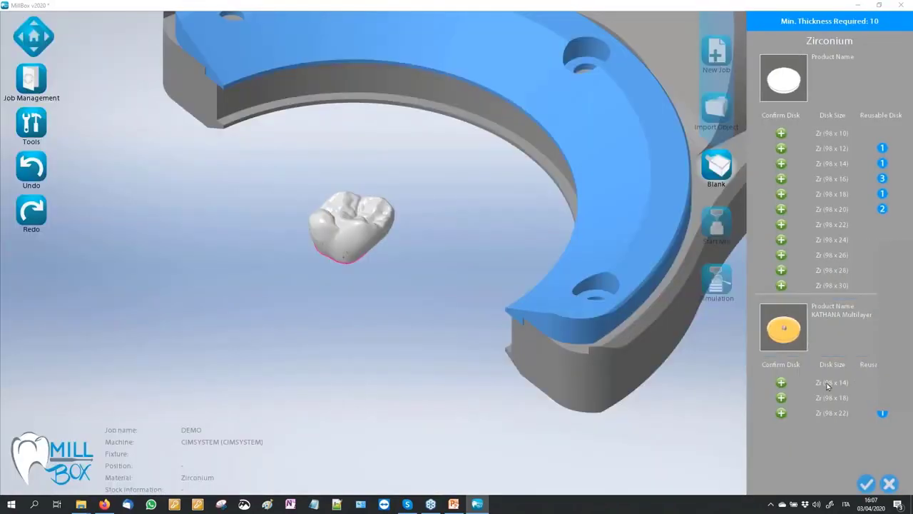
left_click(834, 385)
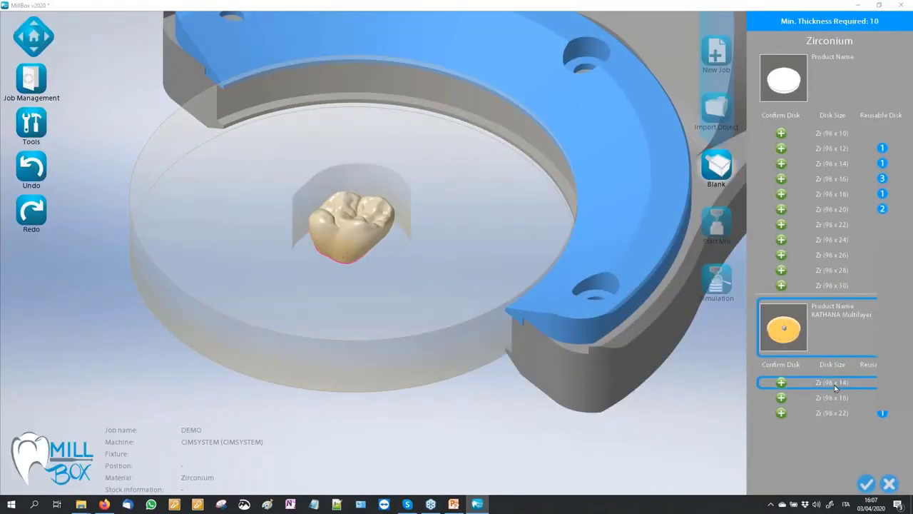
left_click(866, 484)
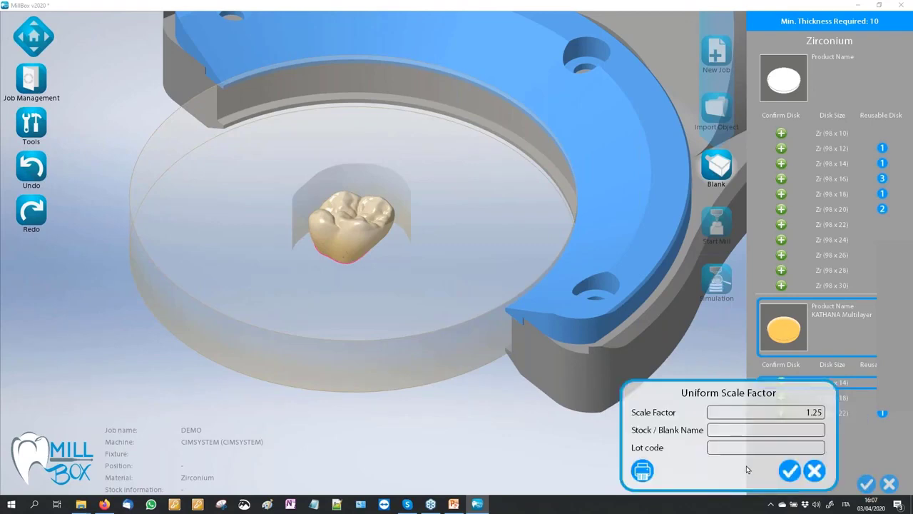
- Set the blank's scale factor to 1.245, stock name to NAME and lot code to 123456, and check the label printing options
left_click(815, 414)
type("4")
left_click(775, 430)
type("NAME")
left_click(774, 446)
type("123456")
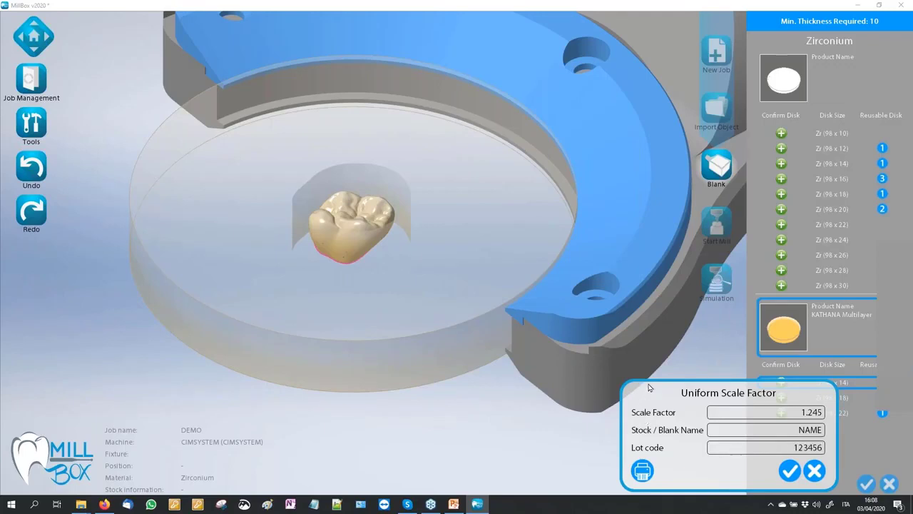
left_click(642, 471)
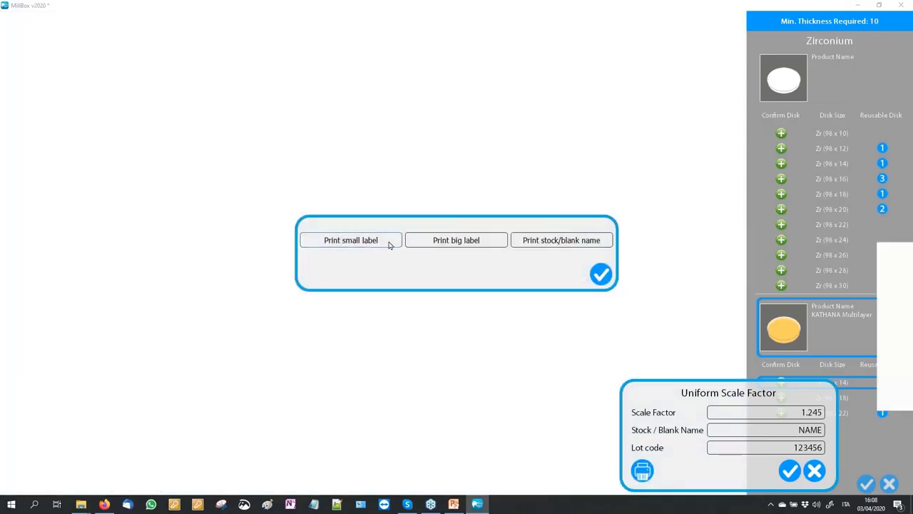
left_click(605, 276)
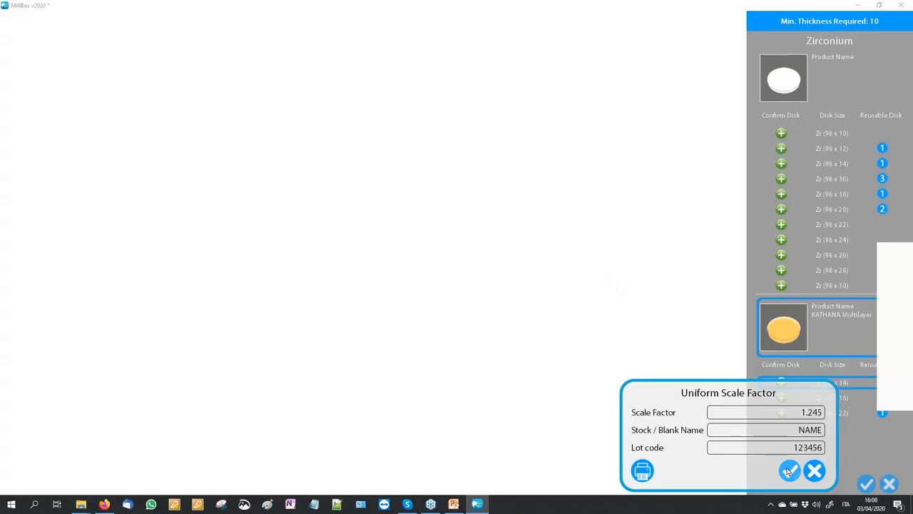
- Confirm the blank's scale and lot settings, dismiss the milling start options, and view the crown in the disk from above
left_click(788, 472)
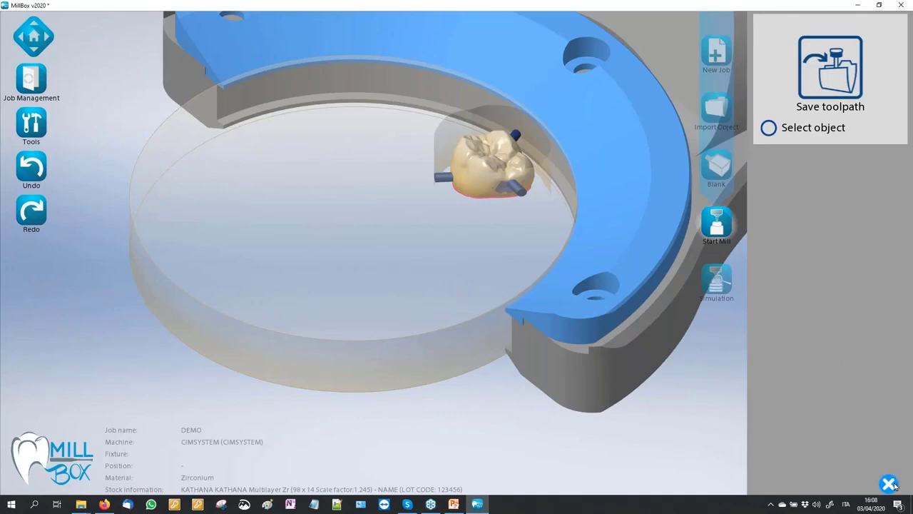
left_click(890, 485)
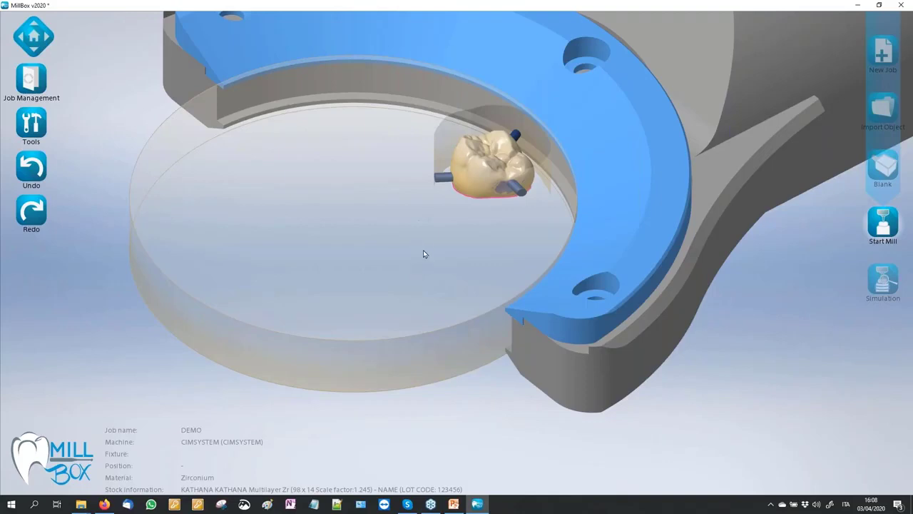
scroll(431, 261, "down", 1)
middle_click_drag(447, 193, 416, 229)
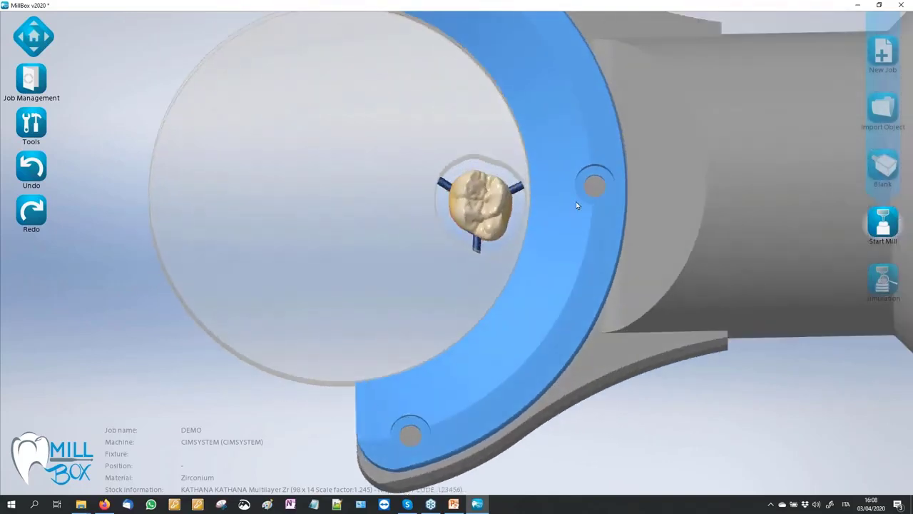
scroll(577, 205, "down", 4)
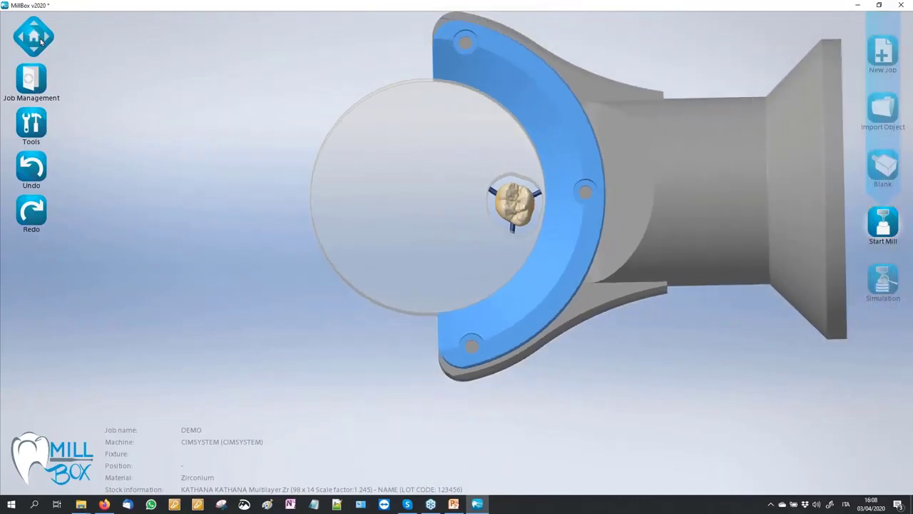
left_click(37, 41)
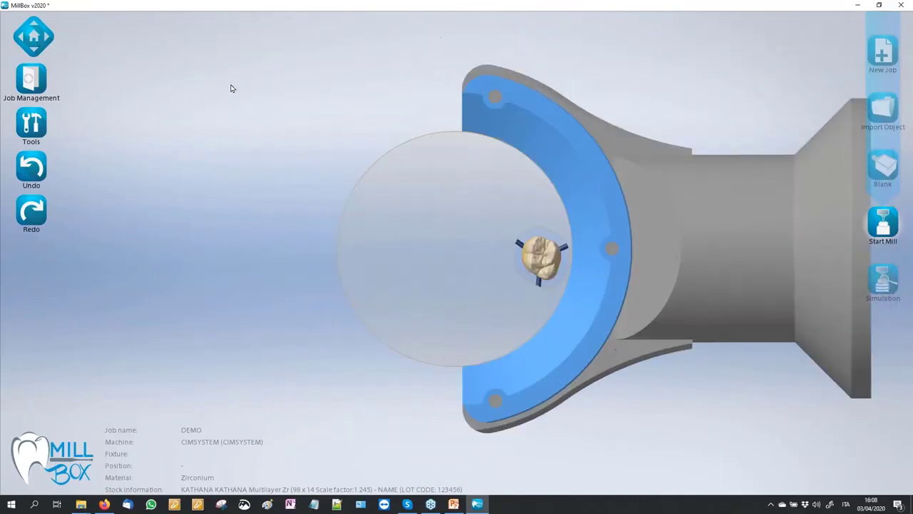
- Move the full contour molar crown to the edge of the disk at the open side of the holder
scroll(492, 249, "up", 5)
left_click_drag(599, 268, 211, 227)
middle_click_drag(211, 227, 211, 161)
scroll(205, 108, "up", 4)
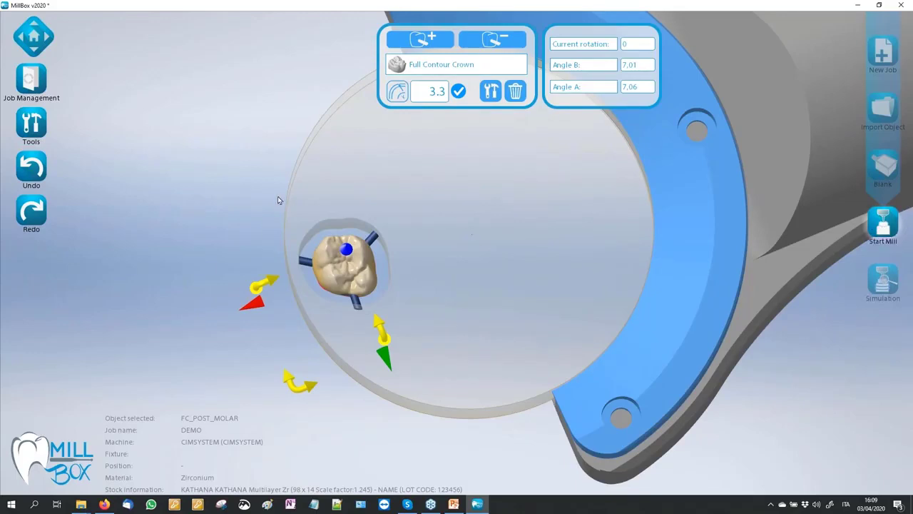
scroll(274, 200, "down", 2)
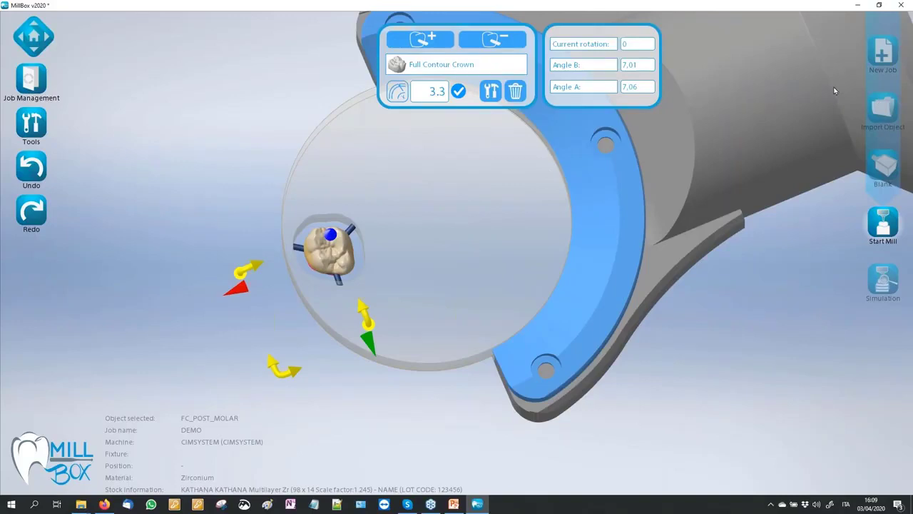
- Import COPING_COLLAR_STOP.stl from the COPINGS folder as a Coping
left_click(880, 111)
left_click(602, 97)
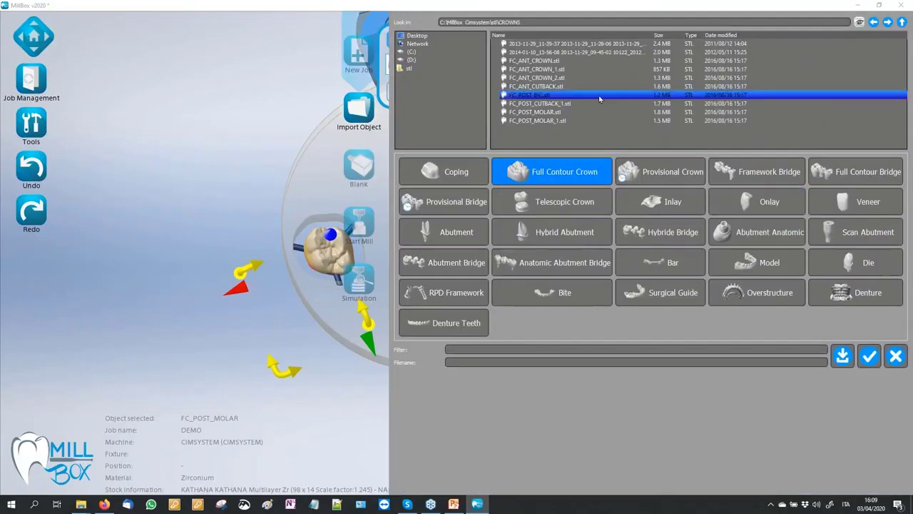
left_click(902, 22)
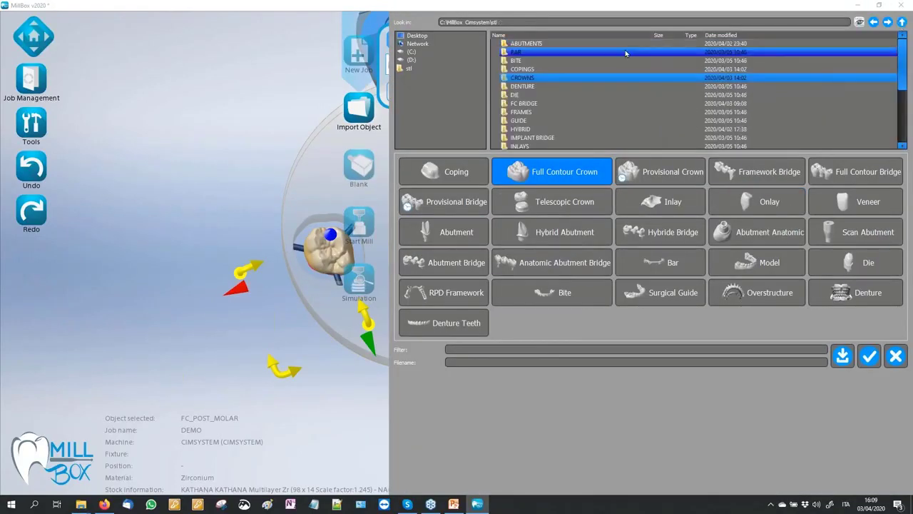
double_click(532, 70)
left_click(564, 78)
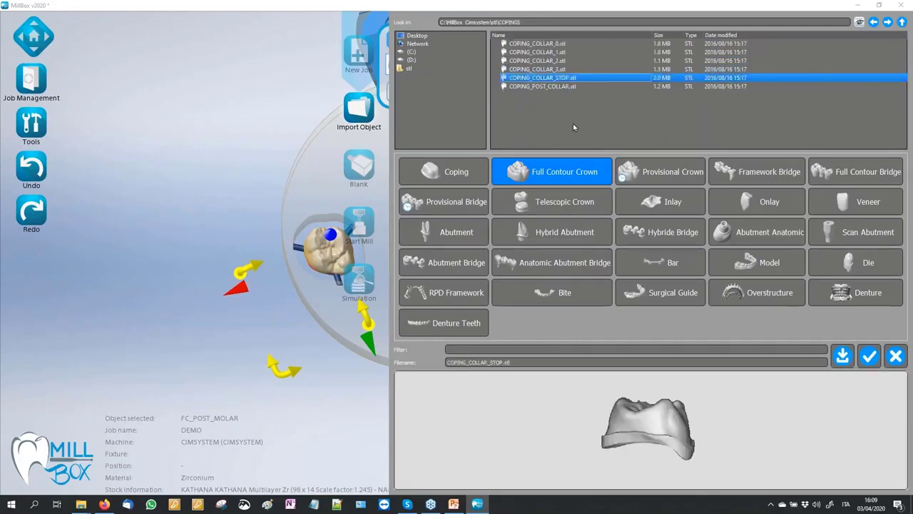
left_click(421, 172)
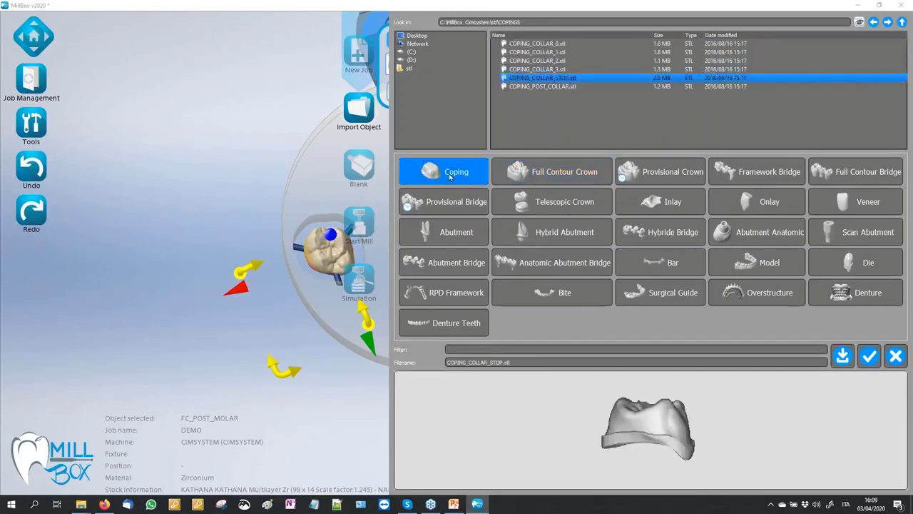
left_click(844, 356)
left_click(902, 22)
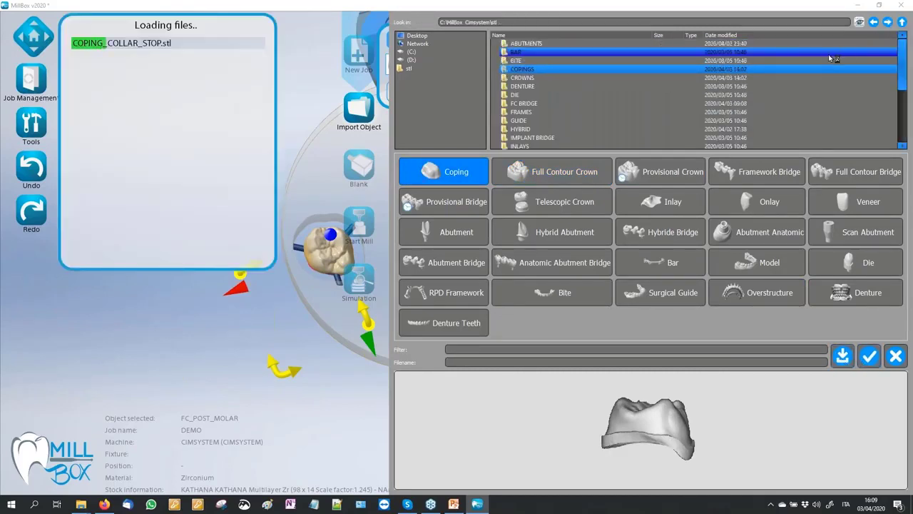
double_click(554, 45)
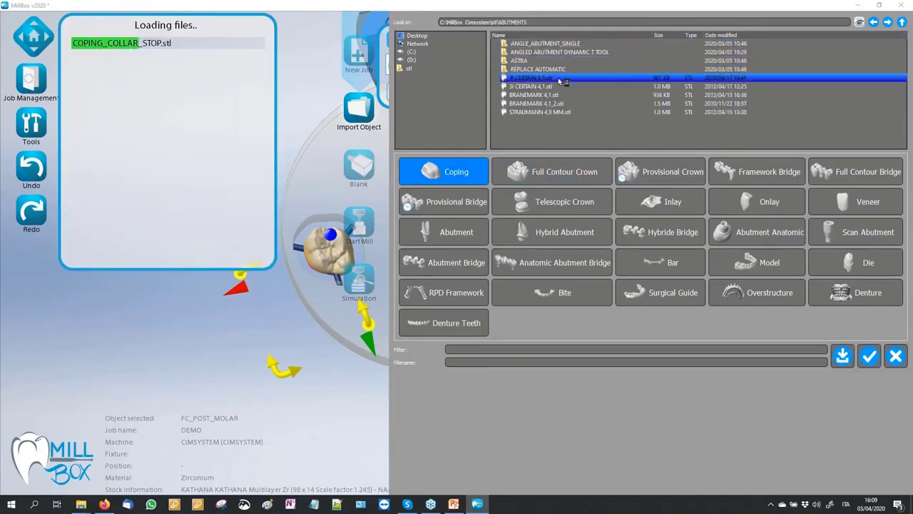
double_click(567, 62)
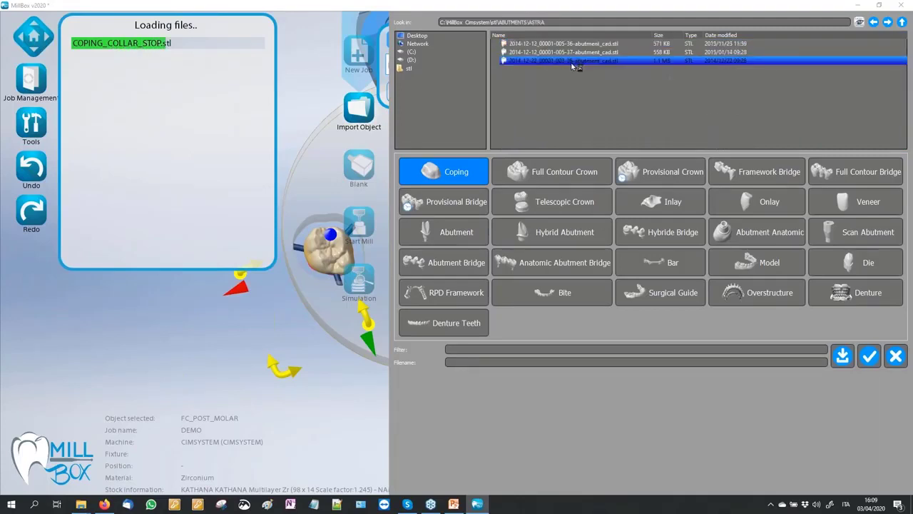
left_click(574, 62)
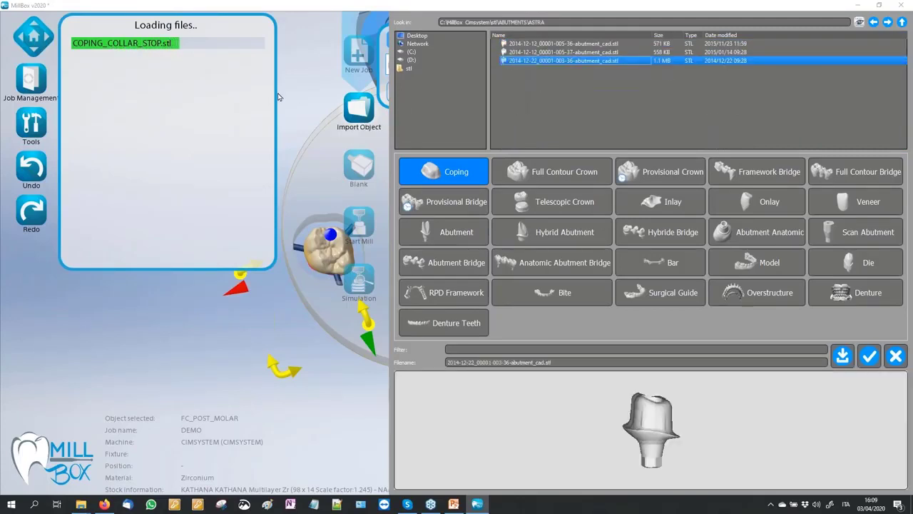
left_click(448, 232)
left_click(869, 356)
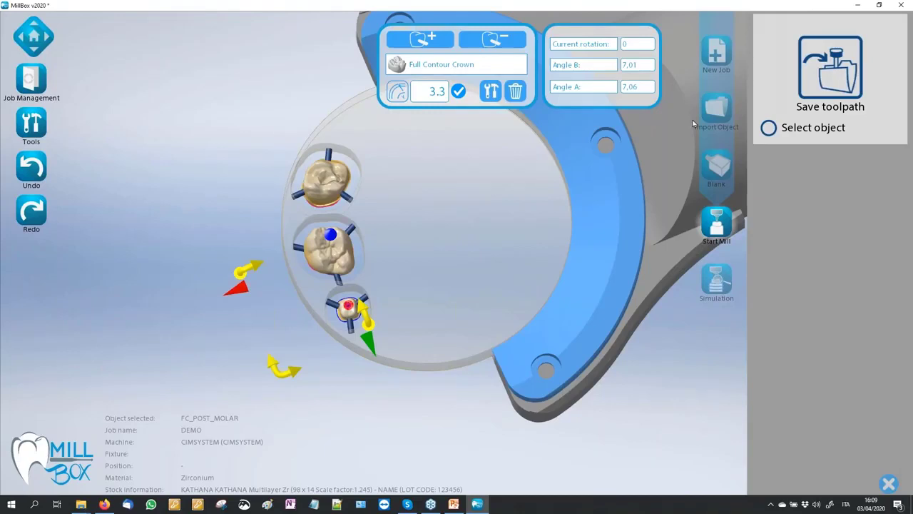
- Calculate the toolpath of only the molar crown in the background, finishing its internal cavity with 3+2 / Indexed machining
left_click(783, 130)
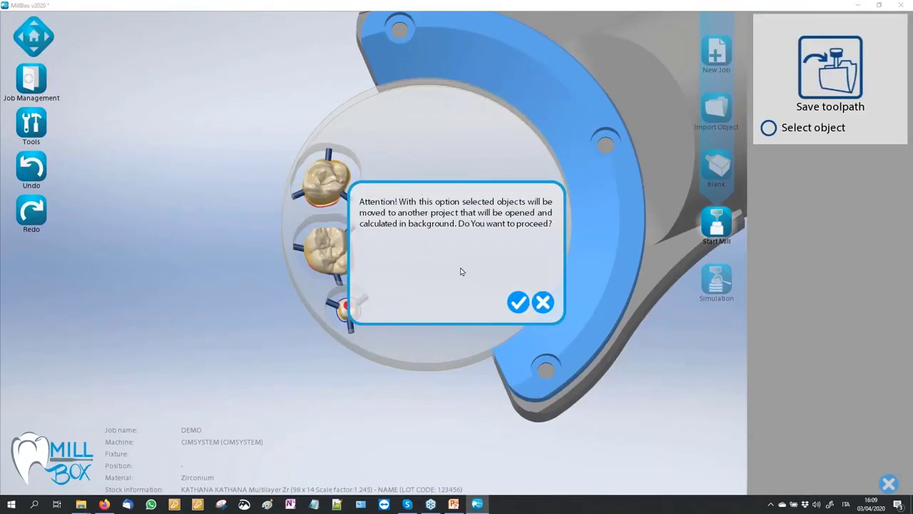
left_click(517, 304)
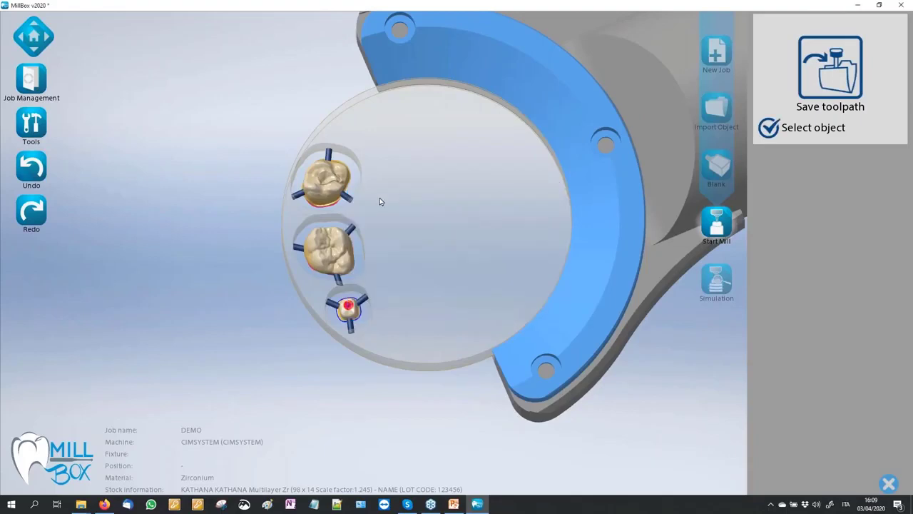
left_click(338, 250)
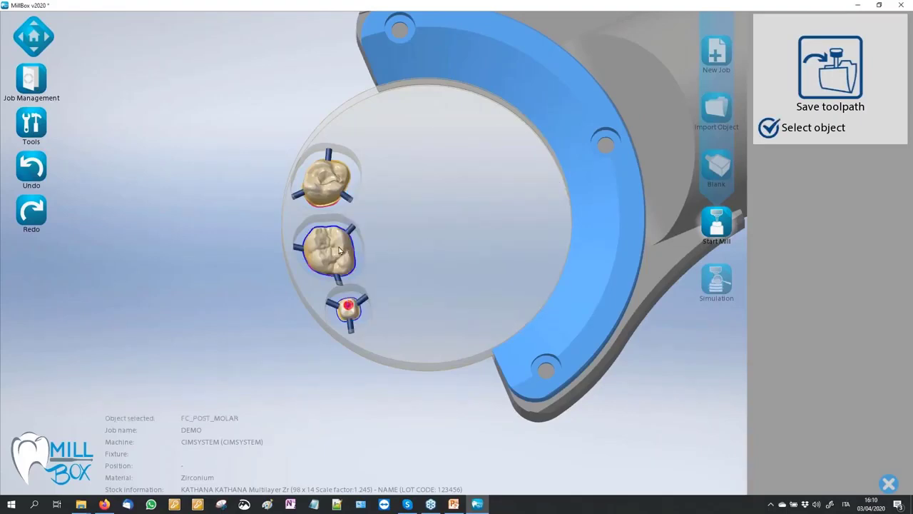
left_click(851, 60)
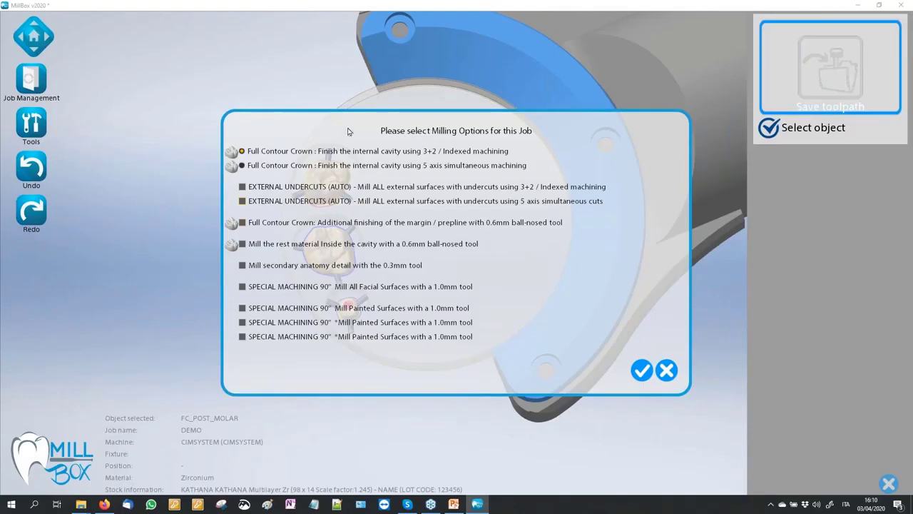
left_click(642, 370)
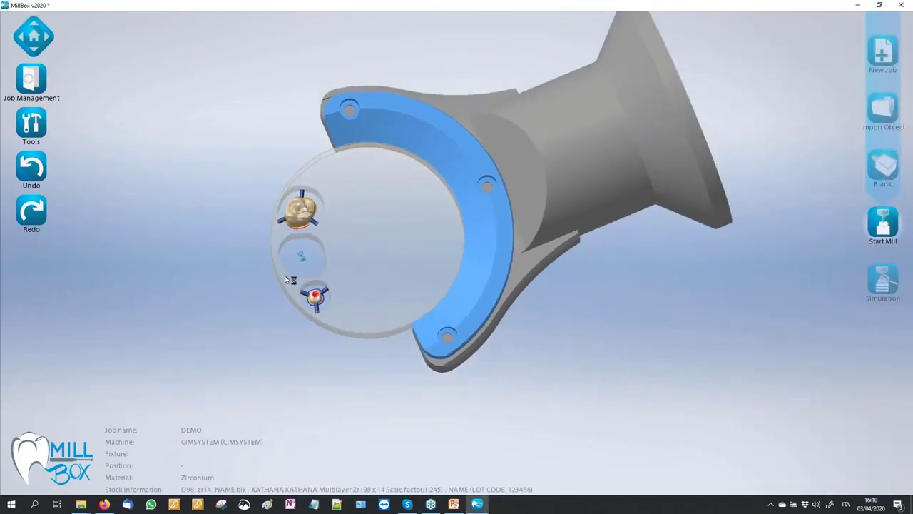
- Move the coping from above the calculating crown to the free area beside the small abutment, near the disk's edge
scroll(357, 239, "up", 5)
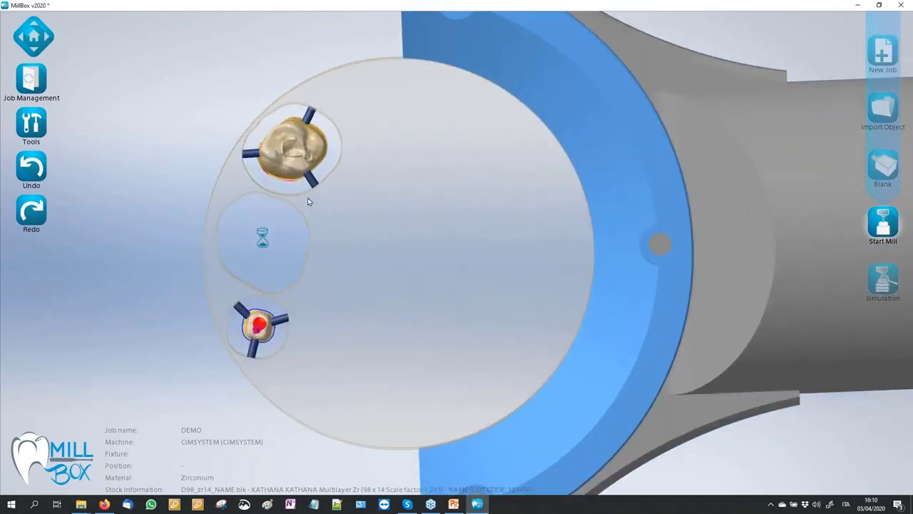
left_click_drag(298, 148, 354, 361)
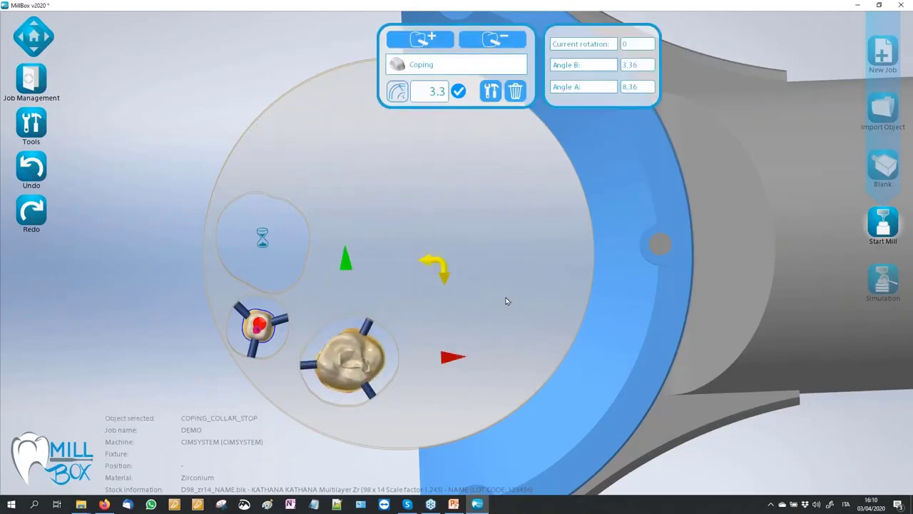
scroll(505, 302, "down", 2)
scroll(377, 363, "up", 4)
scroll(377, 364, "up", 5)
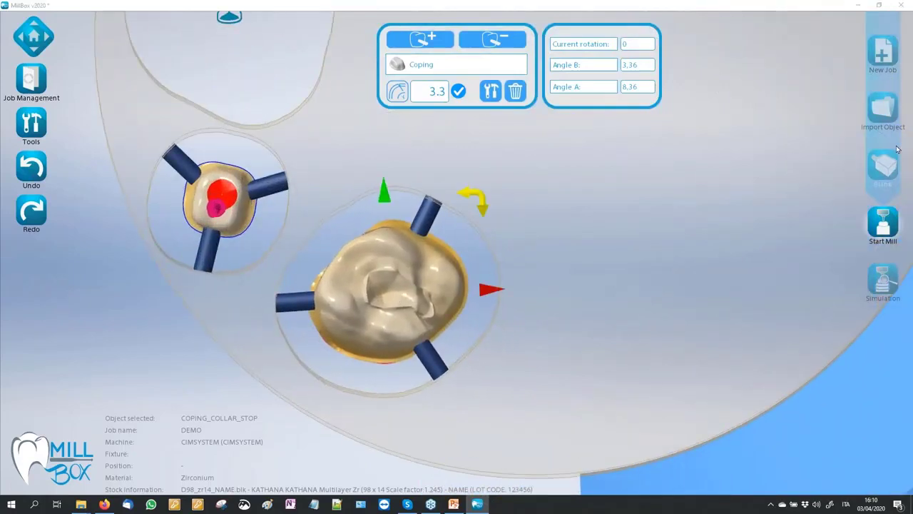
- Import the abutment file from the ANGLE ABUTMENT SINGLE folder as an Abutment
left_click(879, 106)
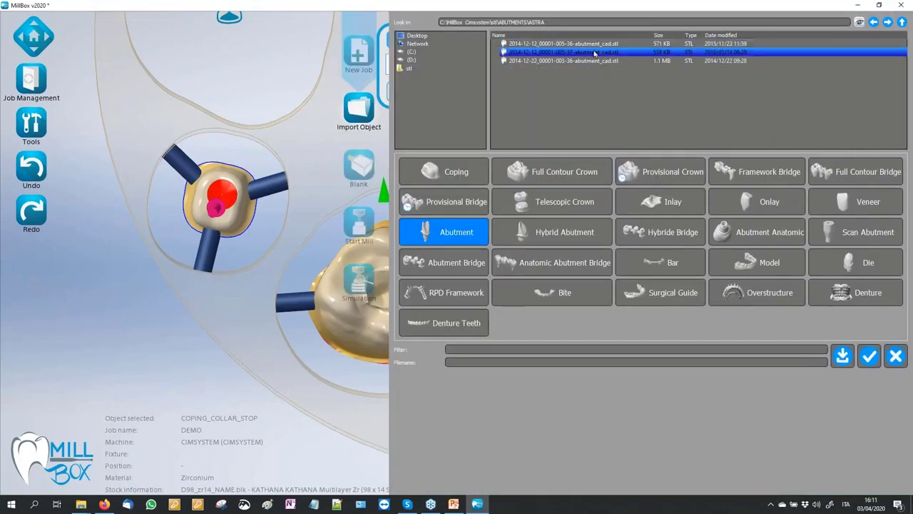
left_click(903, 23)
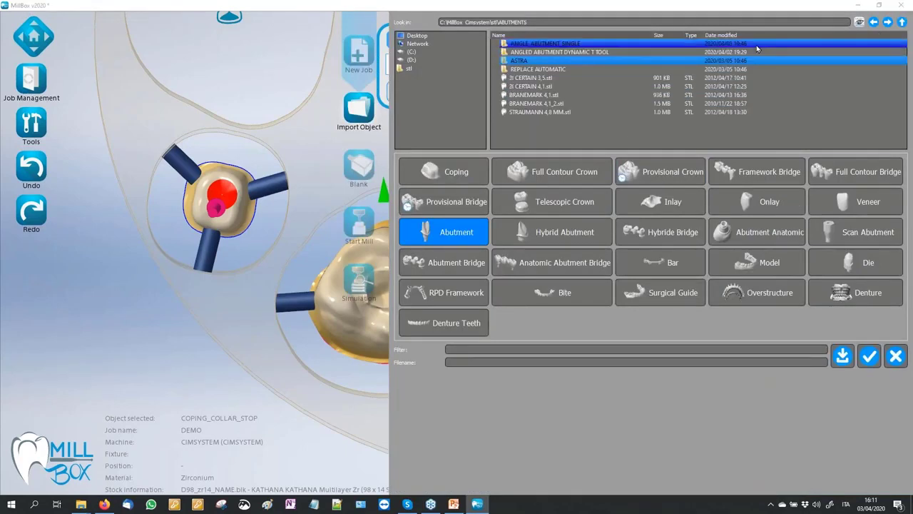
left_click(904, 24)
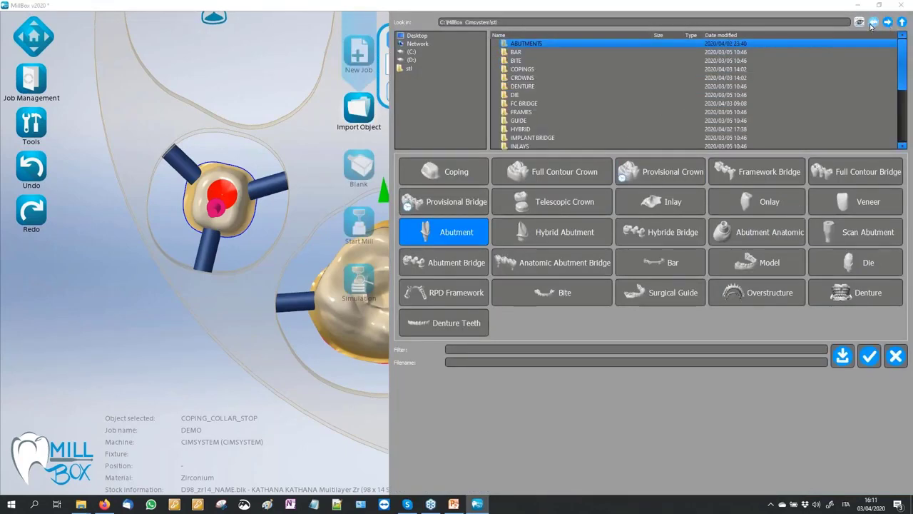
double_click(569, 44)
double_click(569, 44)
left_click(571, 44)
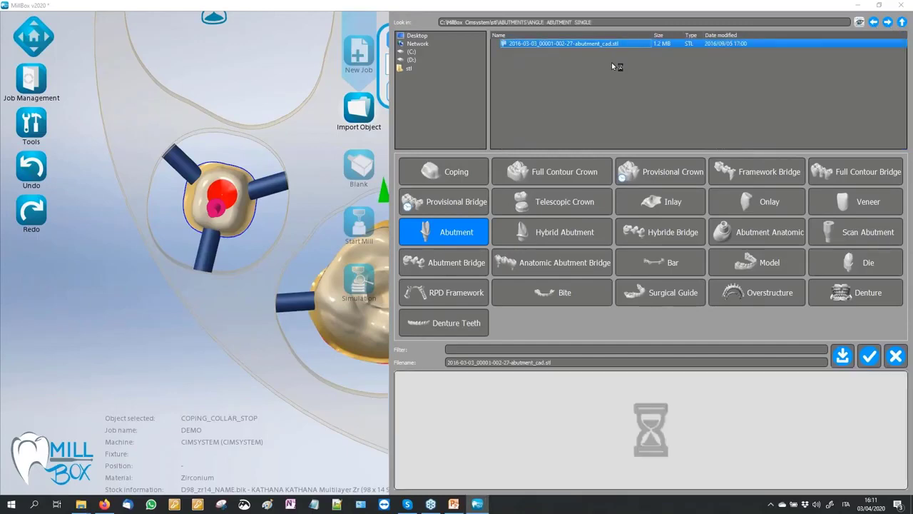
left_click(867, 359)
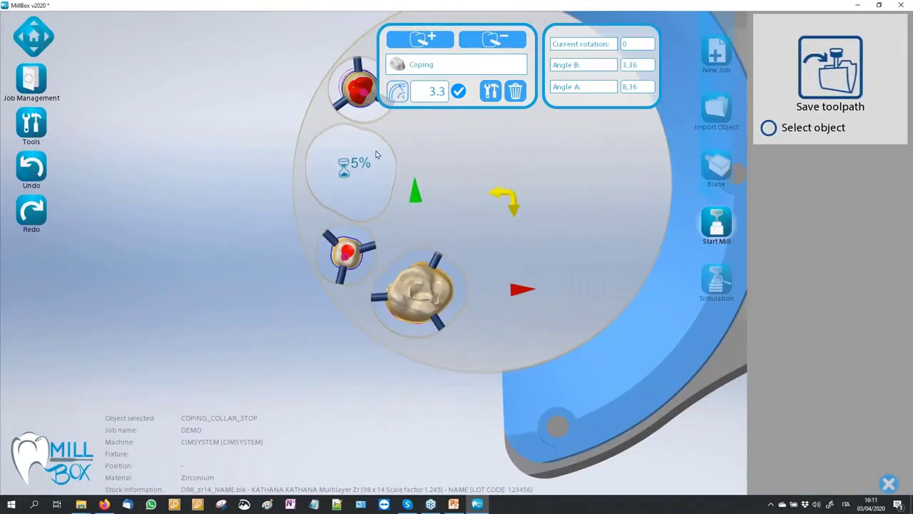
- Examine both abutments' fit in the disk thickness from the side, and shift the coping slightly upward in the disk
left_click(888, 483)
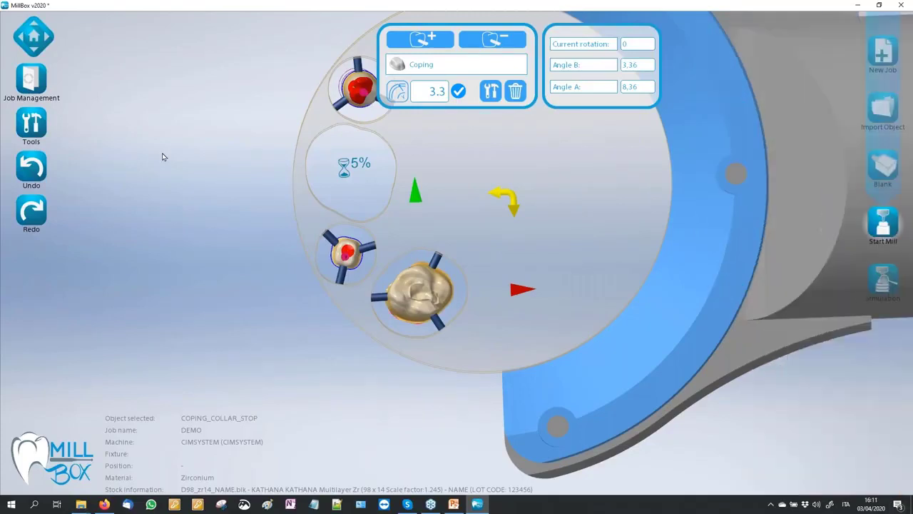
middle_click_drag(190, 206, 232, 153)
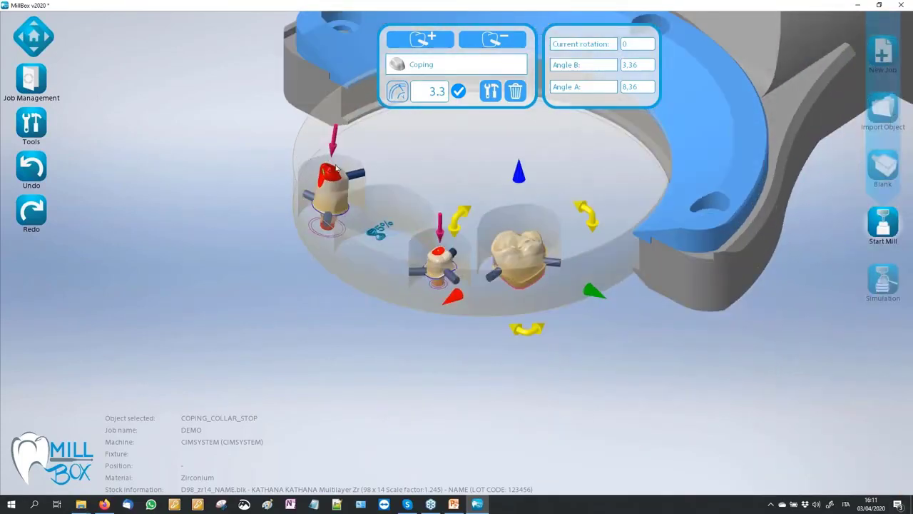
scroll(334, 171, "up", 5)
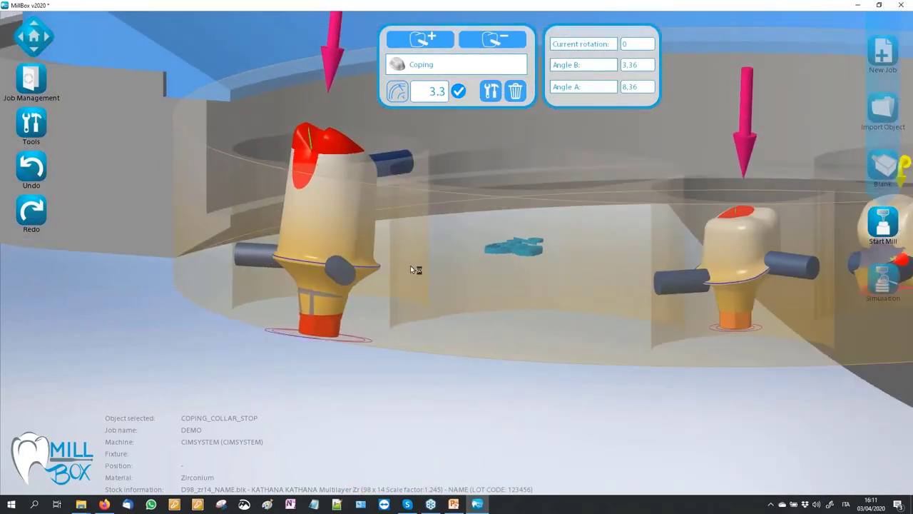
scroll(414, 276, "down", 2)
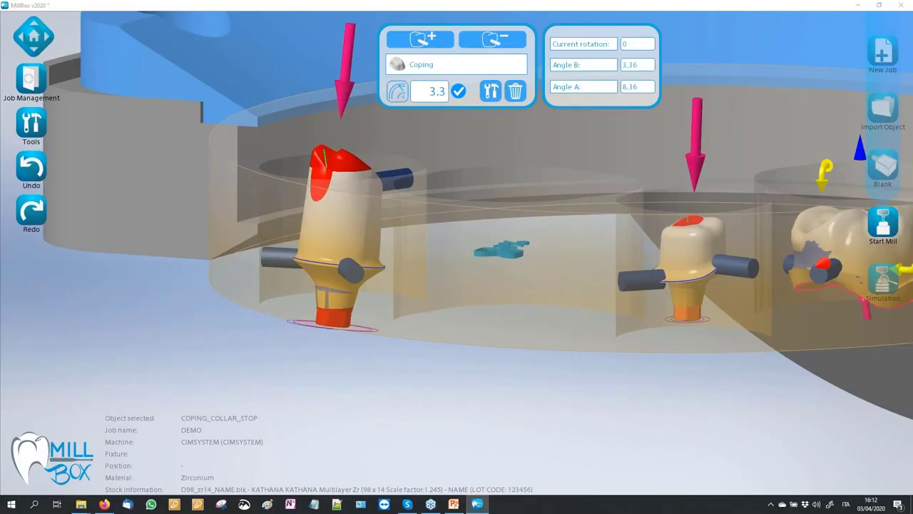
middle_click_drag(206, 322, 448, 268)
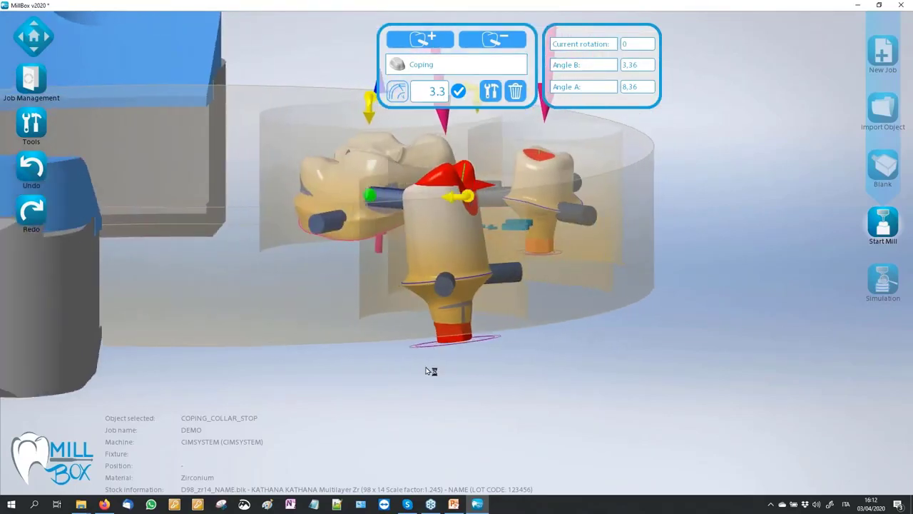
scroll(428, 344, "down", 3)
left_click_drag(400, 159, 400, 152)
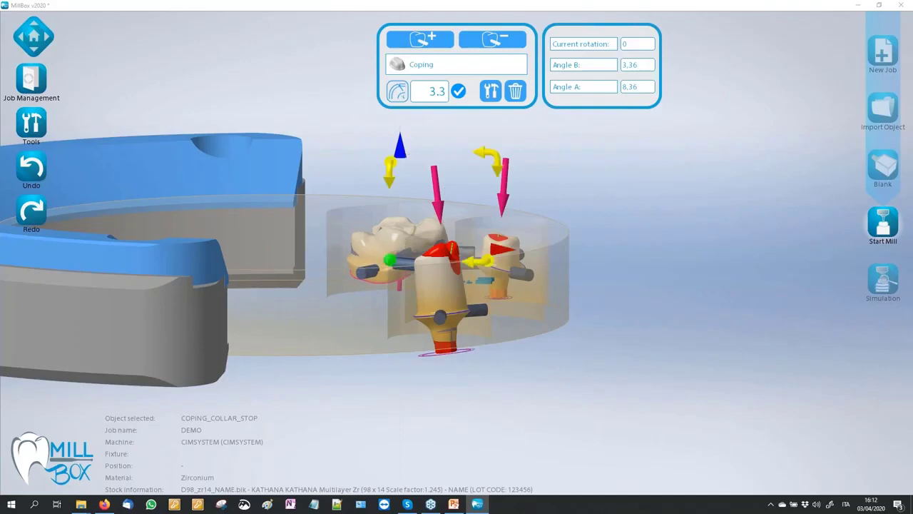
- Raise the large abutment slightly within the disk thickness
left_click(443, 289)
left_click_drag(446, 202, 446, 194)
middle_click_drag(479, 375, 490, 395)
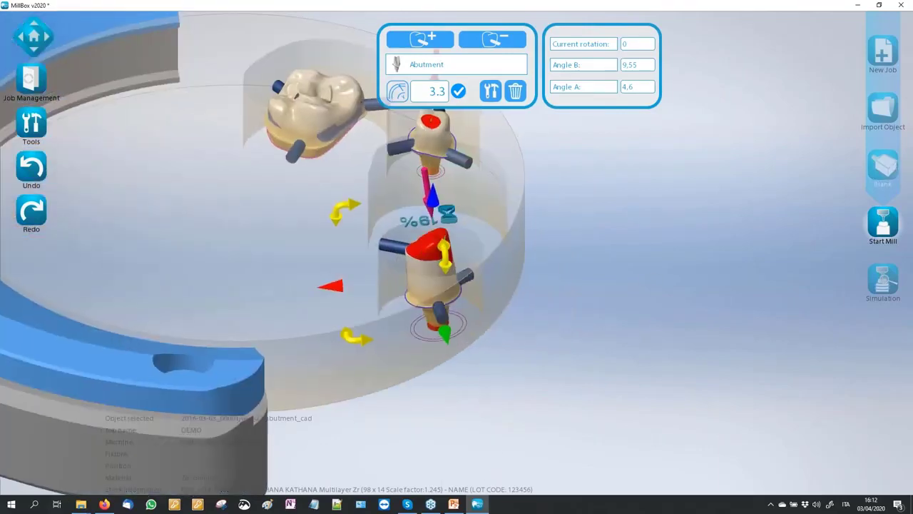
- Review the thicker KATHANA Multilayer disks, Zr (98 x 18) and Zr (98 x 22), and keep the current blank
left_click(880, 164)
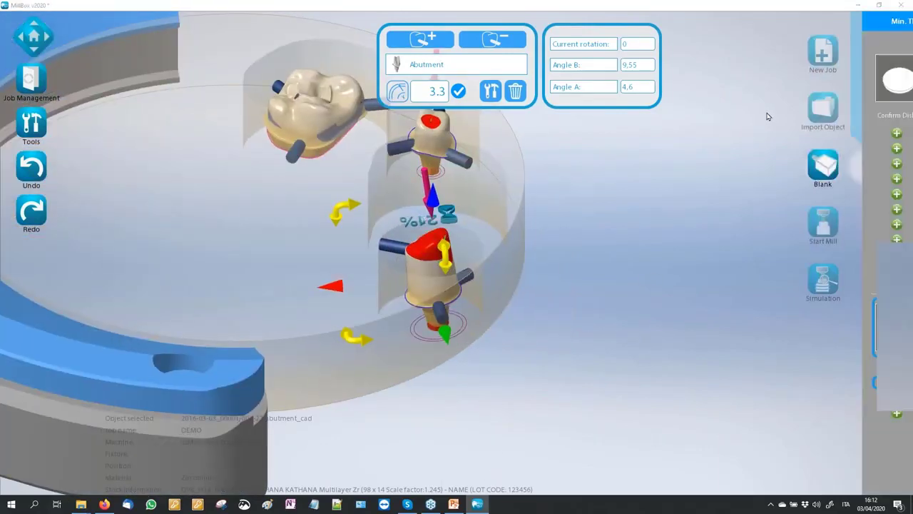
left_click(835, 399)
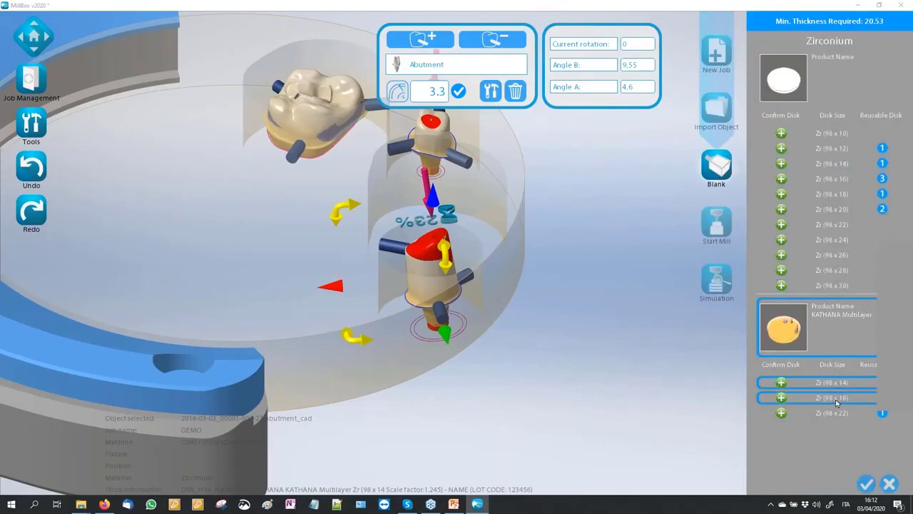
left_click(836, 413)
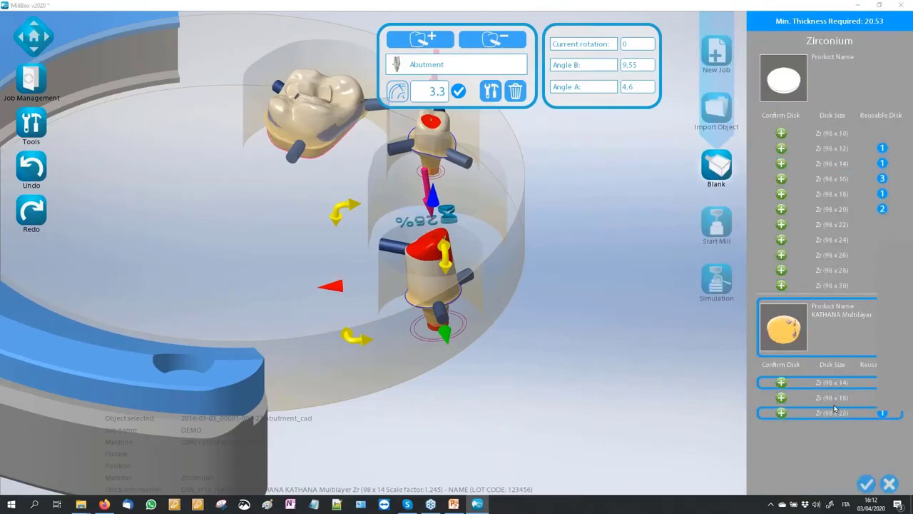
left_click(889, 484)
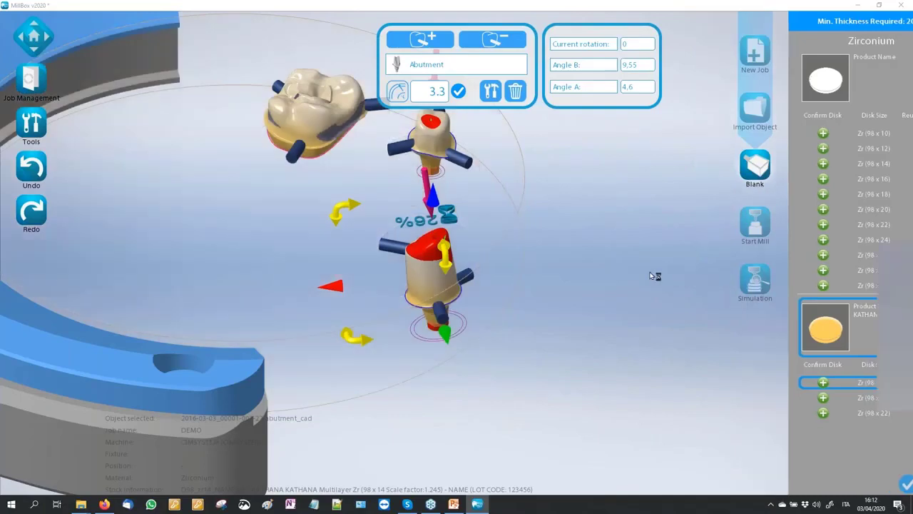
- Delete the large abutment from the disk
left_click(433, 270)
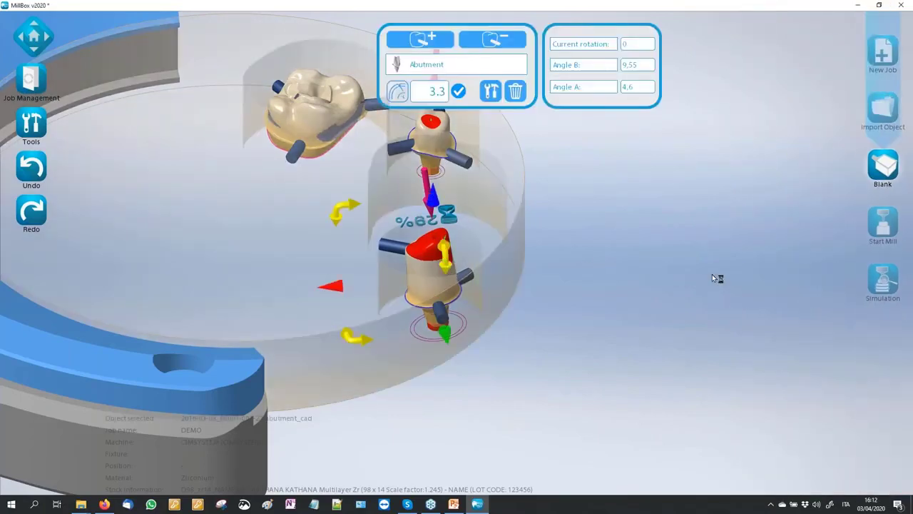
key("Delete")
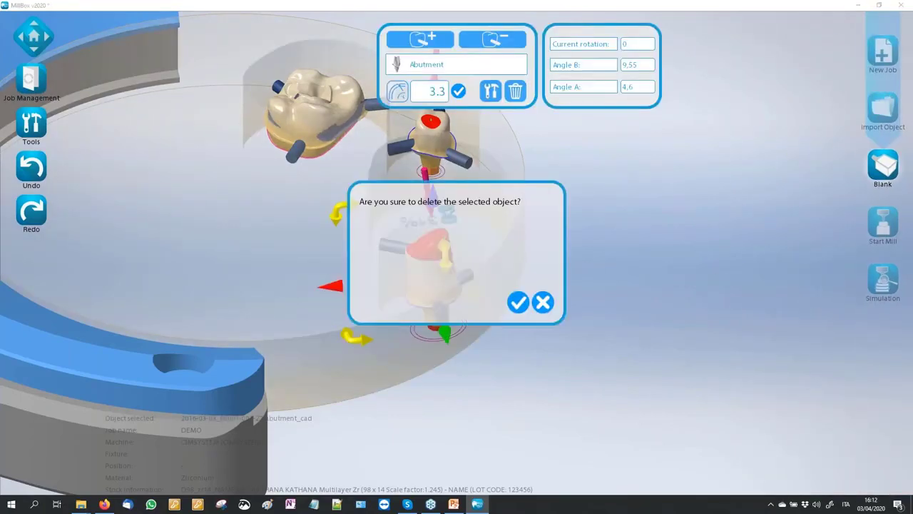
left_click(518, 303)
- Import FC_POST_CUTBACK_1.stl from the CROWNS folder as a Full Contour Crown, checking its shape in the 3D preview
middle_click_drag(595, 221, 403, 284)
scroll(402, 285, "down", 3)
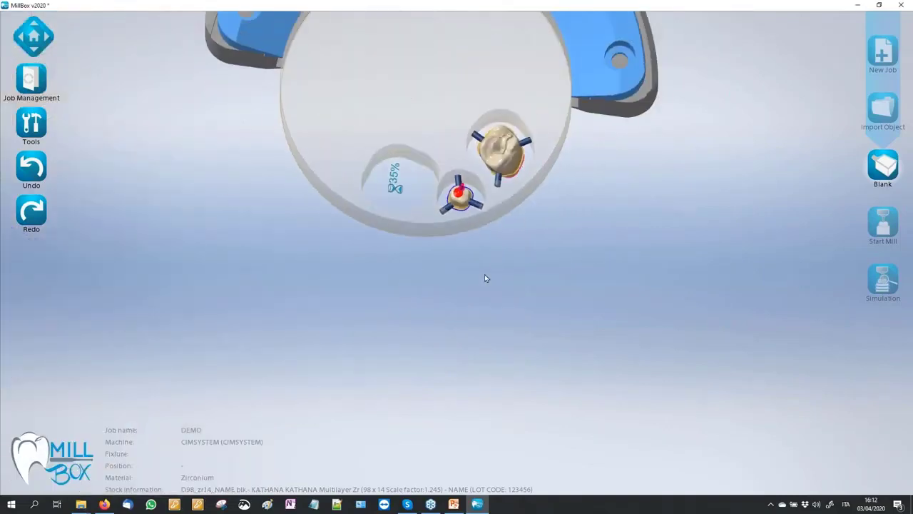
left_click(883, 107)
left_click(730, 44)
left_click(902, 23)
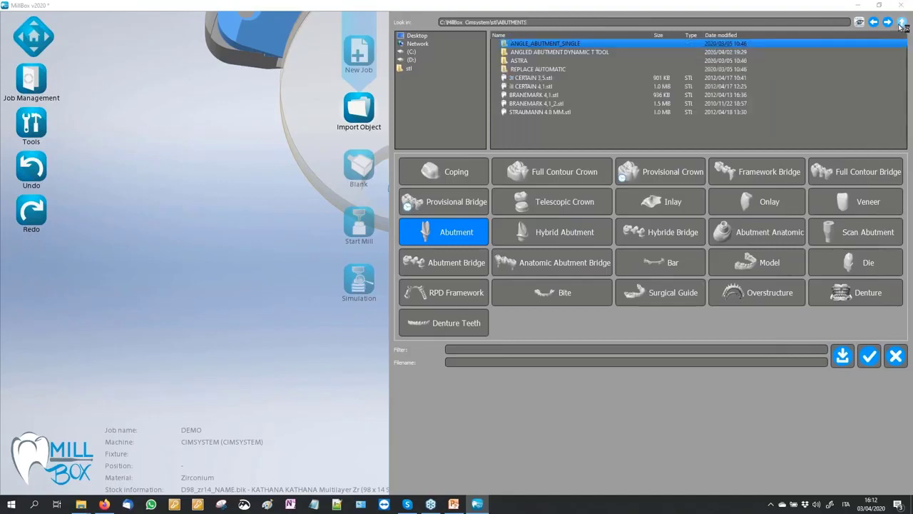
left_click(902, 24)
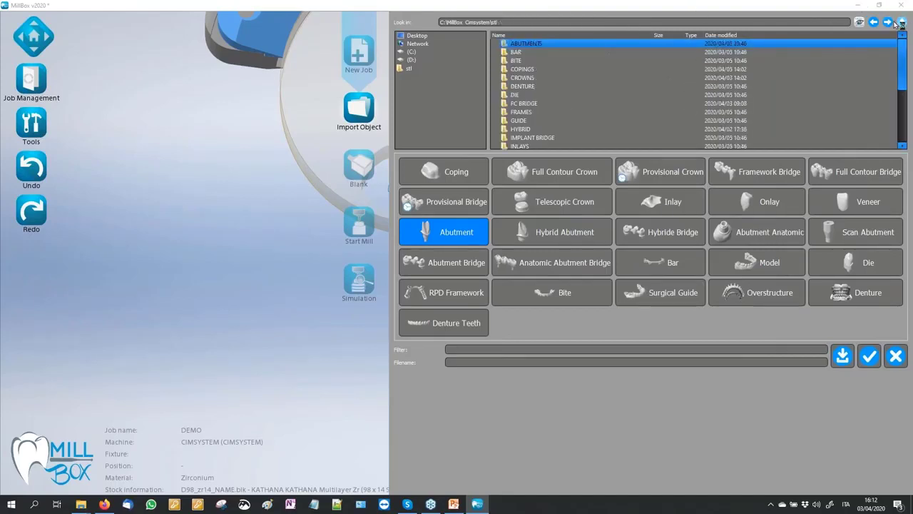
double_click(568, 78)
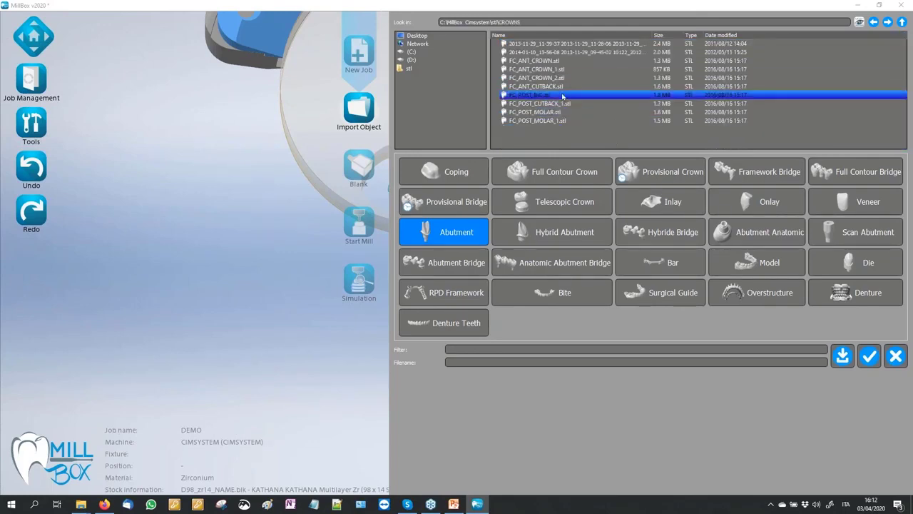
left_click(608, 104)
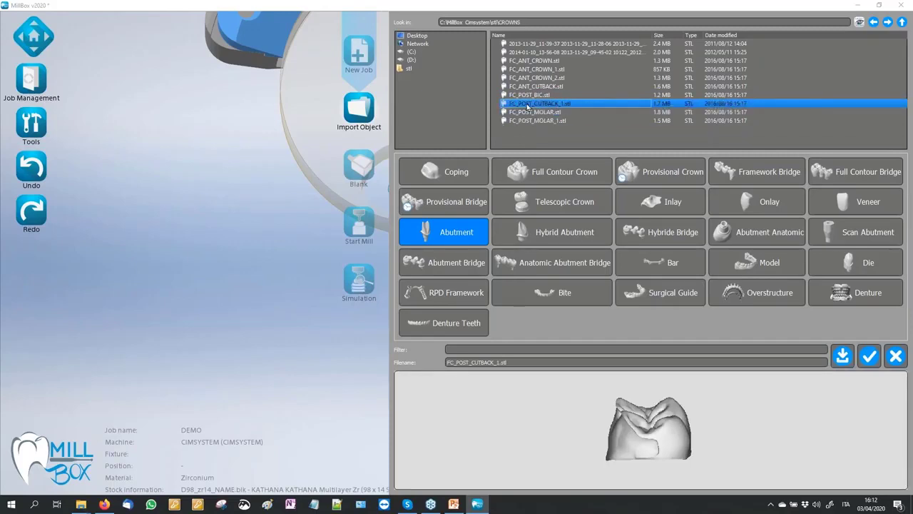
left_click(587, 177)
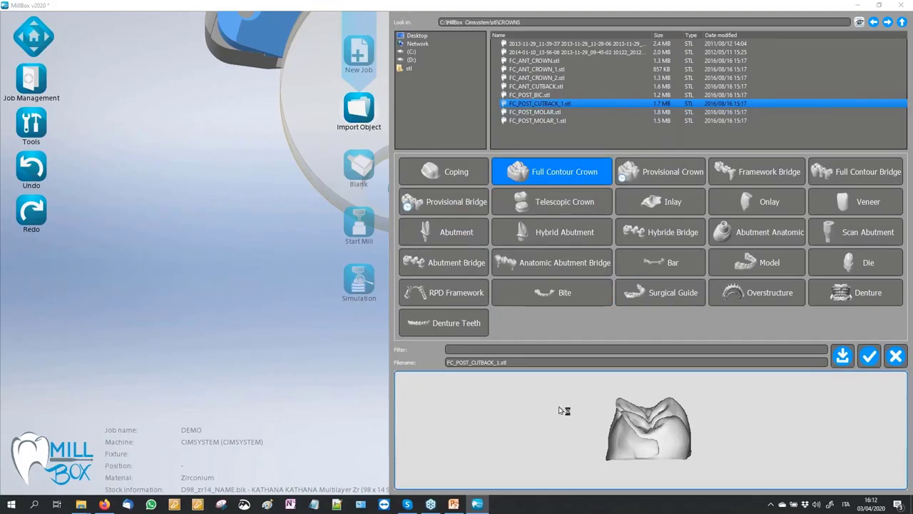
left_click_drag(435, 186, 477, 192)
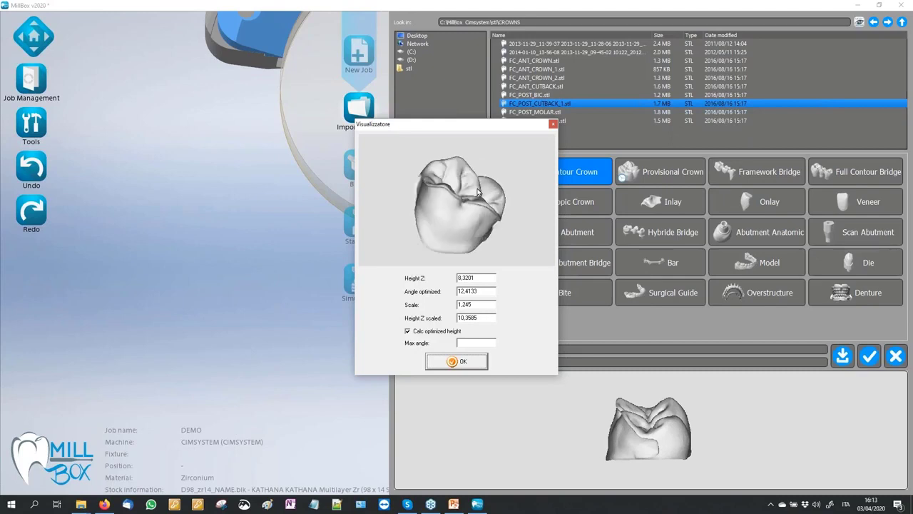
left_click(464, 361)
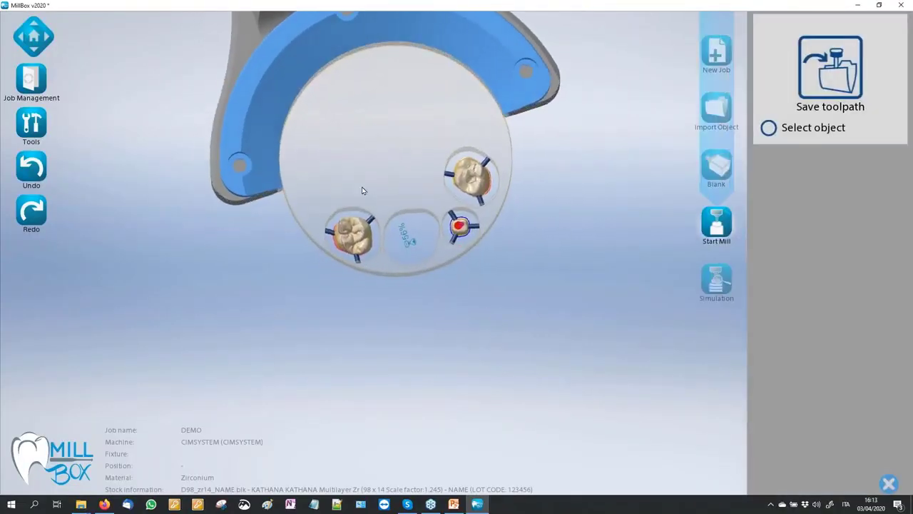
- Rotate the imported cutback crown in the disk plane, and leave the toolpath saving options
scroll(363, 197, "up", 5)
left_click(351, 289)
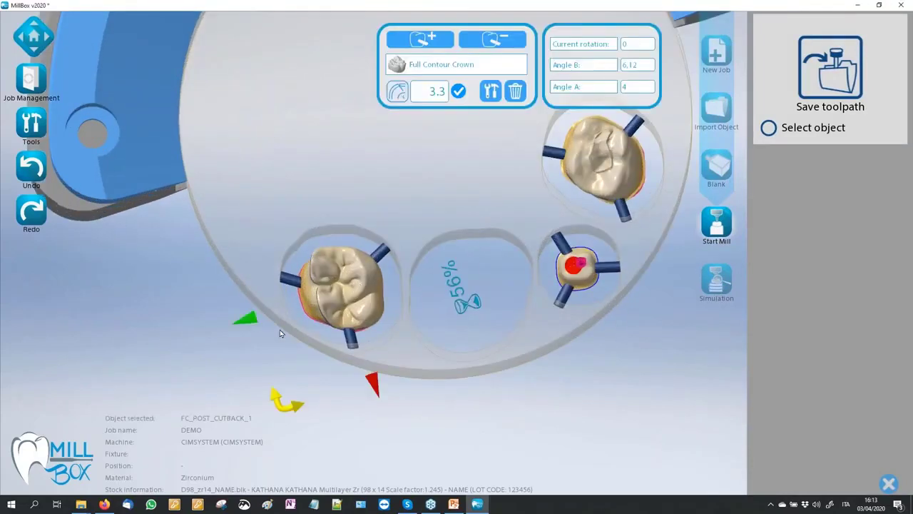
left_click_drag(282, 412, 365, 412)
right_click_drag(365, 412, 199, 268)
scroll(206, 246, "down", 3)
scroll(199, 268, "up", 2)
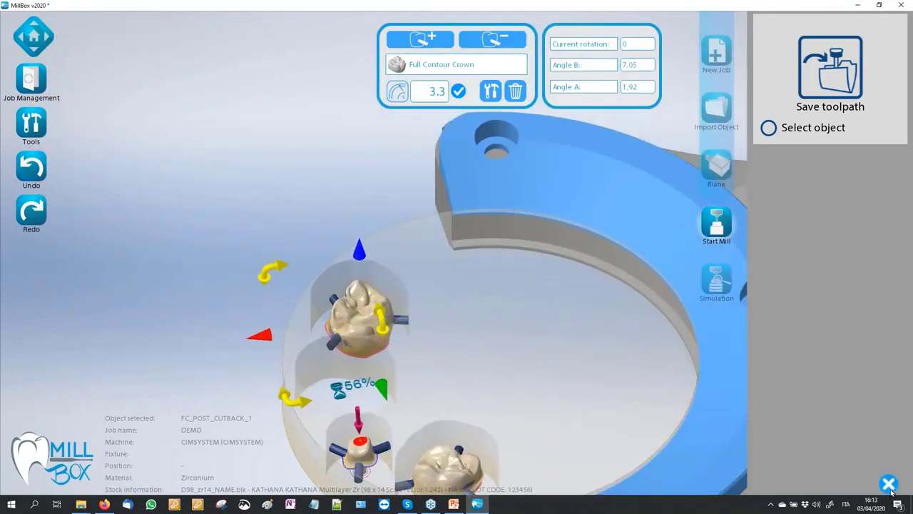
- Open the cutback crown's milling area toward the disk edge, and move one node to reduce the offset area
middle_click_drag(581, 341, 283, 193)
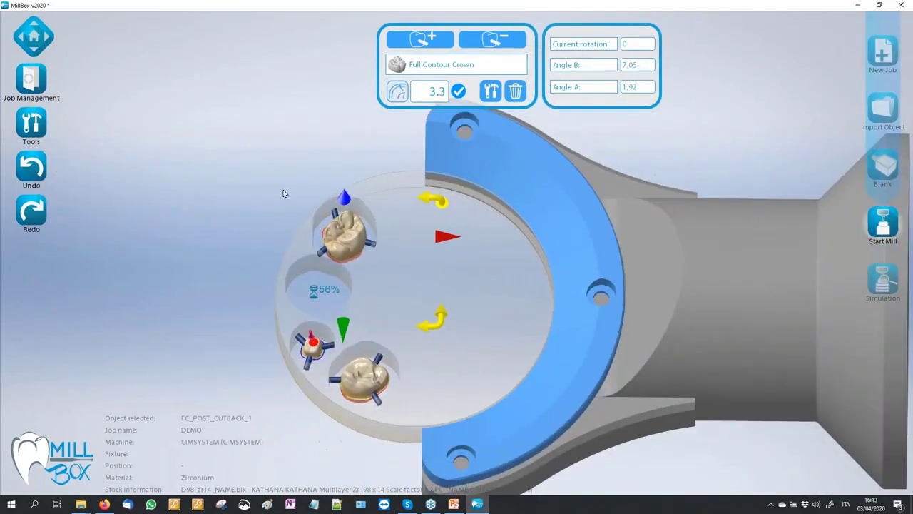
scroll(349, 241, "up", 2)
scroll(350, 241, "up", 3)
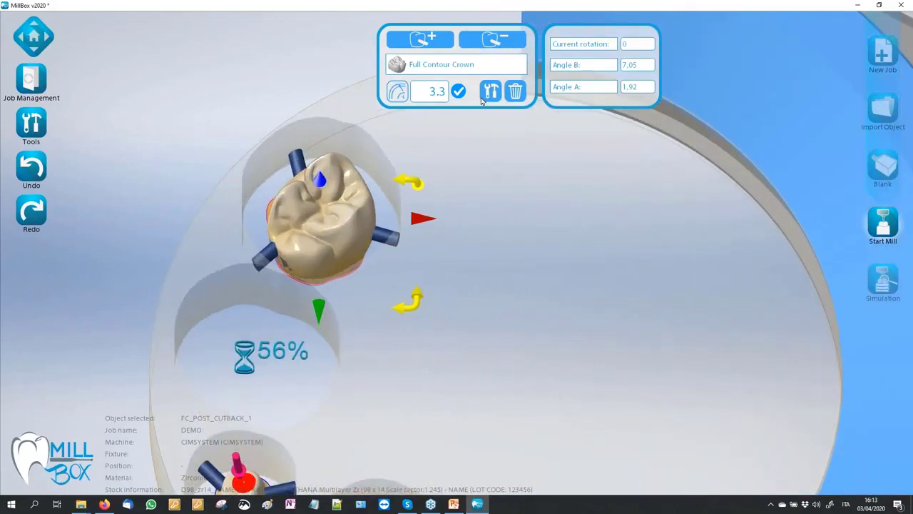
left_click(491, 93)
left_click(424, 117)
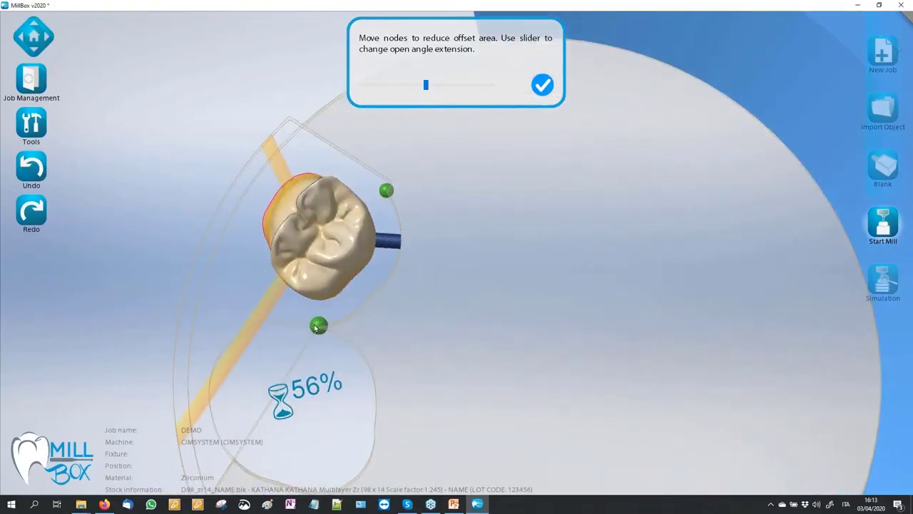
left_click_drag(305, 324, 268, 299)
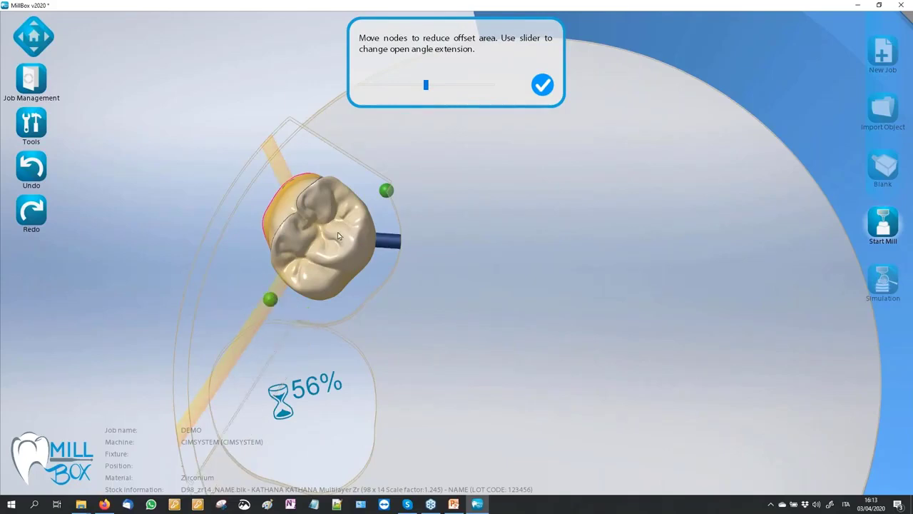
left_click(541, 87)
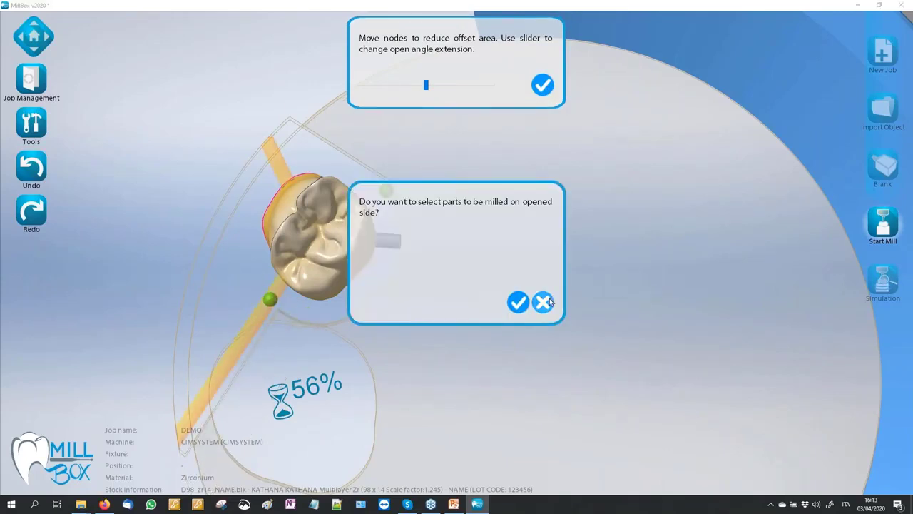
- Remove the open side from the cutback crown, and shift the crown slightly within the disk
left_click(336, 252)
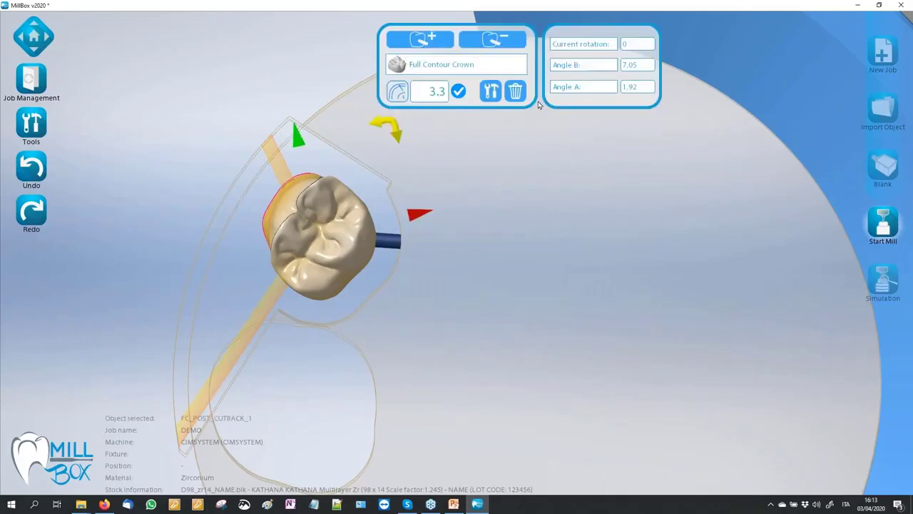
left_click(491, 92)
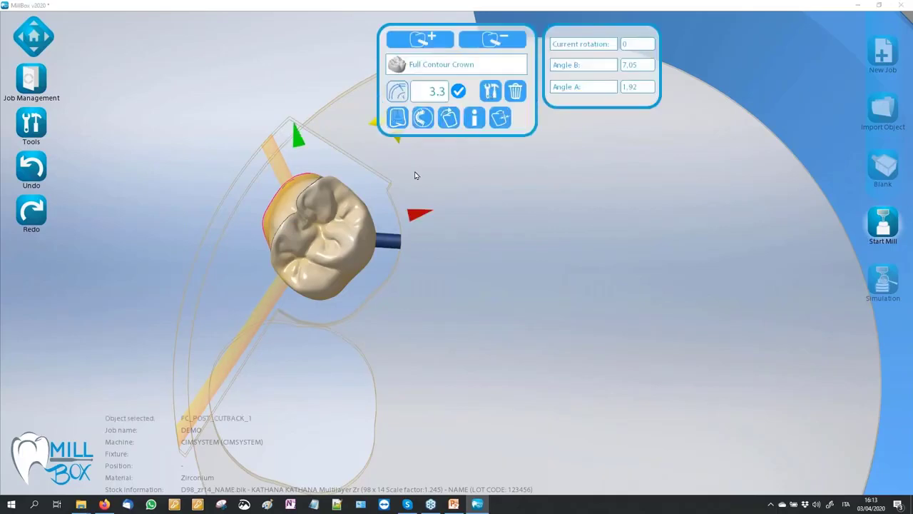
left_click(423, 118)
scroll(474, 220, "down", 4)
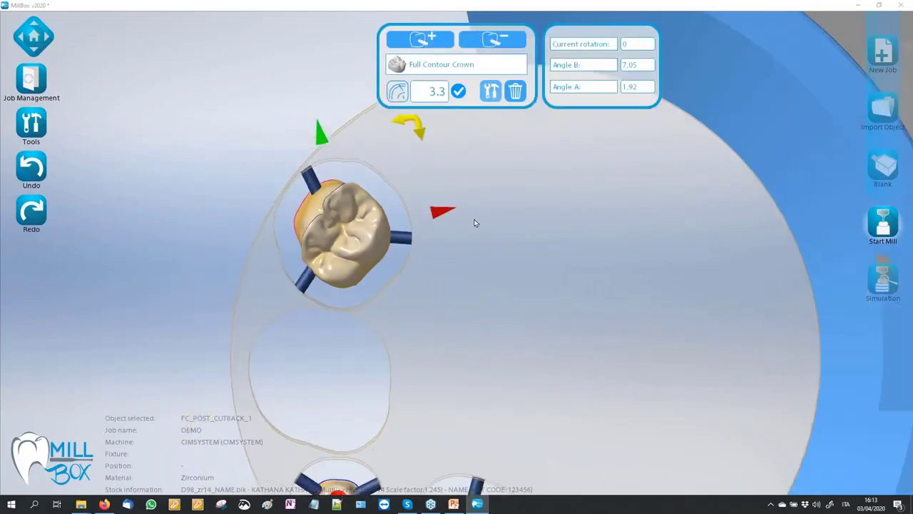
left_click_drag(354, 227, 374, 210)
left_click(217, 173)
scroll(218, 173, "down", 3)
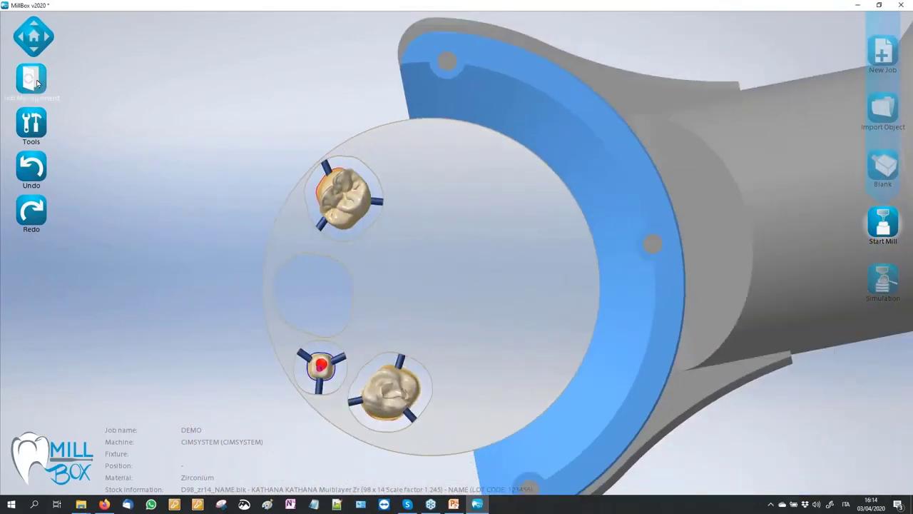
- Launch a second MillBox instance while the current job stays open
right_click(477, 504)
left_click(479, 457)
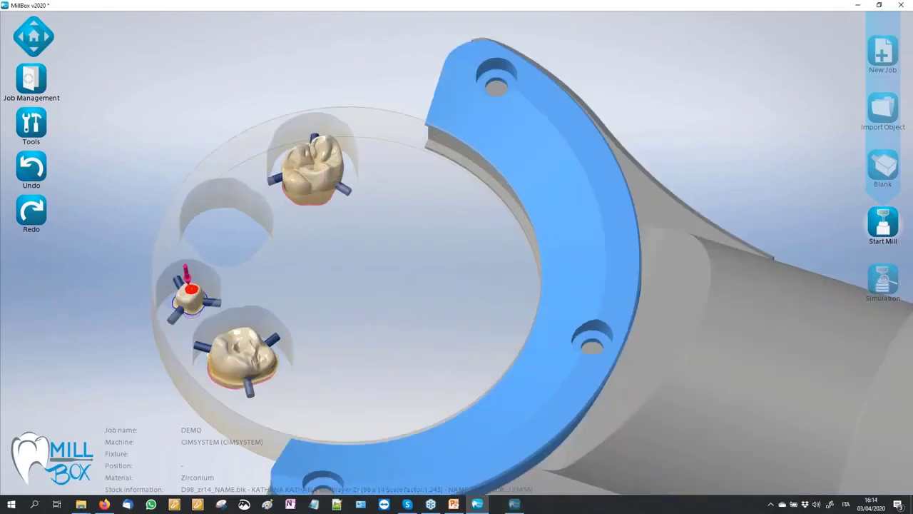
- Move the cutback crown away from the disk's edge toward its centre
left_click(320, 225)
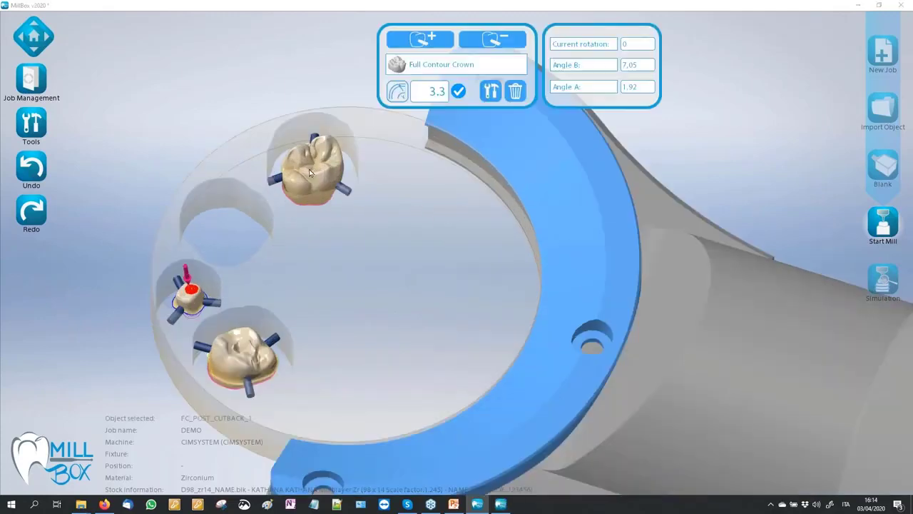
left_click_drag(320, 225, 336, 263)
scroll(371, 290, "up", 2)
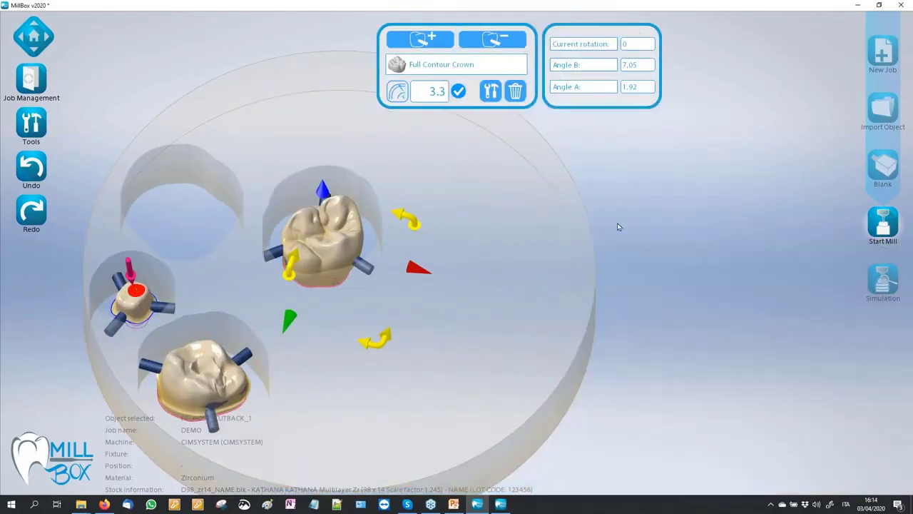
- Tilt the cutback crown to about 18.96° for Angle B and 8.8° for Angle A
scroll(471, 250, "down", 2)
scroll(464, 245, "up", 6)
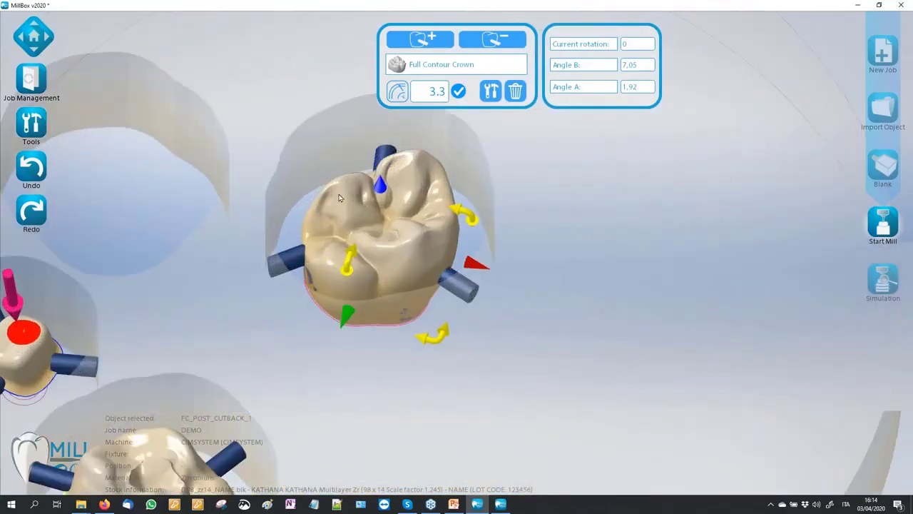
scroll(339, 198, "up", 2)
middle_click_drag(437, 231, 394, 204)
left_click_drag(388, 204, 390, 236)
middle_click_drag(502, 168, 499, 307)
left_click_drag(504, 296, 442, 299)
left_click_drag(386, 284, 401, 277)
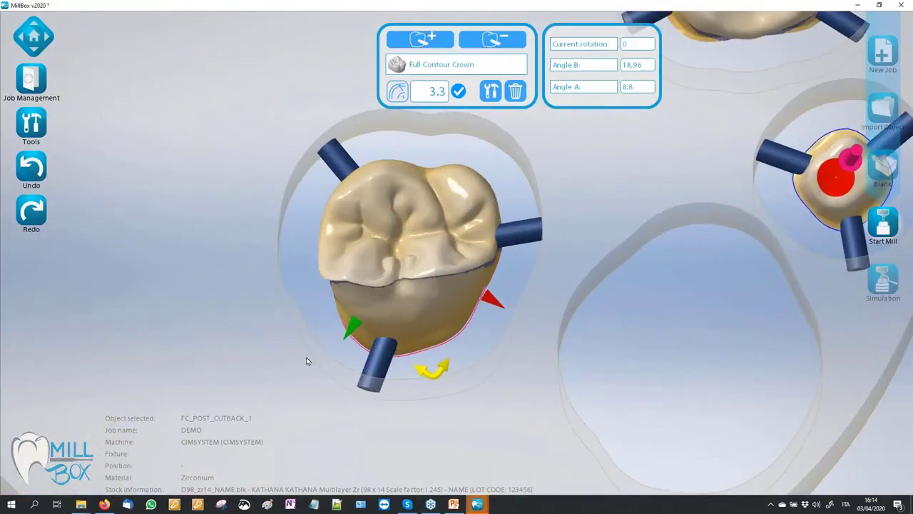
- Examine the tilted cutback crown's orientation, connectors and fit in the disk thickness from the side and above
middle_click_drag(330, 330, 299, 231)
scroll(299, 231, "down", 3)
middle_click_drag(247, 209, 321, 165)
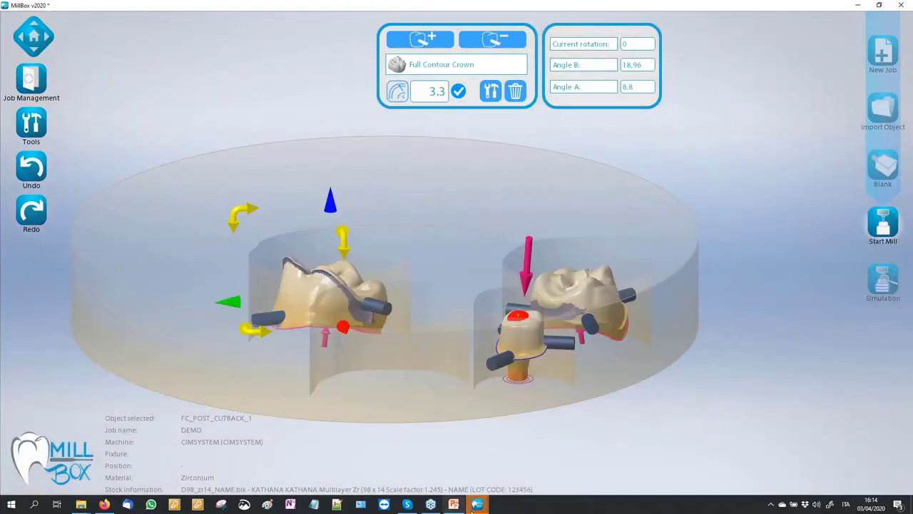
middle_click_drag(405, 374, 365, 380)
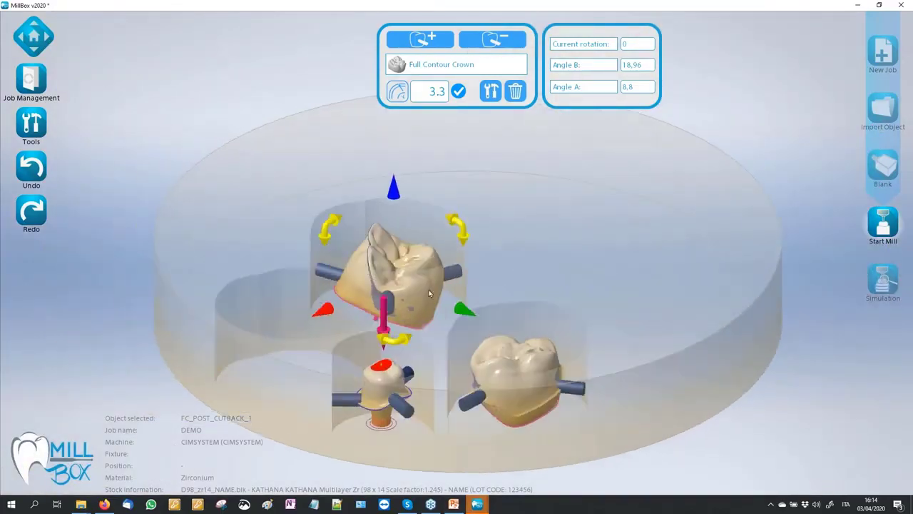
left_click(528, 233)
scroll(450, 293, "up", 4)
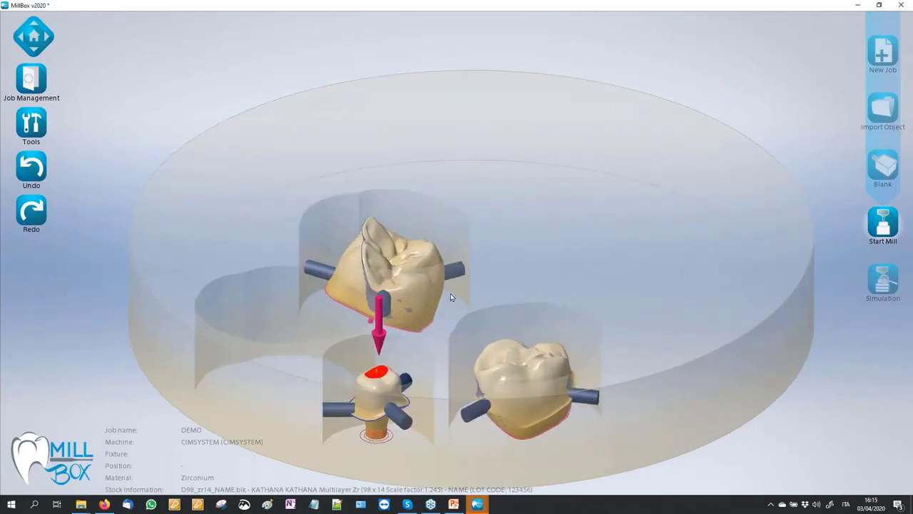
middle_click_drag(500, 284, 467, 283)
left_click(430, 245)
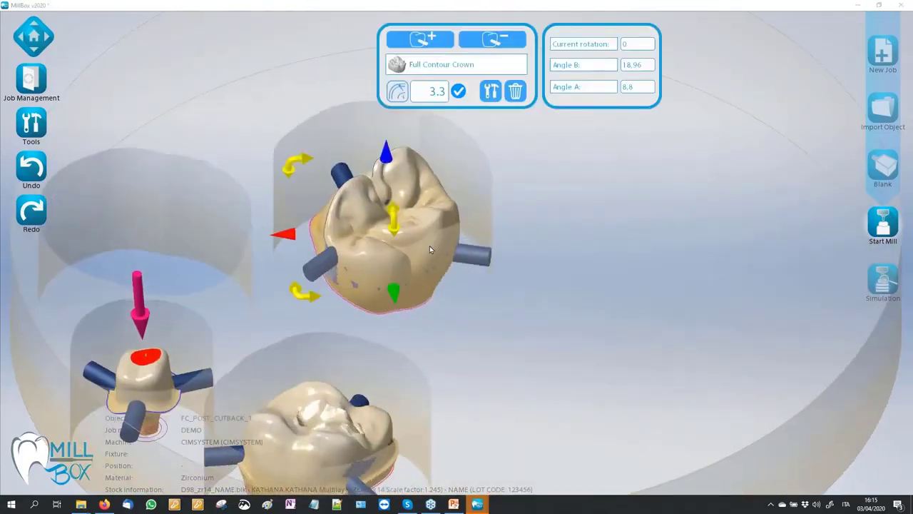
- Undo the cutback crown's latest tilts and its move toward the disk's centre
scroll(690, 251, "down", 5)
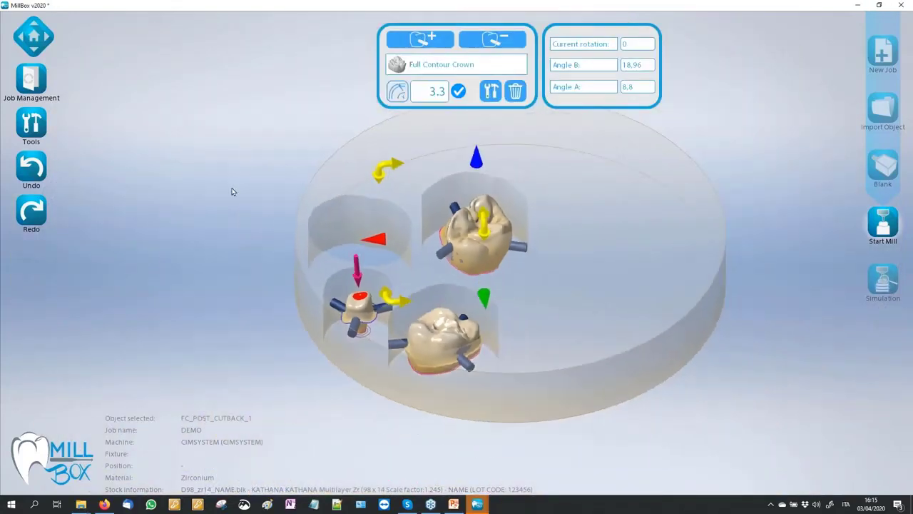
left_click(32, 170)
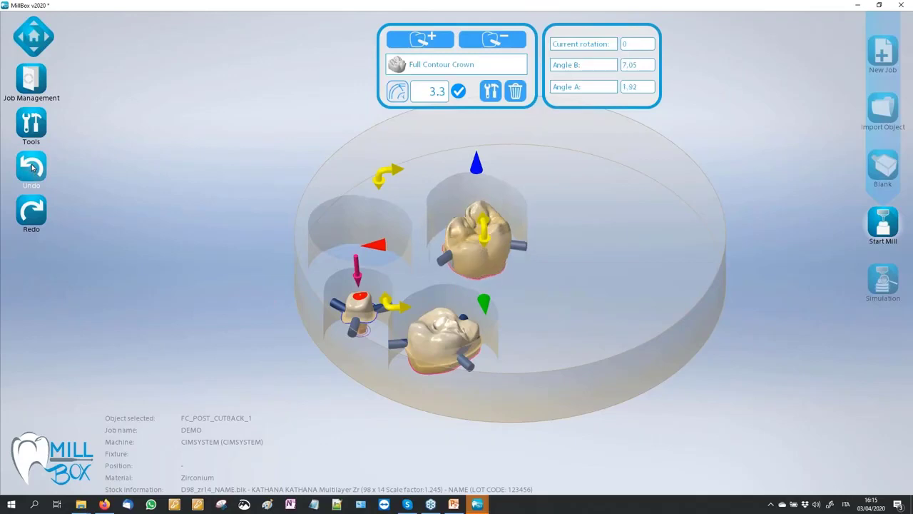
left_click(32, 168)
left_click(32, 169)
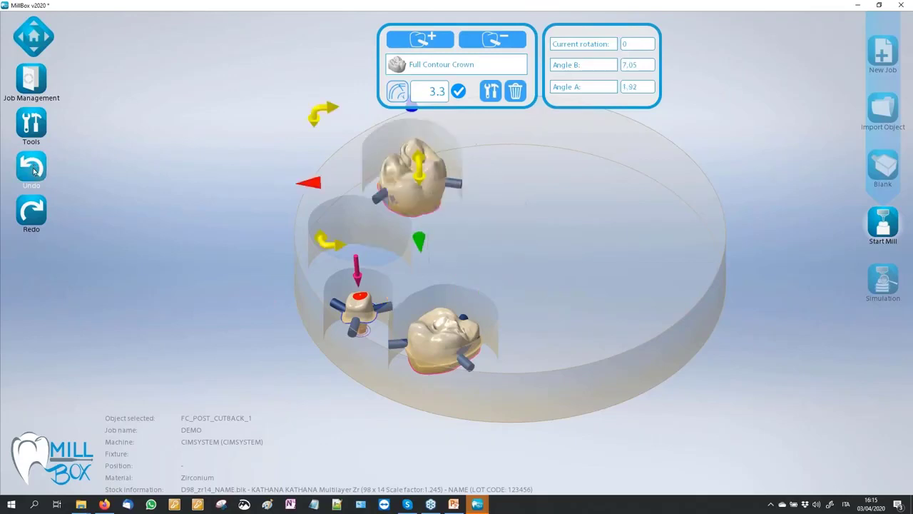
- Redo the cutback crown's move from the disk's edge toward the centre
left_click(42, 211)
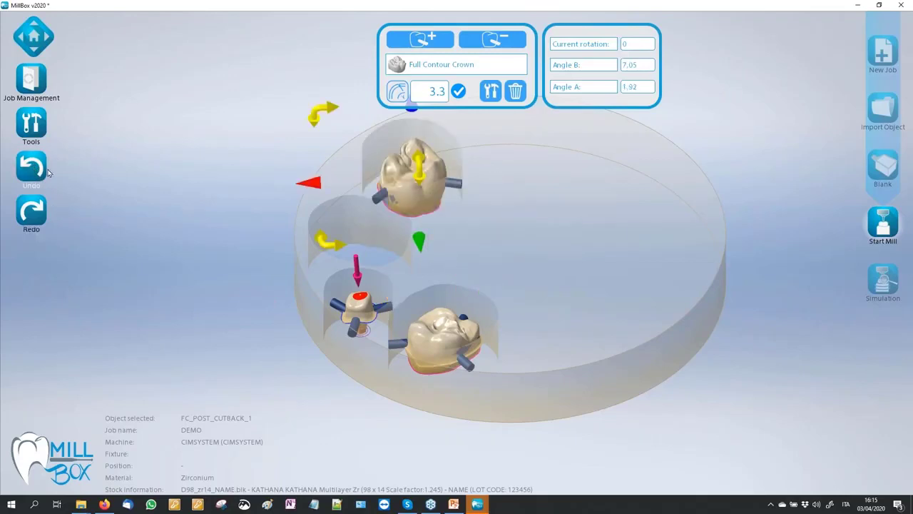
left_click(35, 209)
left_click(36, 210)
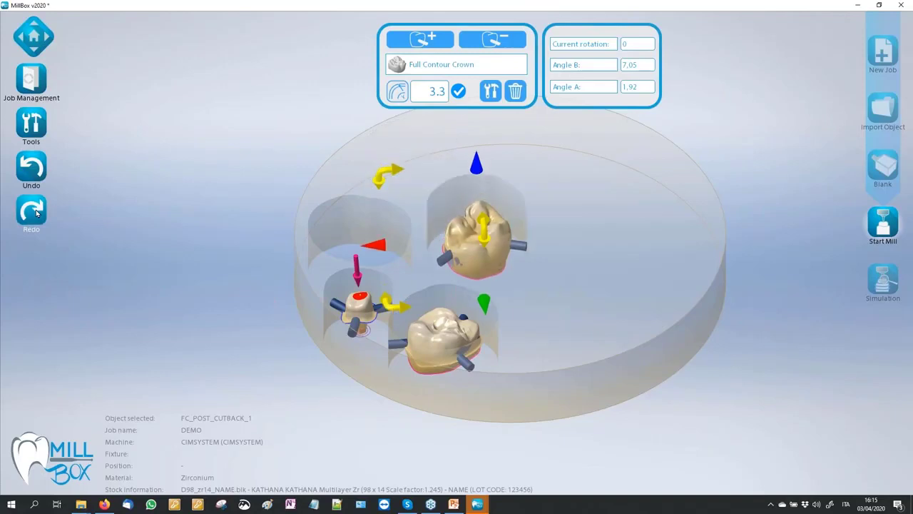
- Undo the redone move so the cutback crown is back at the disk's edge
middle_click_drag(157, 154, 185, 166)
left_click(40, 169)
left_click(40, 169)
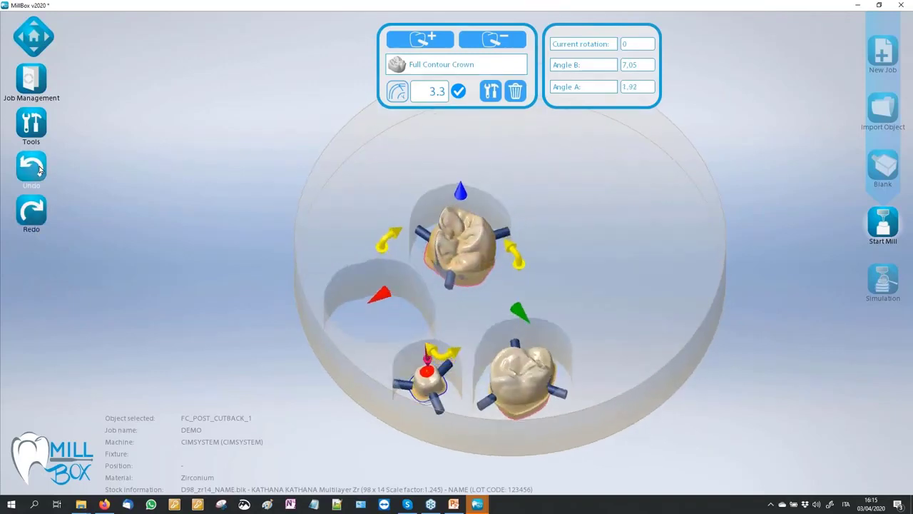
left_click(38, 169)
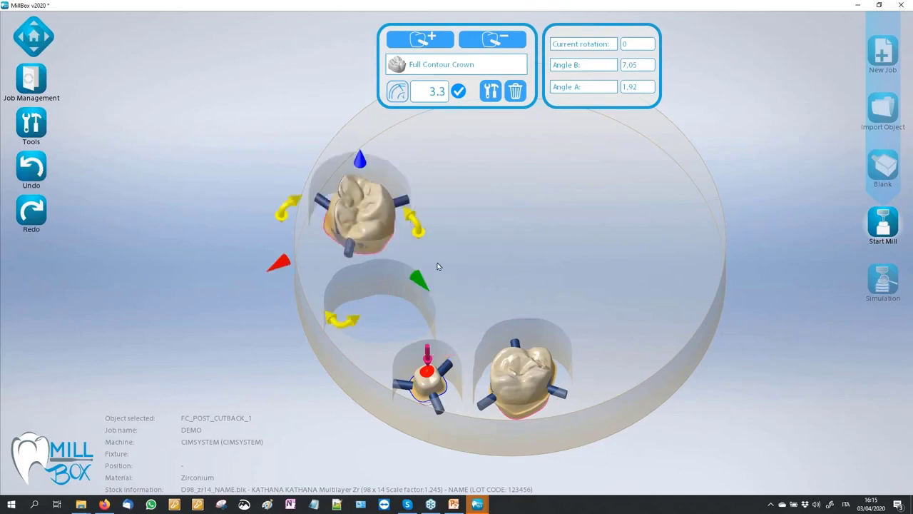
- Examine the cutback crown's placement, undercut areas and connectors from above and from the side
mouse_move(167, 169)
middle_mouse_down()
mouse_move(171, 190)
mouse_move(161, 186)
middle_mouse_up()
scroll(209, 230, "down", 3)
middle_click_drag(543, 201, 532, 223)
scroll(533, 224, "down", 2)
scroll(475, 135, "up", 4)
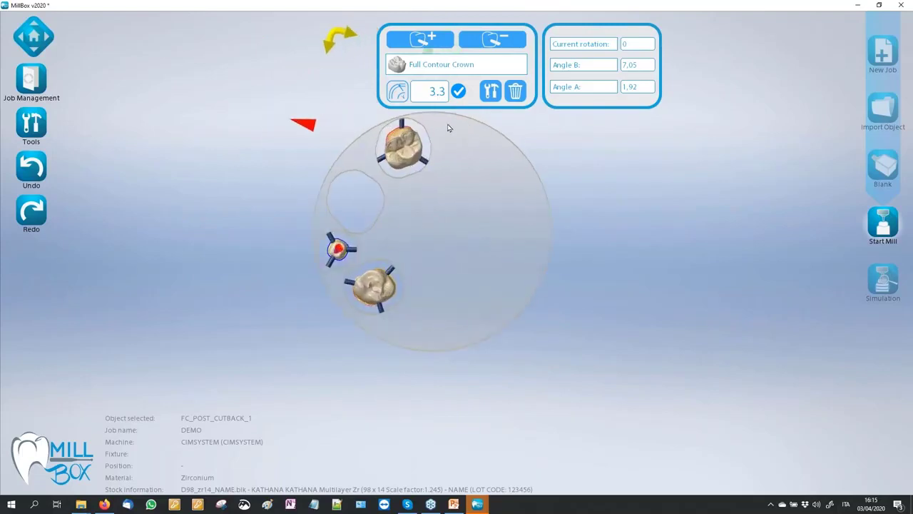
middle_click_drag(411, 157, 366, 142)
scroll(364, 142, "up", 5)
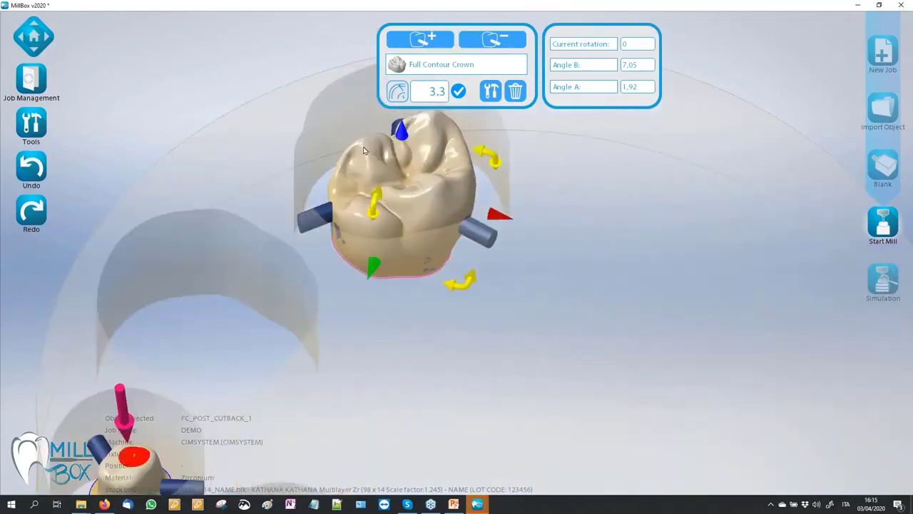
left_click_drag(391, 195, 488, 178)
middle_click_drag(488, 175, 493, 173)
middle_click_drag(442, 156, 442, 183)
scroll(442, 183, "up", 2)
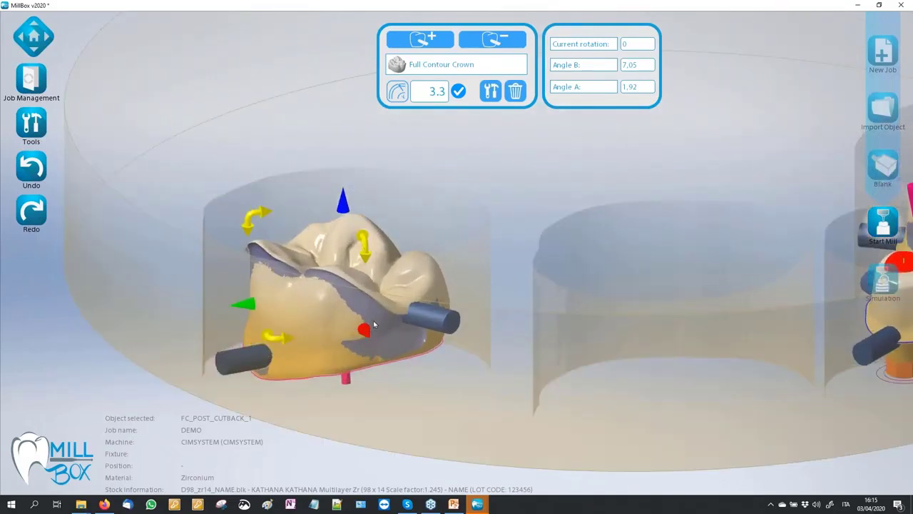
- Move the cutback crown's connector near the cusp down onto the contour line, clear of the cutback area
left_click_drag(423, 206, 351, 252)
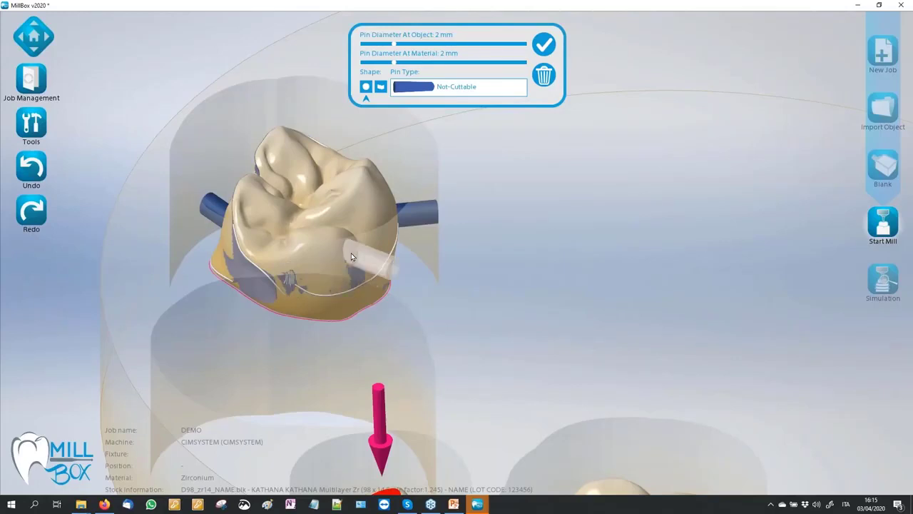
right_click_drag(456, 286, 296, 263)
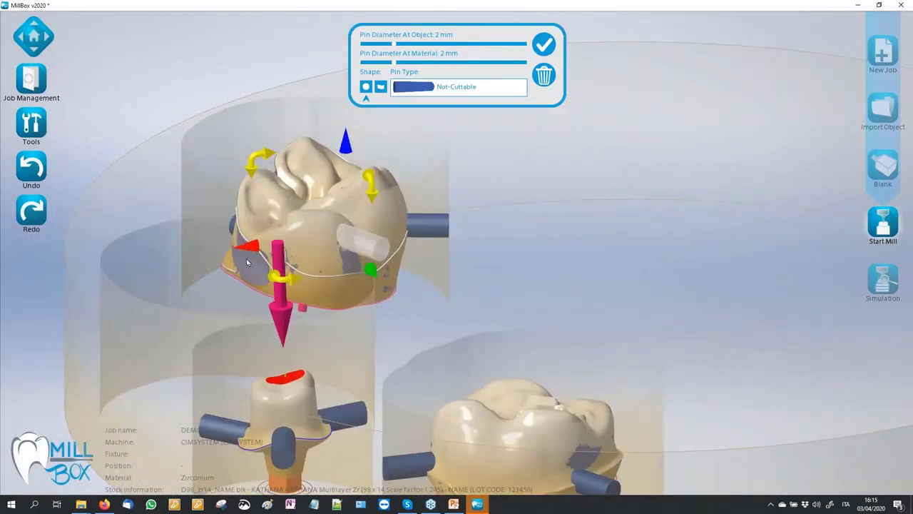
right_click_drag(439, 263, 415, 264)
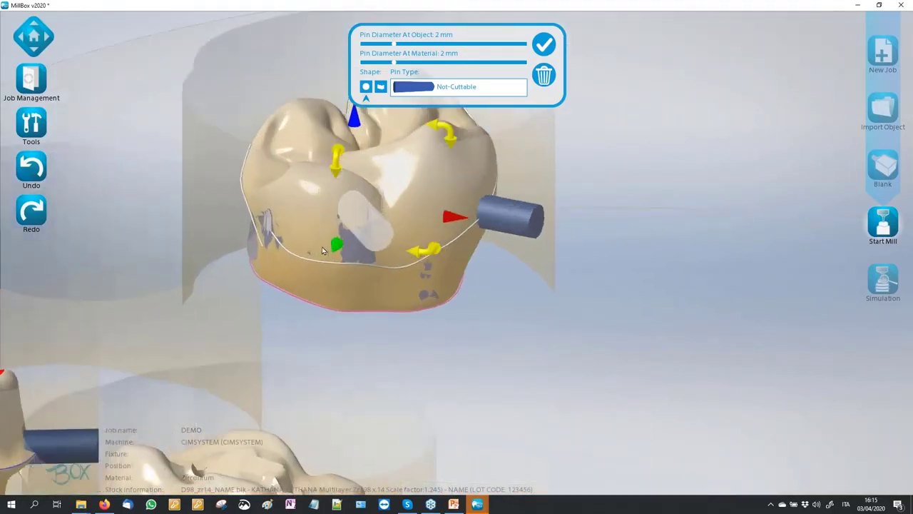
left_click_drag(367, 203, 342, 239)
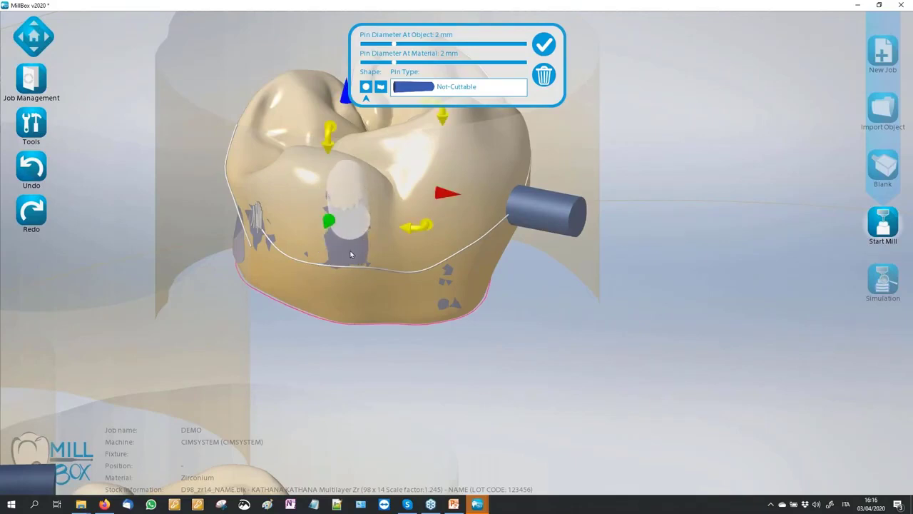
middle_click_drag(509, 352, 471, 345)
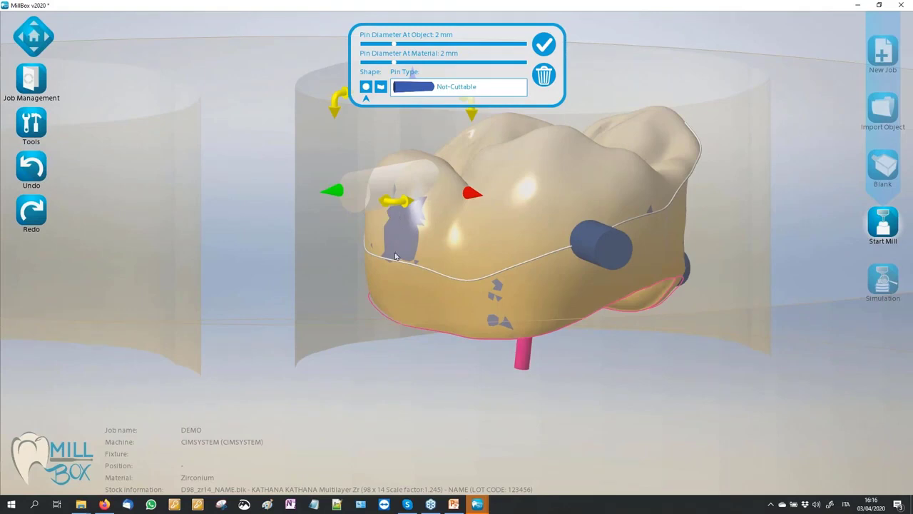
left_click_drag(405, 183, 400, 263)
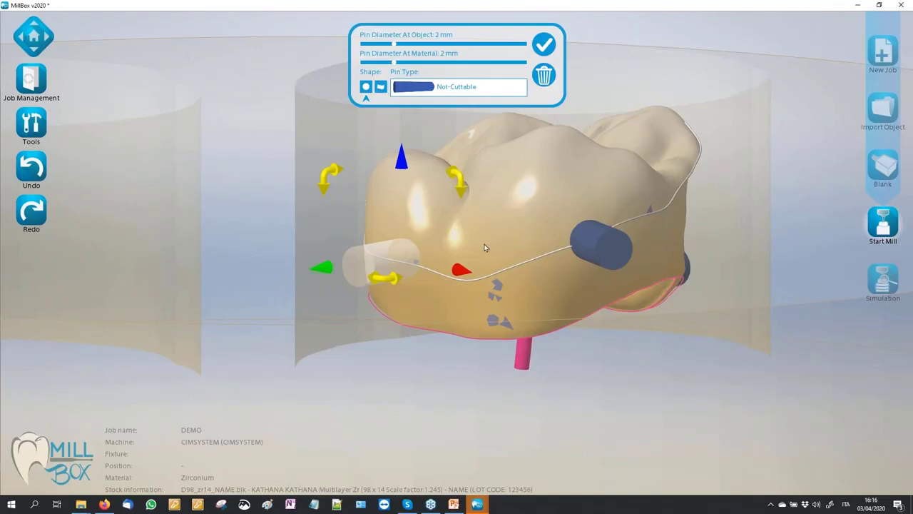
- Change the cutback crown's two visible connectors to rectangular pins 0.55 mm high and 2.45 mm wide
scroll(484, 244, "down", 2)
left_click(613, 374)
left_click(422, 251)
left_click(380, 87)
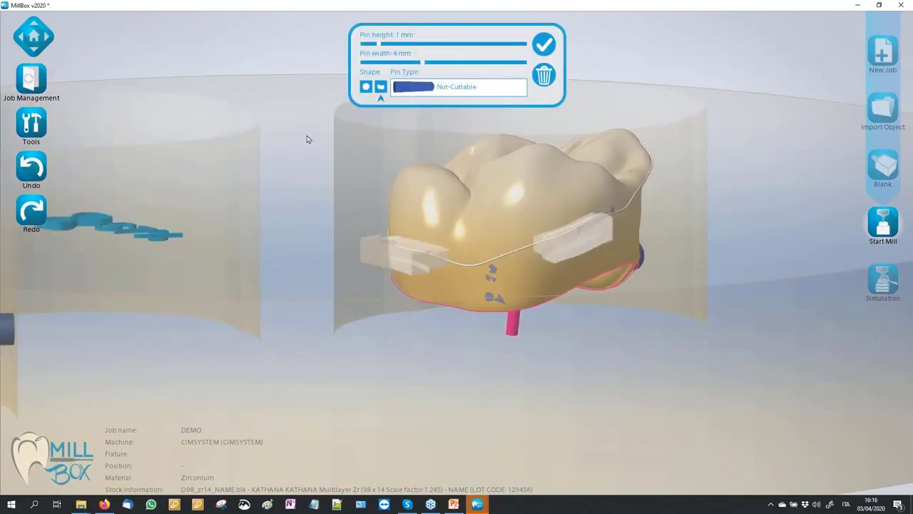
left_click_drag(381, 44, 371, 45)
left_click_drag(423, 62, 397, 64)
left_click(247, 103)
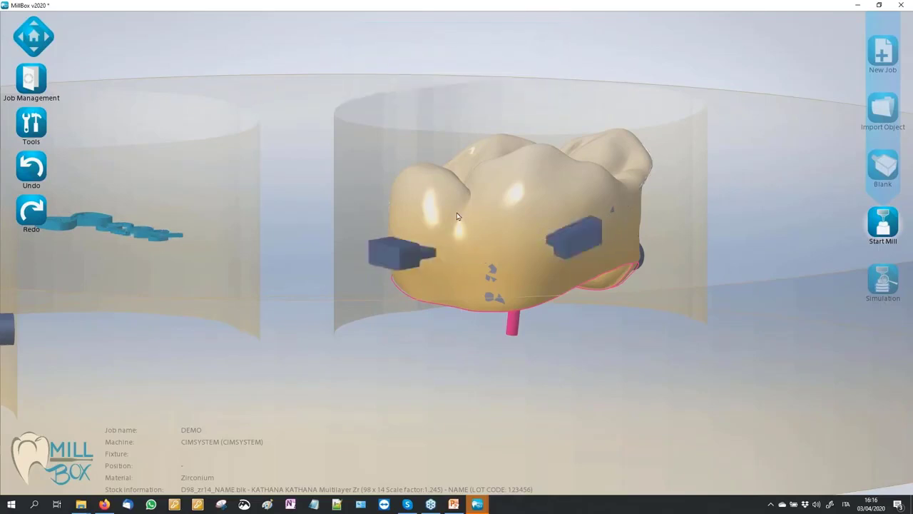
- Inspect the cutback crown's rectangular connector up close, selecting it to check its shape and position
middle_click_drag(492, 270, 485, 290)
right_click_drag(485, 290, 498, 257)
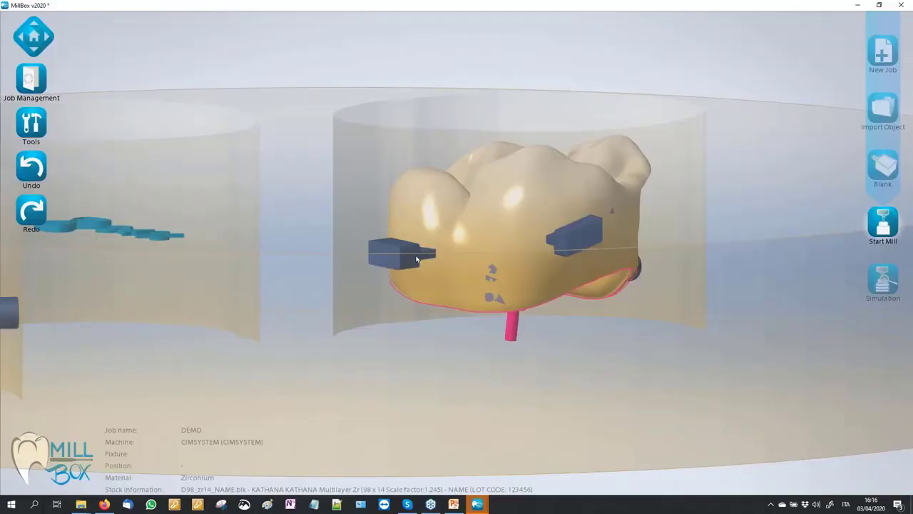
scroll(417, 259, "up", 5)
left_click(414, 257)
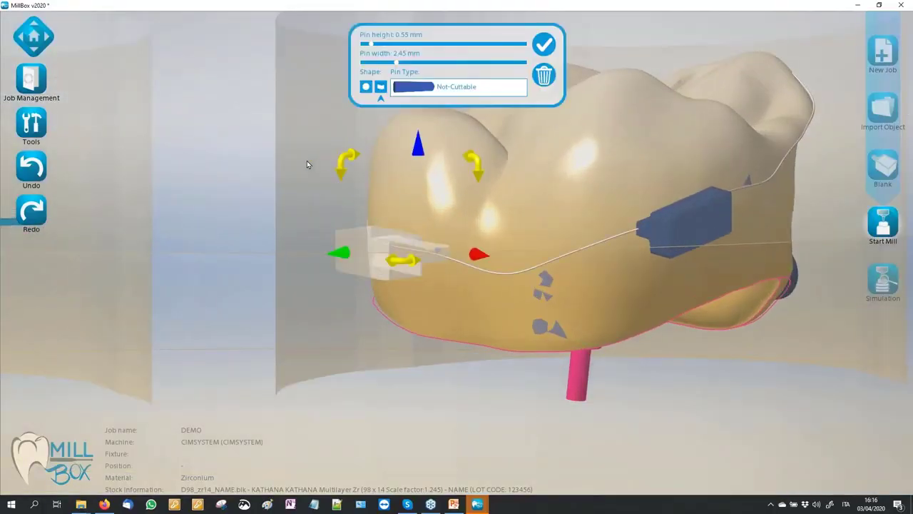
right_click_drag(288, 150, 281, 147)
left_click_drag(366, 266, 385, 291)
left_click(344, 152)
scroll(597, 249, "down", 6)
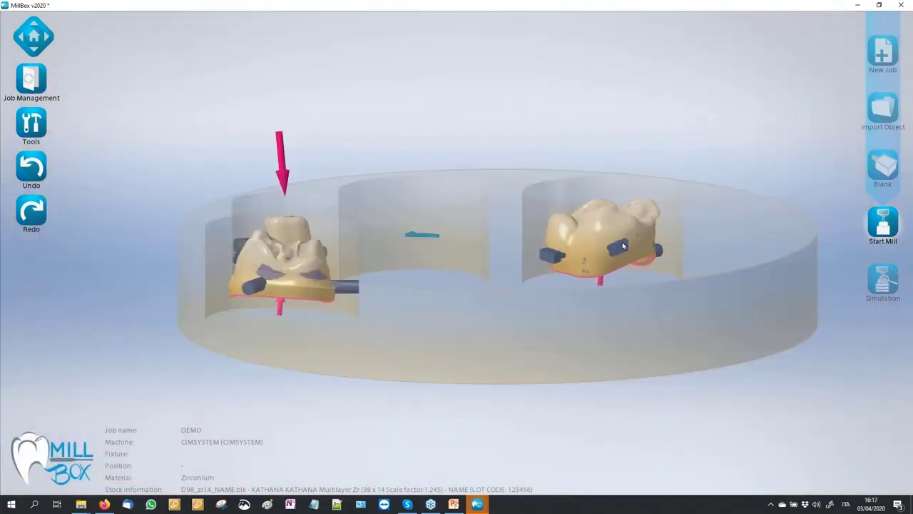
- Move the abutment to the free area on the far side of the neighbouring full contour crown
scroll(622, 243, "down", 1)
middle_click_drag(388, 283, 507, 276)
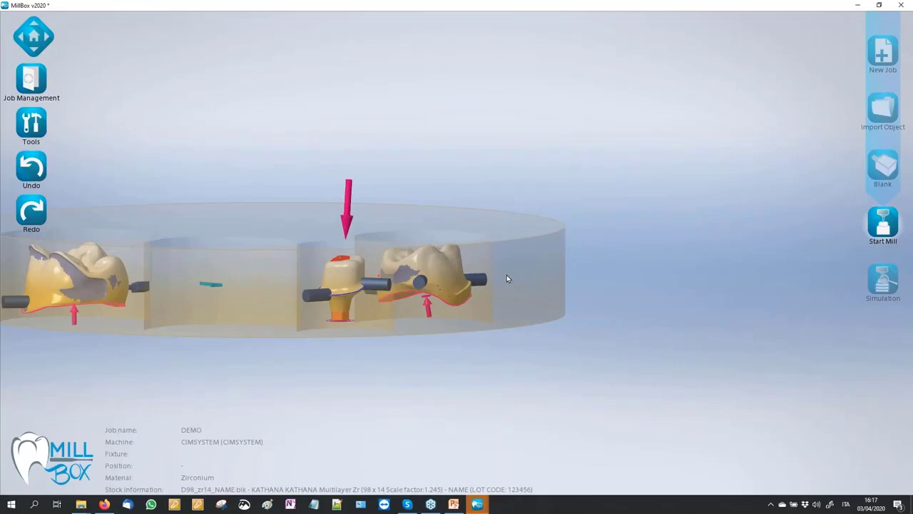
right_click_drag(506, 279, 279, 212)
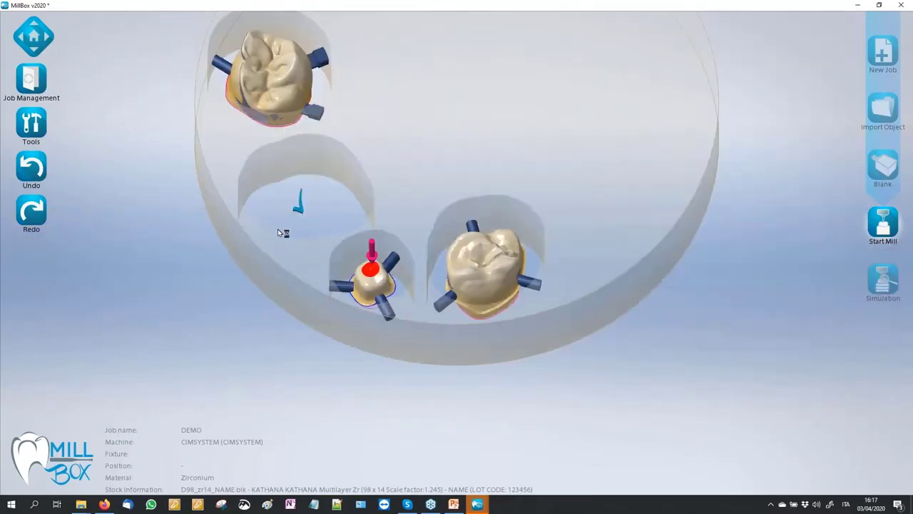
left_click_drag(426, 224, 593, 226)
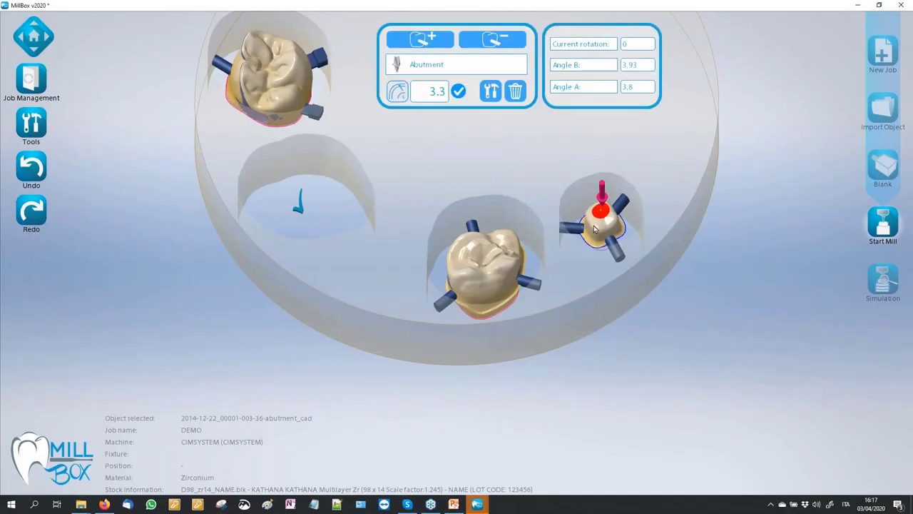
left_click(197, 276)
- Change the abutment's connectors to rectangular pins 0.5 mm high and 2 mm wide
scroll(193, 290, "down", 2)
right_click_drag(524, 394, 468, 362)
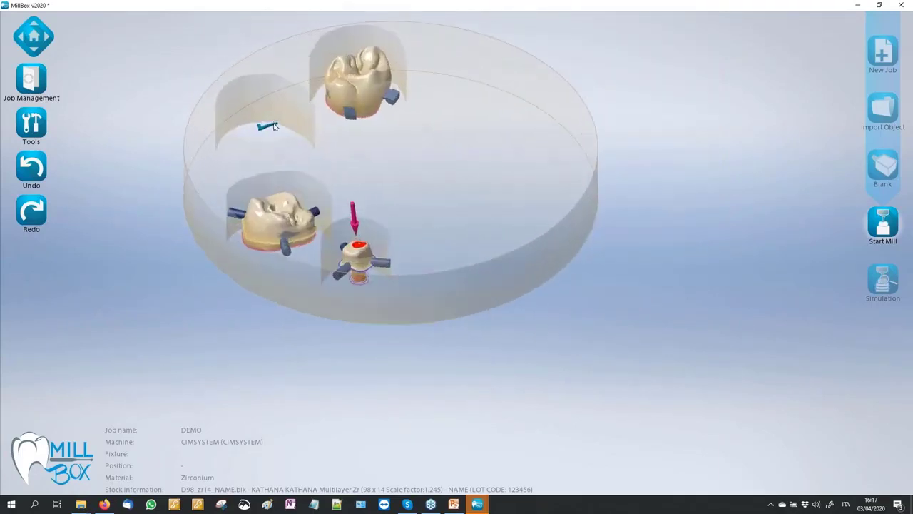
scroll(279, 137, "up", 4)
middle_click_drag(409, 361, 423, 326)
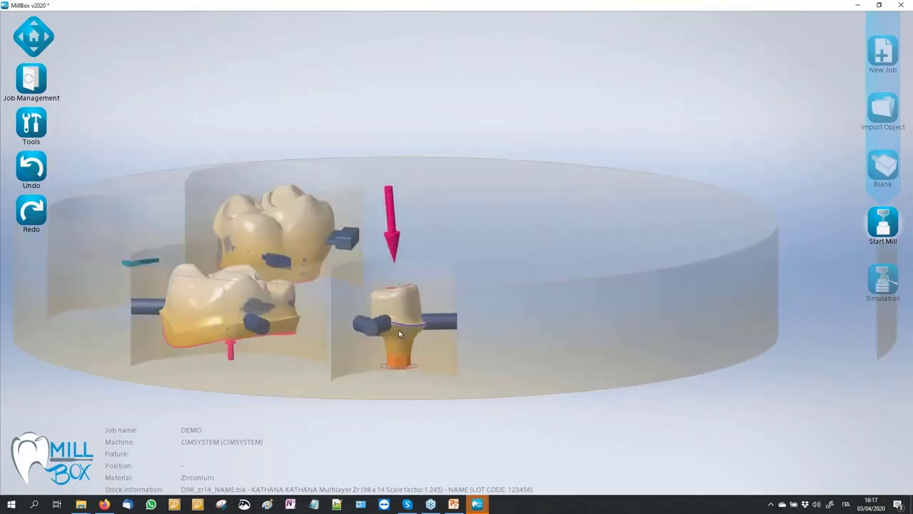
scroll(424, 326, "up", 2)
left_click(354, 315)
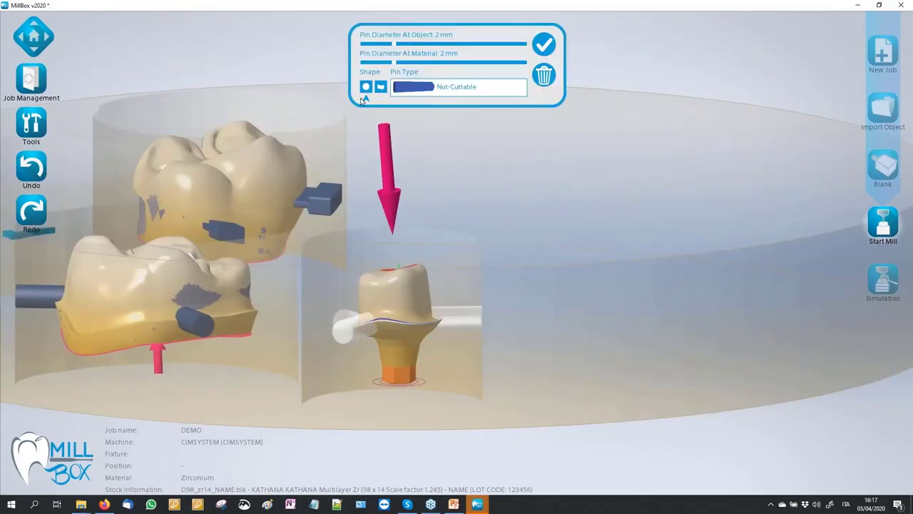
left_click(381, 87)
left_click_drag(379, 47, 371, 47)
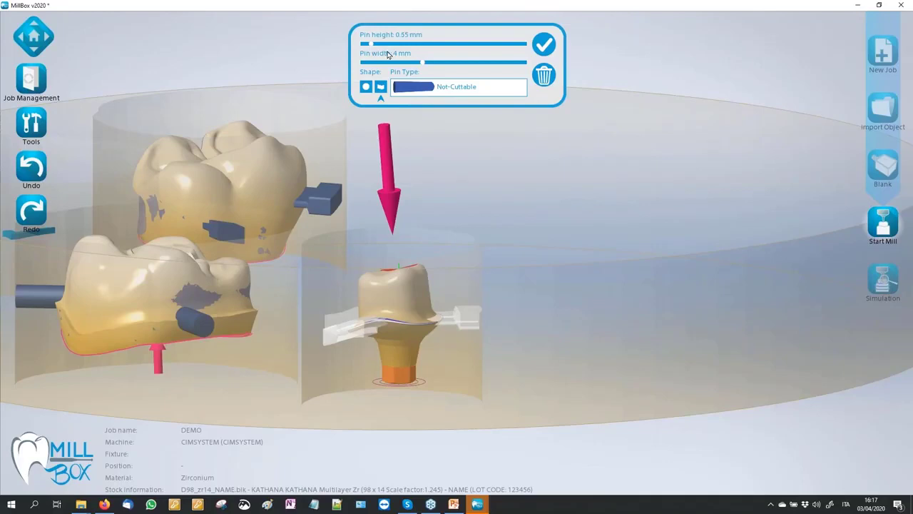
left_click_drag(423, 66, 390, 66)
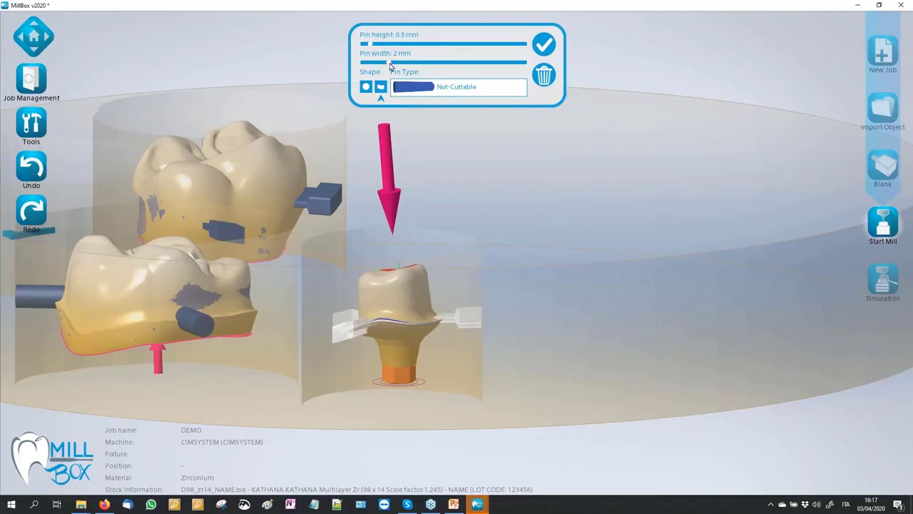
left_click(295, 57)
- Adjust the abutment's front rectangular connector, shifting it slightly downward and repositioning it along the margin
middle_click_drag(295, 57, 306, 85)
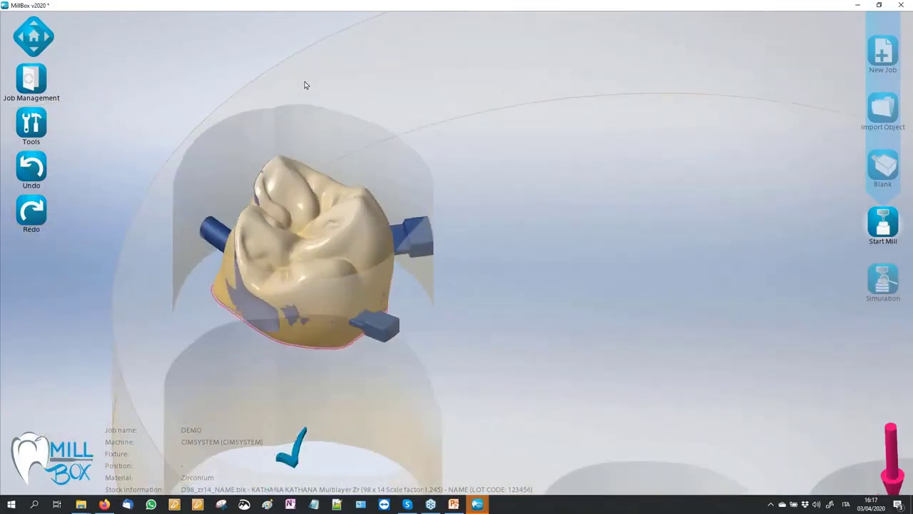
scroll(257, 80, "down", 3)
scroll(561, 331, "up", 8)
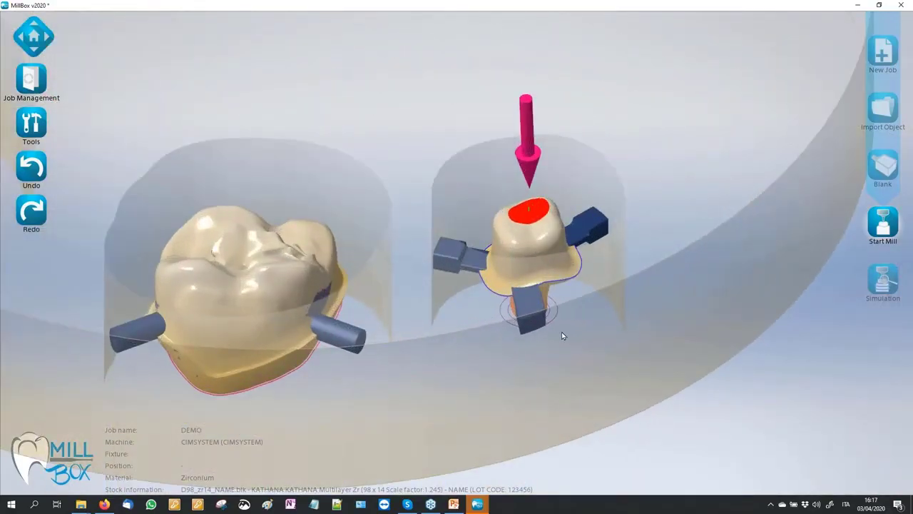
scroll(575, 315, "up", 4)
left_click(486, 285)
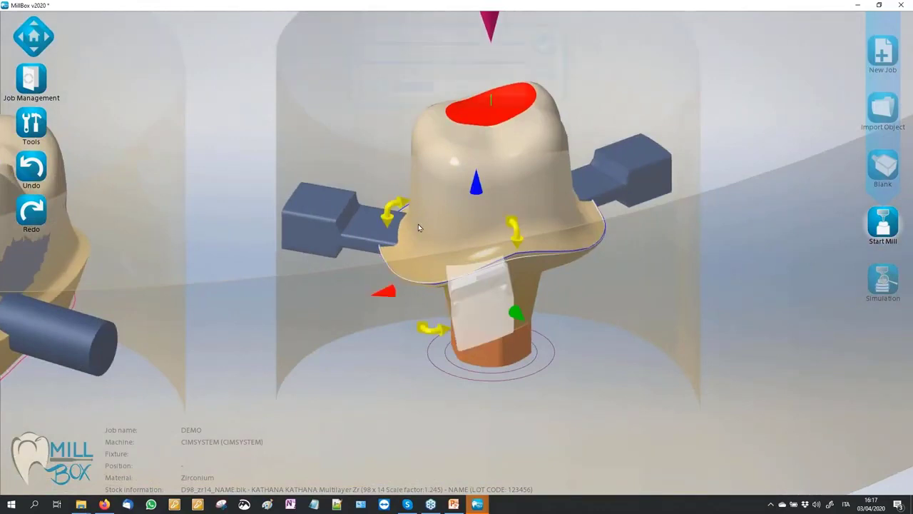
left_click_drag(476, 186, 476, 196)
left_click_drag(489, 284, 514, 267)
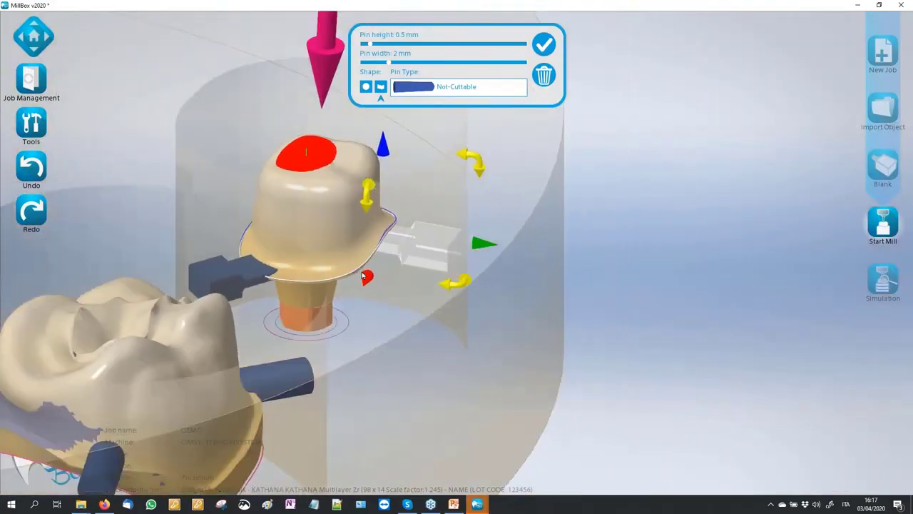
- Lower the abutment's second rectangular connector slightly so it sits just beneath the margin line
scroll(404, 213, "up", 3)
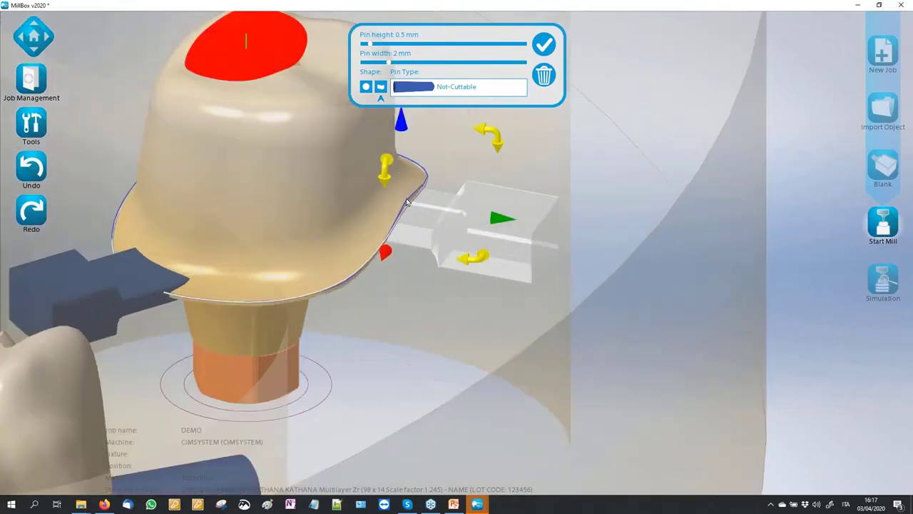
left_click(775, 205)
scroll(767, 204, "down", 3)
left_click(303, 261)
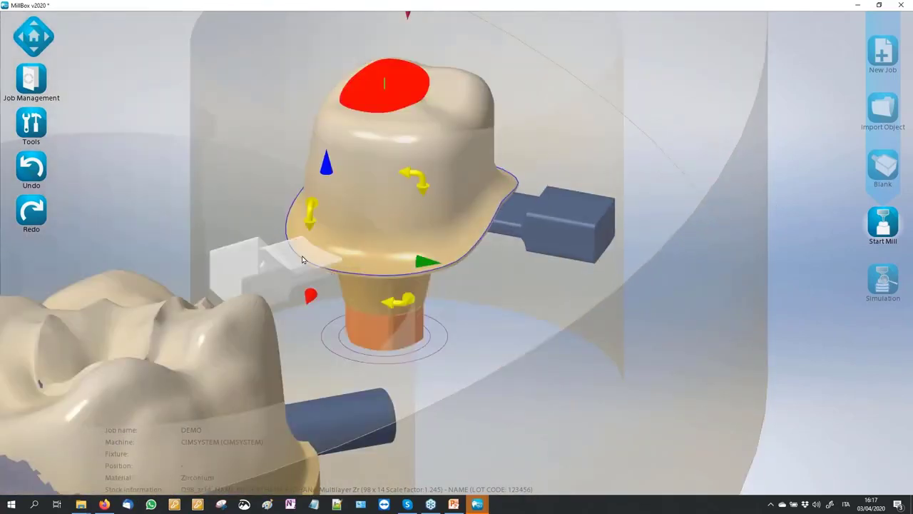
left_click_drag(326, 170, 329, 183)
left_click(518, 258)
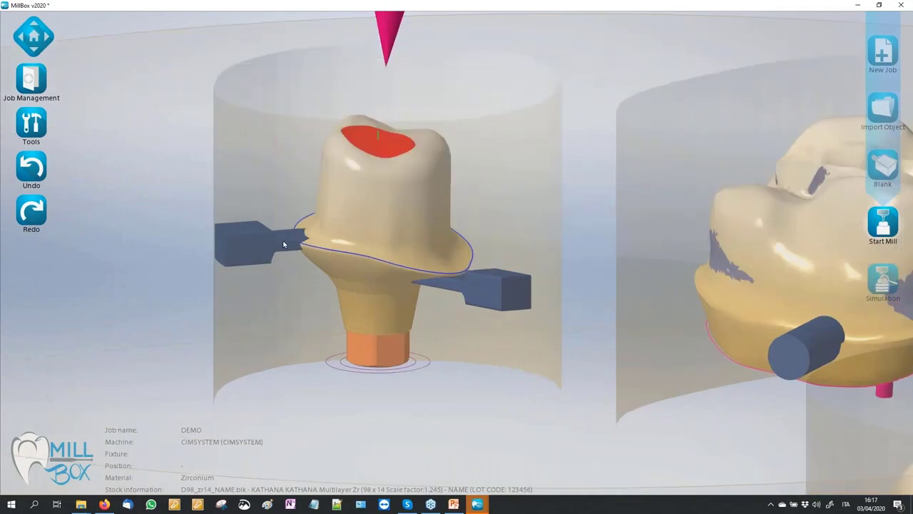
- Shift the rectangular connector on the abutment's higher margin side slightly downward
left_click(283, 245)
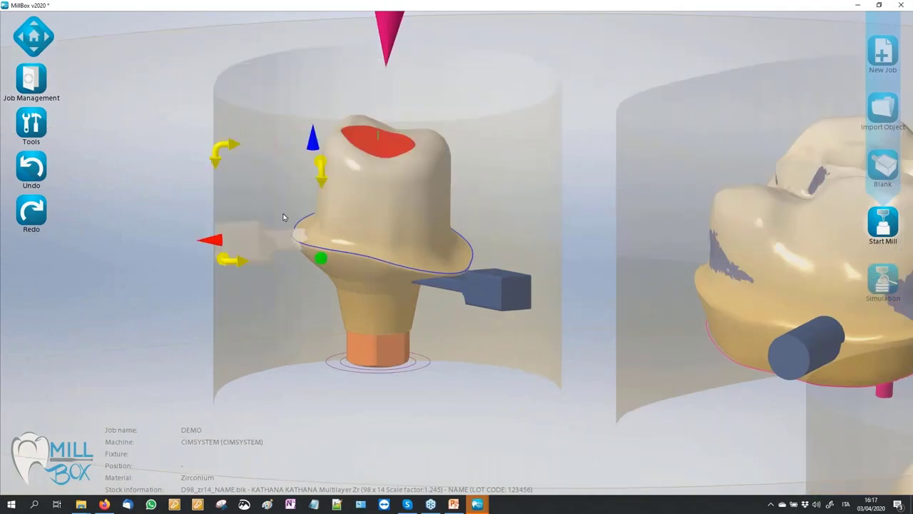
left_click_drag(313, 149, 312, 154)
left_click(225, 163)
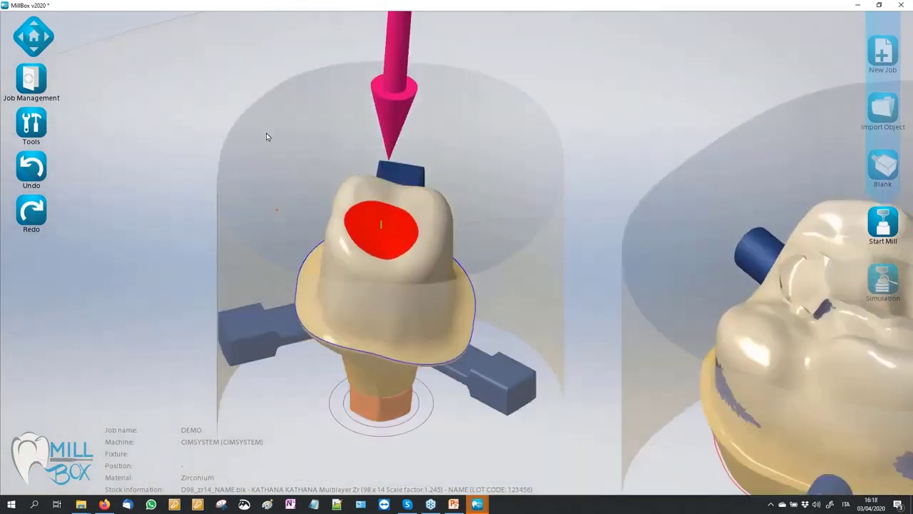
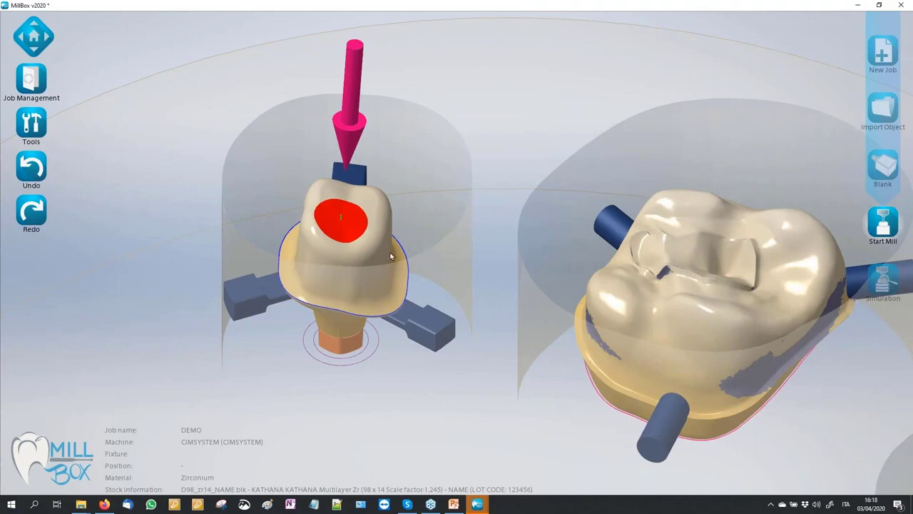
- Examine the abutment's rectangular connectors, margin line and insertion direction from the side and from above
scroll(391, 257, "up", 3)
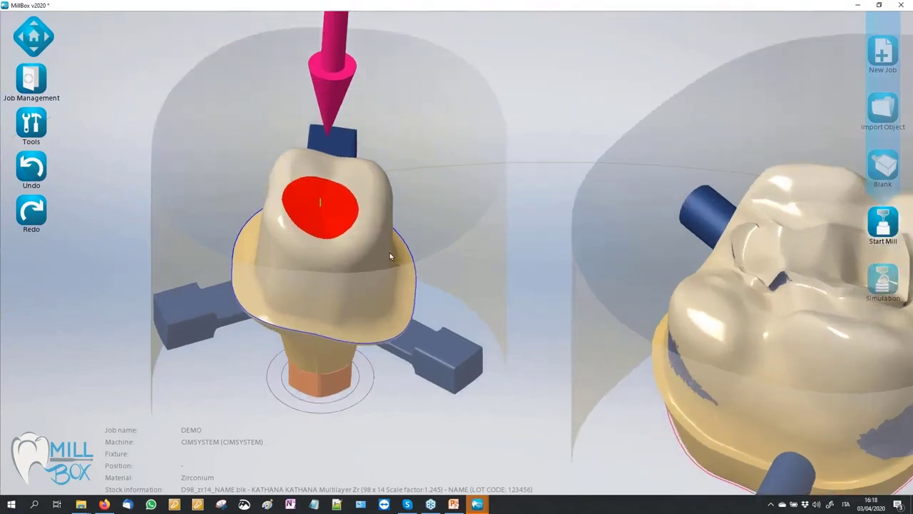
scroll(525, 264, "down", 2)
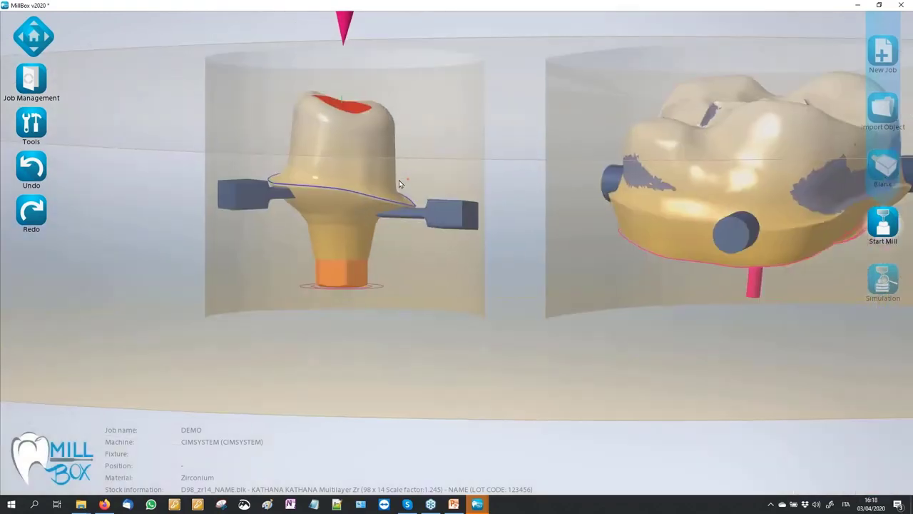
scroll(406, 219, "up", 3)
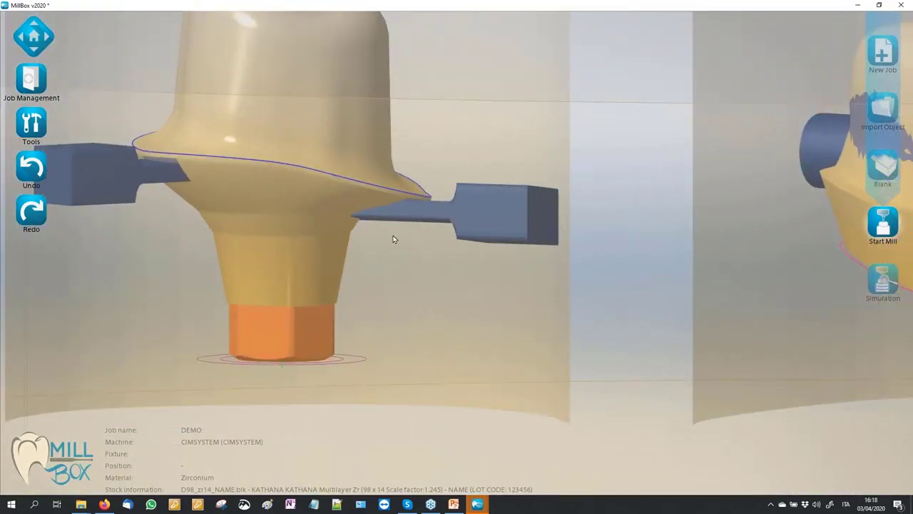
middle_click_drag(387, 242, 387, 244)
scroll(388, 244, "down", 2)
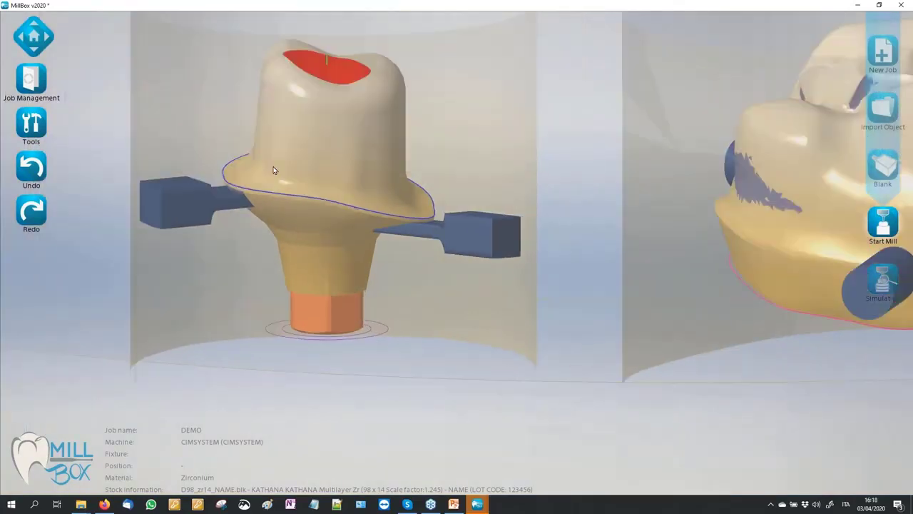
scroll(368, 267, "down", 4)
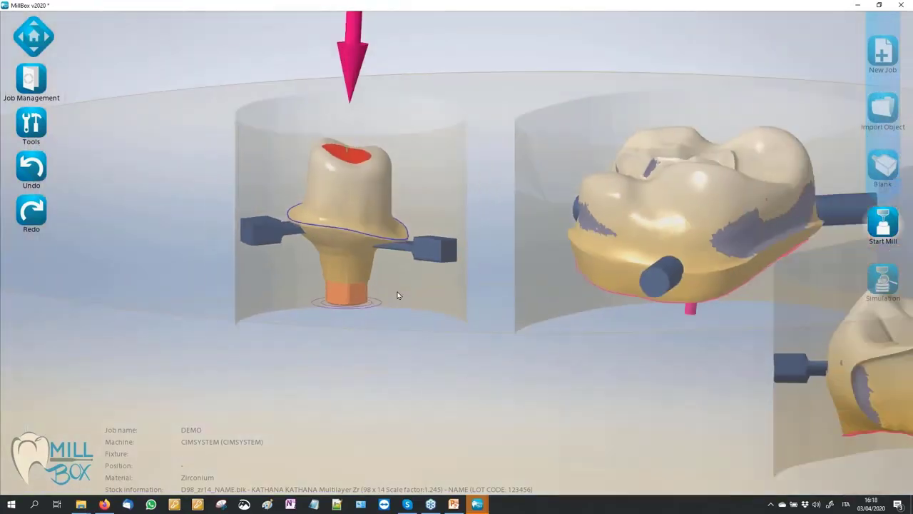
middle_click_drag(404, 289, 397, 305)
scroll(388, 358, "down", 2)
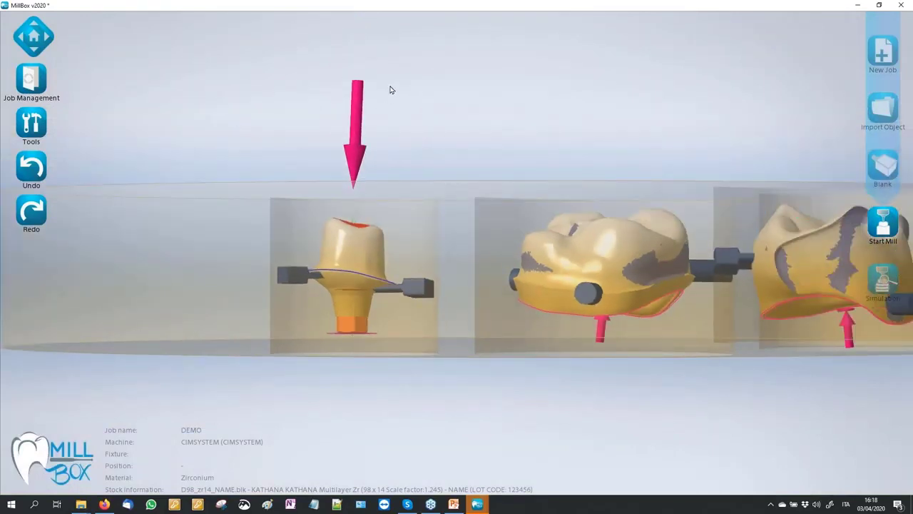
scroll(388, 92, "up", 1)
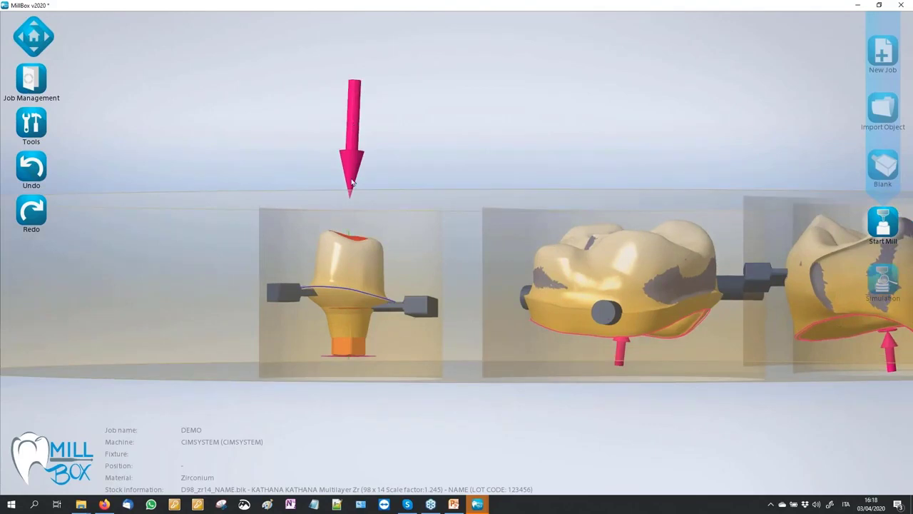
scroll(349, 243, "up", 2)
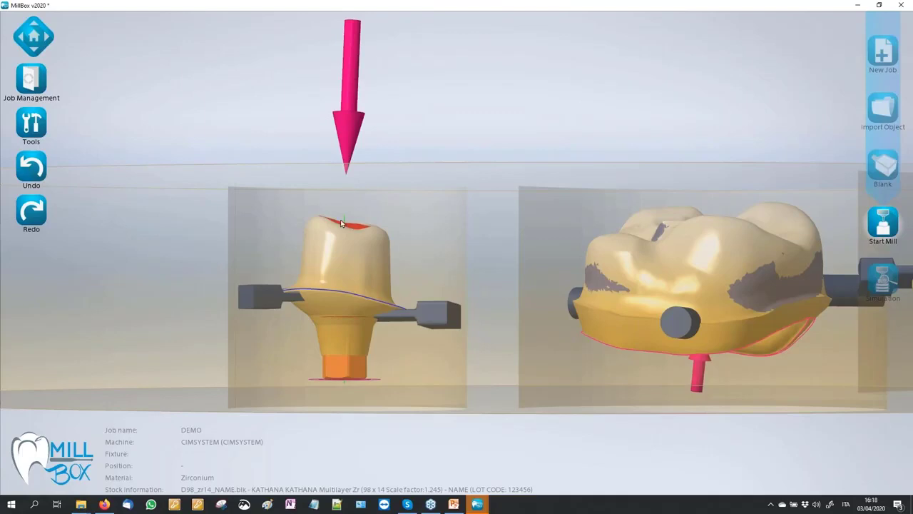
middle_click_drag(308, 159, 407, 102)
scroll(412, 102, "down", 4)
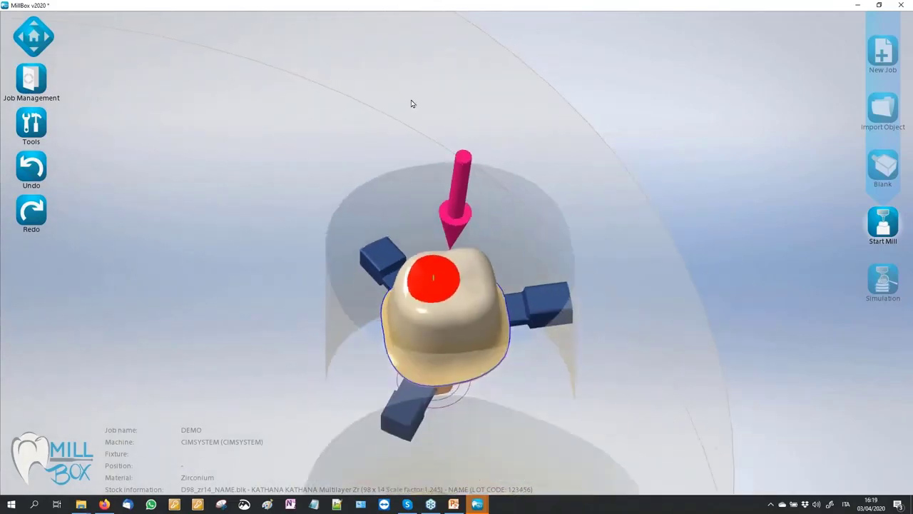
- Change the connectors of the full contour crown beside the abutment from round to rectangular pins
scroll(411, 104, "down", 1)
middle_click_drag(579, 216, 503, 193)
scroll(620, 92, "up", 3)
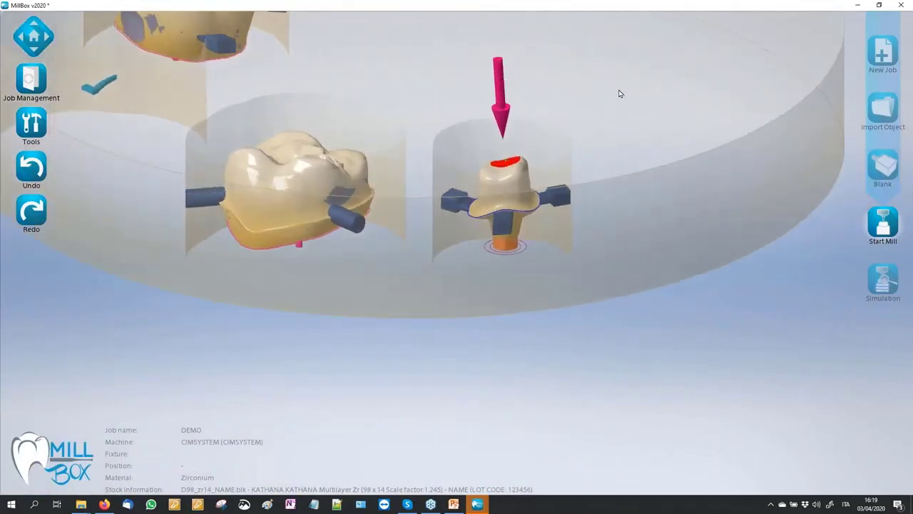
left_click(319, 232)
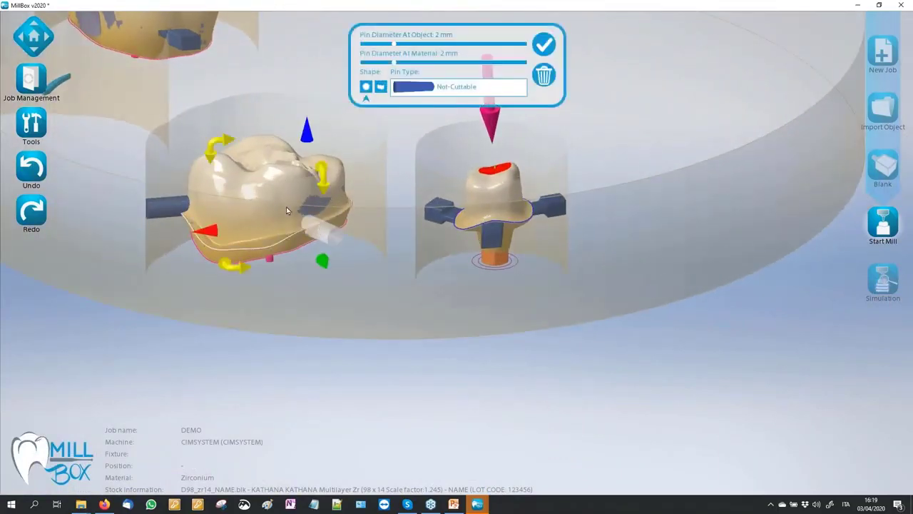
left_click(380, 86)
left_click(366, 218)
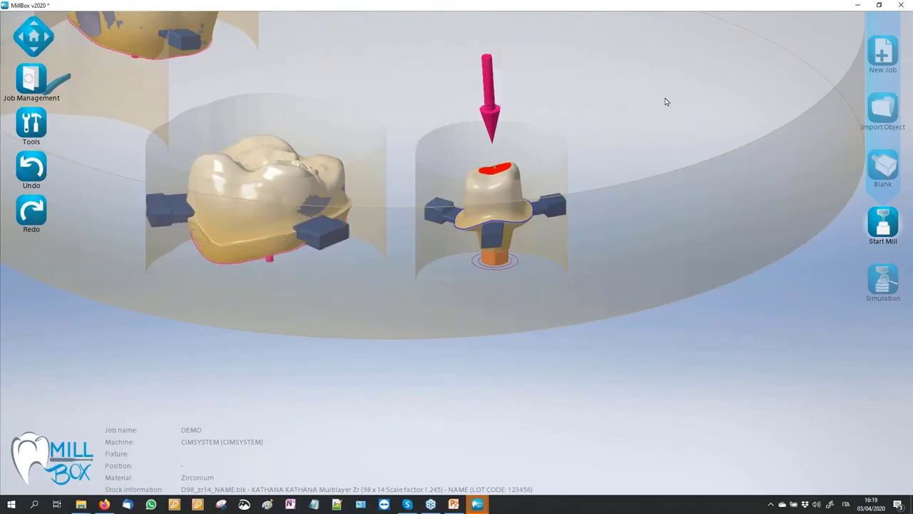
left_click(883, 107)
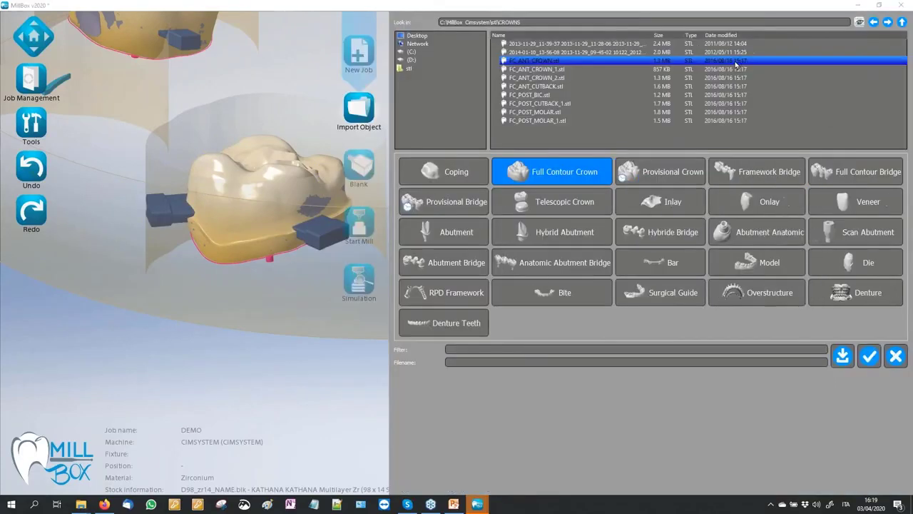
left_click(902, 22)
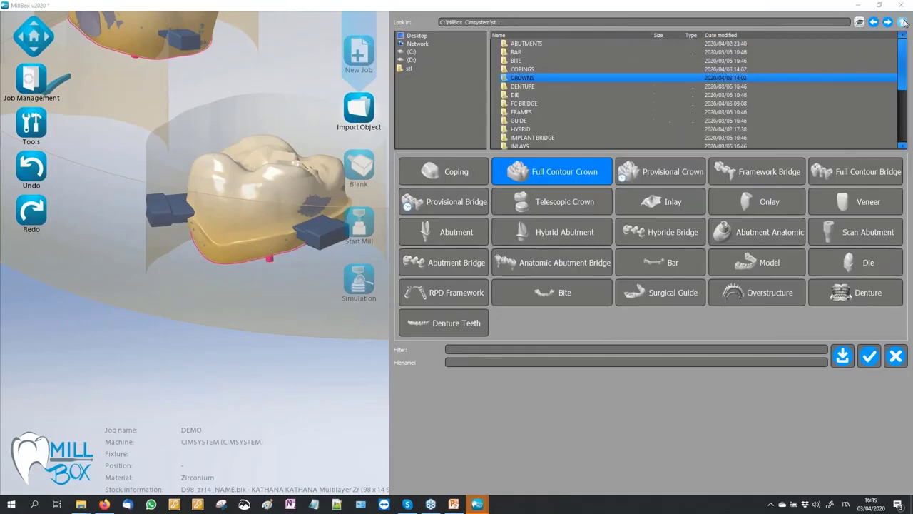
scroll(652, 82, "down", 4)
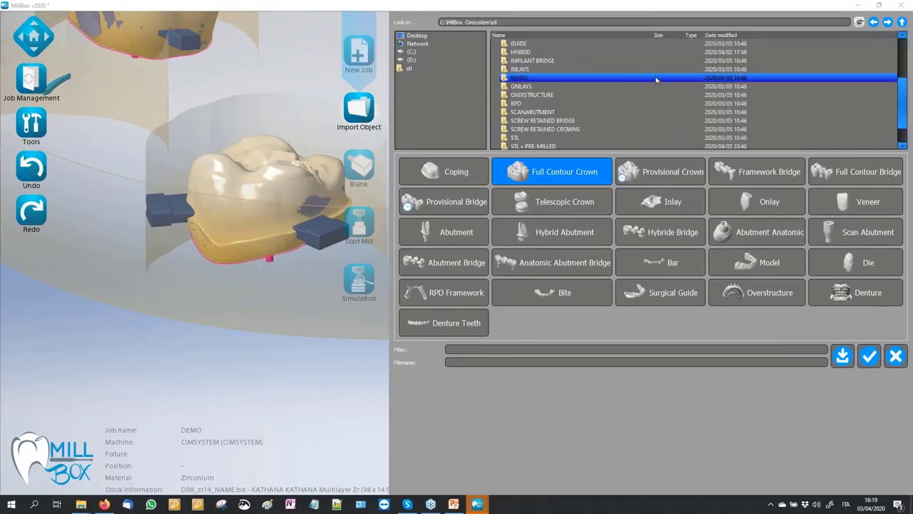
scroll(645, 77, "up", 3)
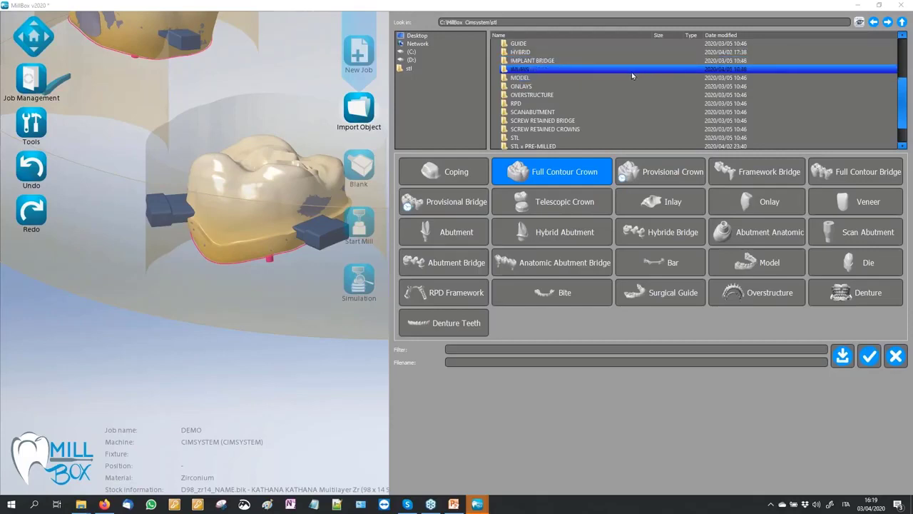
scroll(633, 76, "up", 3)
scroll(639, 69, "up", 3)
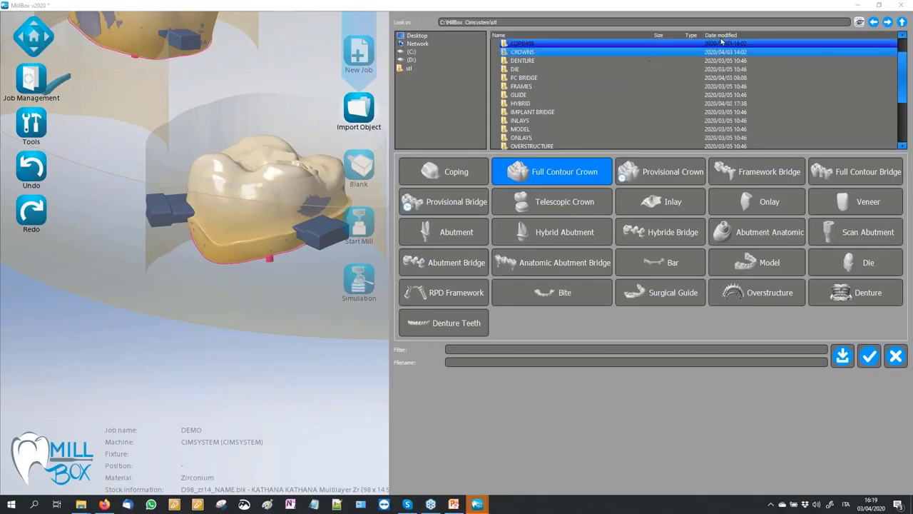
left_click(896, 355)
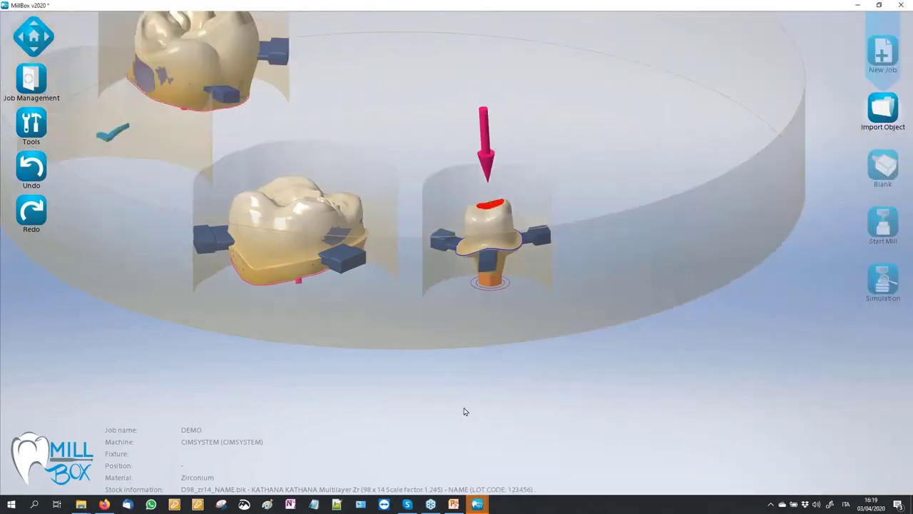
- Move the full contour crown's two rectangular connectors slightly downward, below the crown's widest contour
left_click(269, 249)
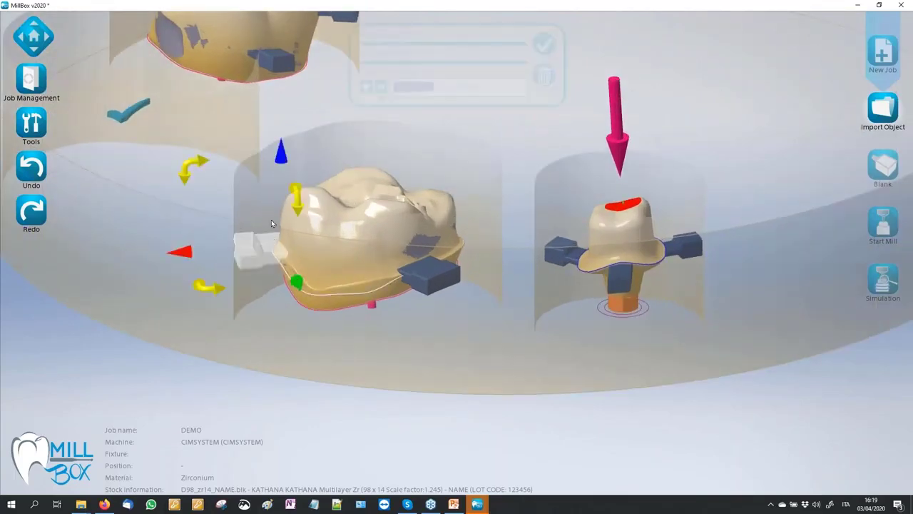
left_click_drag(282, 165, 283, 176)
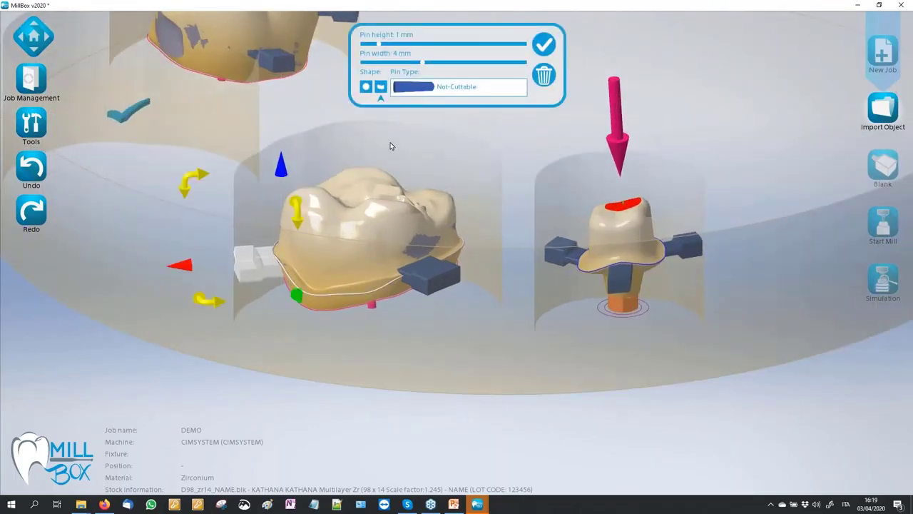
left_click(436, 274)
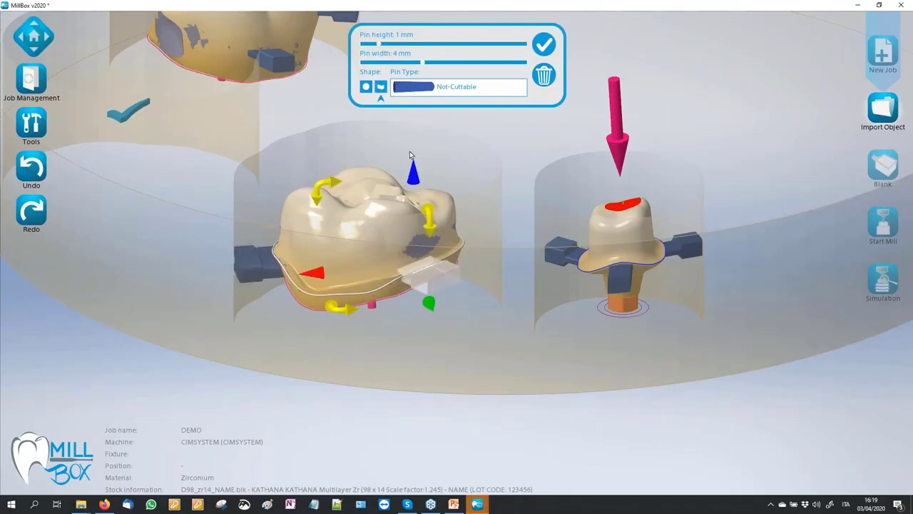
left_click_drag(417, 170, 418, 179)
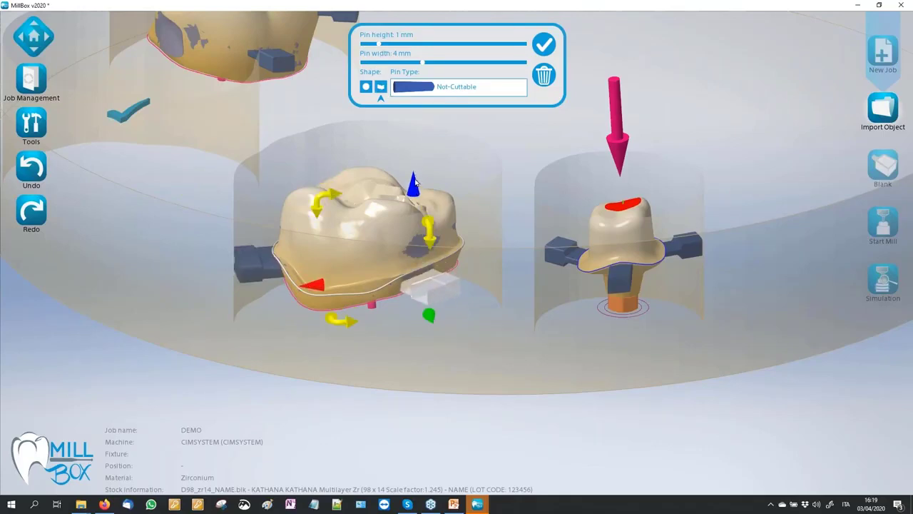
left_click(417, 251)
- Examine the full contour crown's lowered rectangular connectors from the side and compare them with those on the neighbouring parts
middle_click_drag(392, 329, 369, 319)
scroll(460, 348, "up", 2)
scroll(452, 350, "up", 1)
middle_click_drag(453, 350, 467, 351)
scroll(321, 251, "down", 3)
scroll(296, 212, "down", 2)
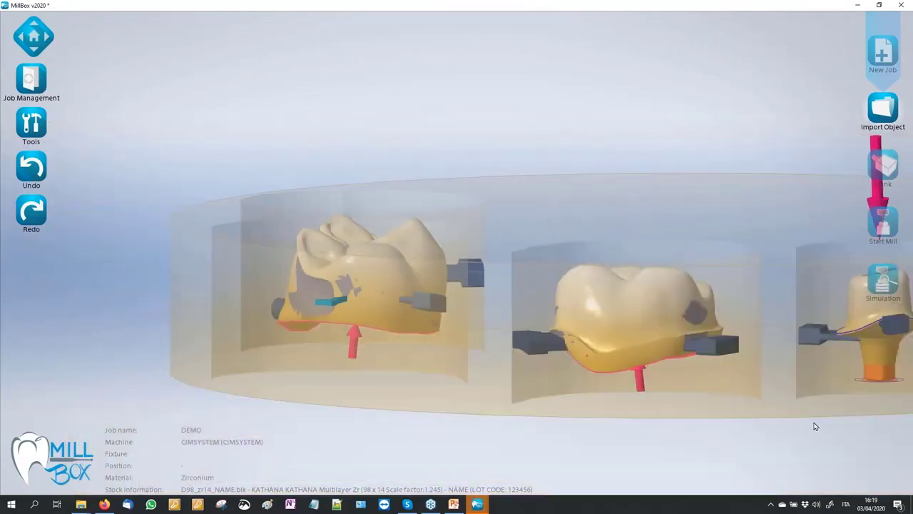
scroll(815, 423, "down", 1)
scroll(819, 416, "up", 6)
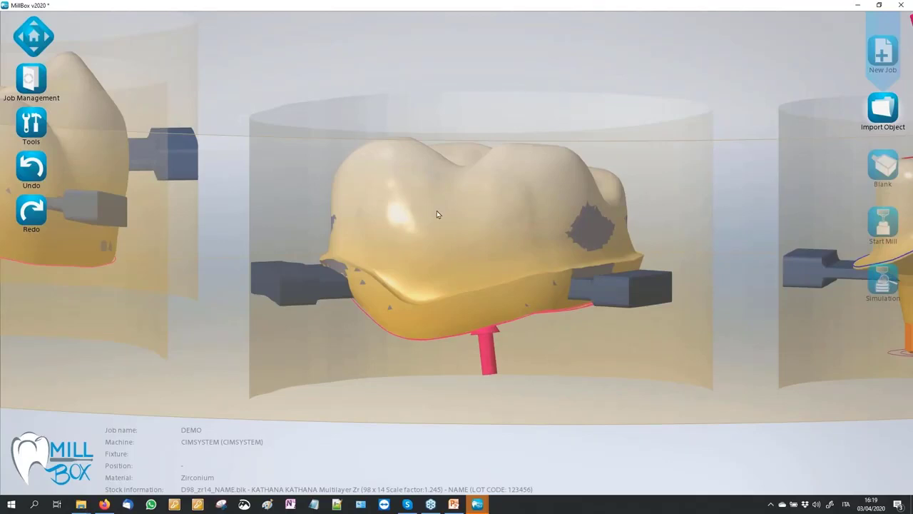
scroll(377, 228, "down", 1)
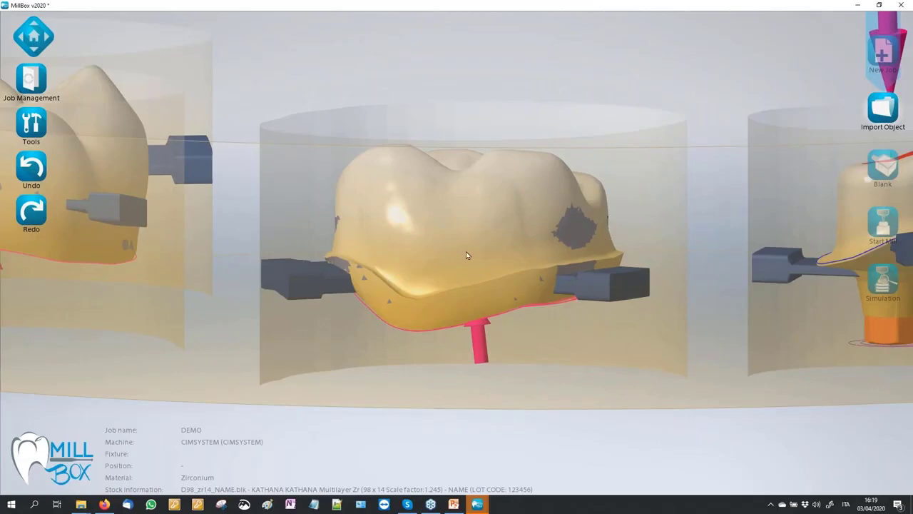
scroll(291, 218, "down", 2)
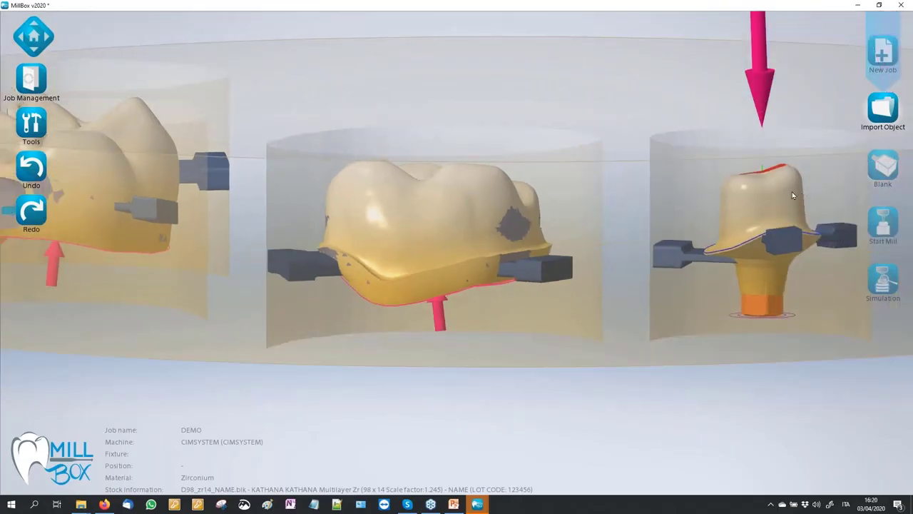
scroll(803, 195, "down", 3)
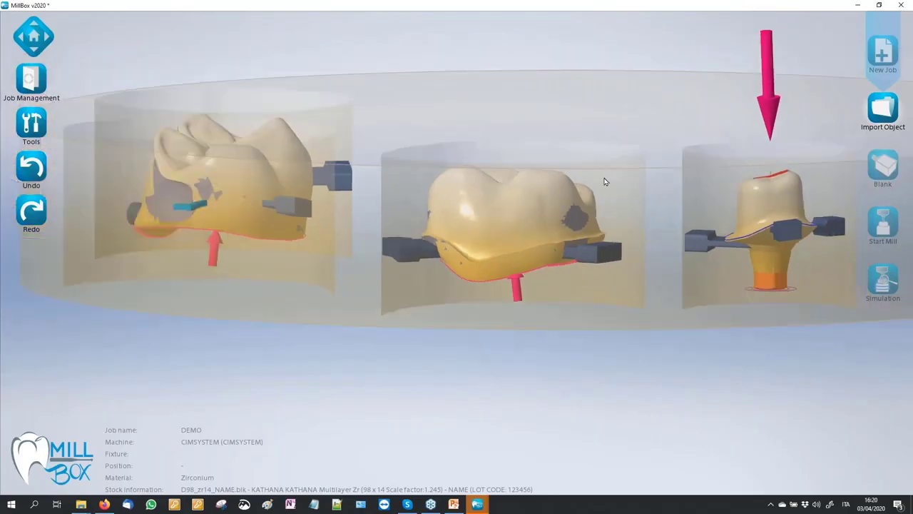
- Undo the last connector adjustment on the full contour crown
middle_click_drag(529, 304, 513, 287)
left_click_drag(511, 287, 495, 369)
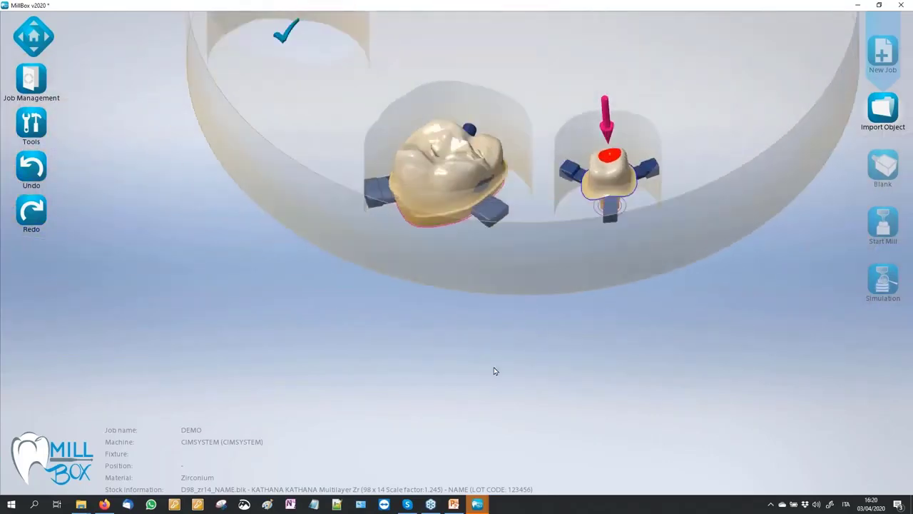
scroll(495, 285, "down", 3)
left_click(33, 165)
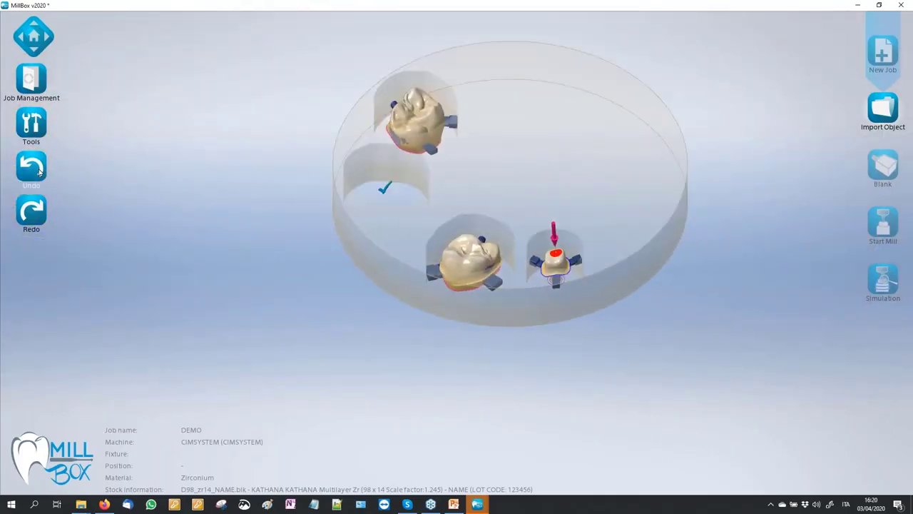
- Undo the rectangular pin changes on the lower crown and abutment, and the abutment's last move across the disk
left_click(34, 167)
left_click(36, 170)
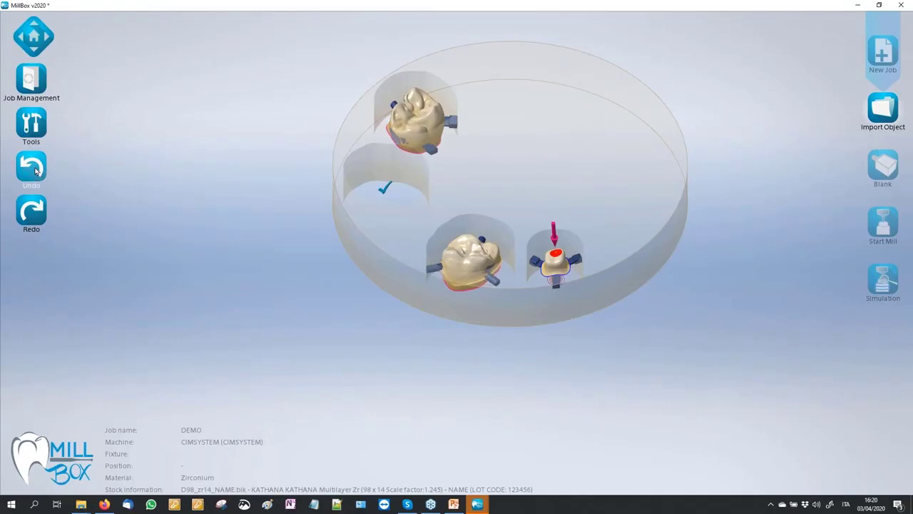
left_click(35, 170)
left_click(35, 170)
left_click(35, 169)
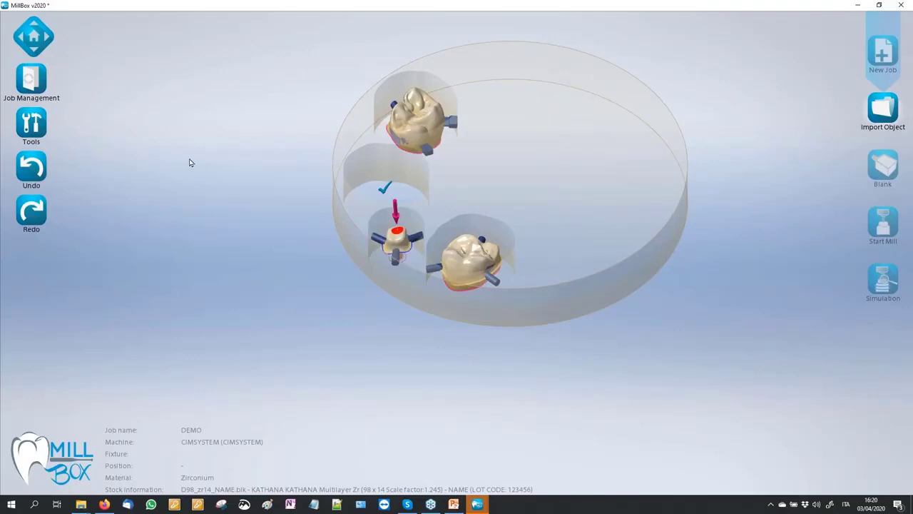
- Try to move the abutment so close to the neighbouring crown that their borders overlap, and inspect the overlap from above
scroll(516, 259, "up", 5)
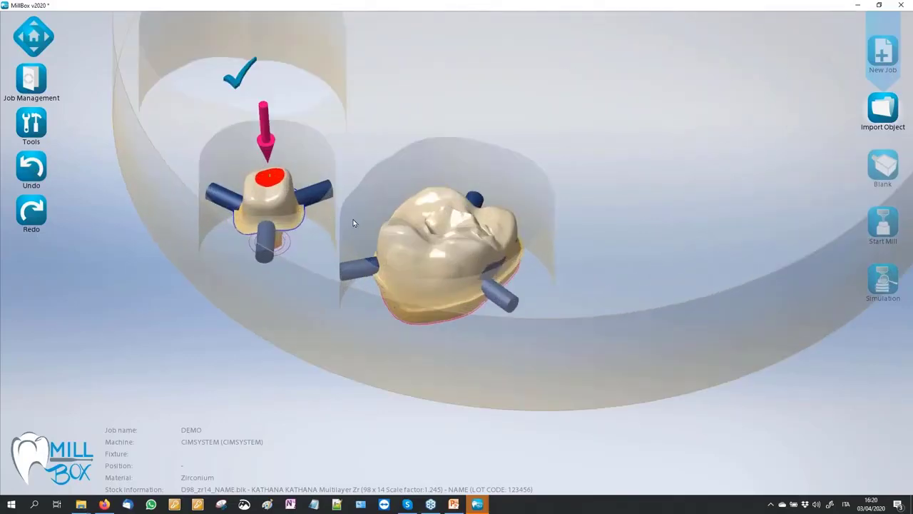
left_click_drag(279, 199, 346, 208)
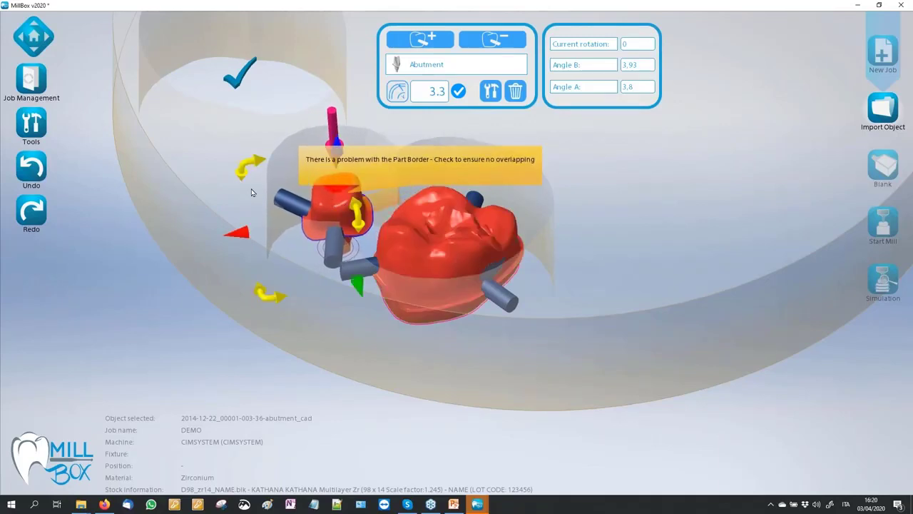
right_click_drag(231, 189, 239, 214)
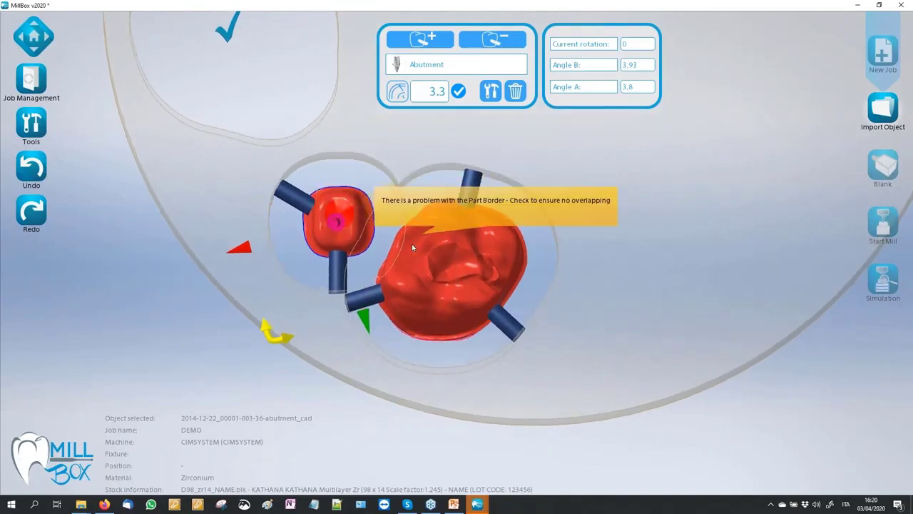
scroll(404, 241, "up", 5)
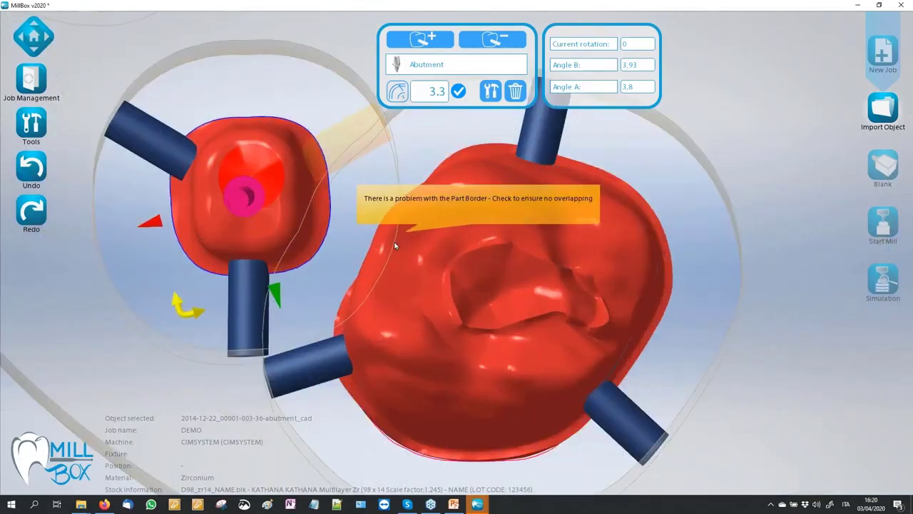
scroll(420, 246, "down", 5)
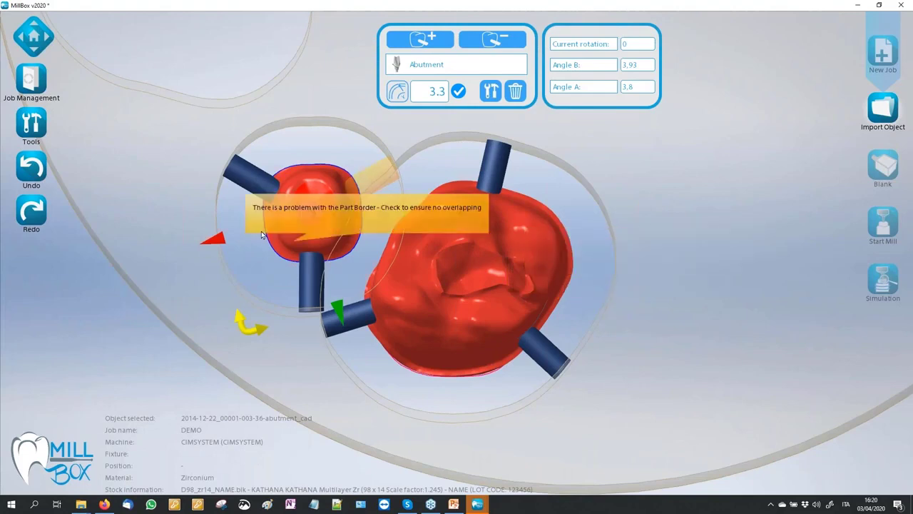
- Move the abutment clear of the neighbouring crown and rotate it clockwise in the disk plane
left_click_drag(289, 232, 264, 221)
left_click_drag(224, 326, 172, 228)
left_click_drag(279, 219, 270, 237)
mouse_move(304, 281)
middle_mouse_down()
mouse_move(325, 234)
mouse_move(305, 247)
mouse_move(299, 283)
middle_mouse_up()
scroll(413, 316, "down", 1)
left_click_drag(301, 263, 278, 240)
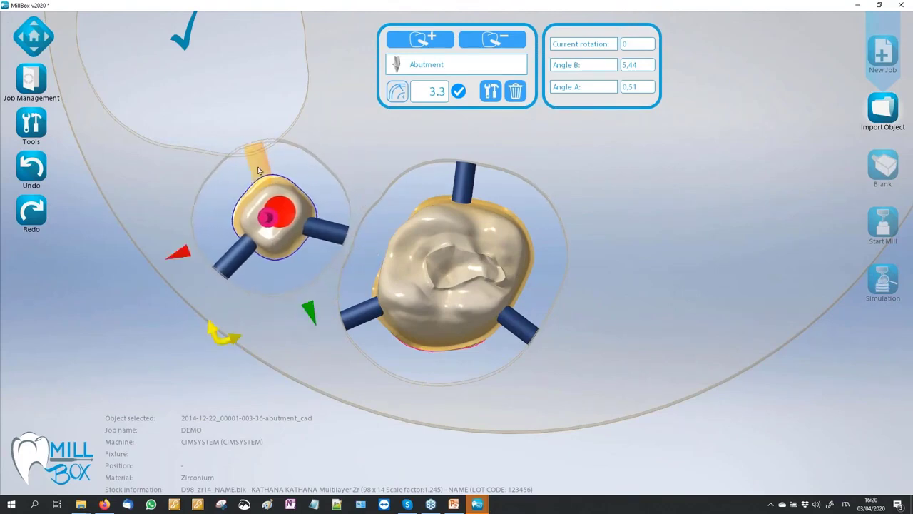
- Move the abutment against the neighbouring crown so that a single connector links the two parts
scroll(227, 183, "up", 1)
scroll(228, 178, "up", 1)
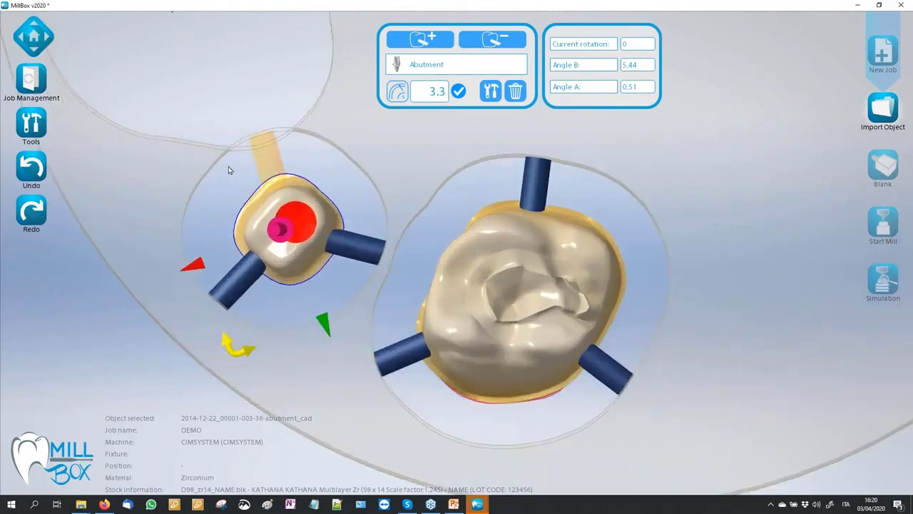
left_click_drag(283, 260, 305, 288)
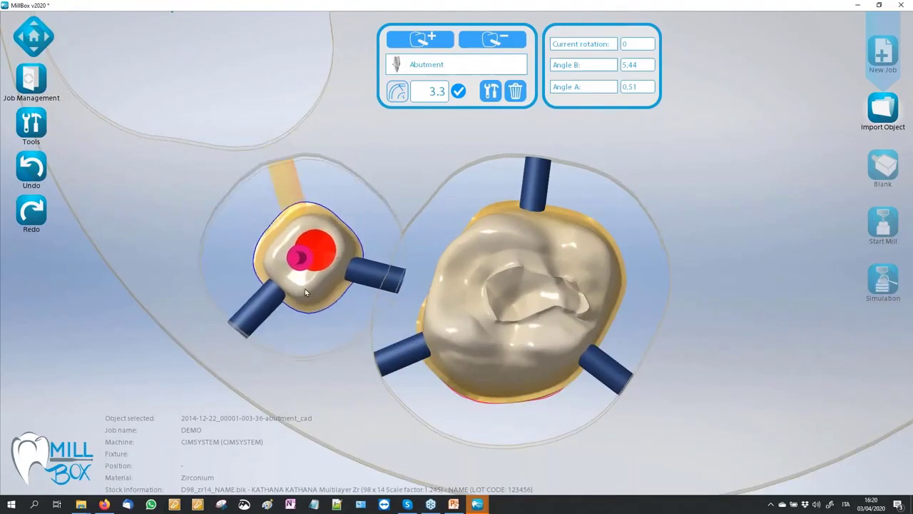
scroll(304, 286, "down", 1)
scroll(407, 236, "down", 1)
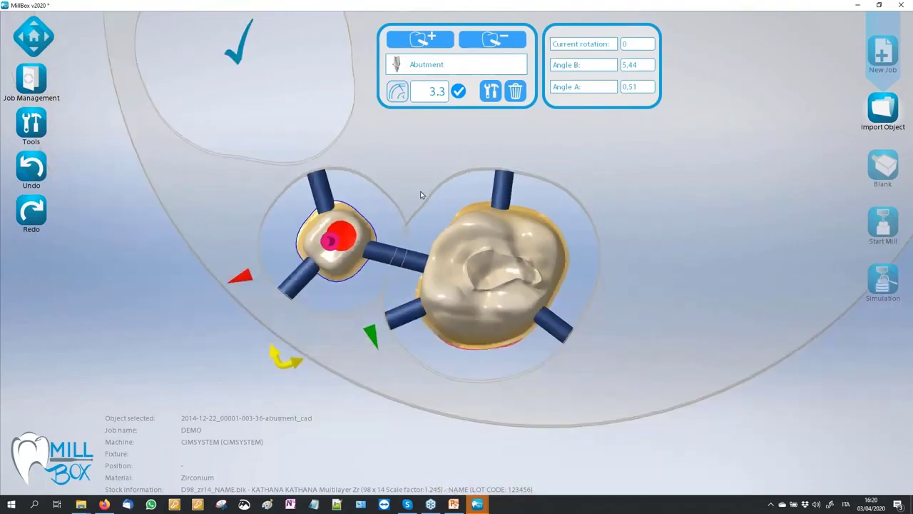
- Review the diameter, shape and pin type options of the connector shared by the abutment and the crown
left_click(403, 267)
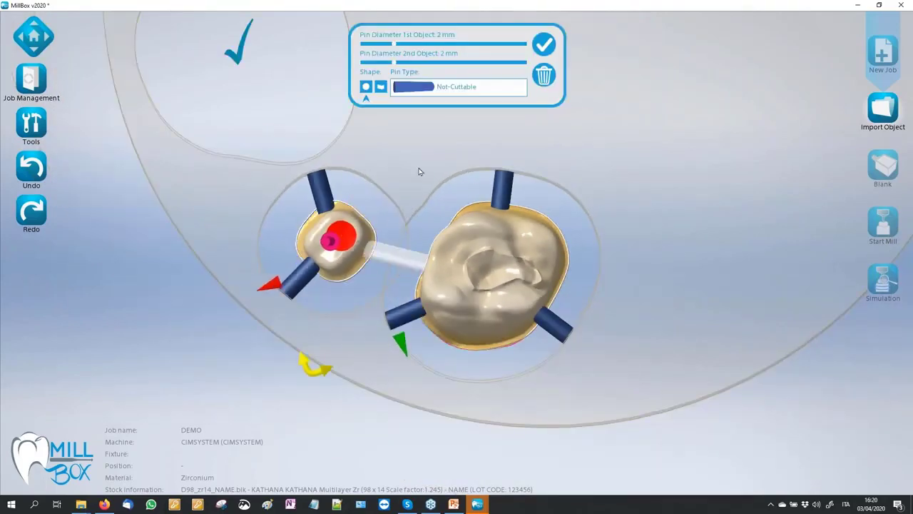
left_click(432, 92)
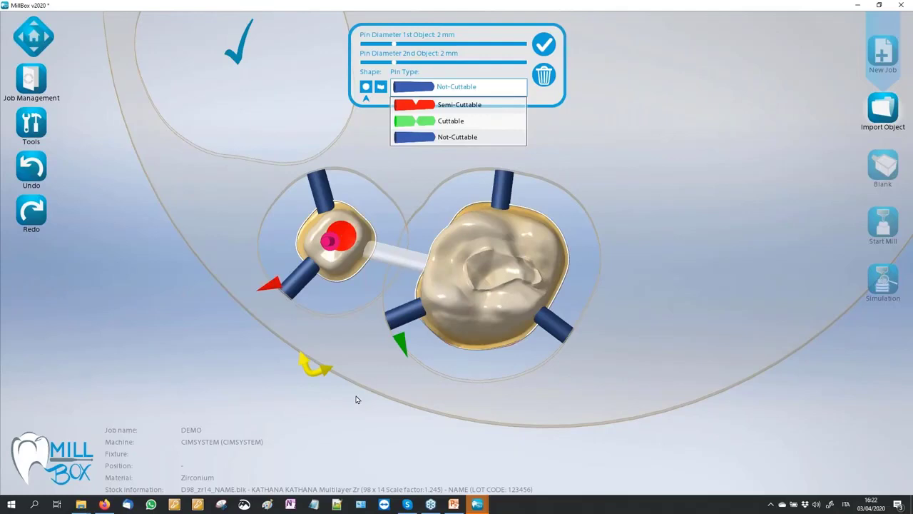
left_click(180, 310)
- Move the single crown from the disk's upper edge to the area beside the already milled spot
right_click_drag(362, 283, 340, 161)
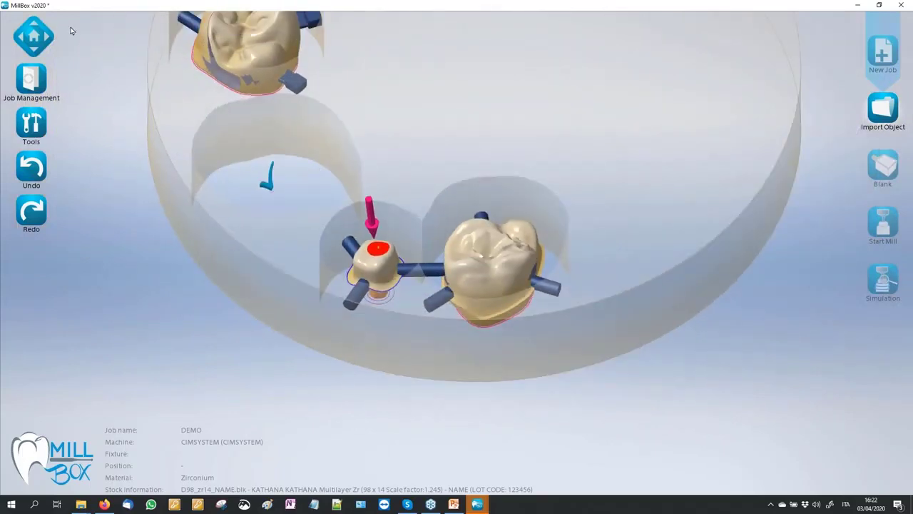
scroll(351, 328, "down", 2)
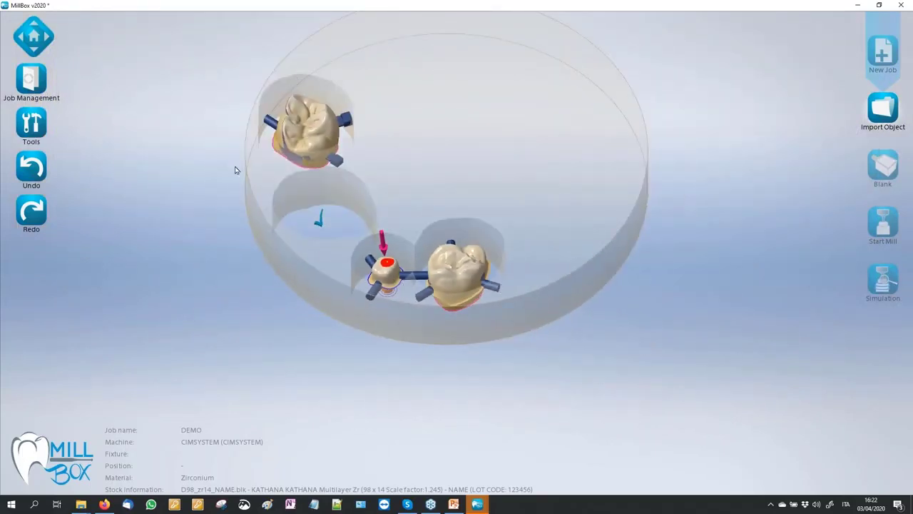
right_click_drag(413, 136, 383, 179)
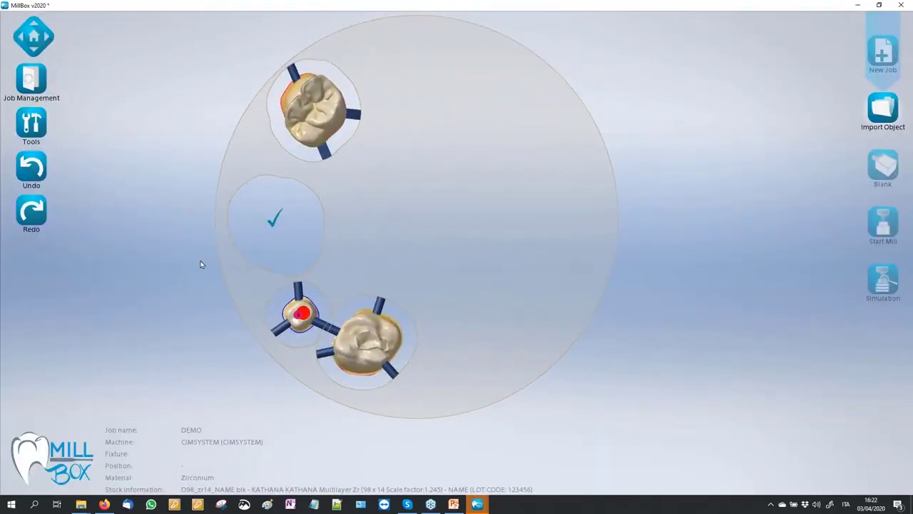
scroll(207, 253, "up", 1)
left_click_drag(325, 139, 407, 254)
left_click(146, 91)
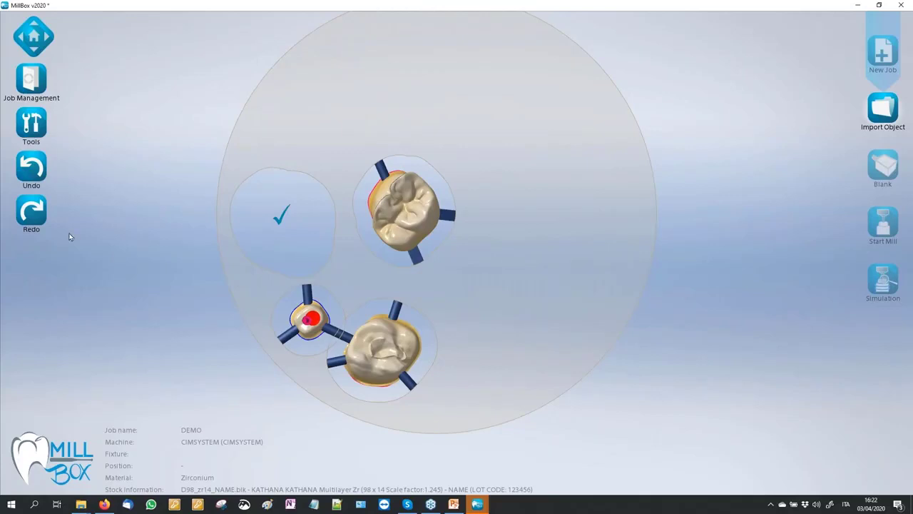
- Examine the nested parts in the disk from the preset top and tilted views, including a close-up of the abutment
left_click(34, 50)
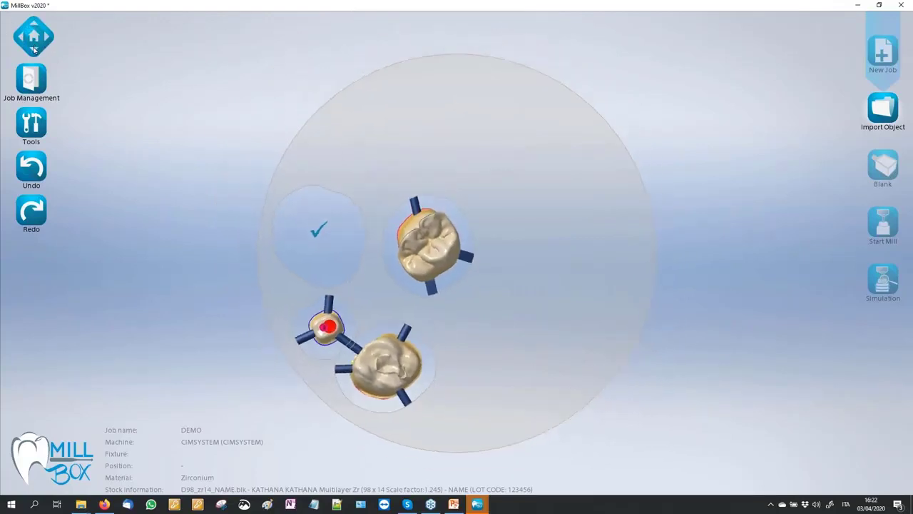
left_click(35, 50)
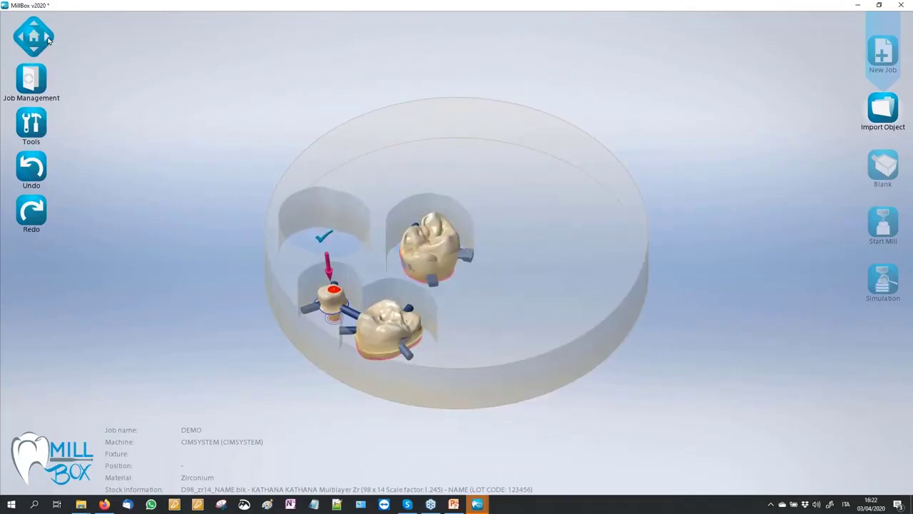
left_click(49, 41)
left_click(31, 82)
left_click(174, 48)
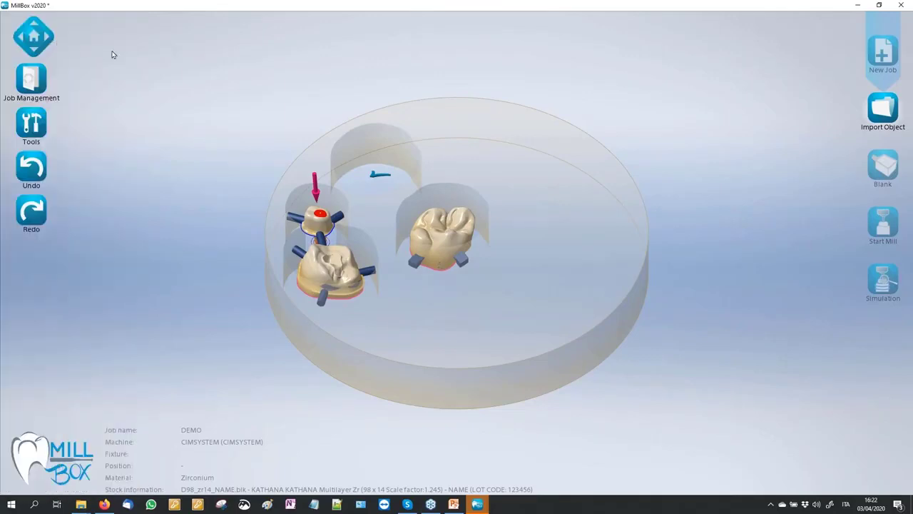
key("Up")
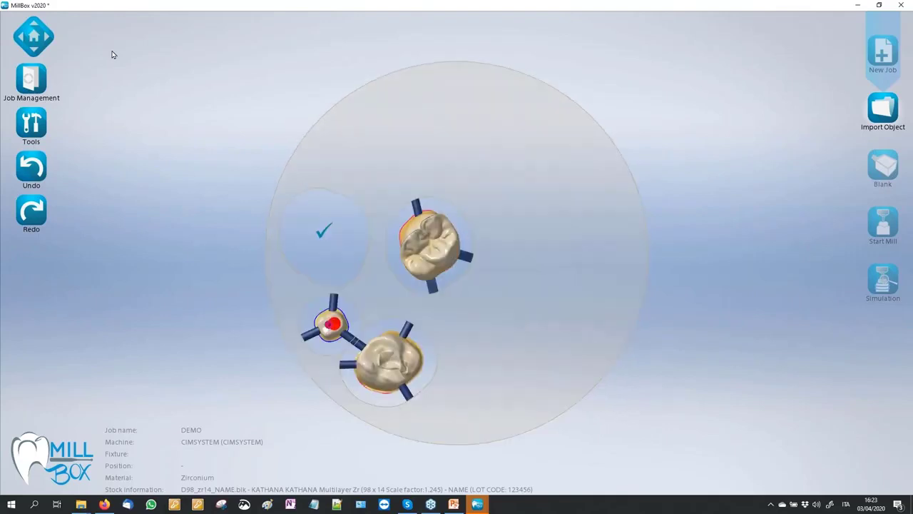
key("Down")
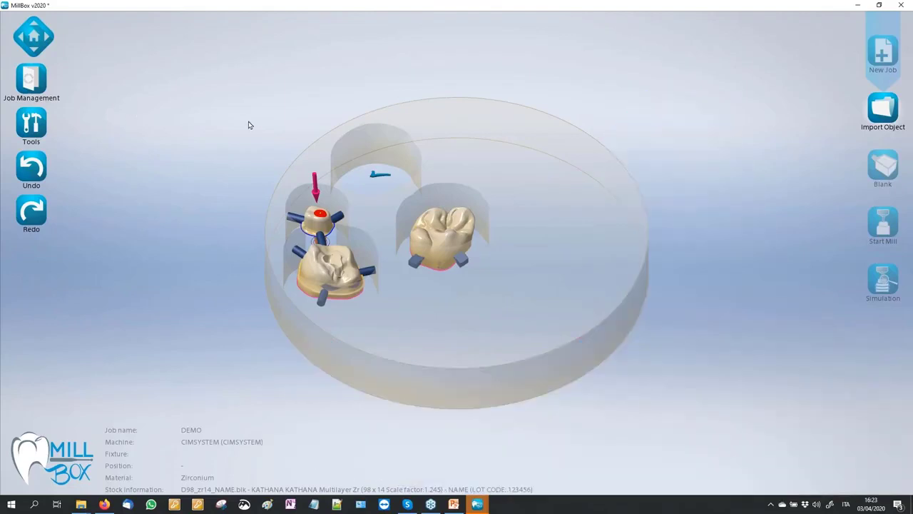
scroll(255, 121, "down", 1)
scroll(284, 403, "up", 1)
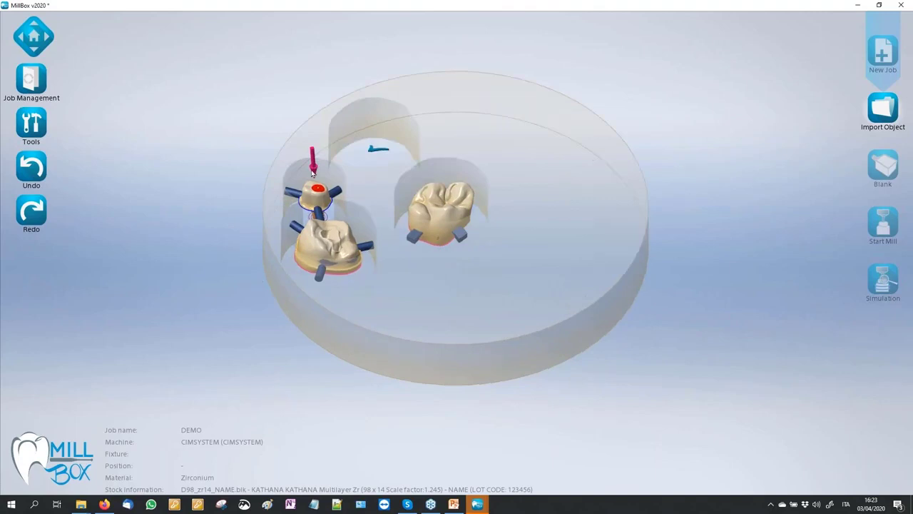
scroll(312, 193, "up", 1)
scroll(312, 193, "up", 2)
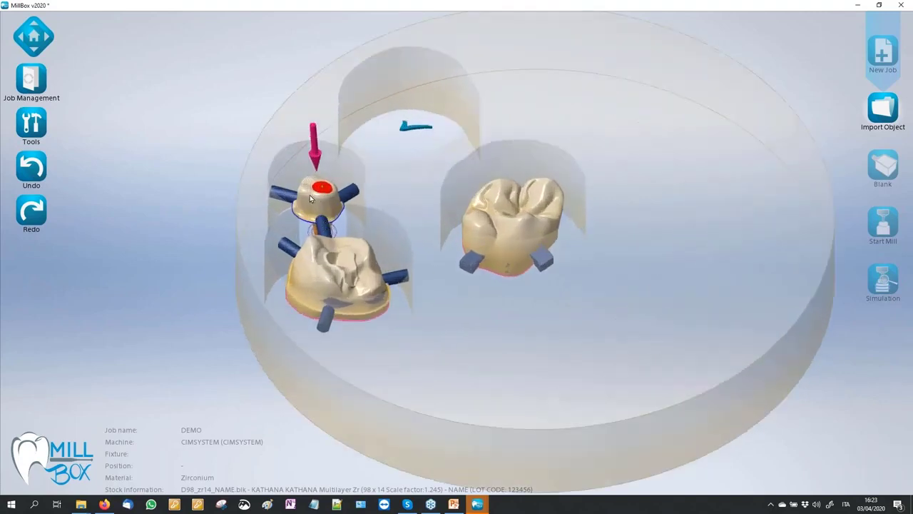
scroll(278, 183, "up", 5)
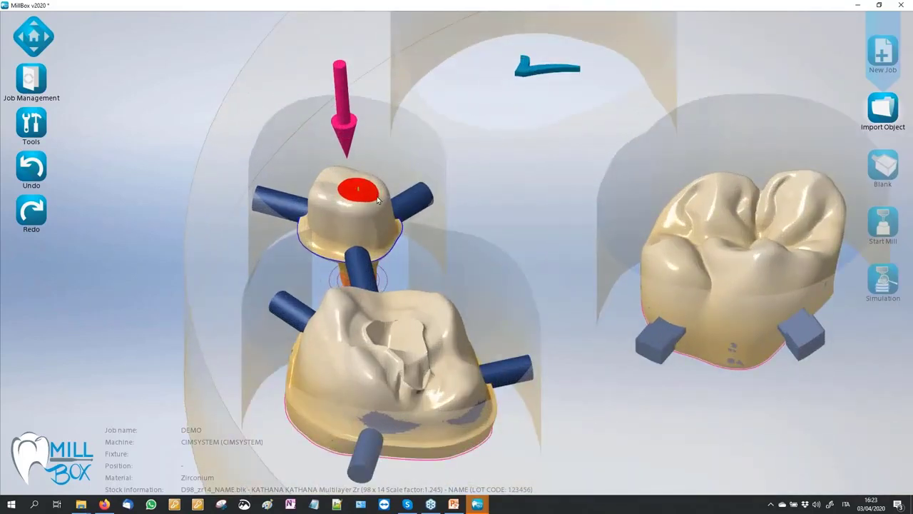
left_click(376, 197)
left_click(375, 197)
- View the support window with the version, licence and update information, and close it
left_click(31, 83)
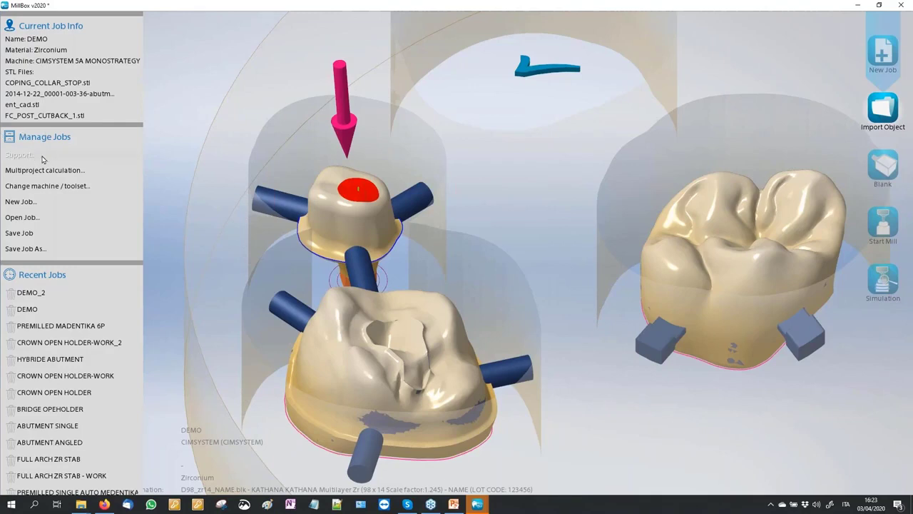
left_click(42, 160)
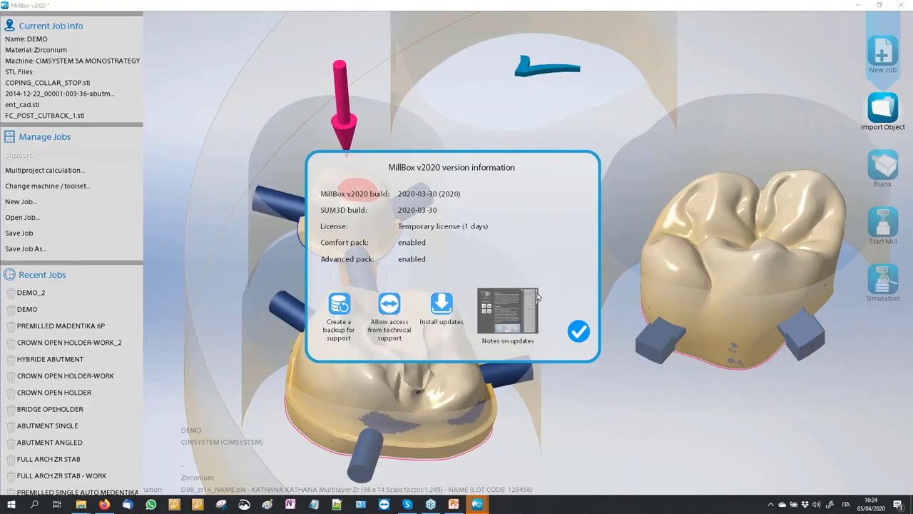
left_click(578, 331)
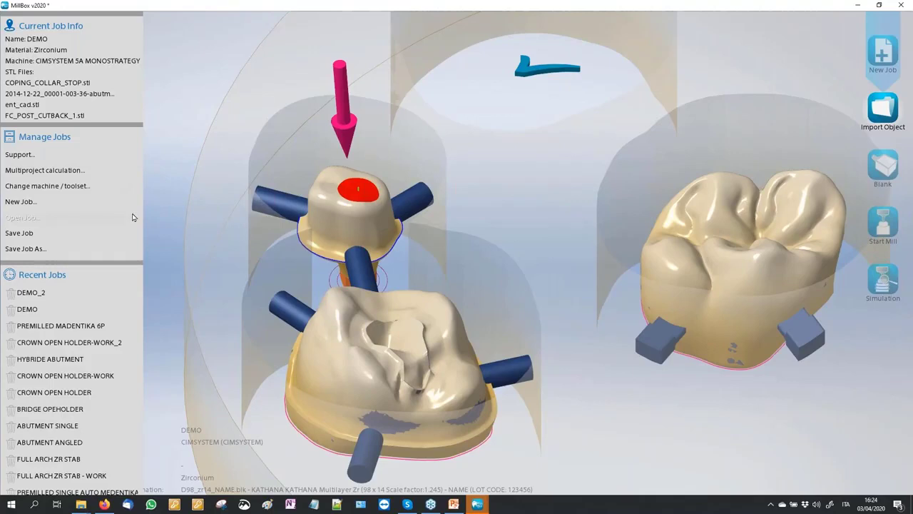
- Start a multiproject calculation for the DEMO_2.MBP project
left_click(83, 170)
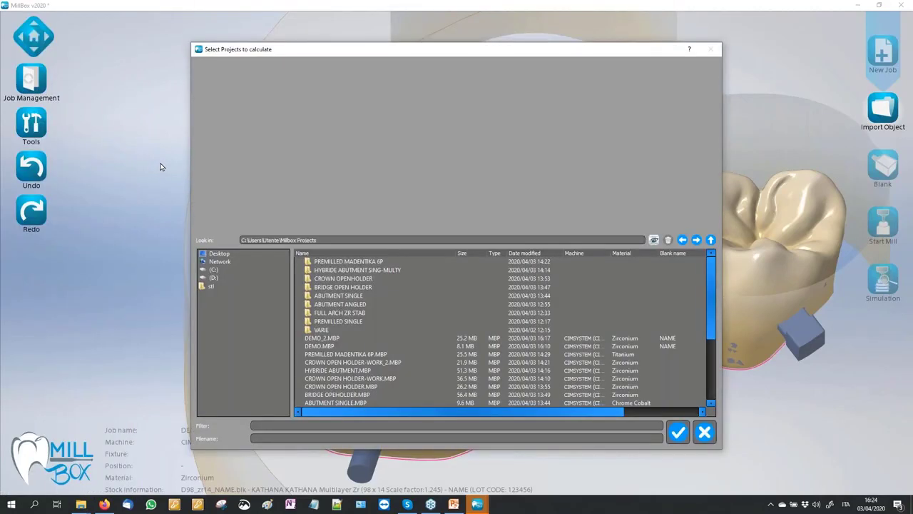
left_click(403, 338)
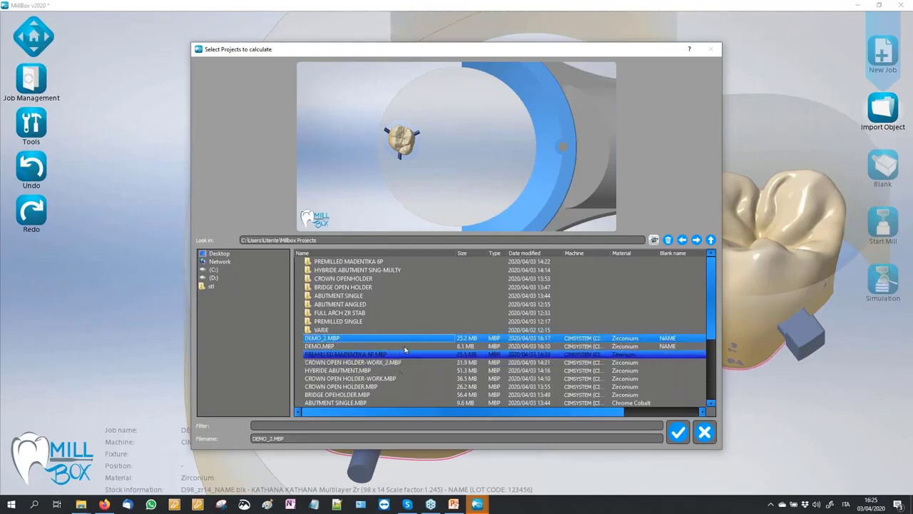
left_click(678, 433)
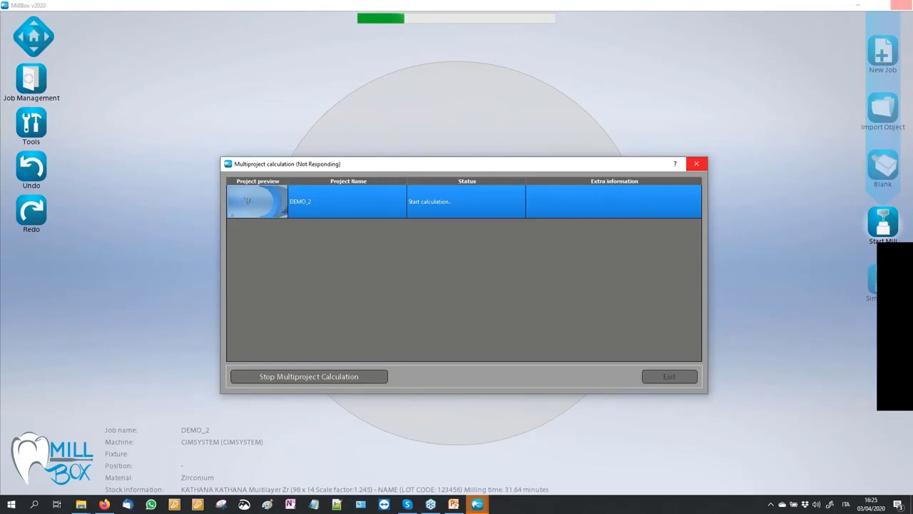
key("Return")
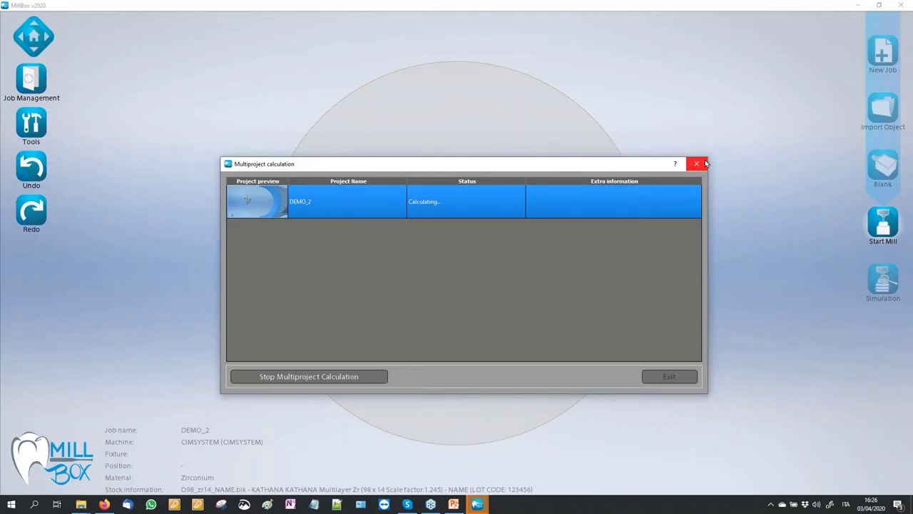
- Bring the tools table of the running DEMO_2 calculation to the front and confirm it
mouse_move(480, 504)
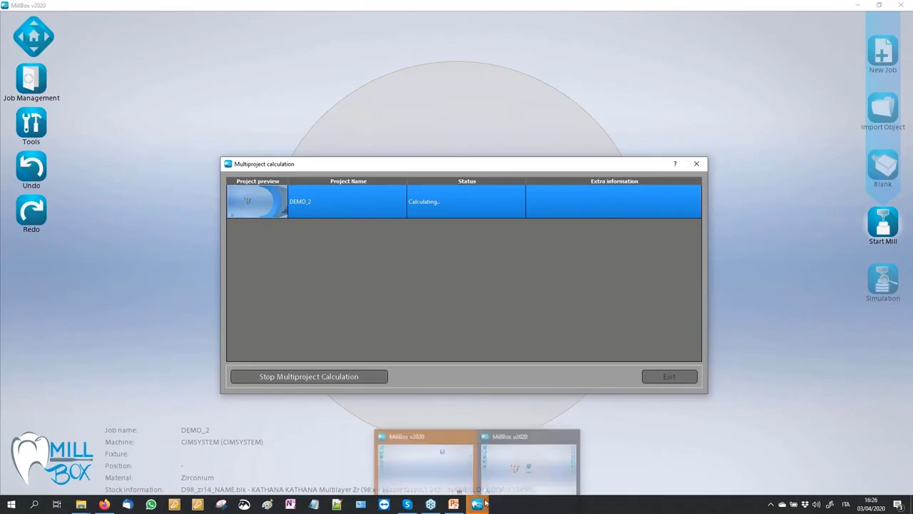
left_click(511, 475)
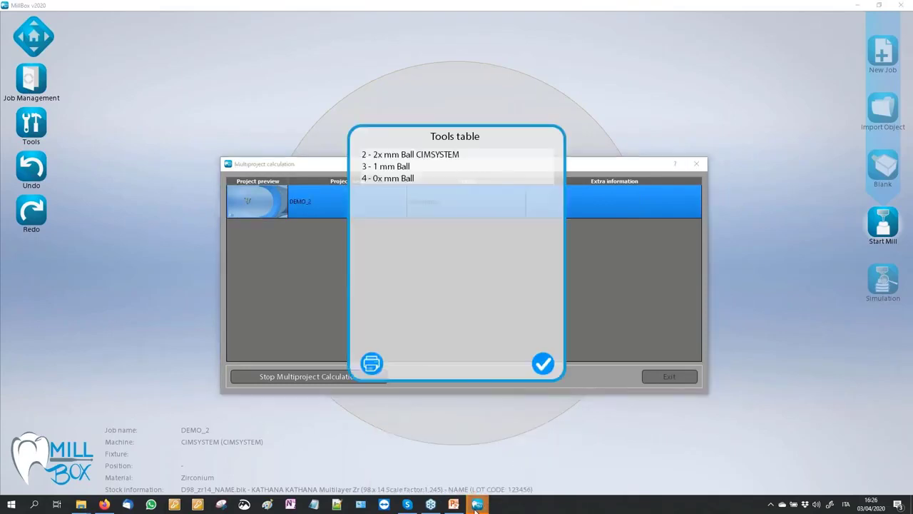
left_click(544, 365)
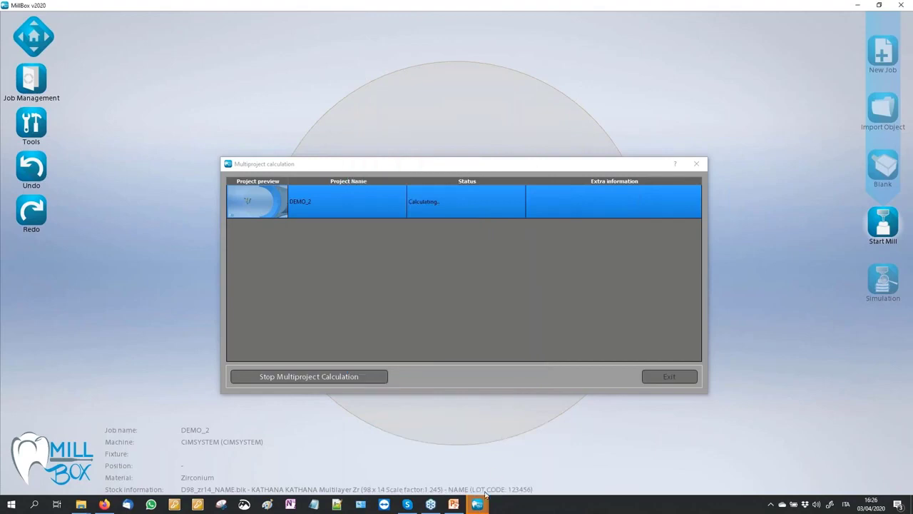
- Switch to the other MillBox window and open CROWN OPEN HOLDER.MBP from the CROWN OPENHOLDER folder
mouse_move(477, 504)
left_click(450, 459)
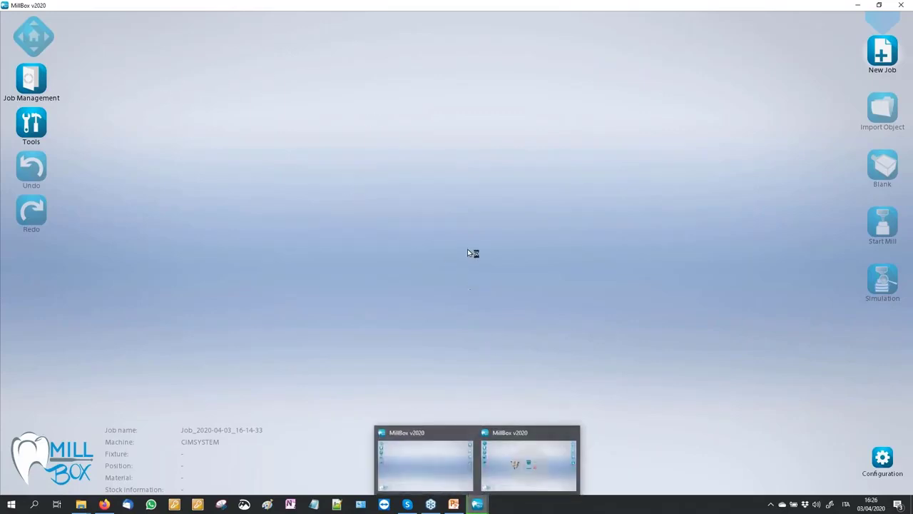
left_click(40, 82)
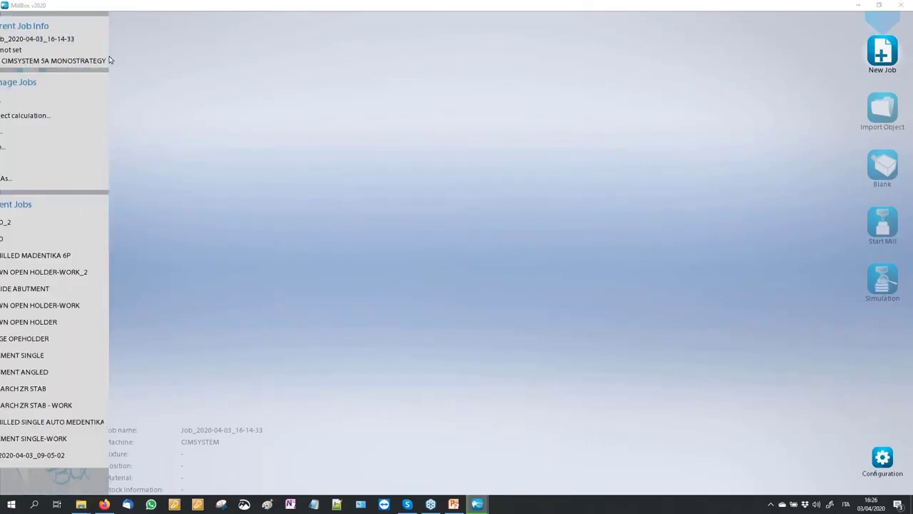
left_click(31, 131)
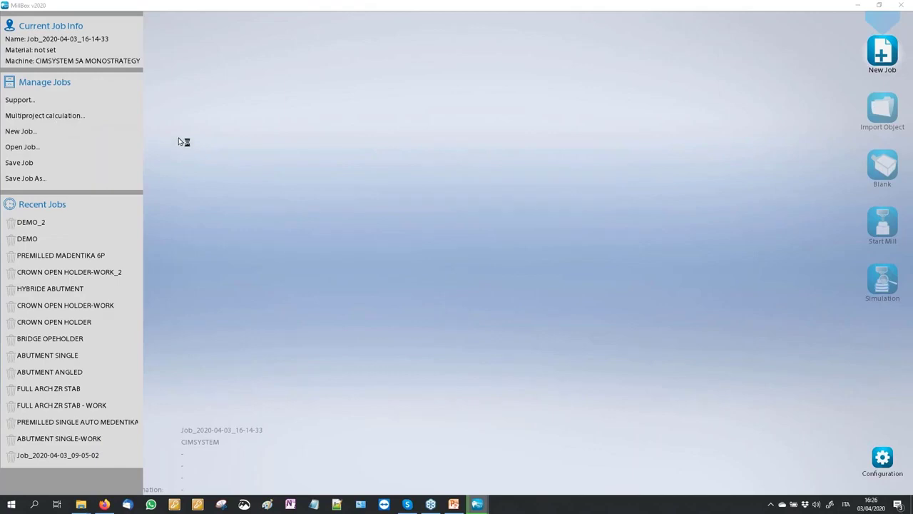
left_click(37, 149)
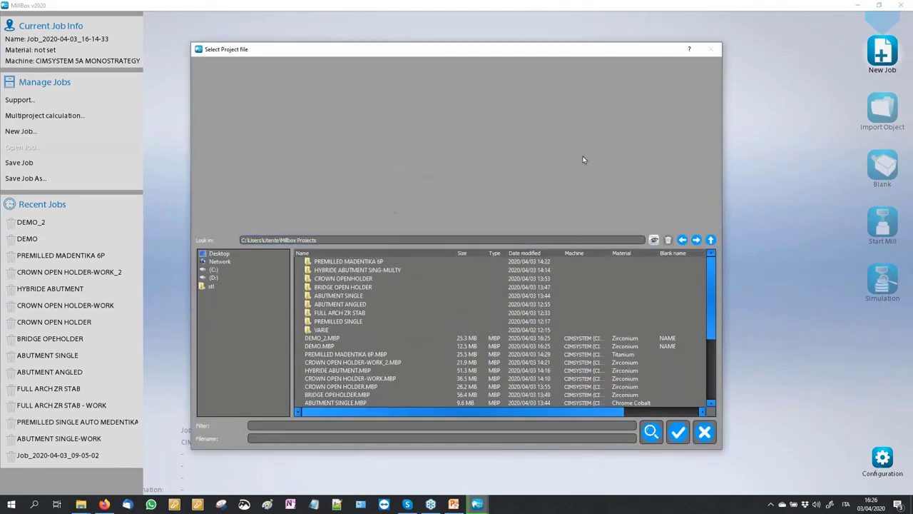
double_click(385, 279)
left_click(367, 262)
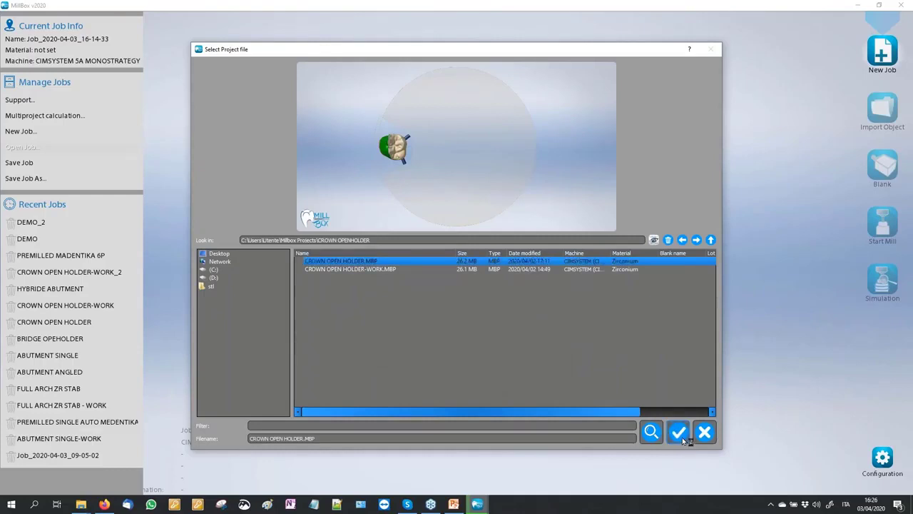
left_click(678, 432)
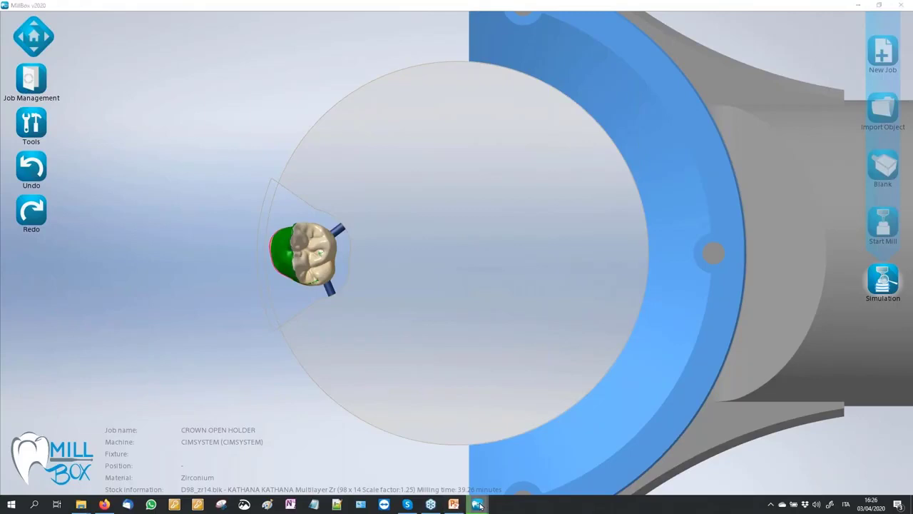
- Launch an additional MillBox window
right_click(477, 503)
left_click(460, 453)
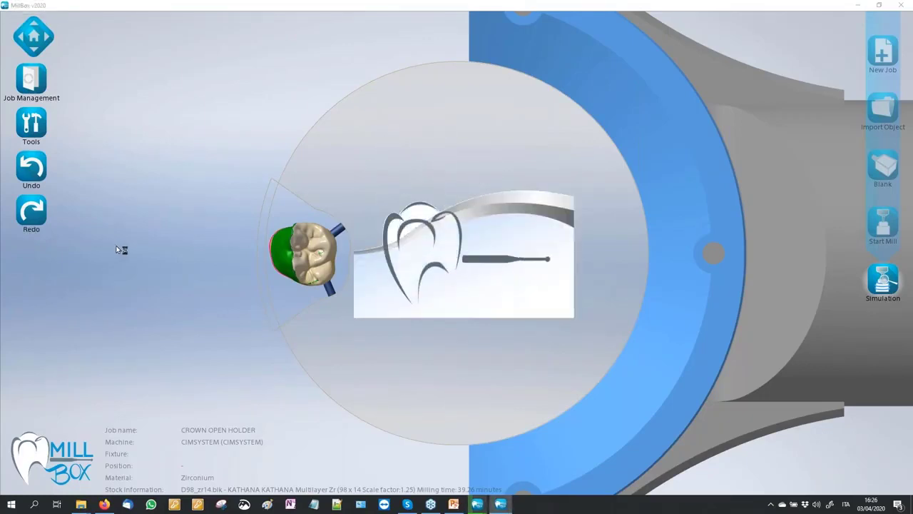
- View the machines offered for changing the CROWN OPEN HOLDER job's machine or toolset, and cancel without changing it
left_click(59, 118)
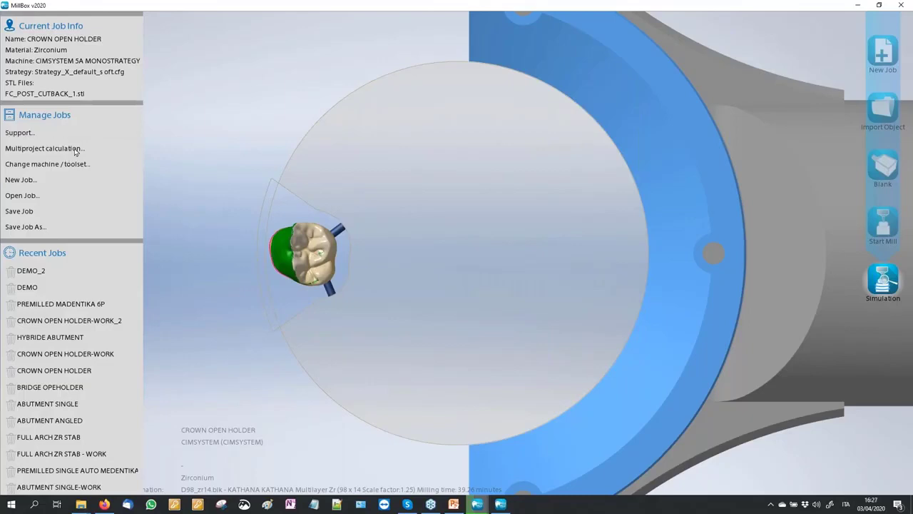
left_click(76, 197)
left_click(93, 169)
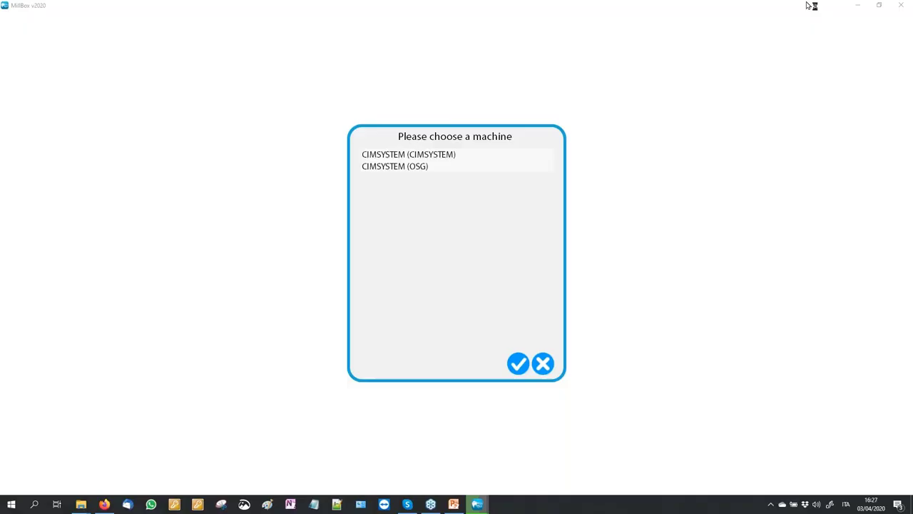
left_click(538, 363)
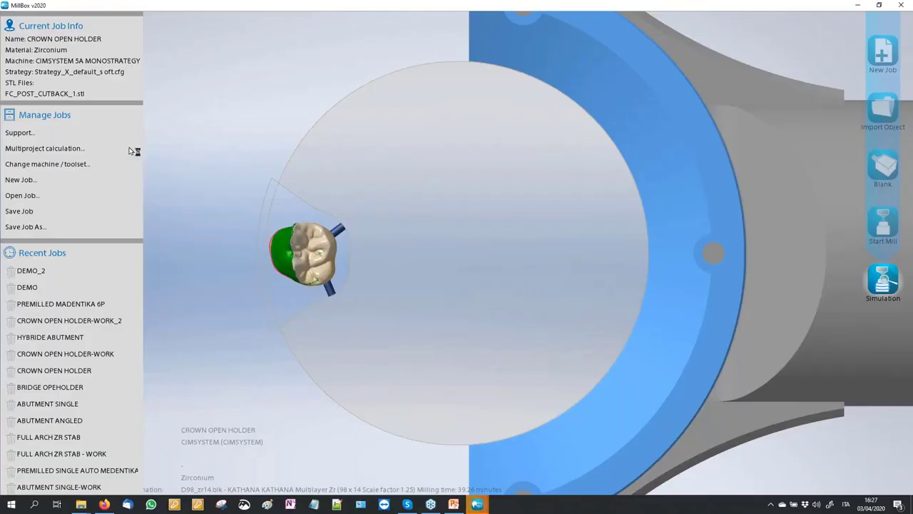
left_click(81, 166)
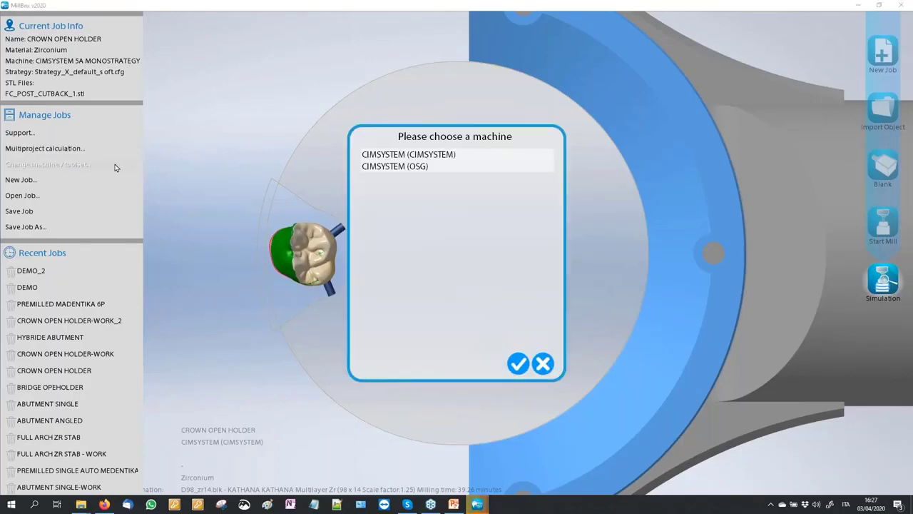
left_click(385, 170)
key("Up")
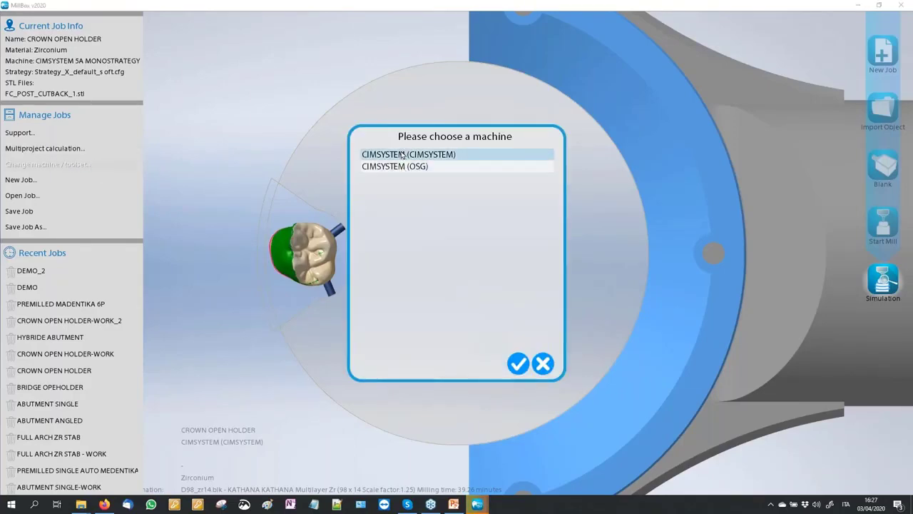
key("Down")
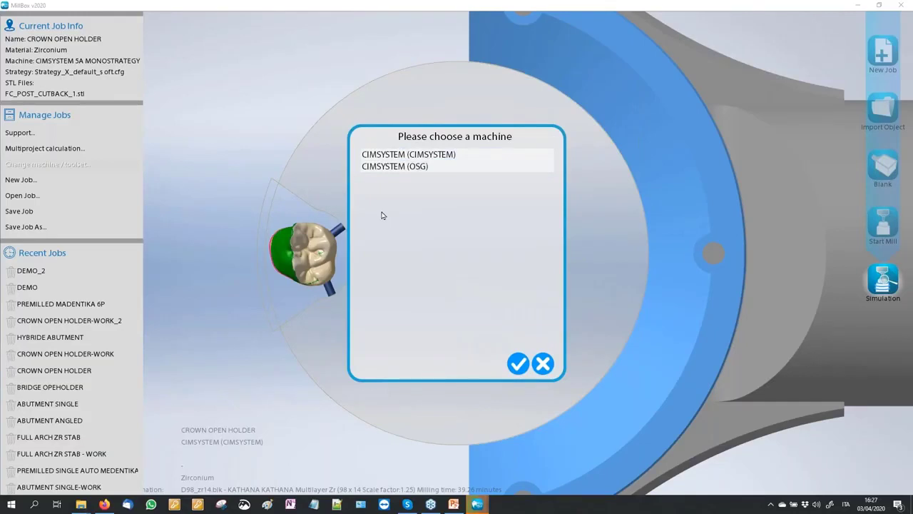
left_click(543, 364)
- Preview the saved projects for opening a job, from DEMO_2.MBP onward, and select CROWN OPEN HOLDER-WORK_2.MBP
left_click(33, 181)
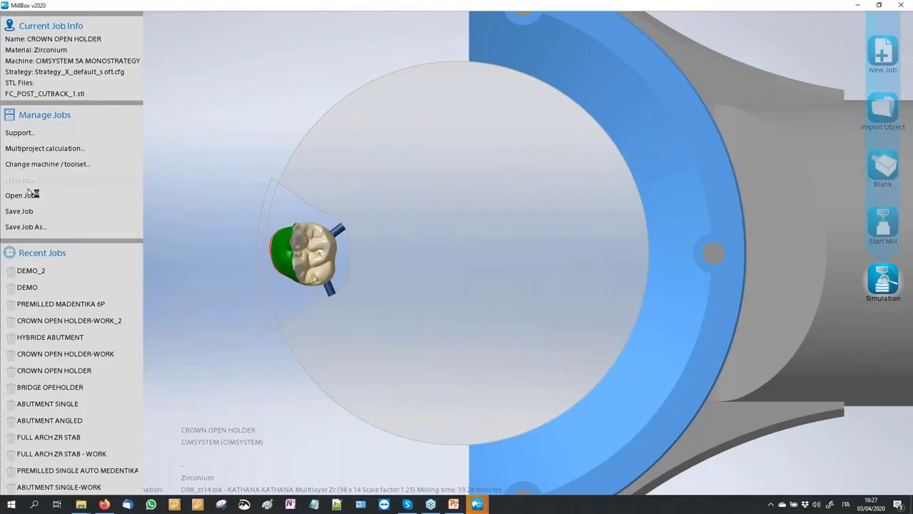
left_click(37, 195)
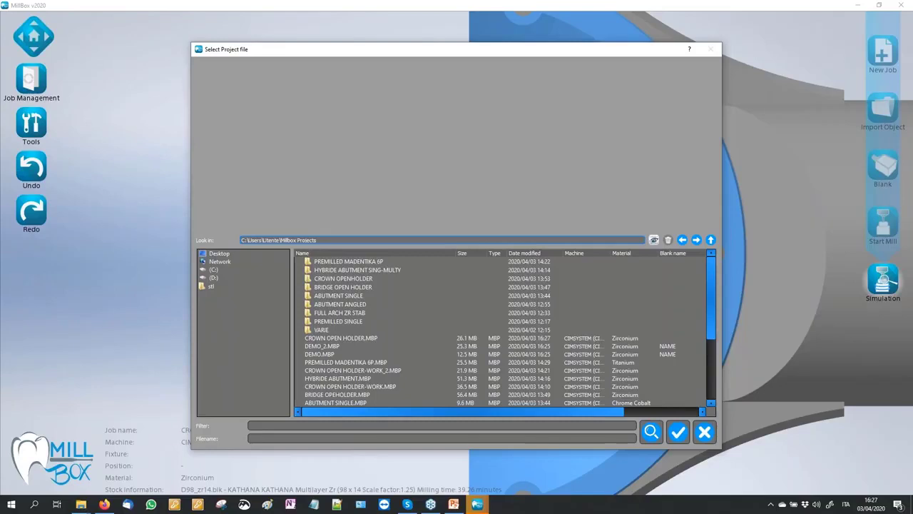
left_click(367, 339)
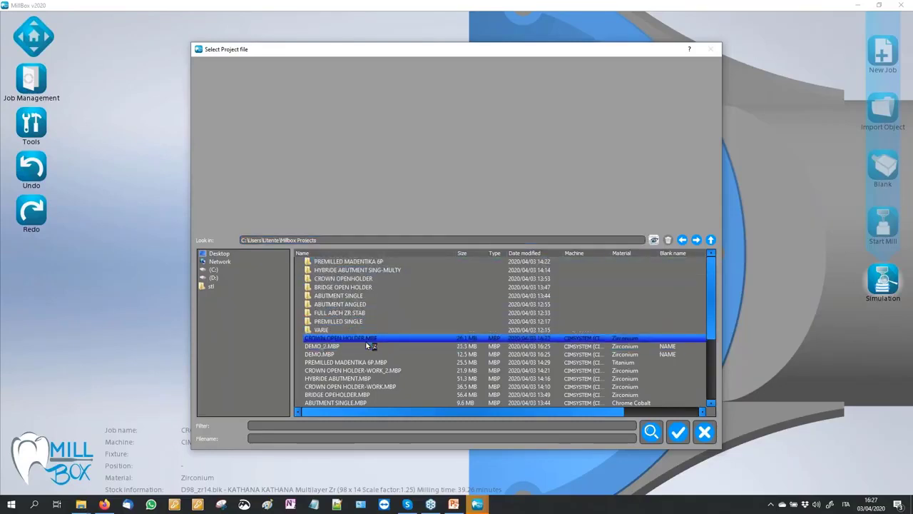
left_click(390, 346)
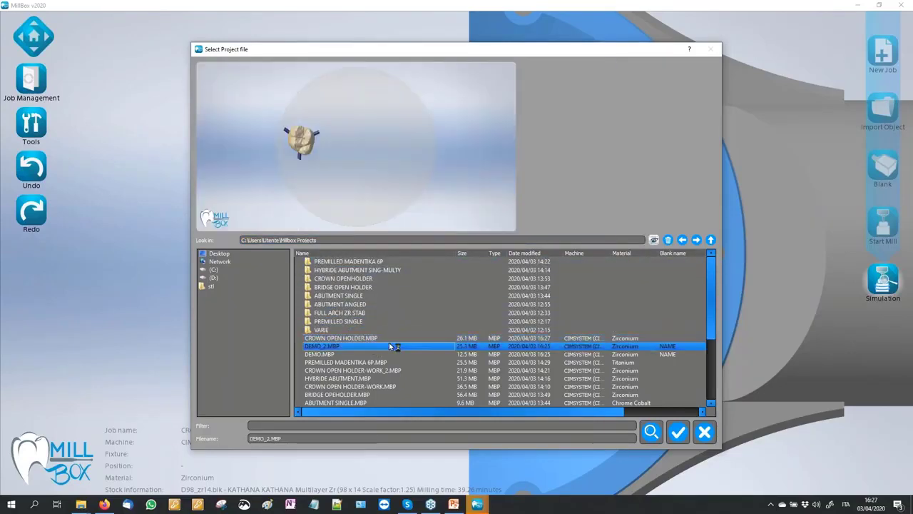
key("Down")
key("Down")
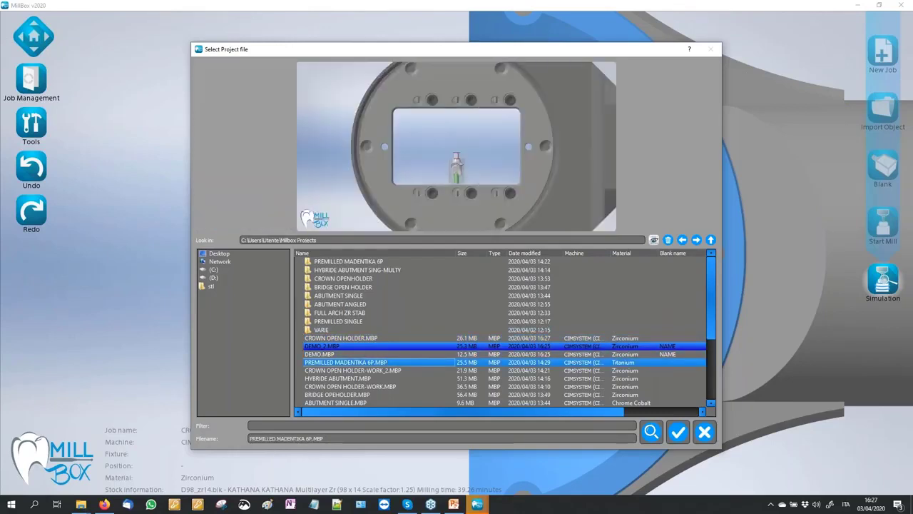
key("Down")
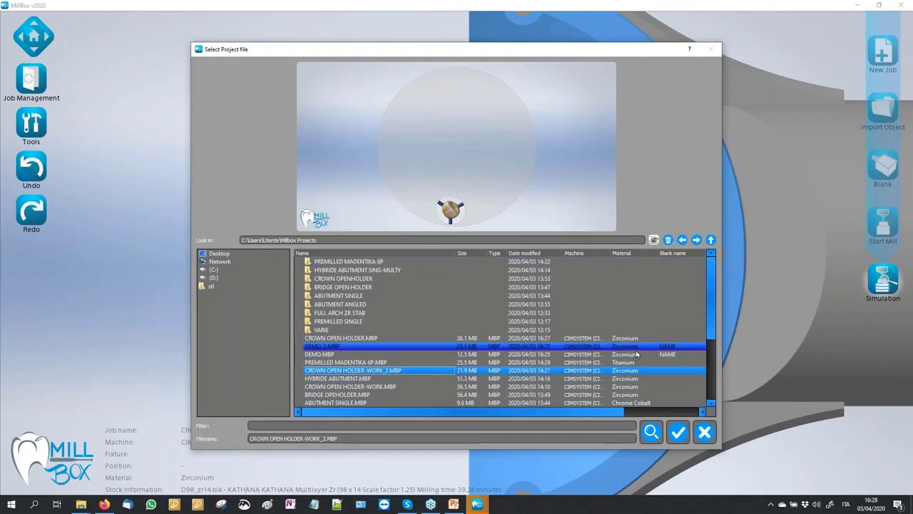
- Show the Millbox Projects folder in Windows Explorer, and close that window
right_click(457, 240)
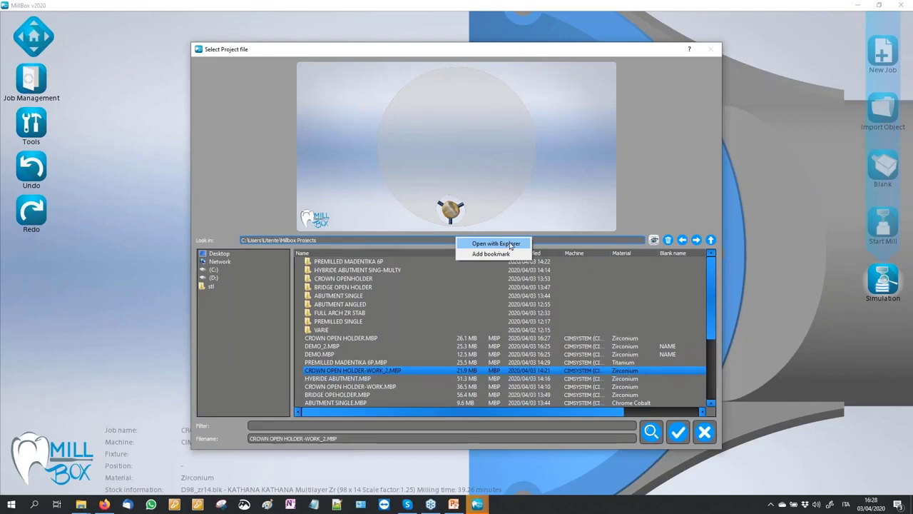
left_click(475, 244)
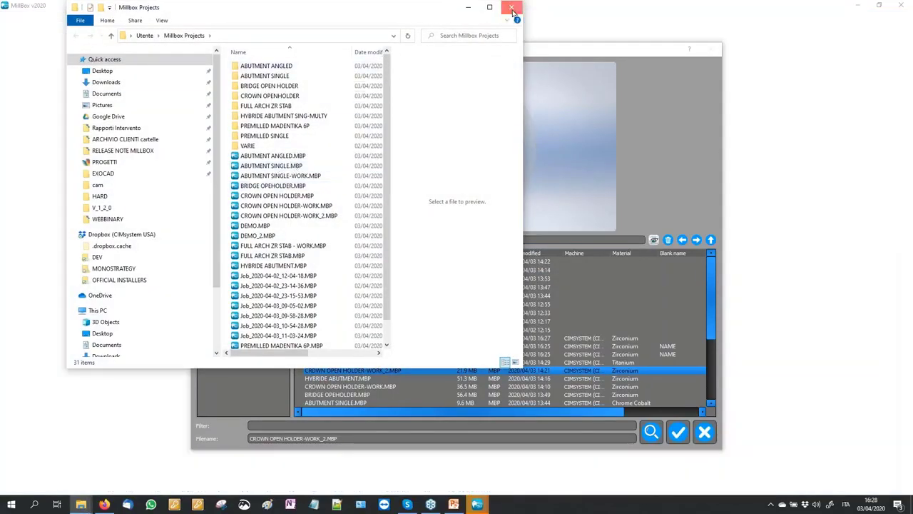
left_click(511, 7)
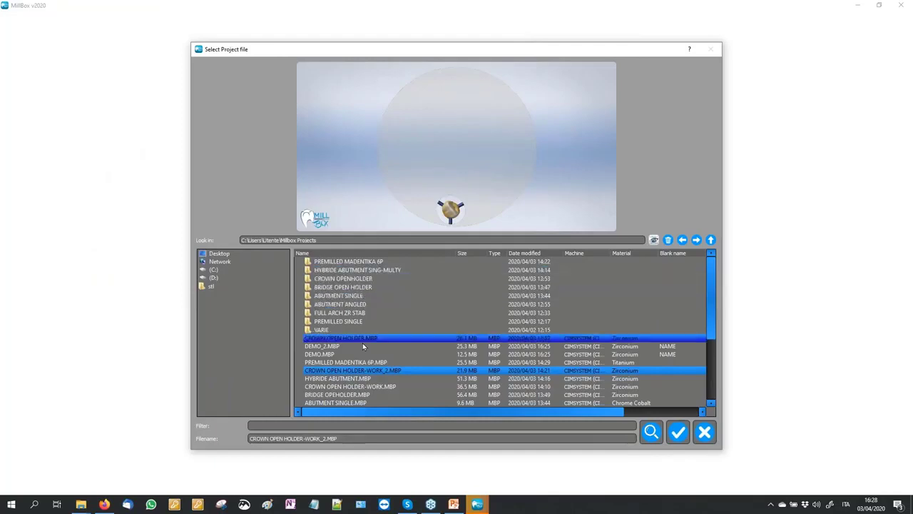
- Load the selected CROWN OPEN HOLDER-WORK_2 project and examine its full contour crown and connectors from several angles
left_click(672, 429)
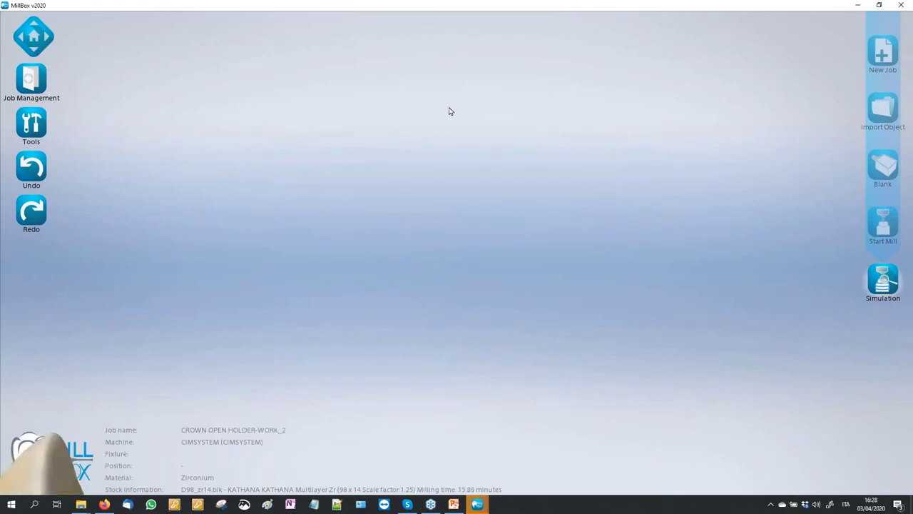
scroll(275, 92, "down", 4)
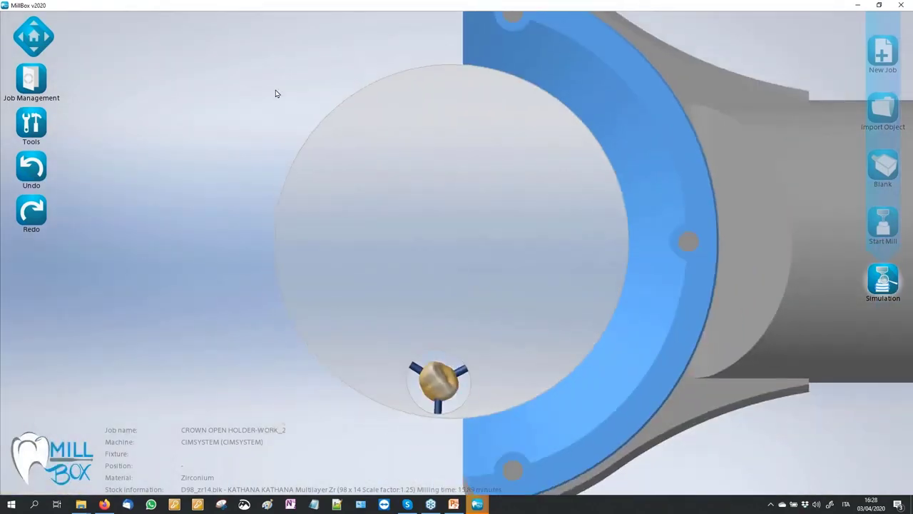
middle_click_drag(379, 187, 388, 116)
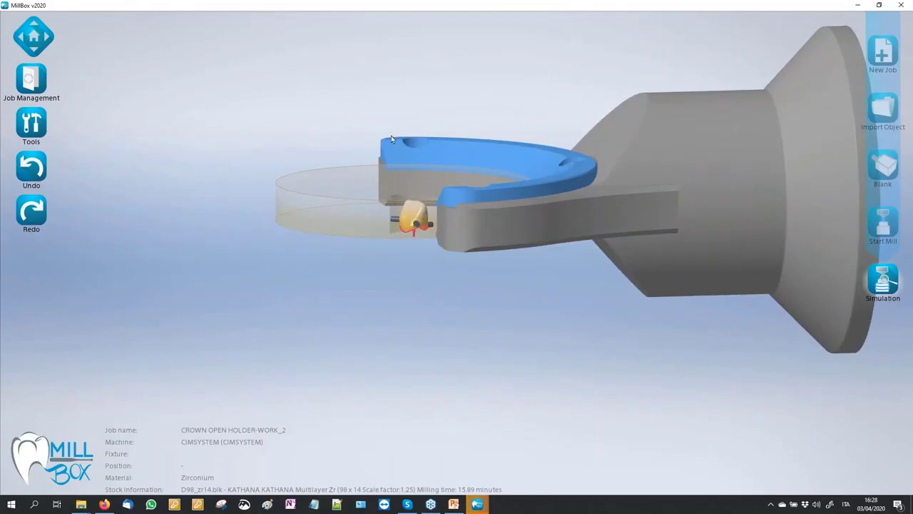
scroll(425, 219, "up", 6)
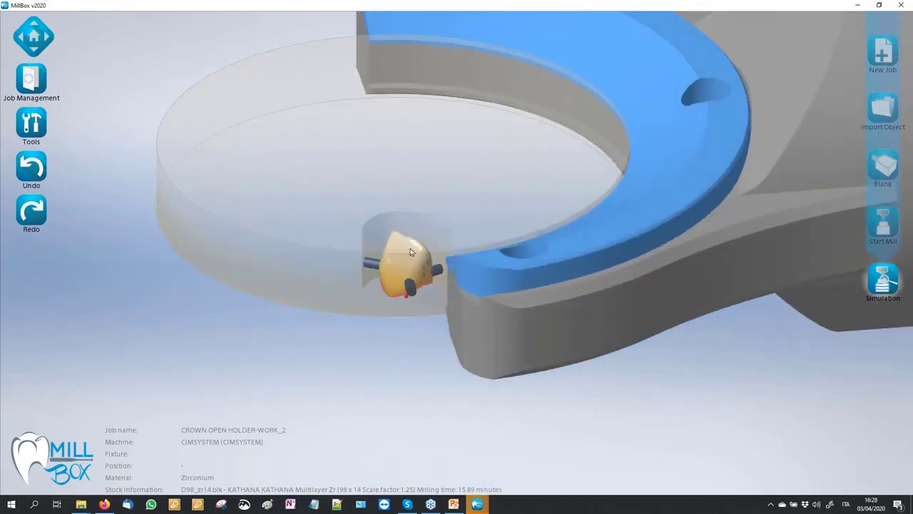
left_click(411, 252)
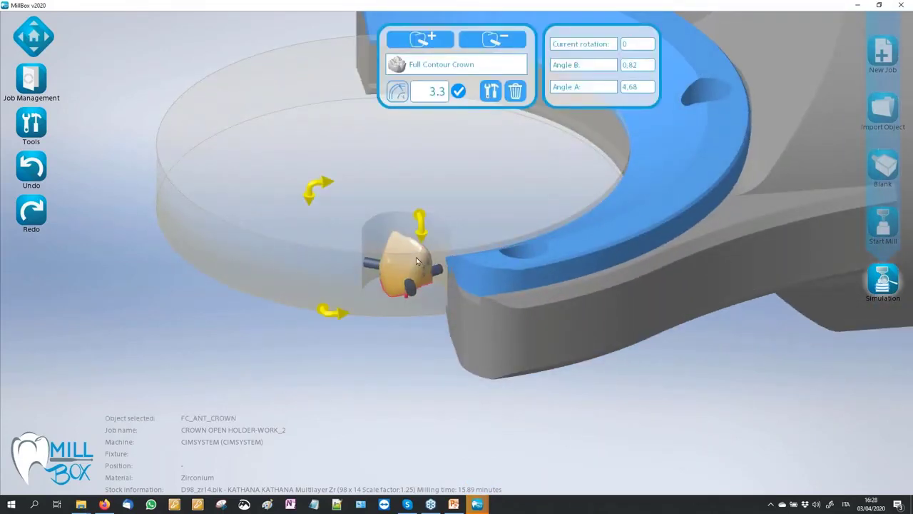
middle_click_drag(366, 170, 371, 270)
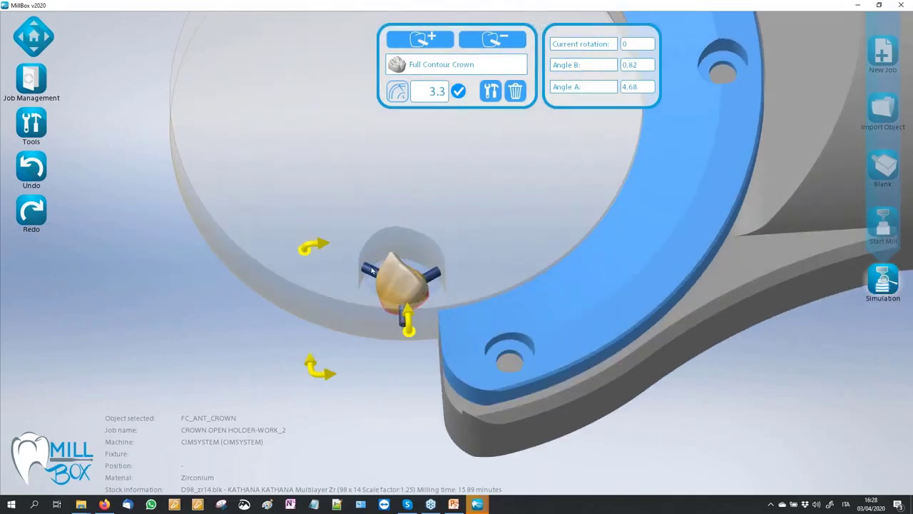
middle_click_drag(328, 194, 378, 251)
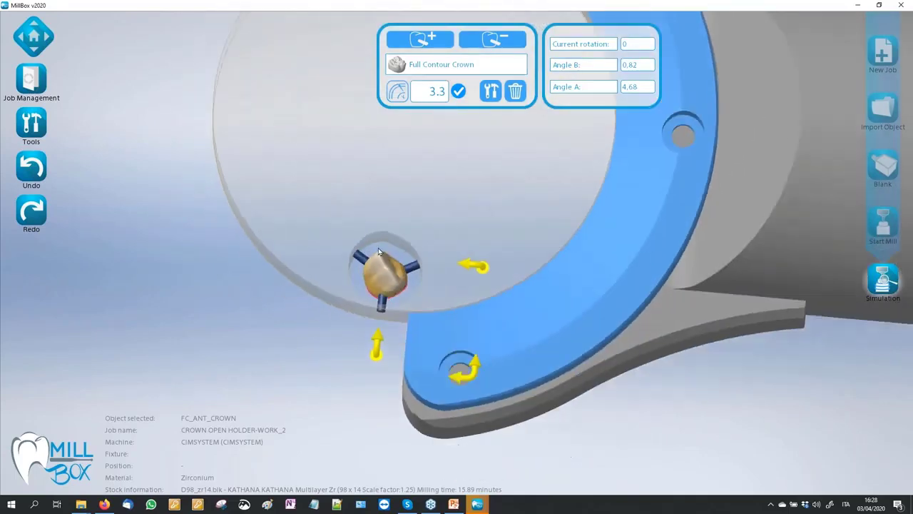
middle_click_drag(329, 179, 336, 192)
- View the job management options and preview the recent jobs, including DEMO, CROWN OPEN HOLDER-WORK_2 and BRIDGE OPEHOLDER
left_click(35, 125)
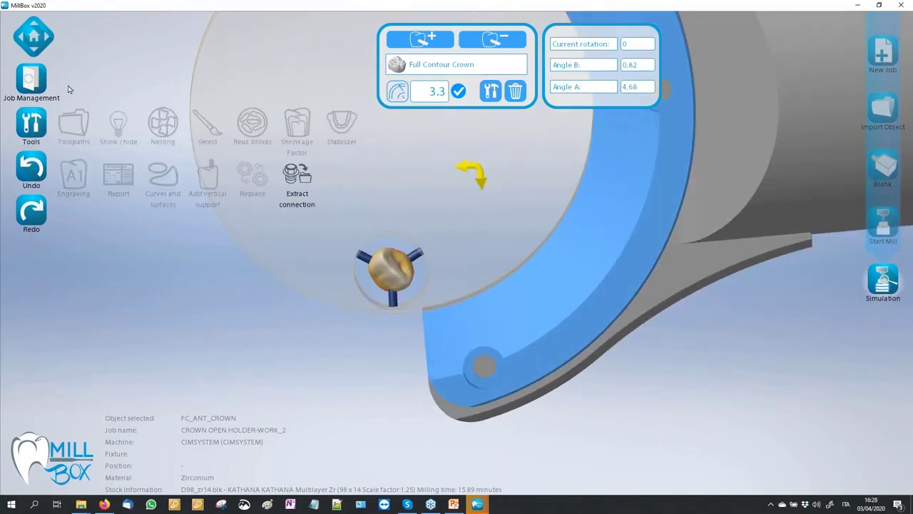
left_click(43, 77)
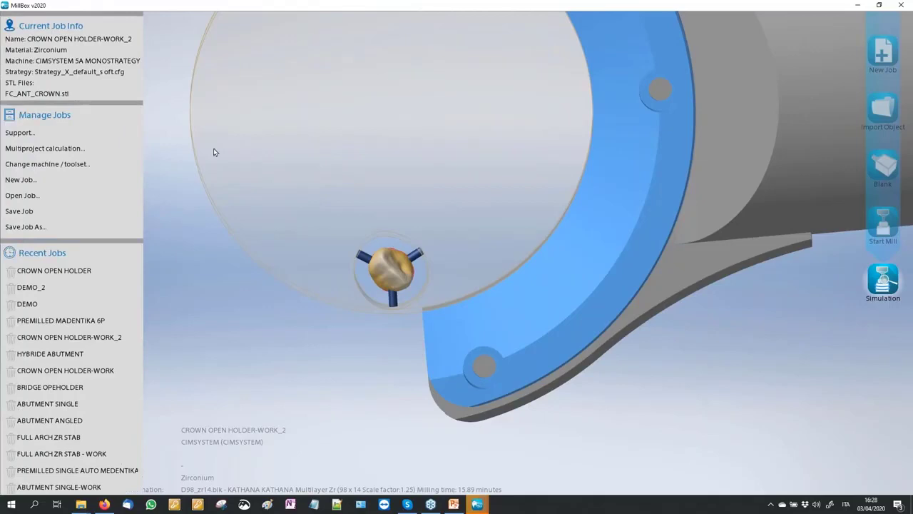
scroll(246, 173, "down", 2)
mouse_move(38, 291)
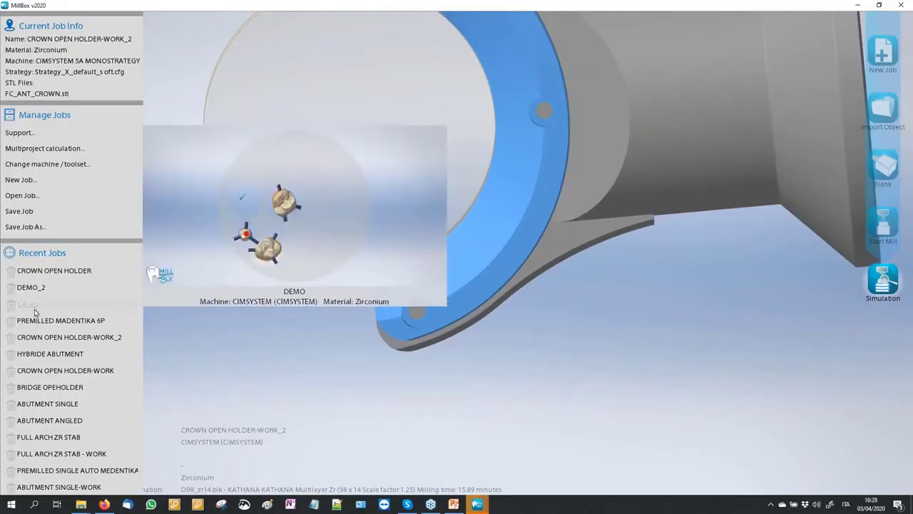
mouse_move(35, 327)
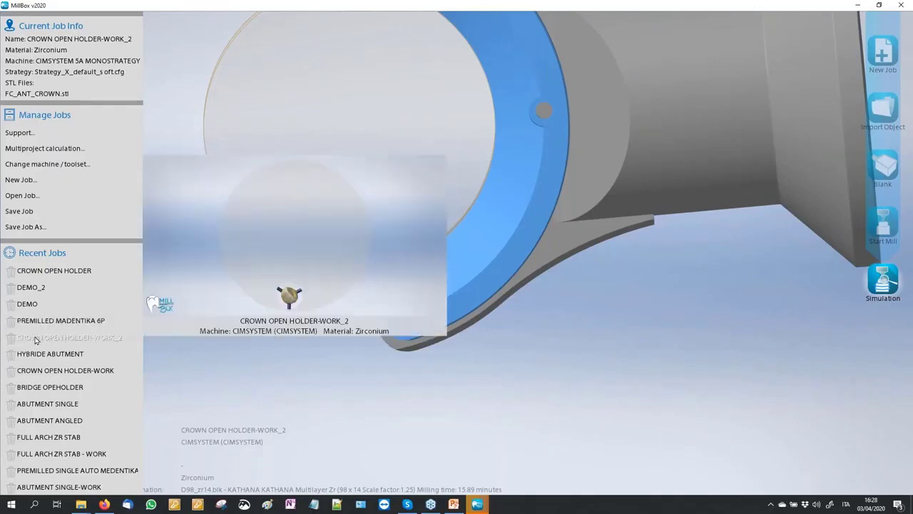
mouse_move(36, 356)
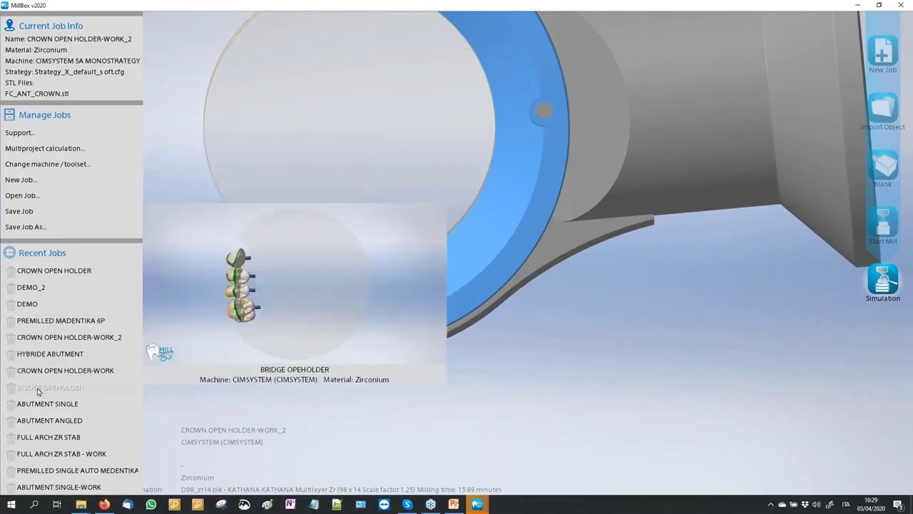
- Open the recent job CROWN OPEN HOLDER-WORK and view the nested crowns in the disc
mouse_move(42, 392)
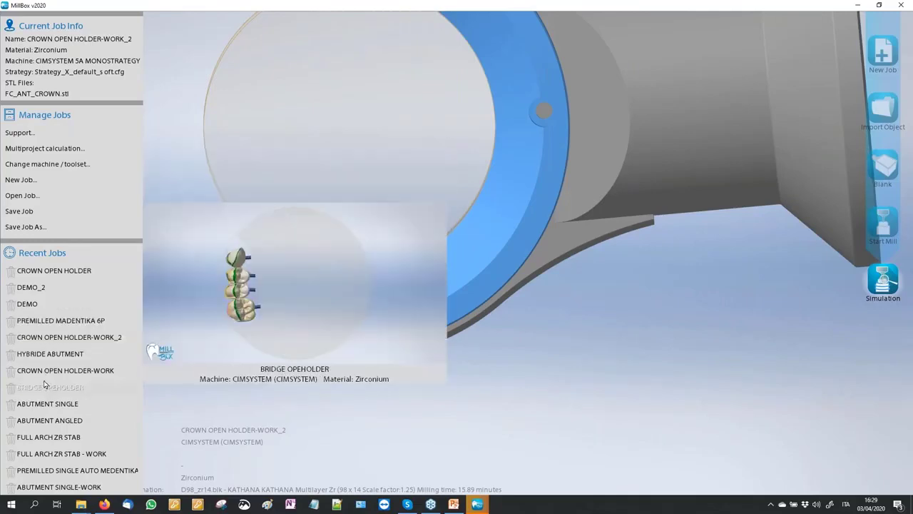
left_click(46, 371)
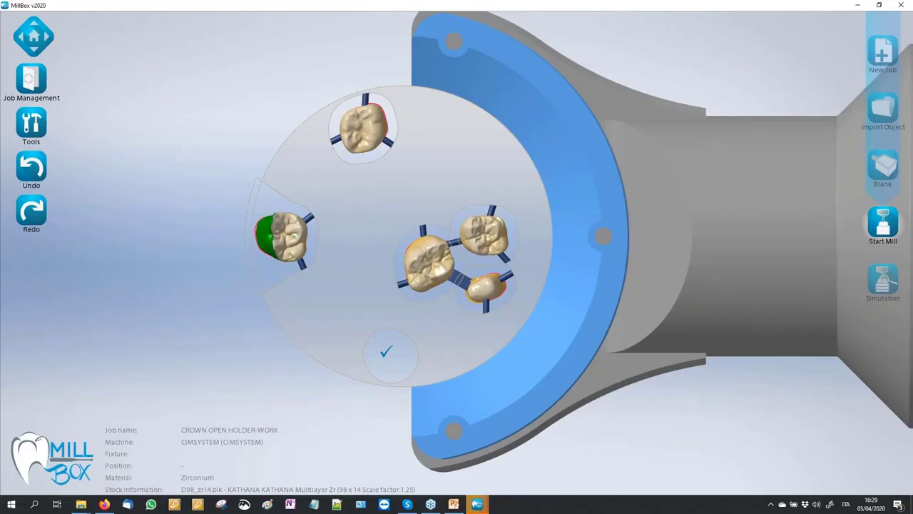
scroll(329, 196, "down", 2)
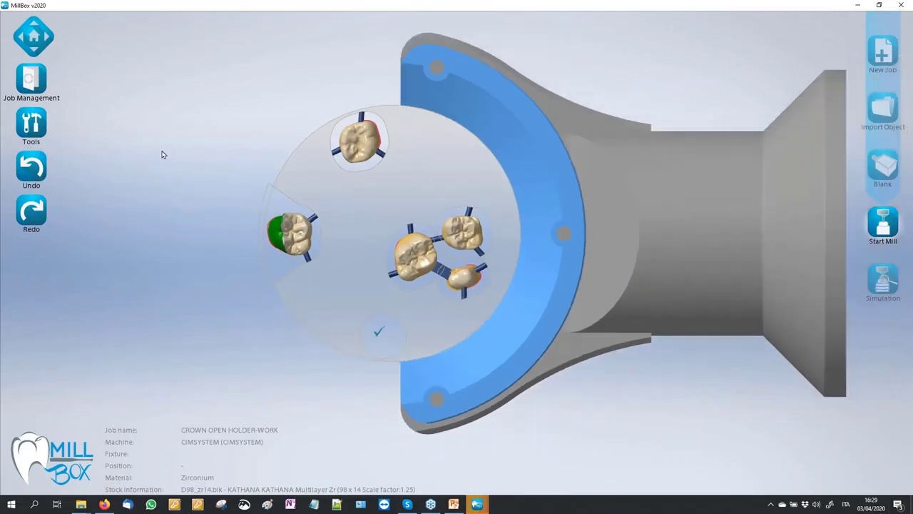
scroll(186, 172, "up", 2)
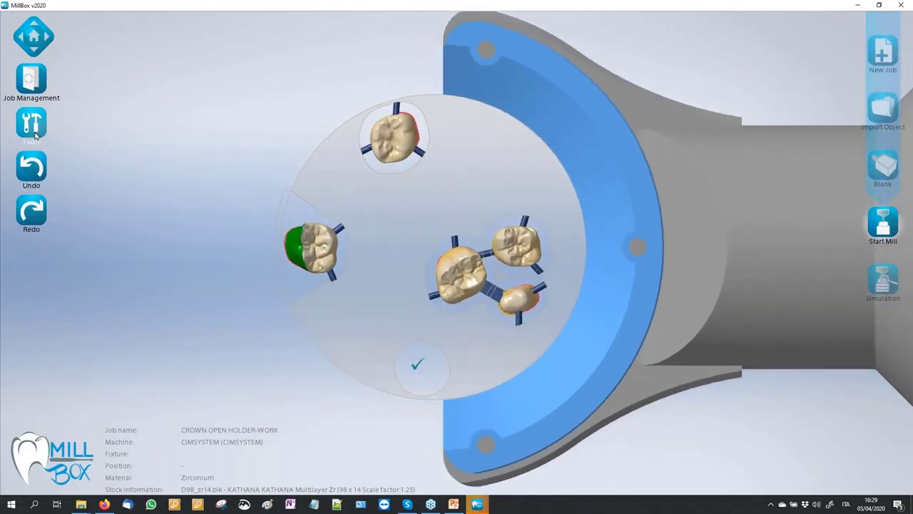
middle_click_drag(148, 136, 170, 129)
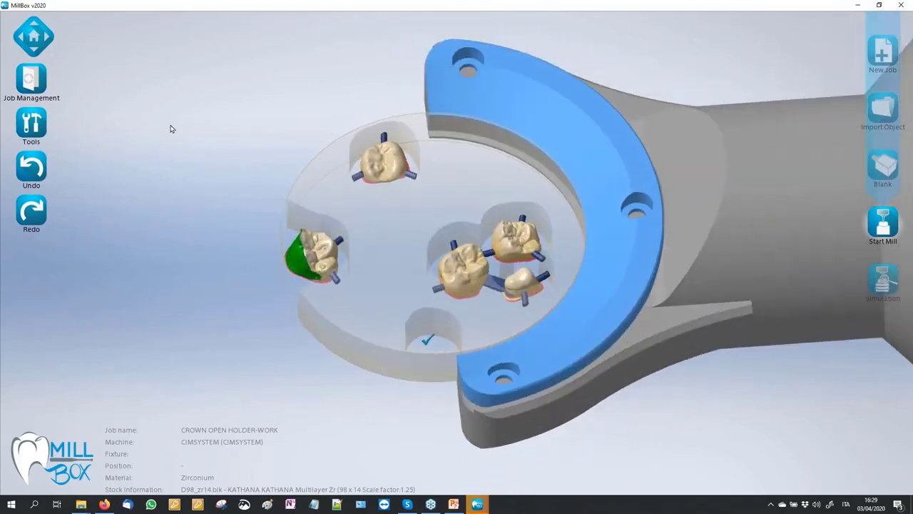
scroll(148, 130, "down", 2)
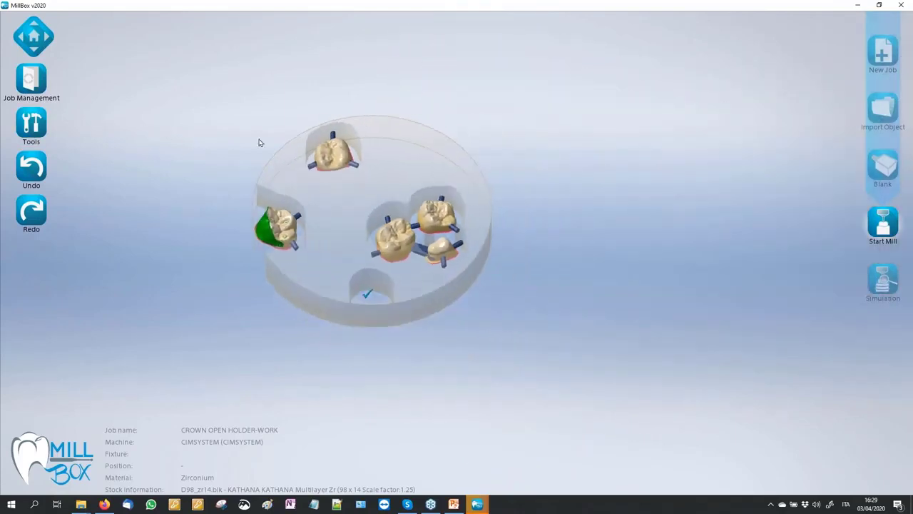
scroll(264, 175, "up", 3)
scroll(118, 183, "up", 1)
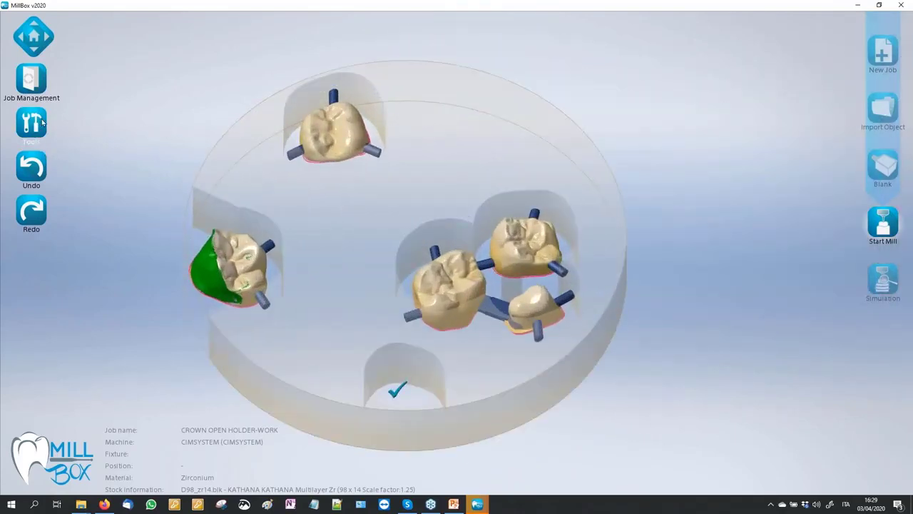
- View the folder of calculated toolpath files and close it again
left_click(41, 122)
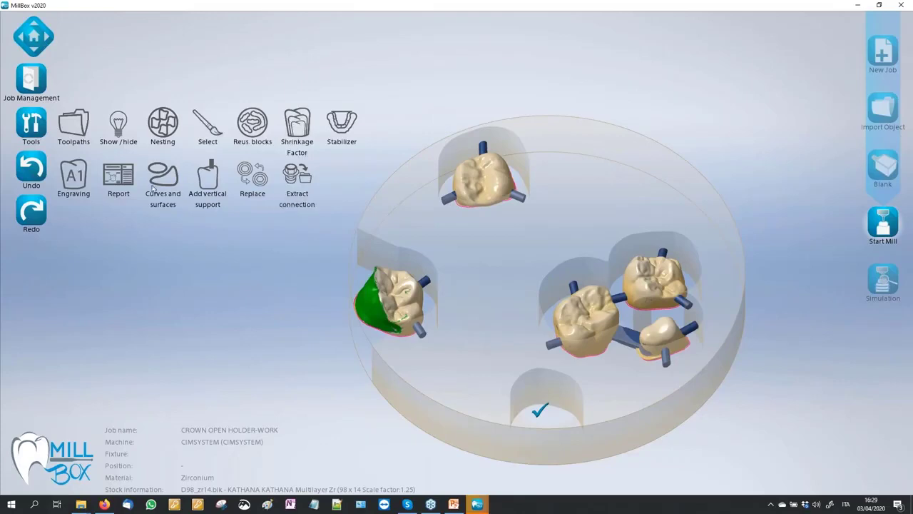
left_click(73, 126)
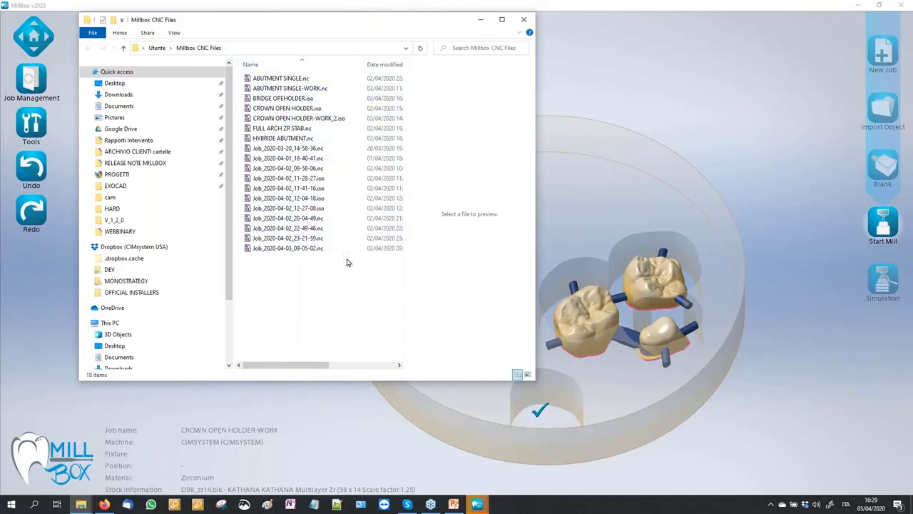
left_click(524, 20)
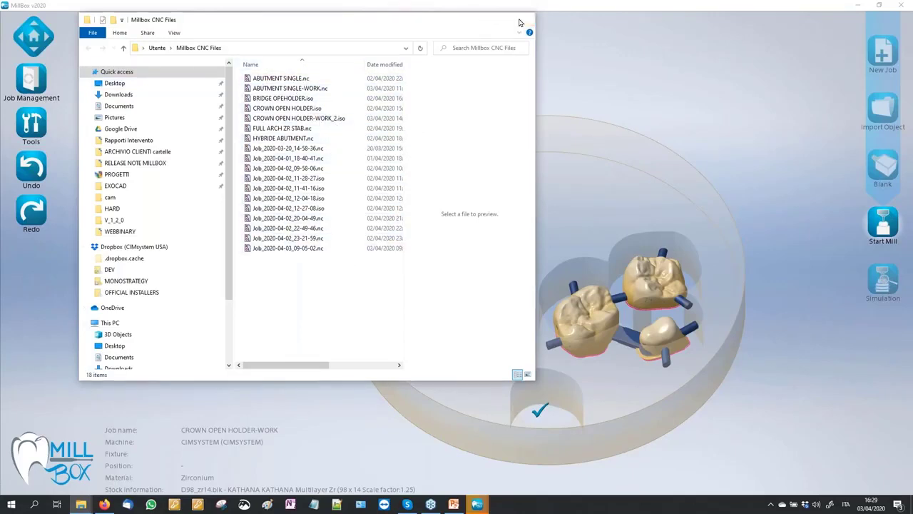
- Toggle the fixture's visibility on, off and on again, leaving it shown around the disc
left_click(28, 123)
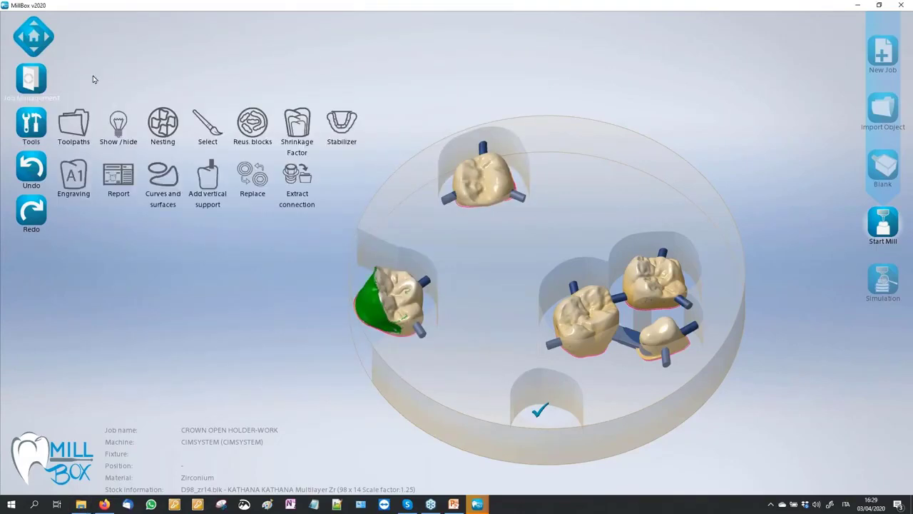
left_click(118, 125)
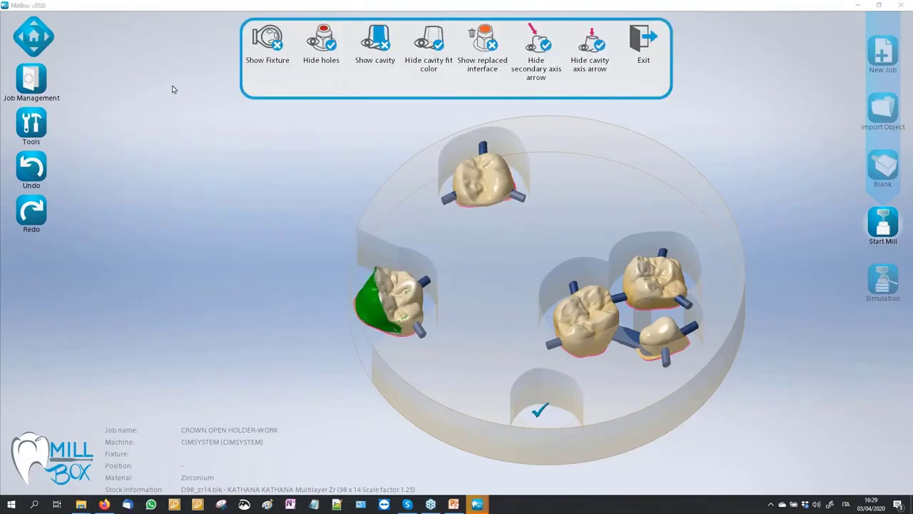
mouse_move(372, 196)
middle_mouse_down()
mouse_move(378, 157)
mouse_move(376, 182)
middle_mouse_up()
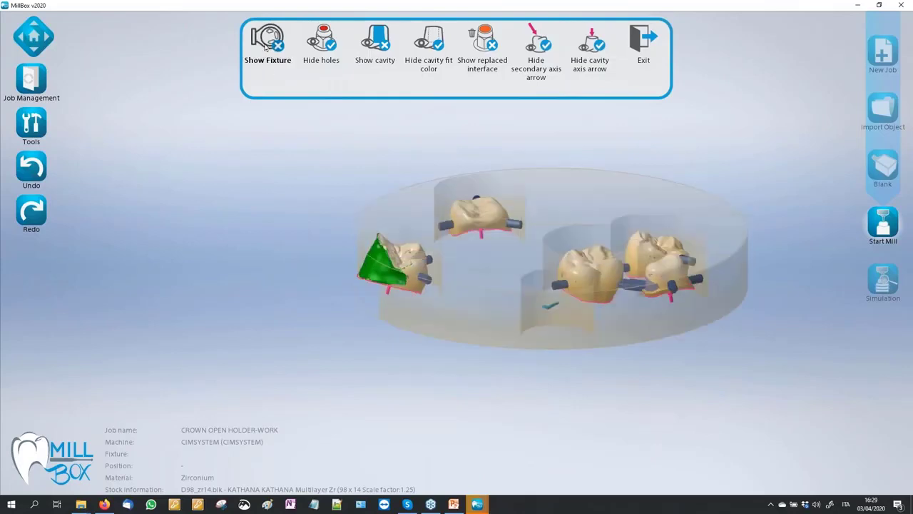
left_click(266, 40)
left_click_drag(164, 169, 551, 134)
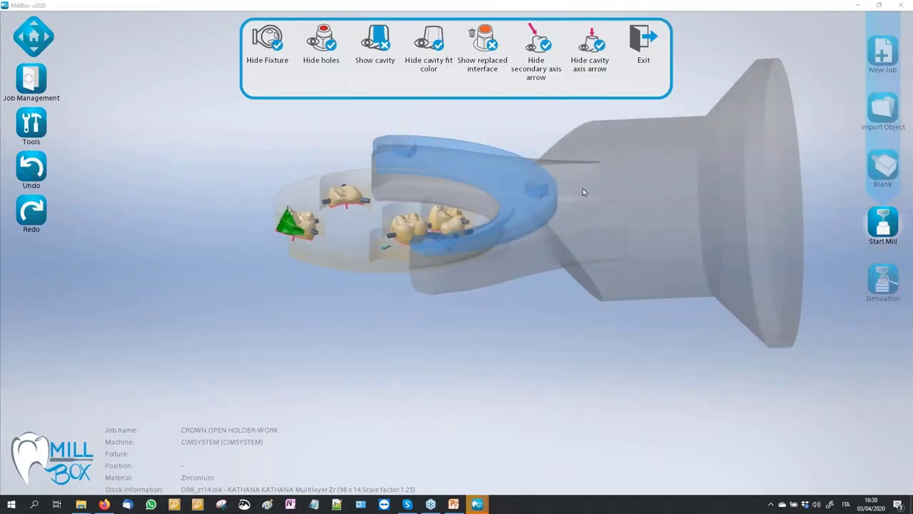
left_click(275, 44)
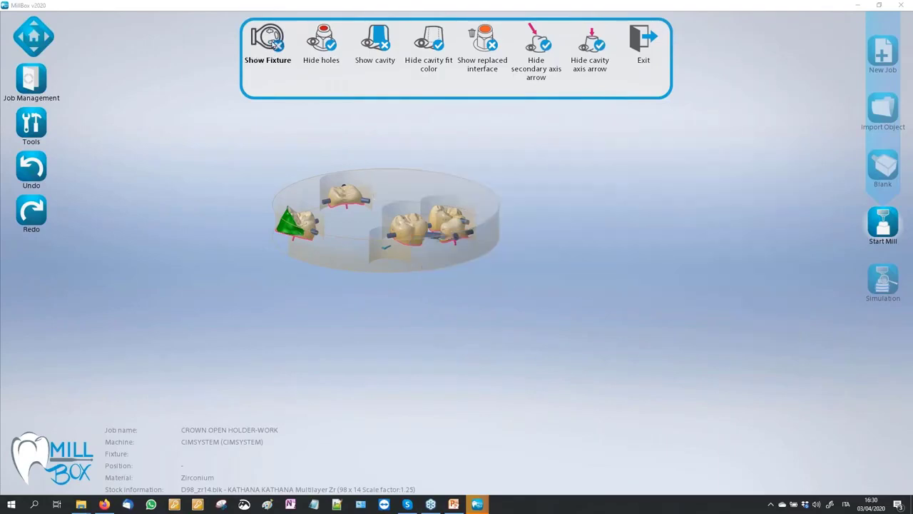
left_click(274, 44)
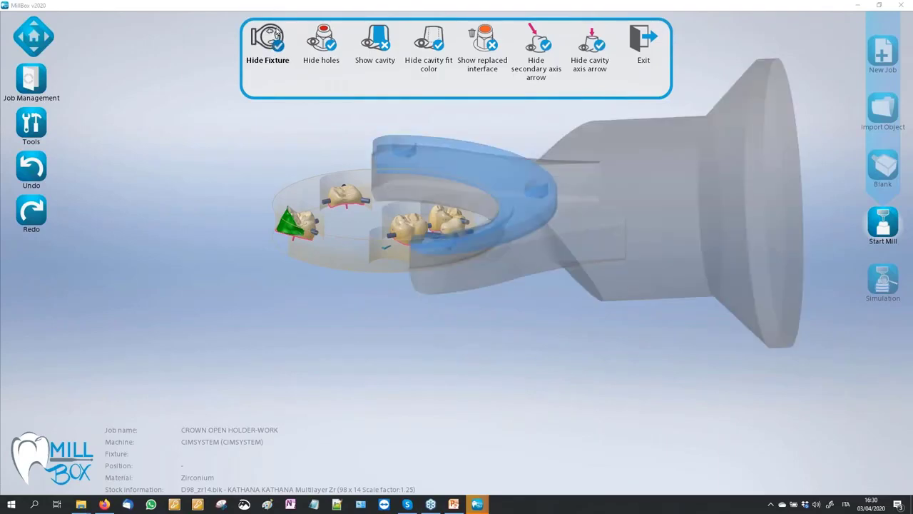
- Show the crown cavities, inspect them from the disc's underside, and hide them again before leaving the visibility options
left_click(375, 41)
middle_click_drag(384, 307, 391, 246)
scroll(391, 245, "up", 2)
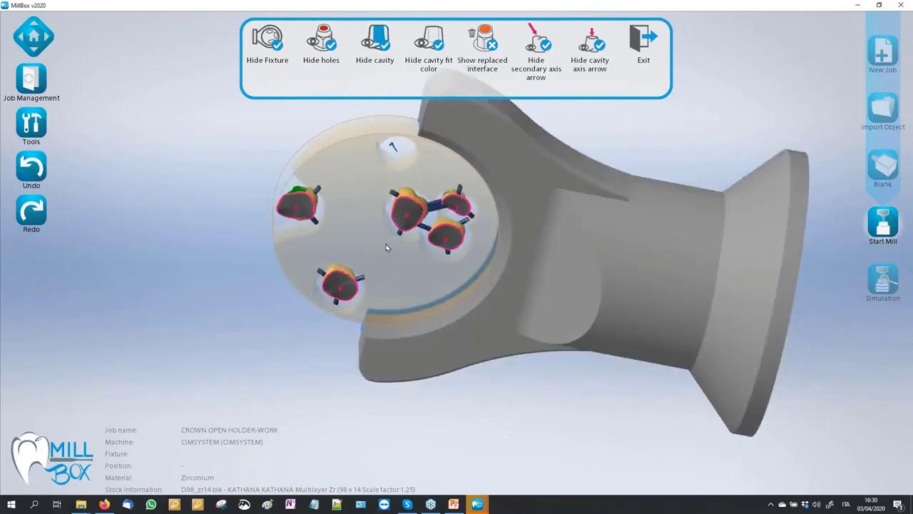
scroll(364, 143, "up", 2)
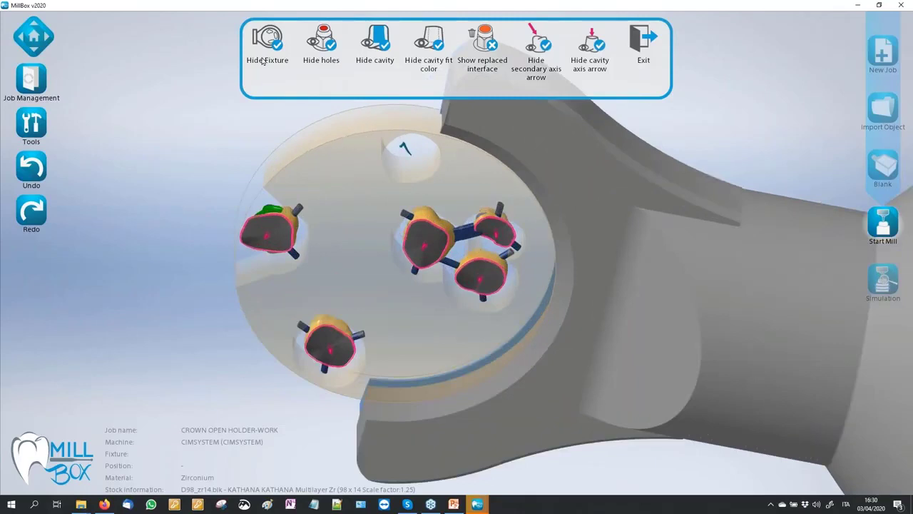
middle_click_drag(445, 181, 496, 145)
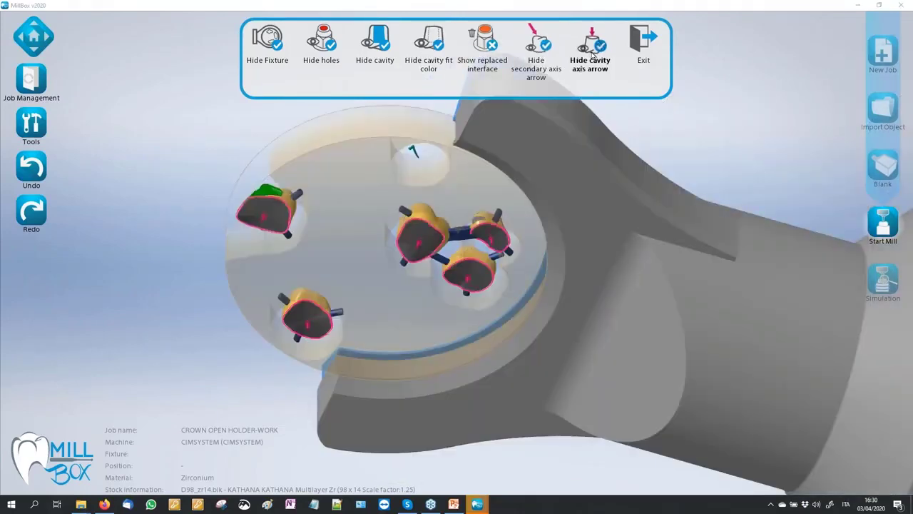
left_click(376, 43)
left_click(644, 41)
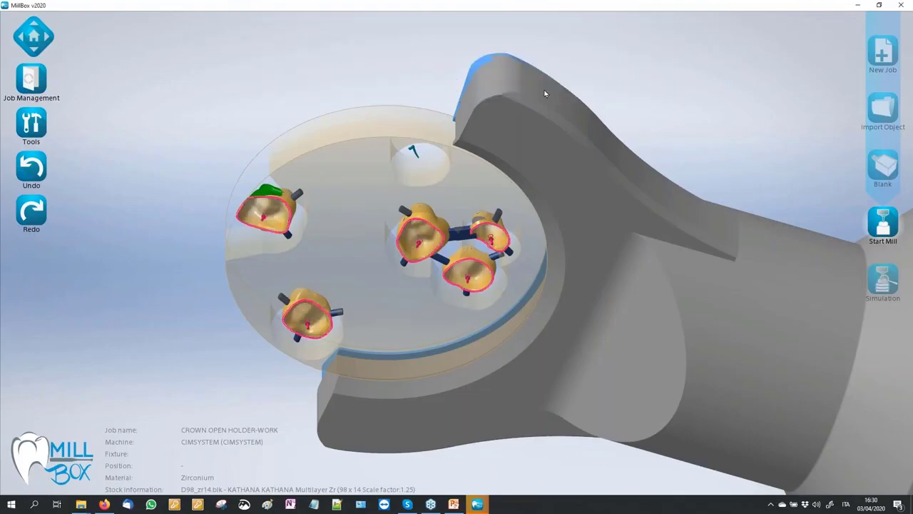
scroll(404, 63, "down", 1)
middle_click_drag(302, 76, 299, 132)
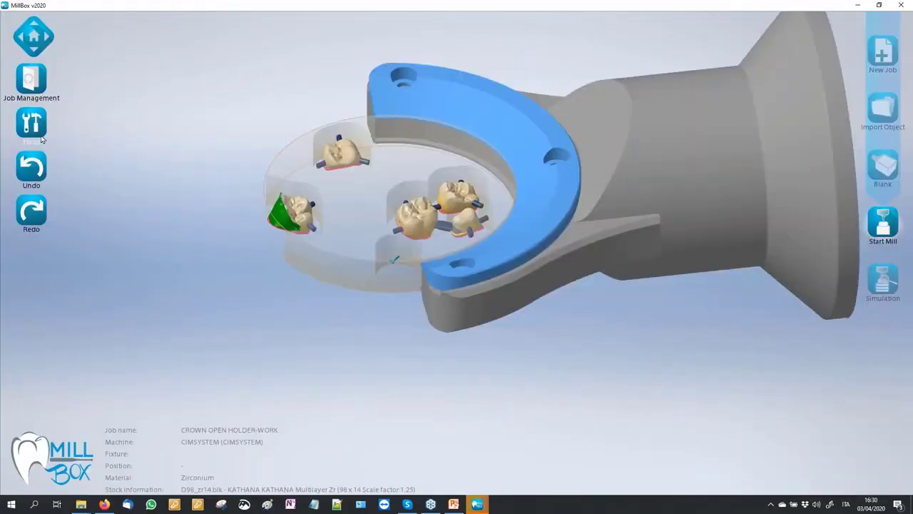
left_click(40, 138)
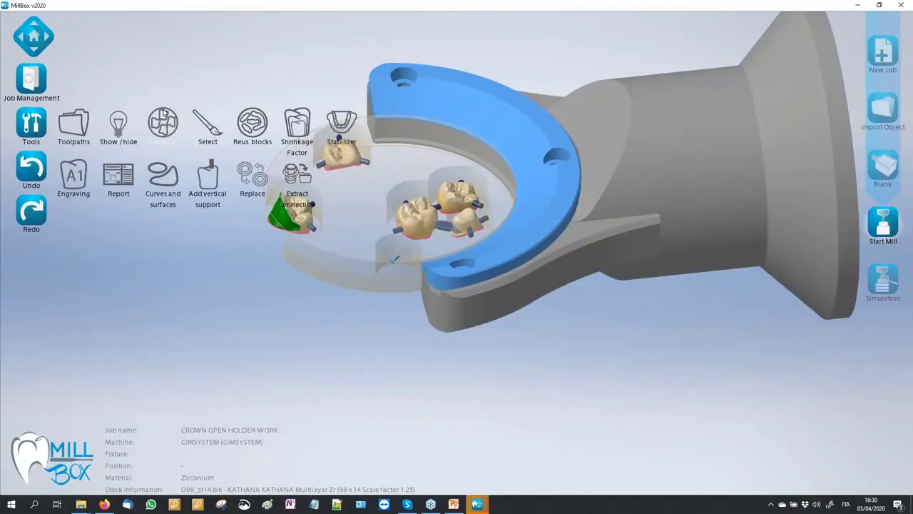
left_click(163, 123)
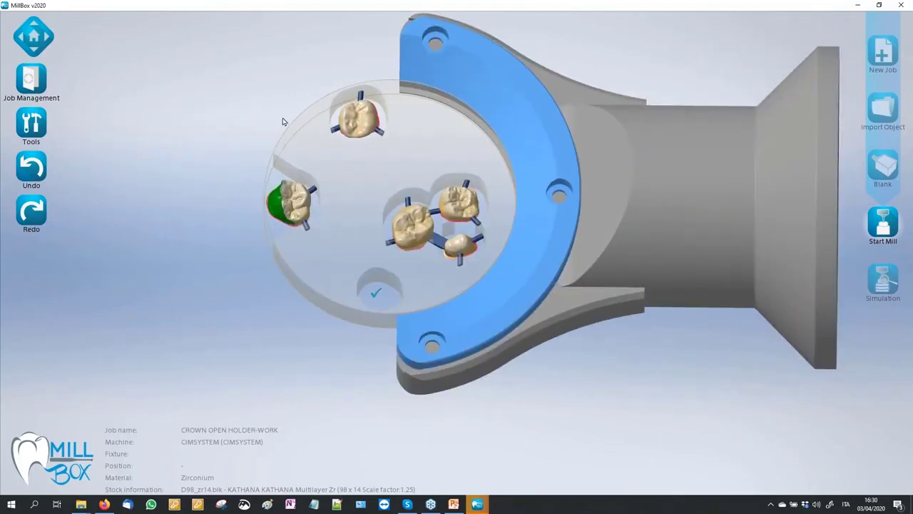
- Close the wedge-shaped opening in the disc's edge around the partly green full contour crown
scroll(270, 99, "up", 2)
middle_click_drag(287, 65, 287, 77)
left_click(295, 231)
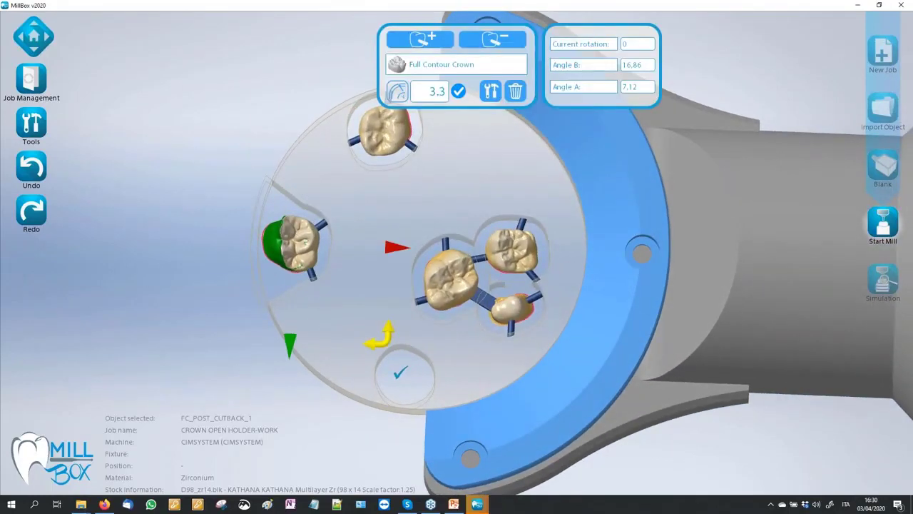
left_click(491, 90)
left_click(417, 121)
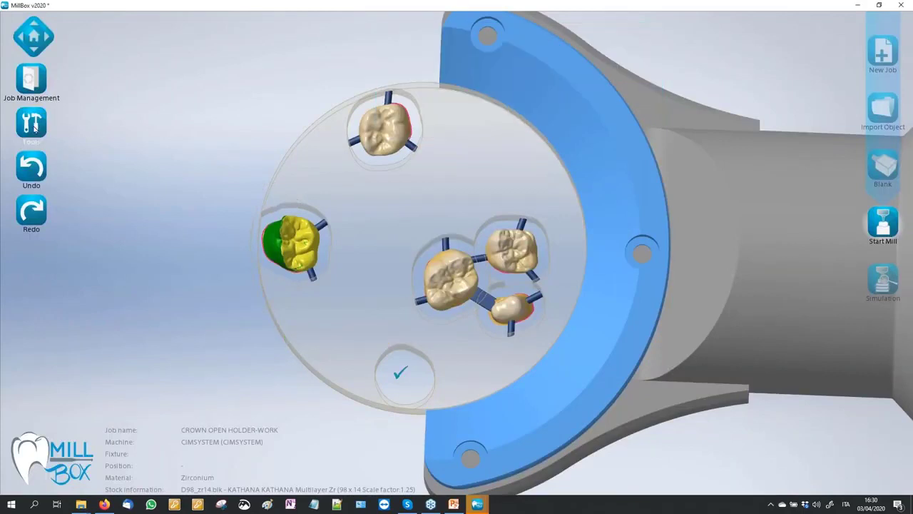
- Run automatic nesting on all elements in the disc
left_click(31, 125)
left_click(162, 123)
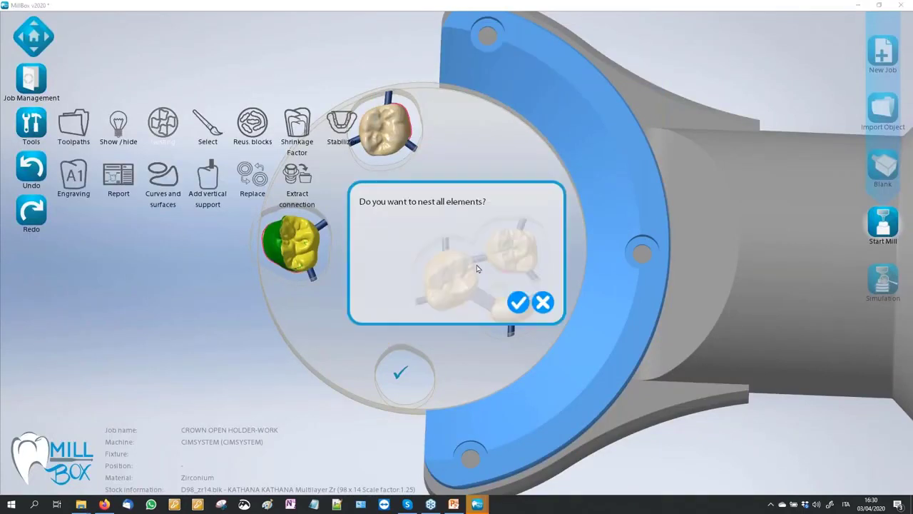
left_click(518, 302)
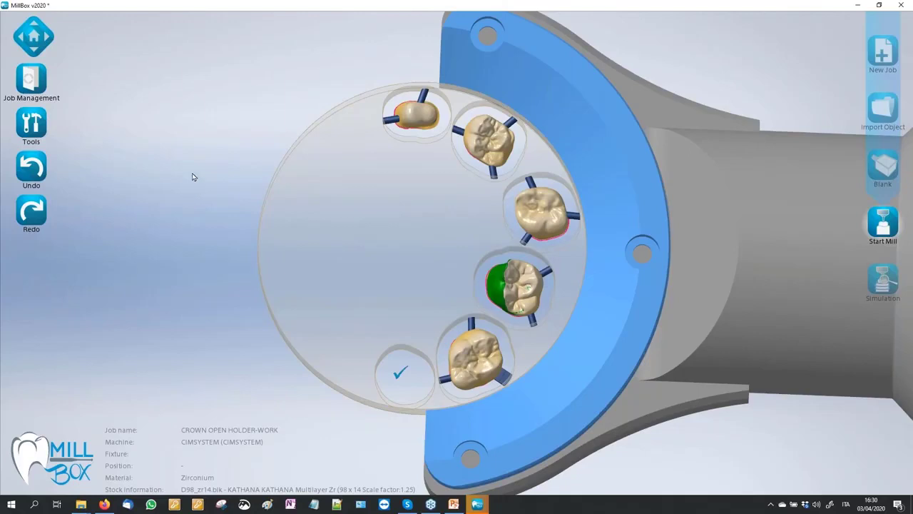
- Paint a surface selection over the chewing surface of the second crown along the disc's edge
left_click(31, 125)
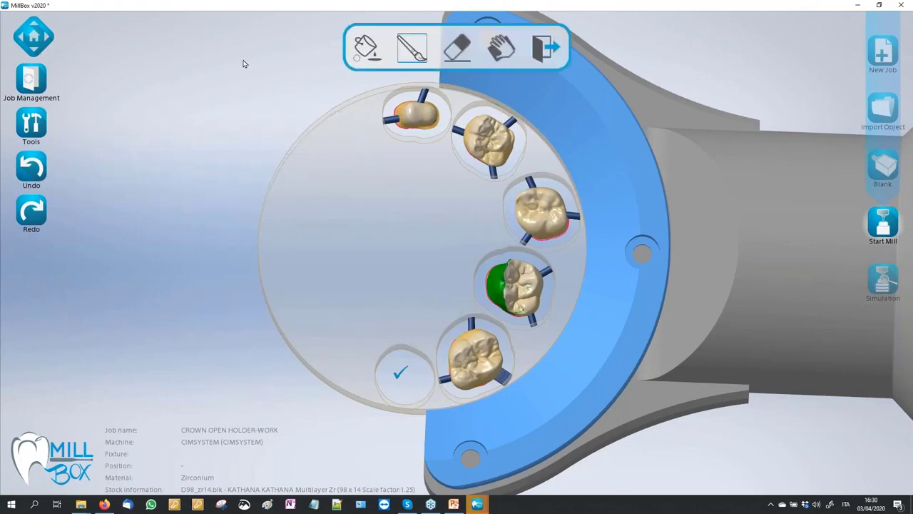
left_click(501, 137)
scroll(496, 134, "up", 5)
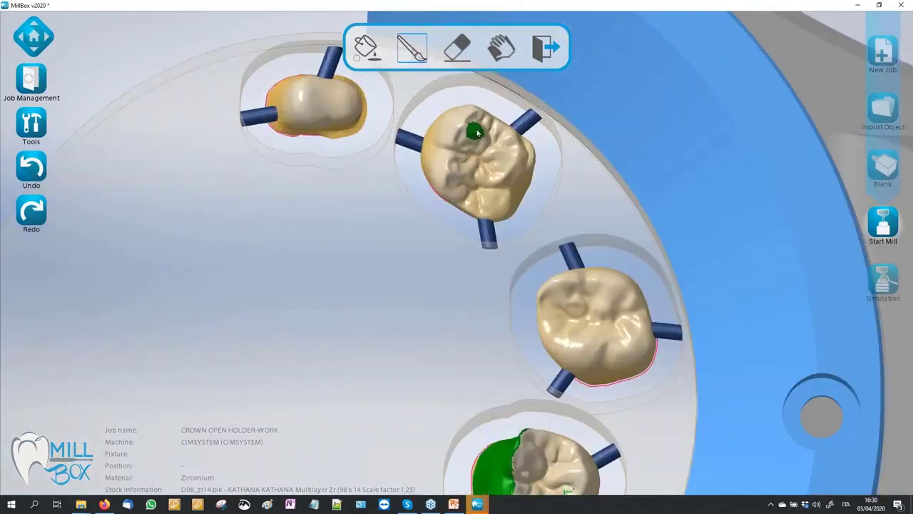
mouse_move(477, 132)
left_mouse_down()
mouse_move(451, 187)
mouse_move(469, 204)
mouse_move(492, 207)
mouse_move(470, 161)
mouse_move(483, 134)
left_mouse_up()
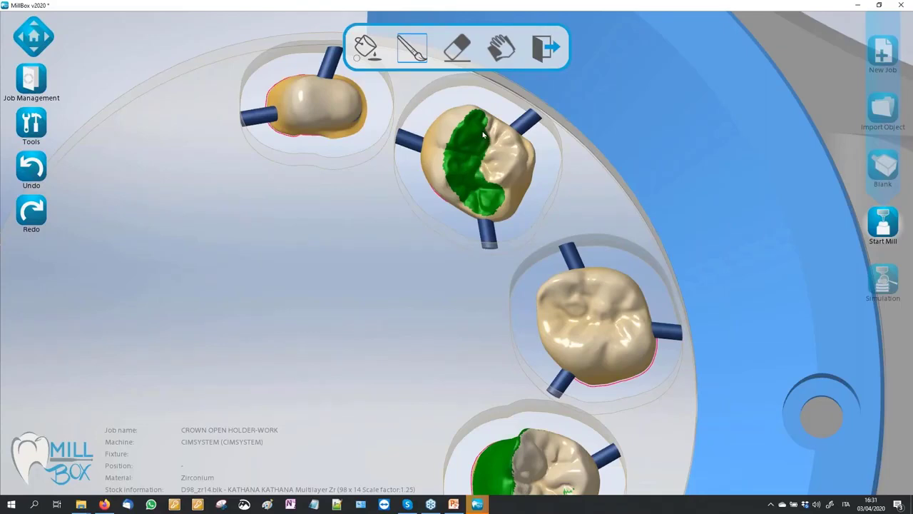
left_click_drag(448, 170, 523, 90)
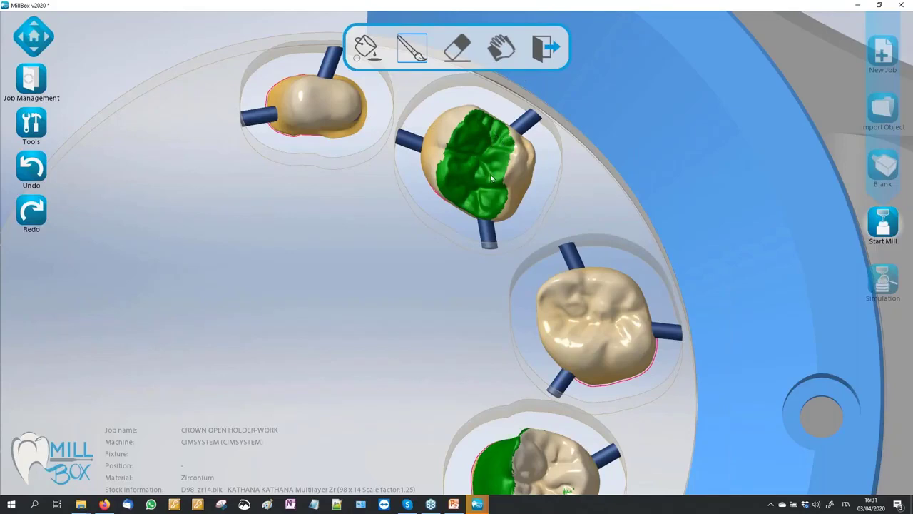
- Erase part of the painted crown area, clear all remaining painted selections from the crowns, and exit the Select tool
left_click(457, 47)
left_click_drag(455, 141, 473, 154)
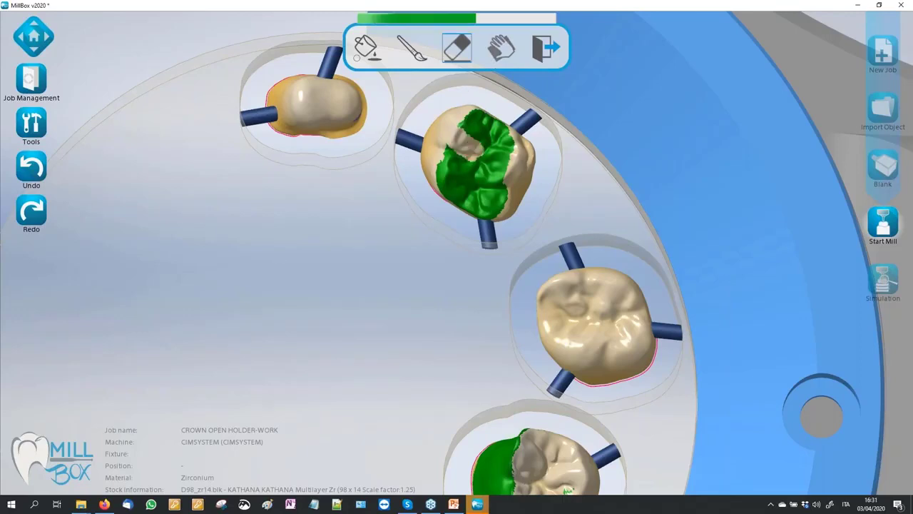
left_click(499, 48)
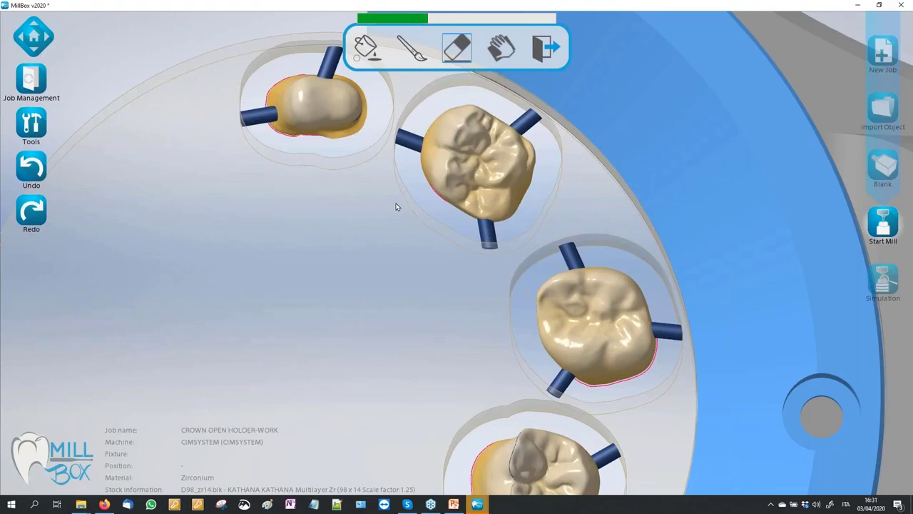
left_click(555, 50)
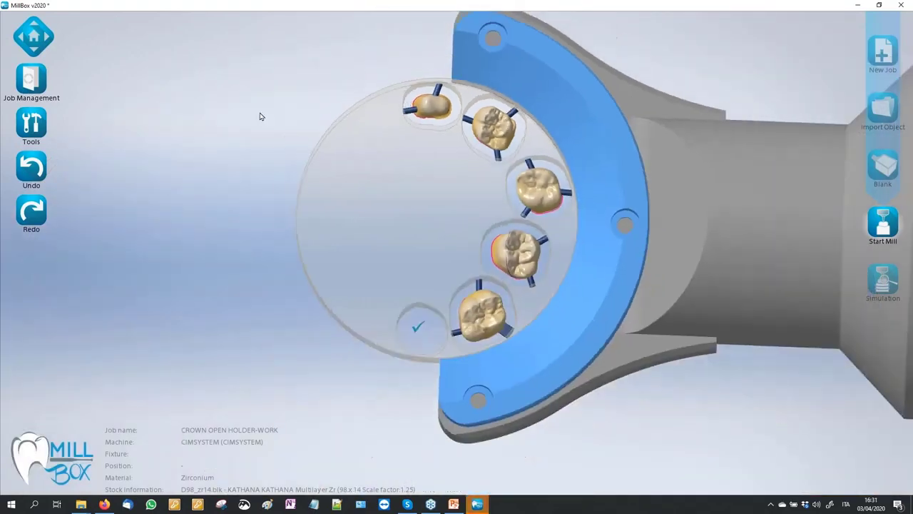
- Open the reusable blocks tools and start importing a stock
left_click(39, 131)
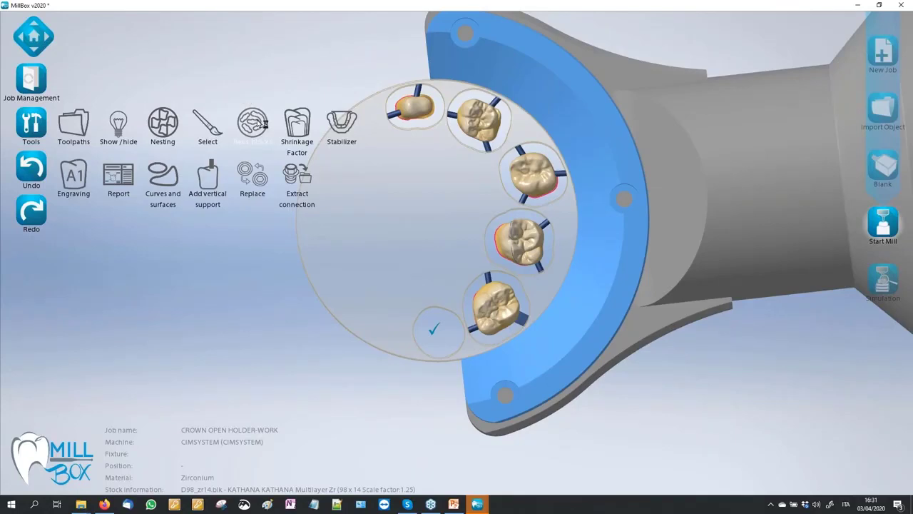
left_click(258, 123)
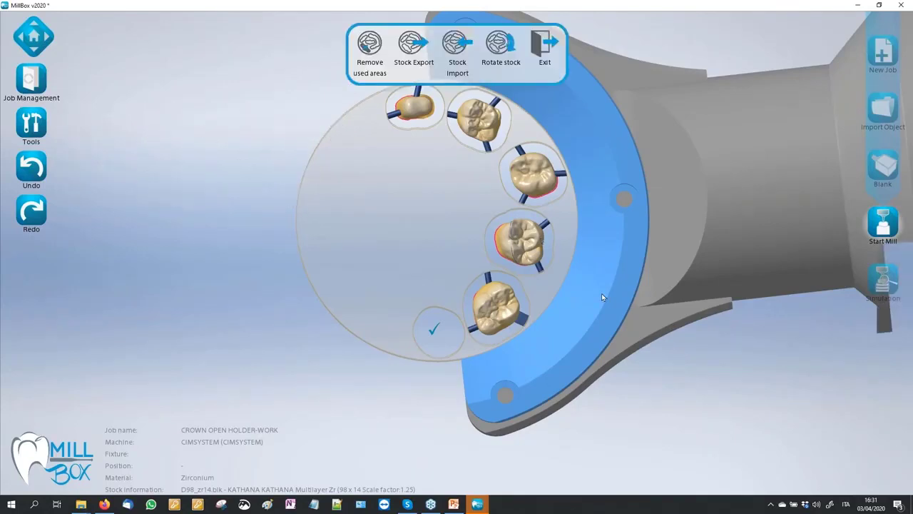
scroll(596, 291, "down", 3)
scroll(744, 45, "up", 2)
left_click(371, 45)
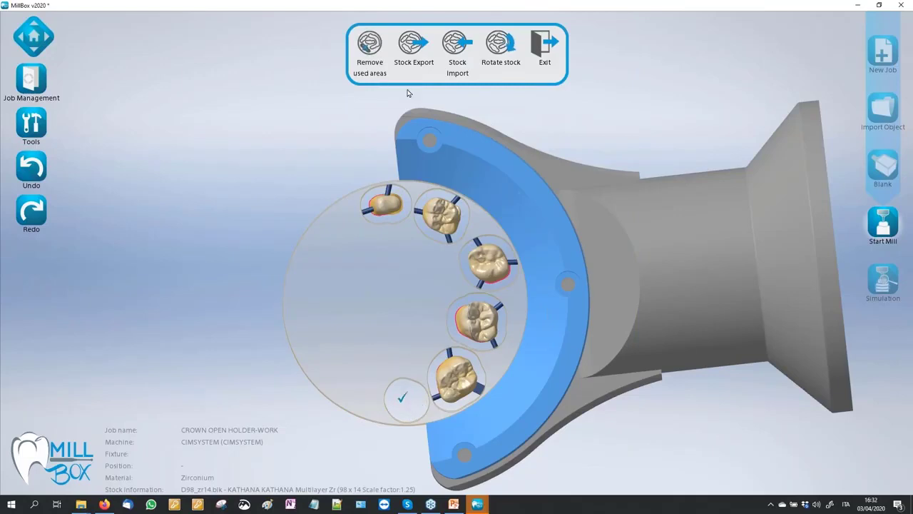
left_click(417, 49)
scroll(432, 228, "down", 3)
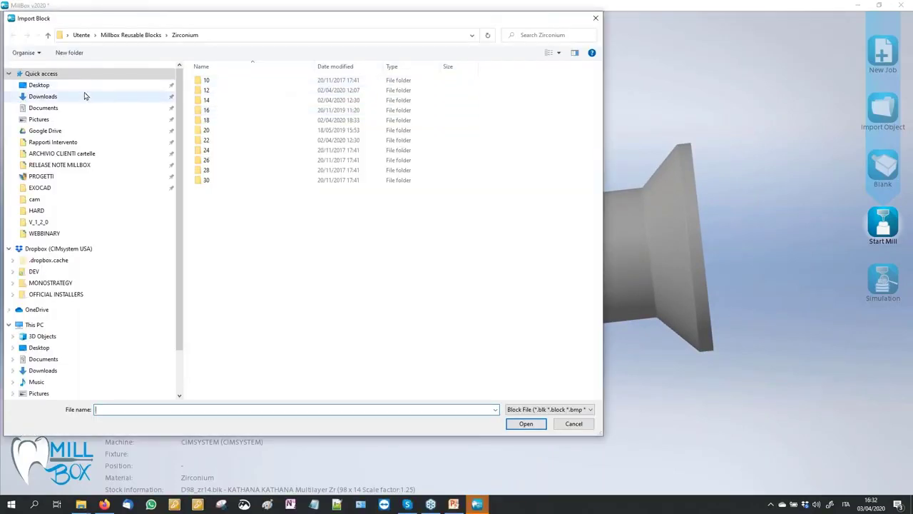
- Load the disc photo TEST IMPORTAZIONE DISCO.jpg from the Desktop's WEBBINARY folder as the block to import
left_click(75, 96)
left_click_drag(243, 25, 463, 28)
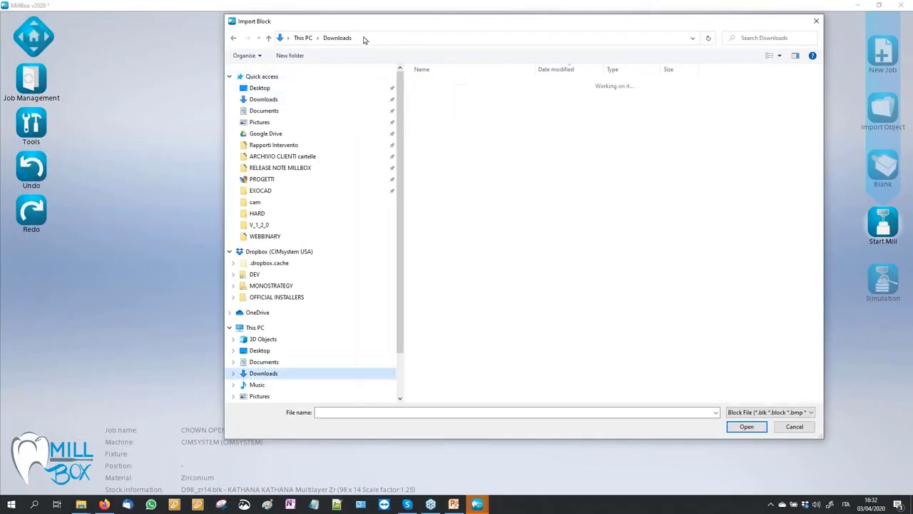
left_click(260, 88)
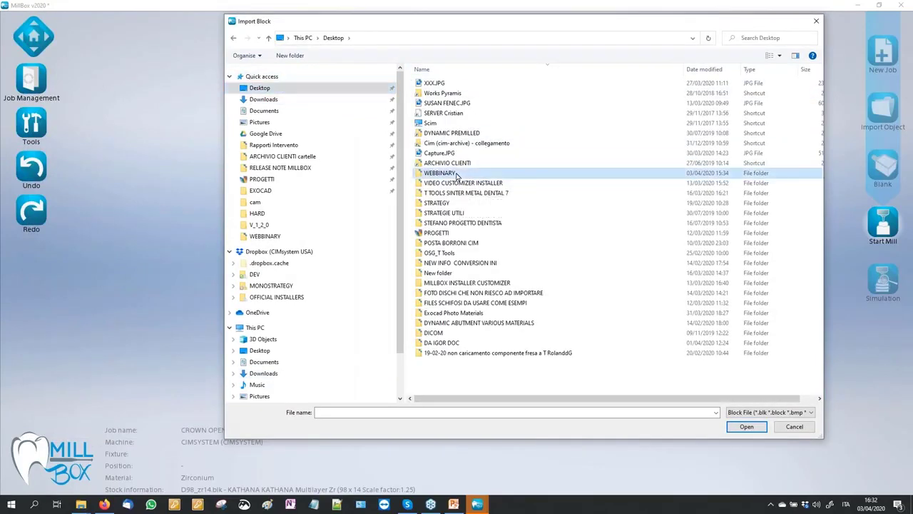
double_click(439, 173)
left_click_drag(534, 24, 353, 107)
left_click_drag(234, 95, 235, 71)
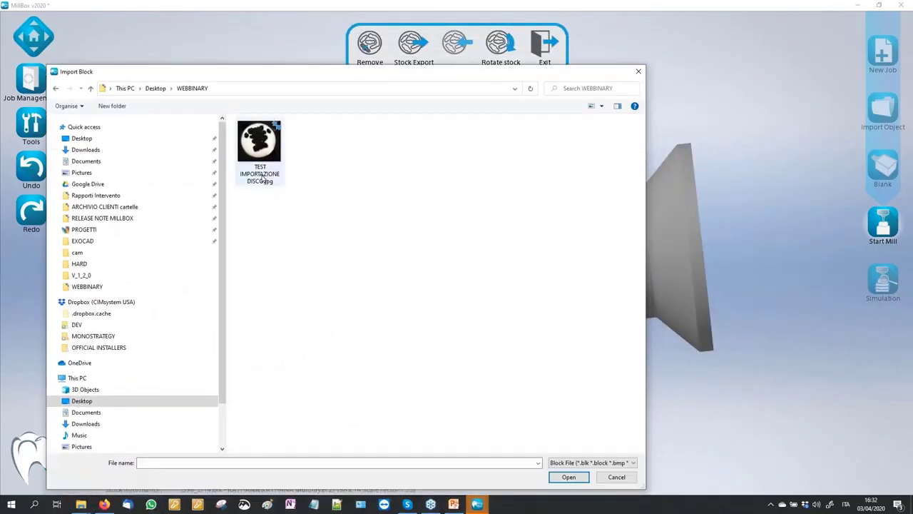
left_click(259, 150)
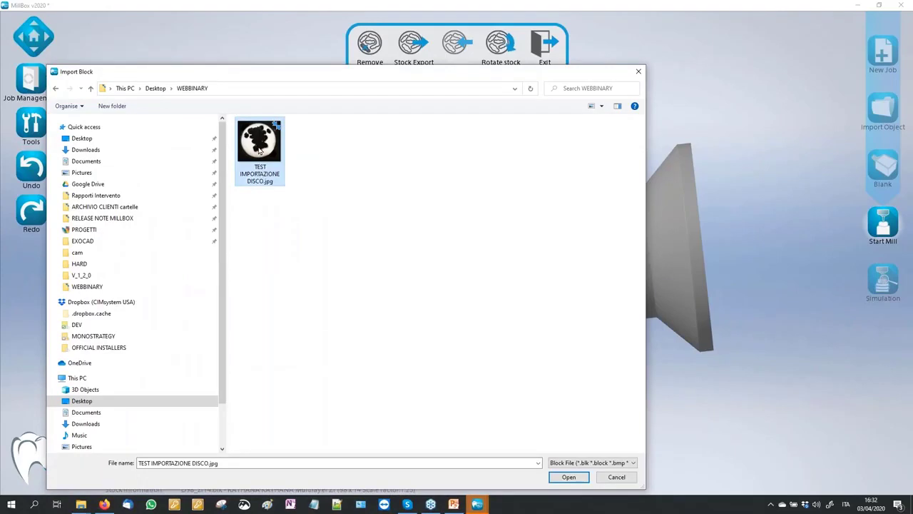
double_click(259, 150)
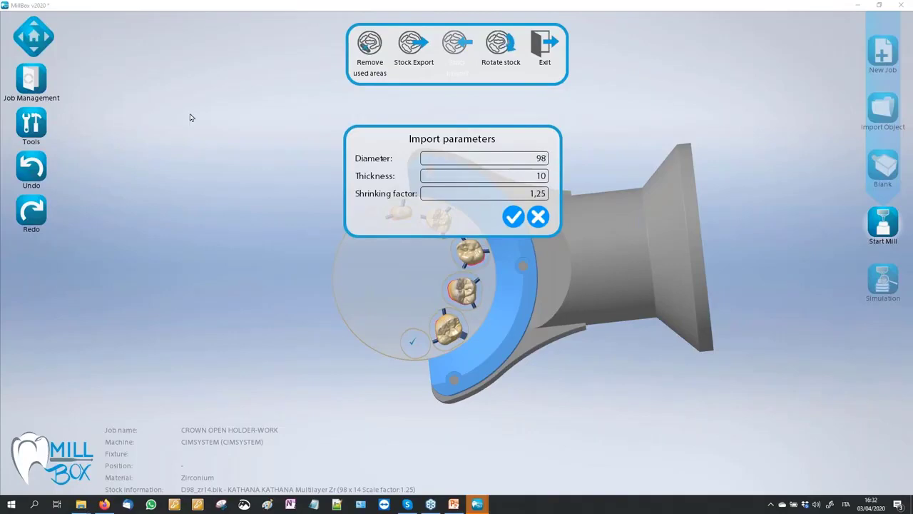
- Switch to File Explorer, view TEST IMPORTAZIONE DISCO.jpg from the WEBBINARY folder in Photos, and return to MillBox
right_click(78, 504)
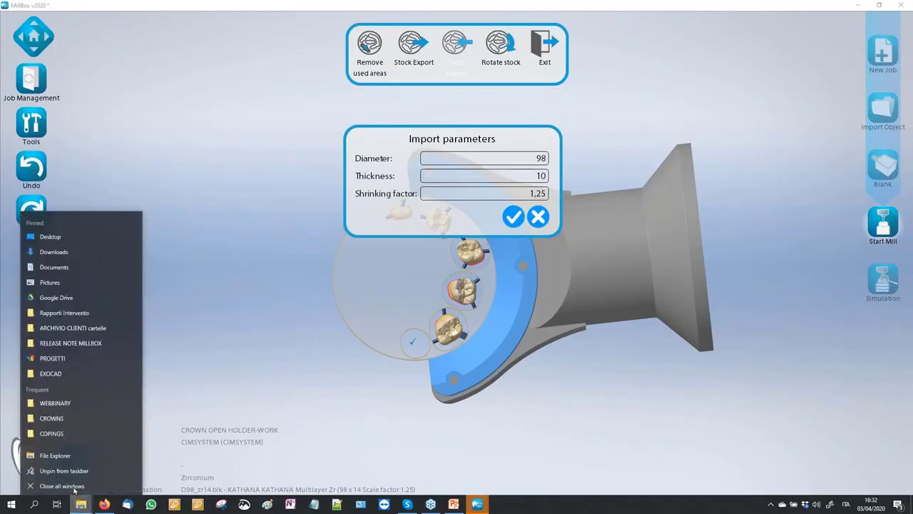
left_click(68, 449)
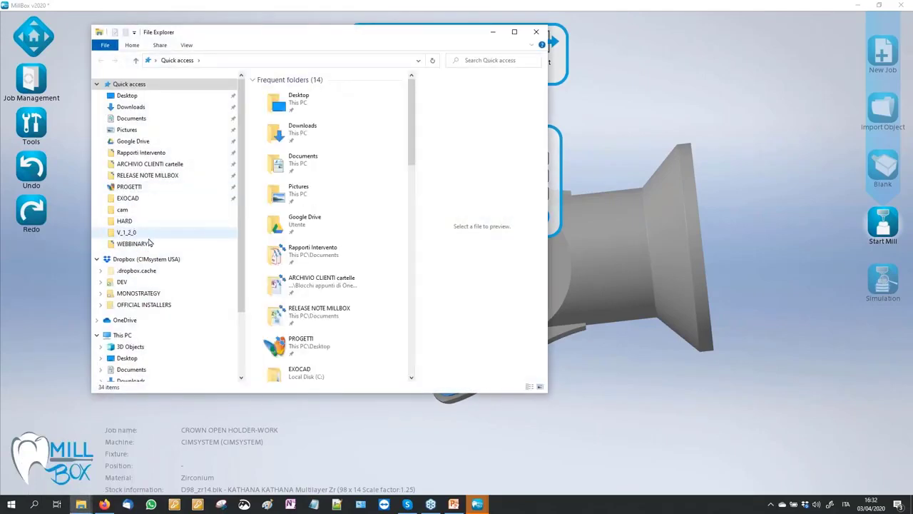
left_click(136, 233)
left_click(135, 243)
left_click(380, 173)
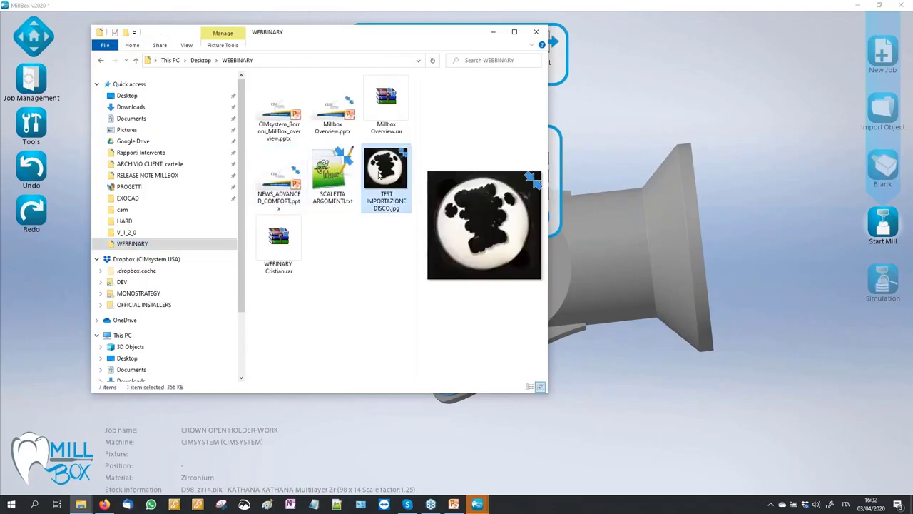
double_click(381, 174)
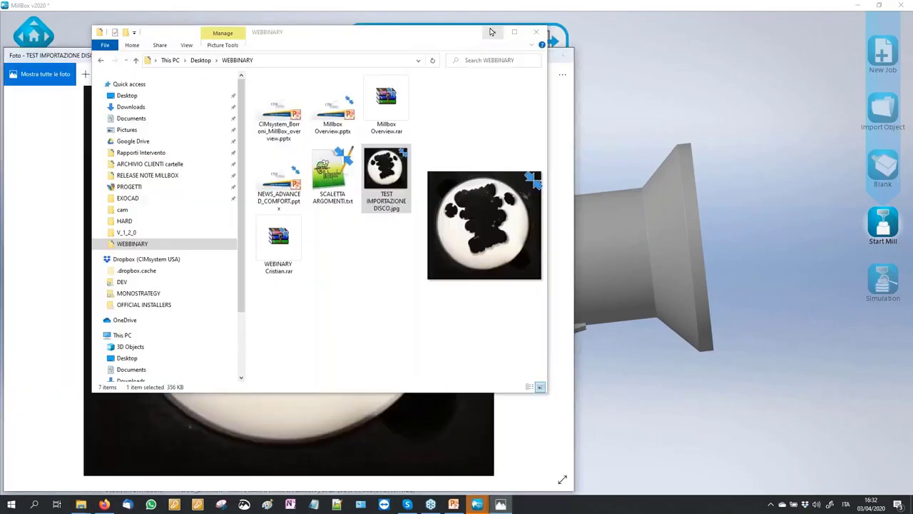
left_click(492, 32)
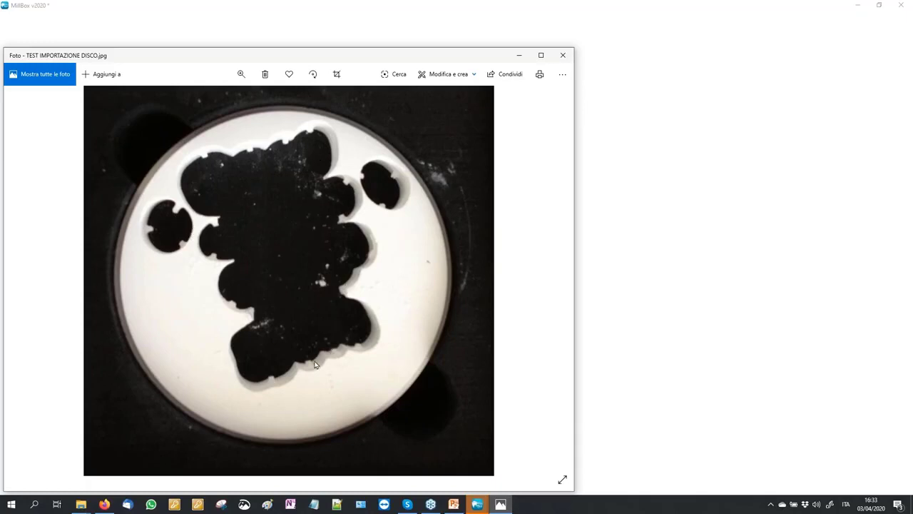
left_click(519, 56)
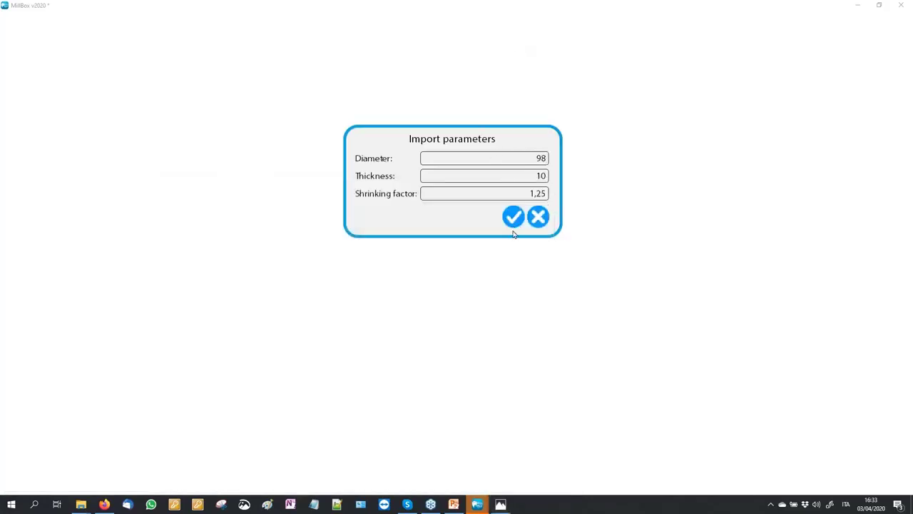
- Set the imported disc's thickness to 16 and its shrinking factor to 1,243, and accept the import parameters
left_click_drag(536, 175, 560, 175)
type("16")
left_click(540, 194)
key("Delete")
type("43")
left_click(515, 218)
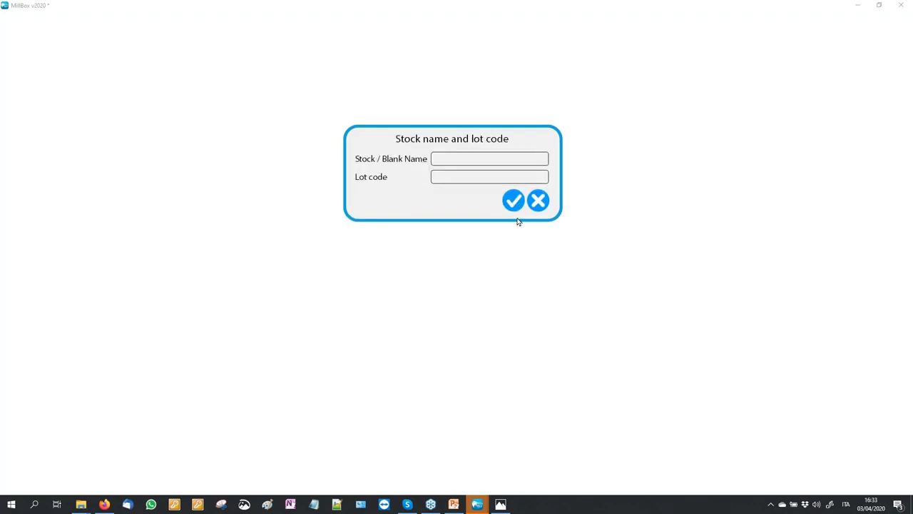
- Name the imported stock DEMO IMP, finish the import and exit the reusable blocks tools
type("DEMO IMP")
left_click(511, 202)
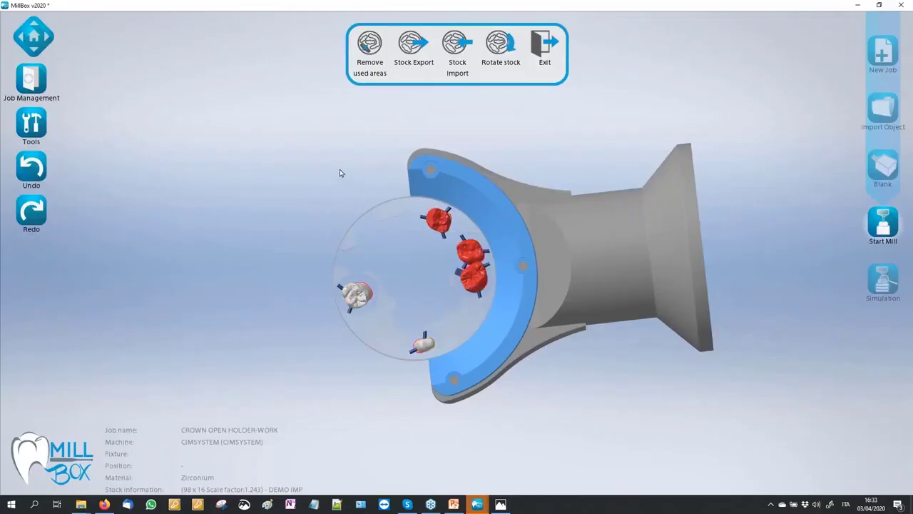
left_click(552, 48)
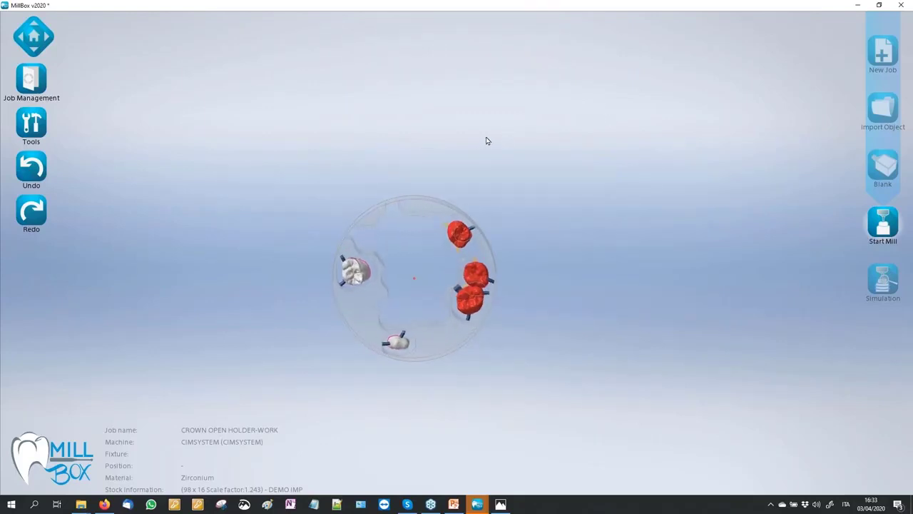
- Delete the three red crowns that overlap the used areas of the imported disc
scroll(464, 231, "up", 3)
left_click(466, 229)
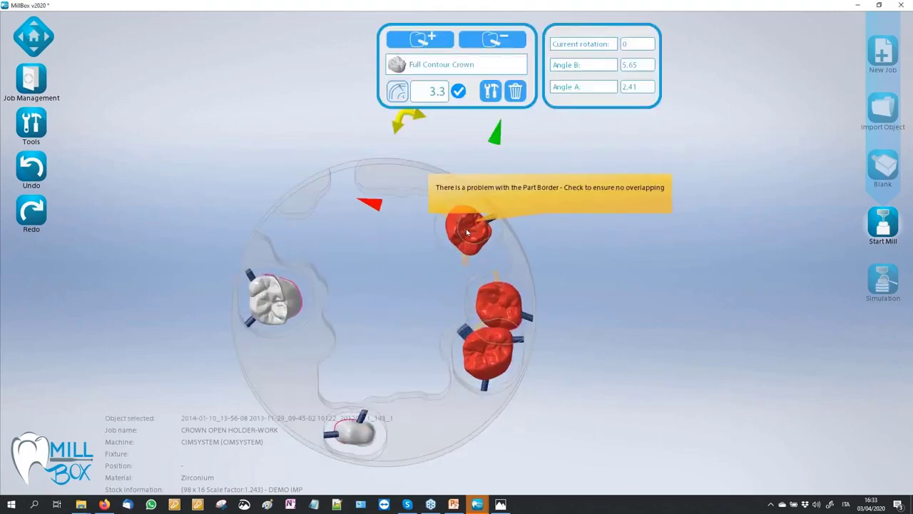
left_click(504, 297, "ctrl")
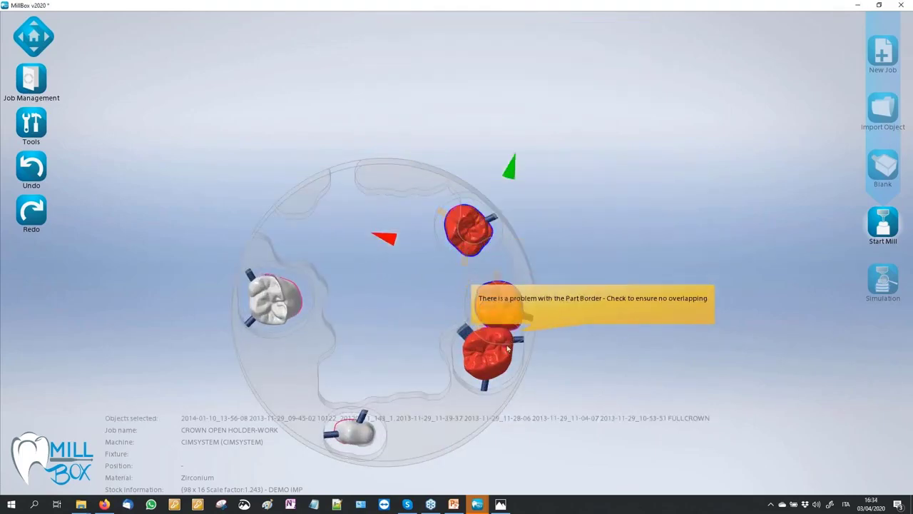
left_click(506, 338, "ctrl")
key("Delete")
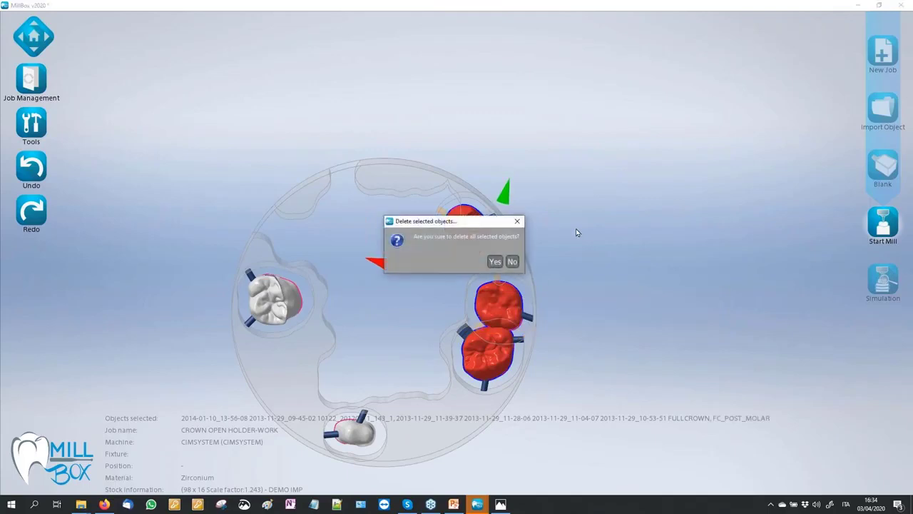
left_click(494, 261)
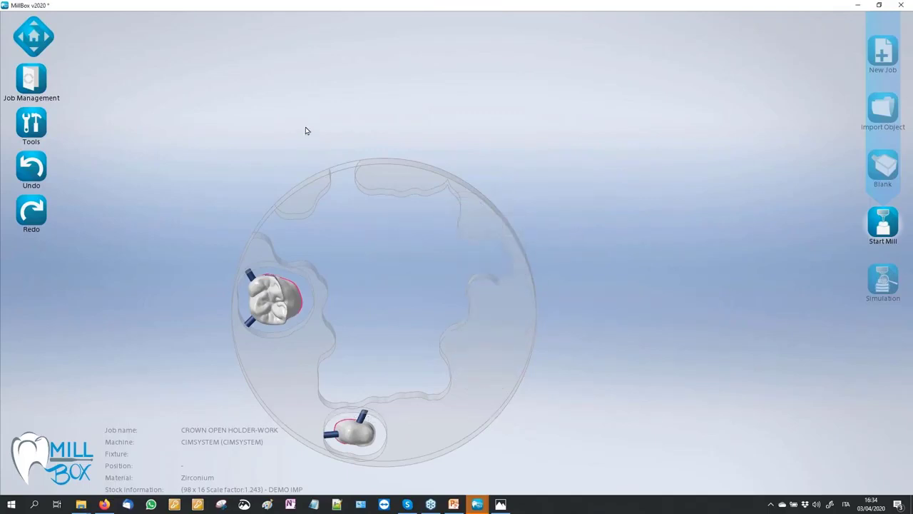
- Place the disc photo beside the imported disc to compare the milled areas, close the photo and inspect the disc in 3D
middle_click_drag(306, 131, 335, 126)
scroll(373, 107, "down", 2)
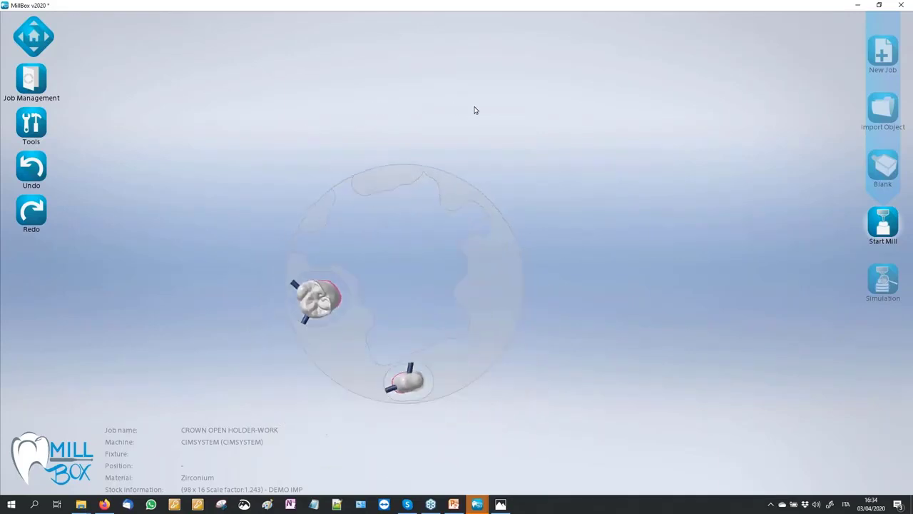
left_click(501, 505)
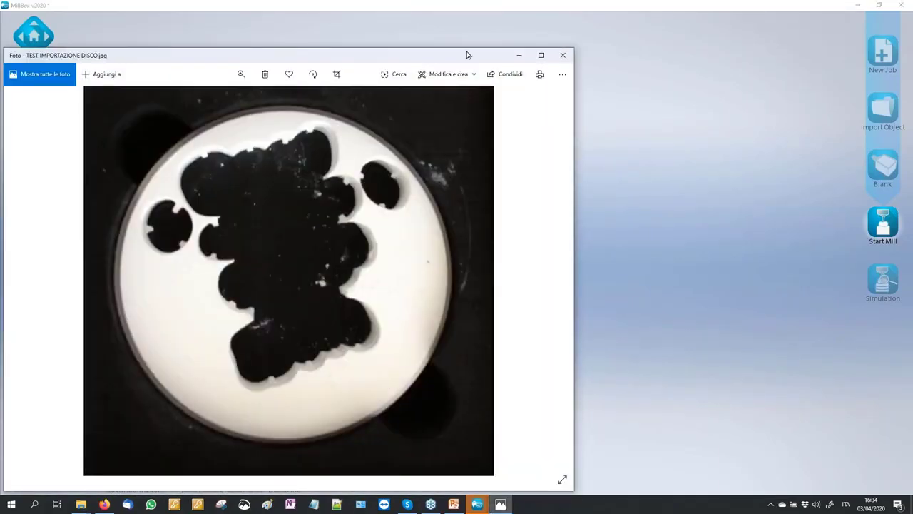
left_click_drag(575, 48, 355, 154)
left_click_drag(230, 168, 739, 108)
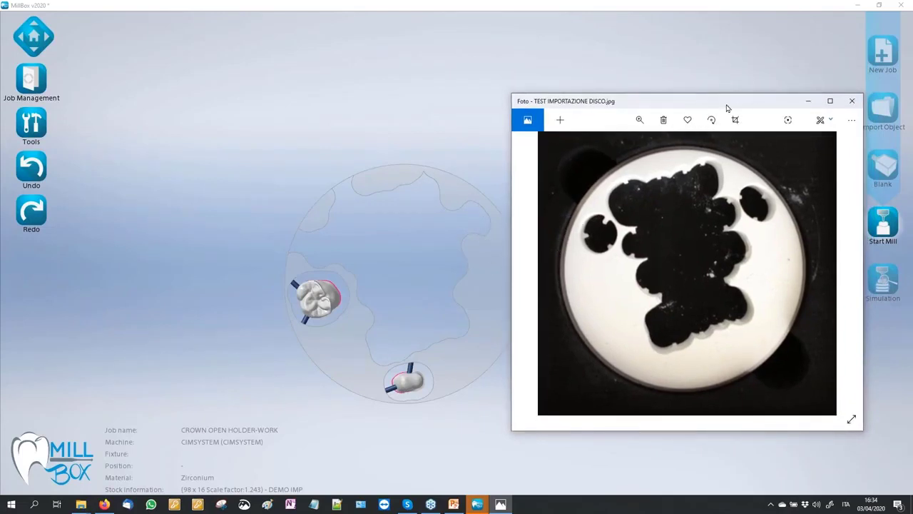
left_click_drag(727, 107, 738, 103)
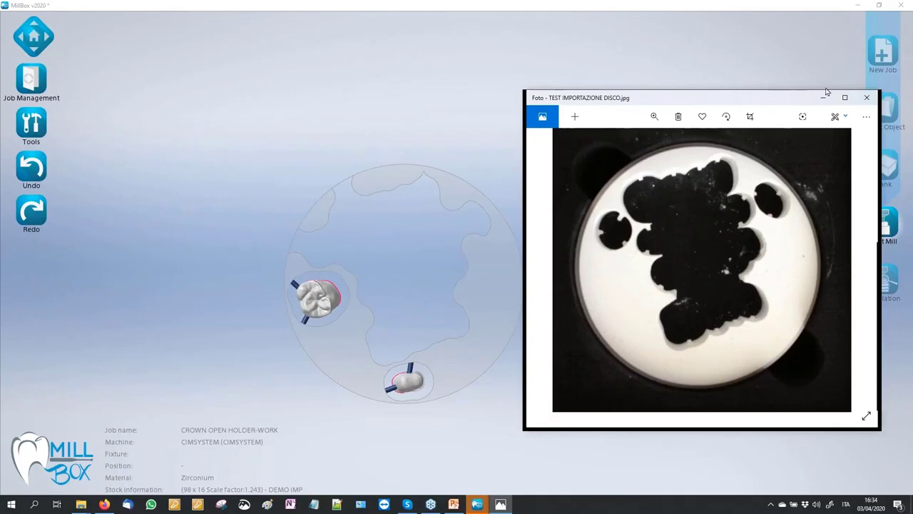
left_click(867, 97)
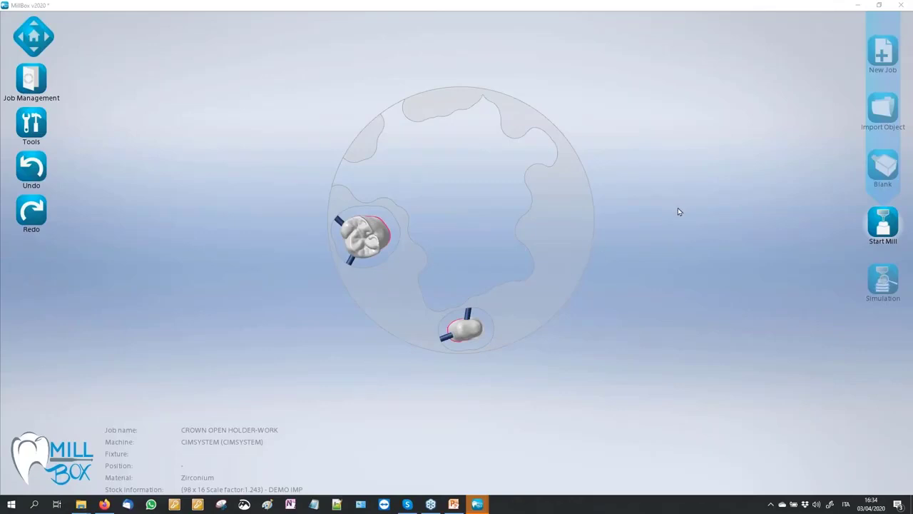
middle_click_drag(579, 289, 581, 264)
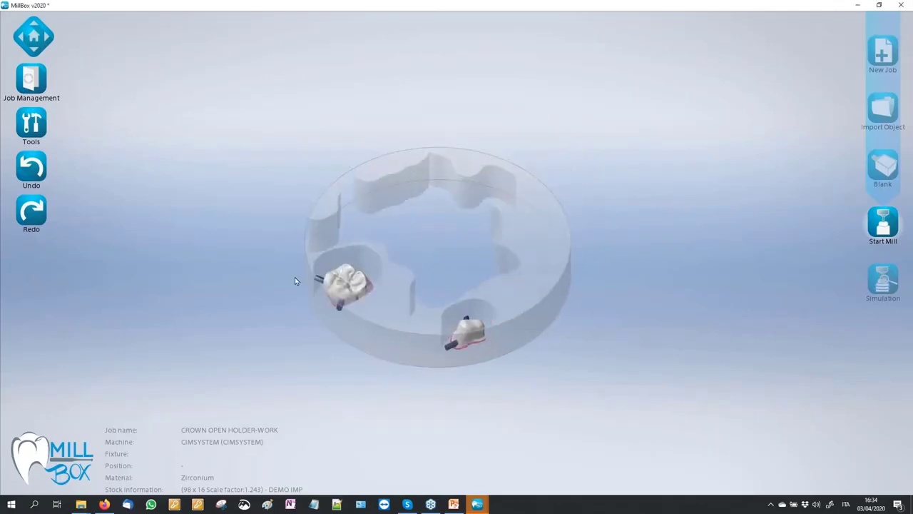
scroll(295, 279, "up", 2)
left_click(43, 123)
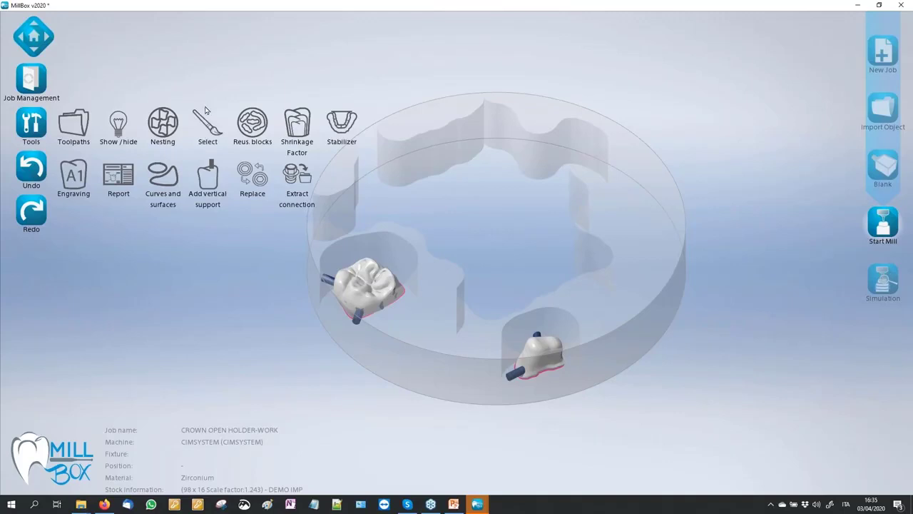
left_click(207, 125)
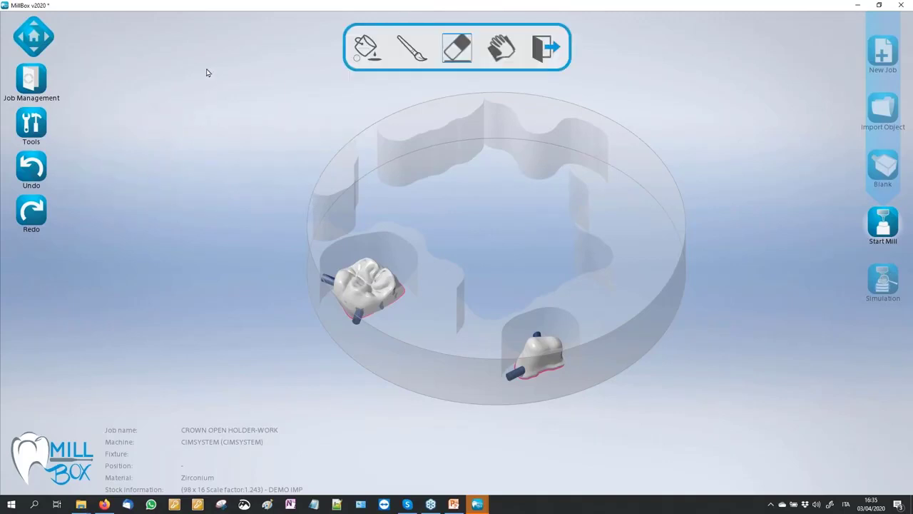
left_click(547, 62)
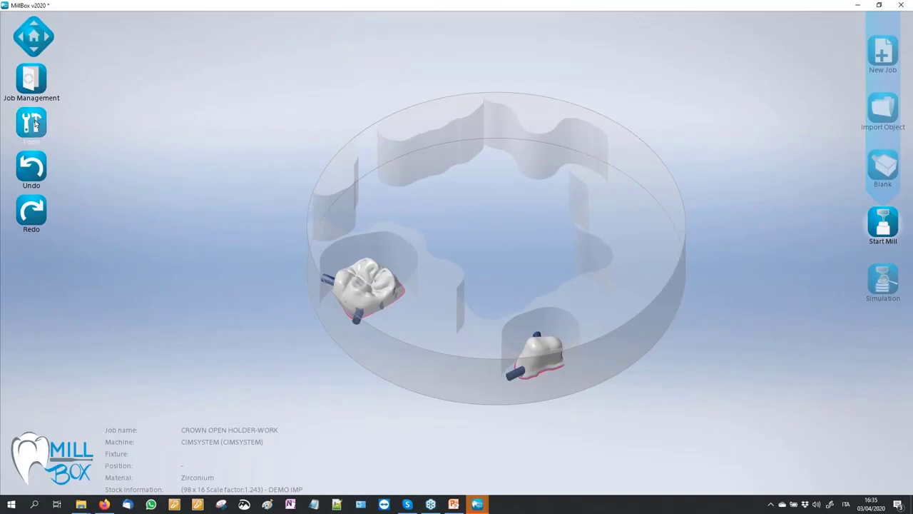
- Open the shrinkage factor tool to check the disc's uniform scale factor, and close it
scroll(456, 188, "down", 3)
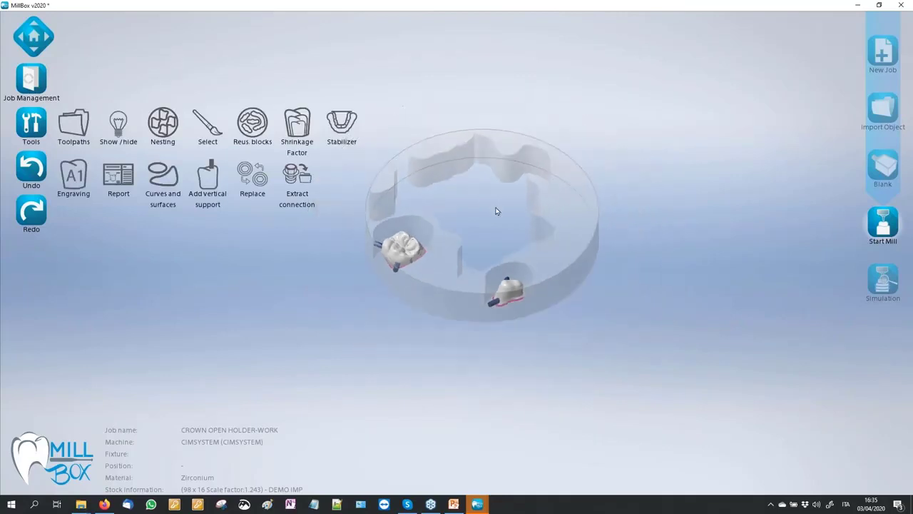
scroll(426, 107, "up", 2)
scroll(438, 127, "up", 1)
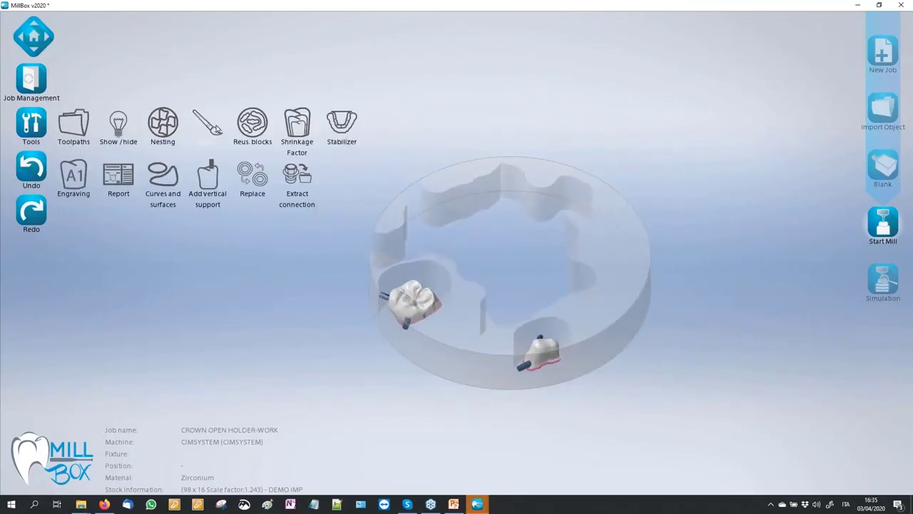
left_click(296, 127)
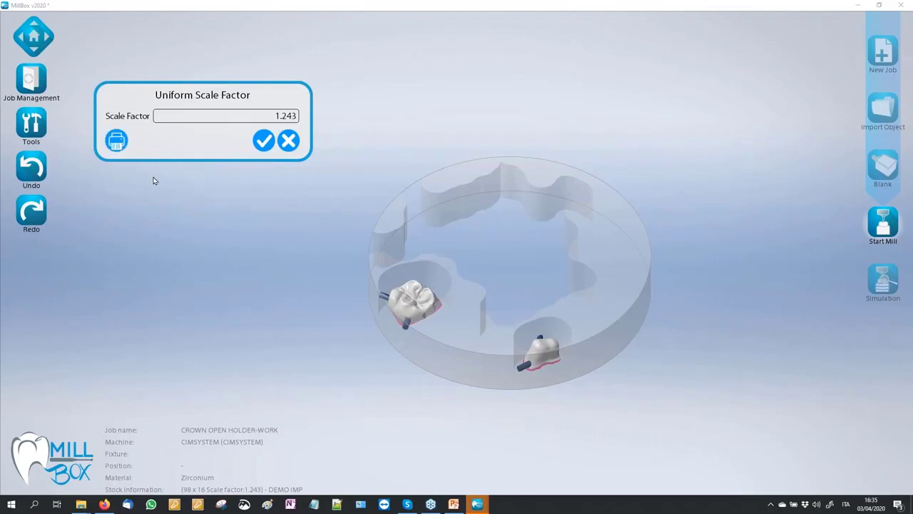
left_click(284, 147)
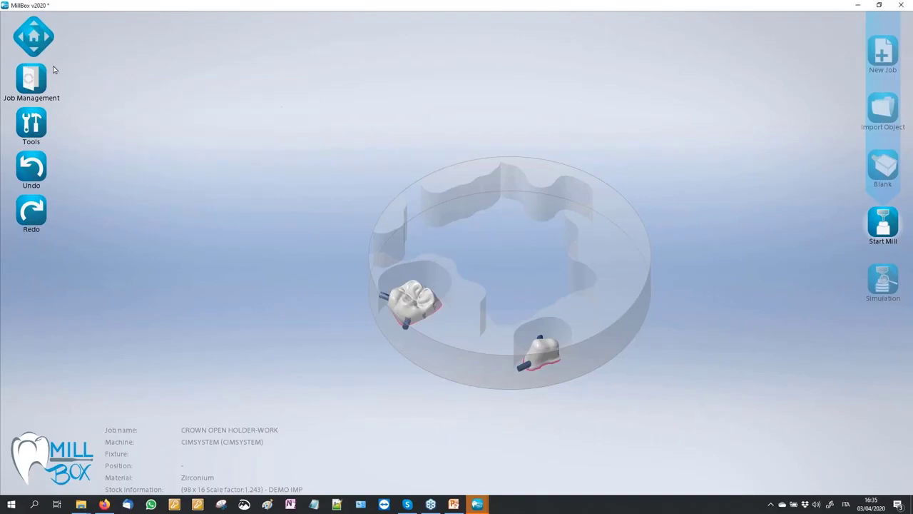
left_click(31, 123)
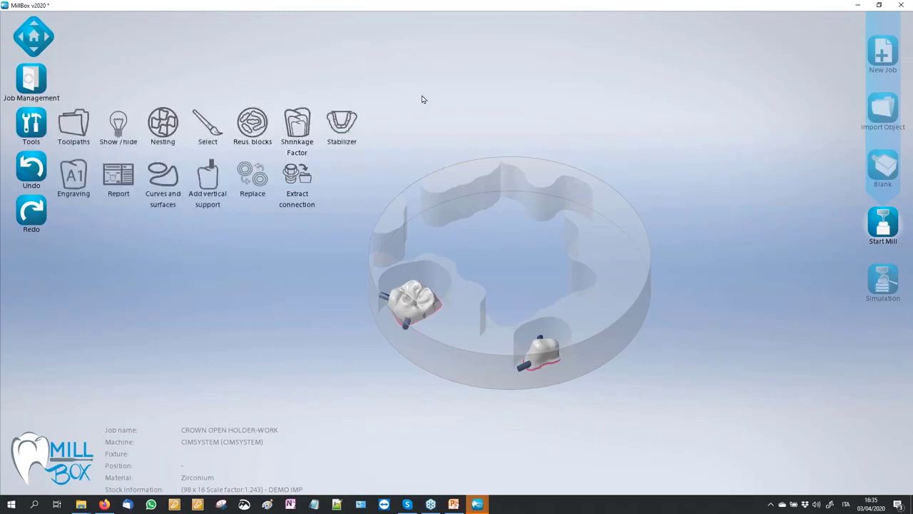
scroll(407, 101, "down", 2)
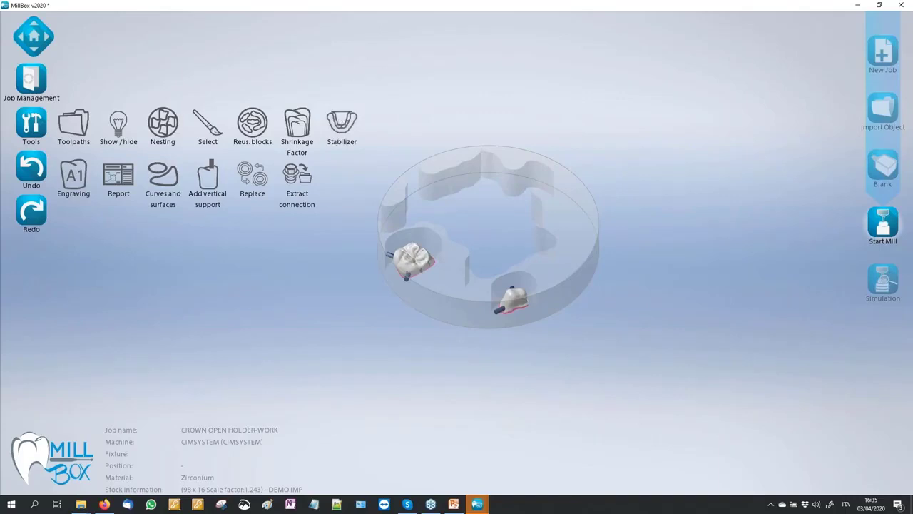
left_click(42, 125)
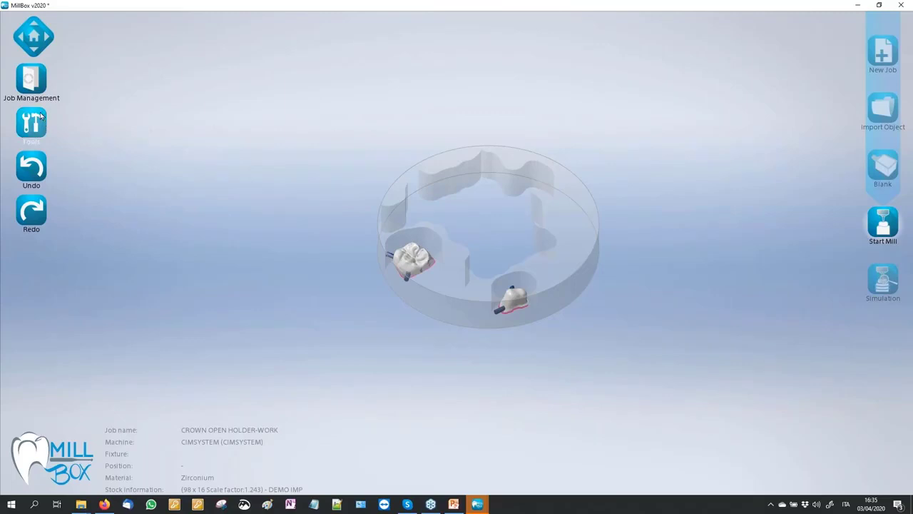
- Open the project FULL ARCH ZR STAB-WORK.MBP from the FULL ARCH ZR STAB folder
left_click(40, 78)
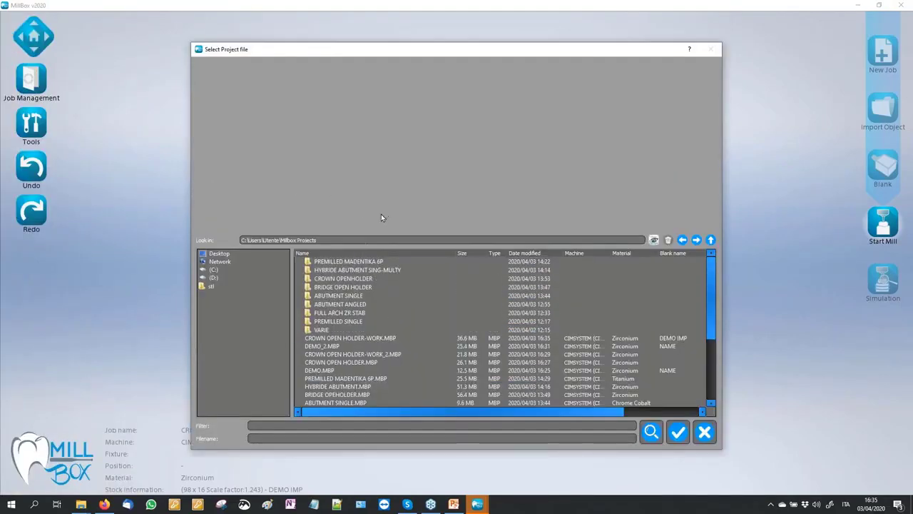
double_click(360, 312)
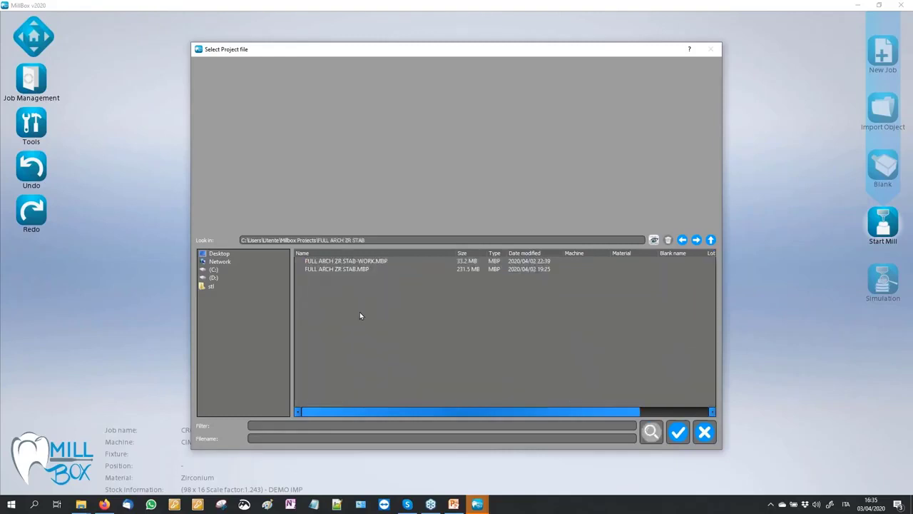
left_click(368, 262)
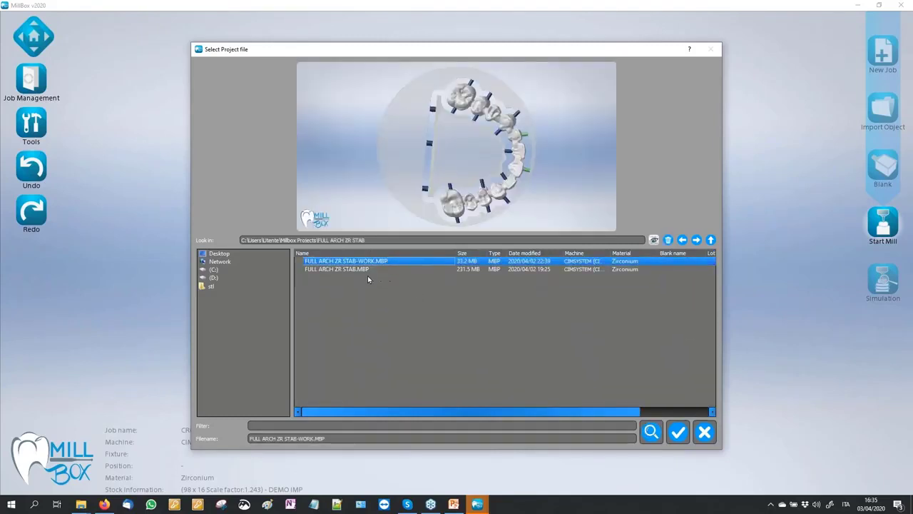
left_click(351, 270)
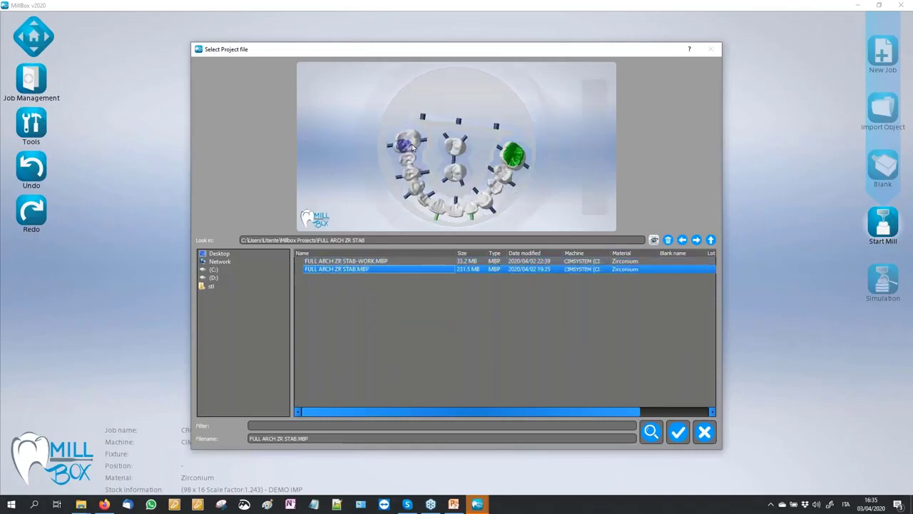
left_click(385, 262)
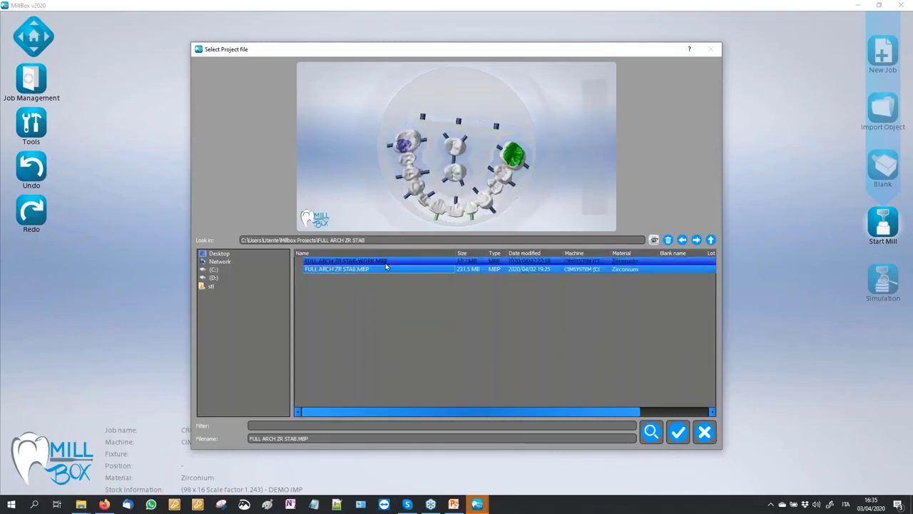
left_click(677, 436)
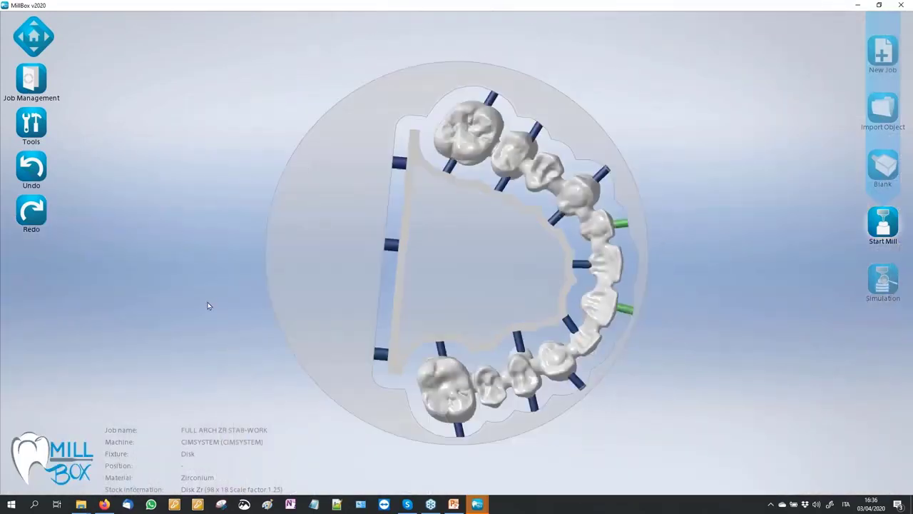
- Open the Stabilizer tool on the full arch, thicken the plate inside the existing stabilizer and inspect its underside
middle_click_drag(208, 305, 300, 301)
right_click_drag(300, 302, 90, 119)
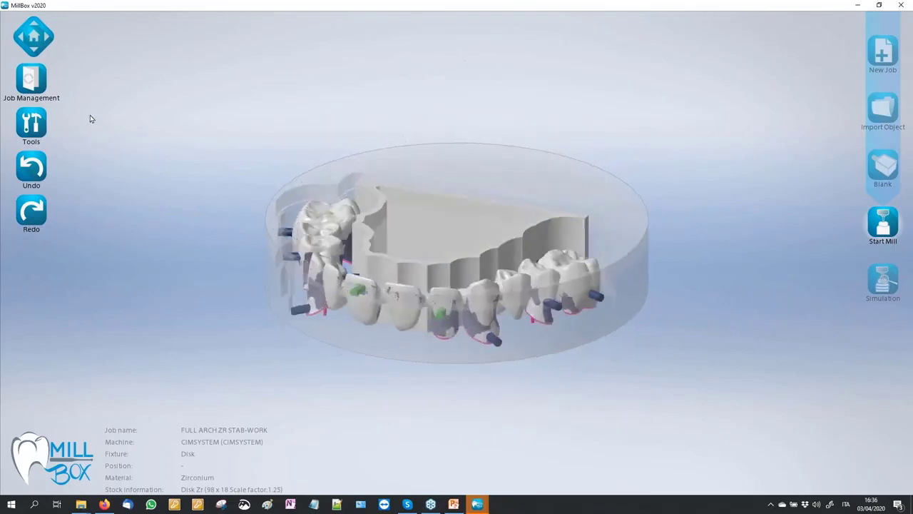
left_click(30, 123)
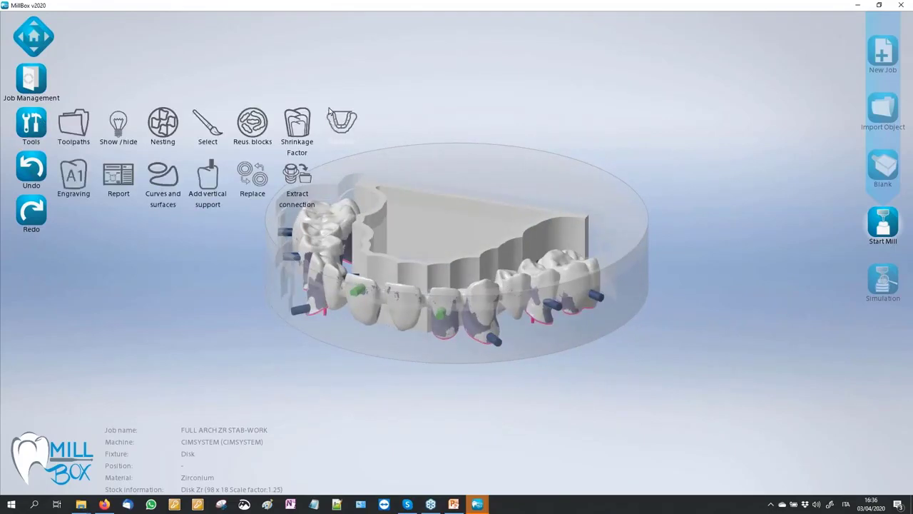
left_click(333, 116)
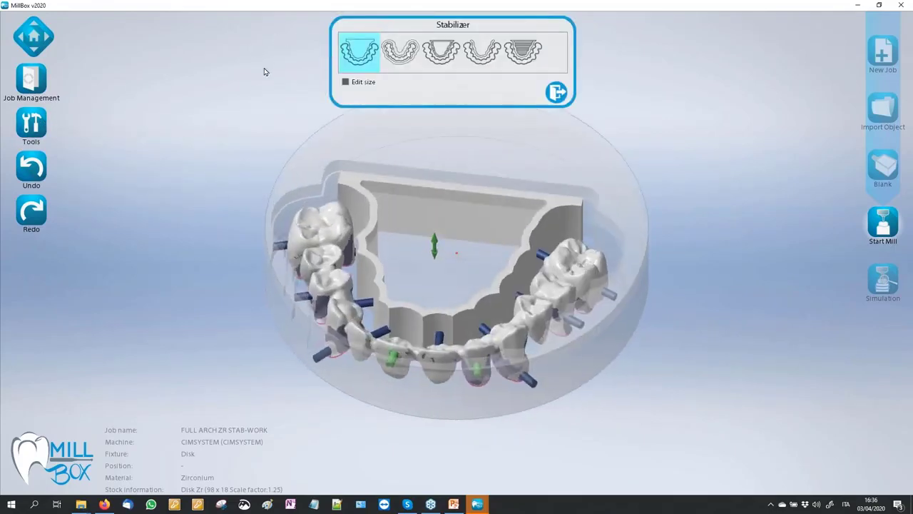
mouse_move(265, 70)
right_mouse_down()
mouse_move(278, 67)
mouse_move(252, 59)
right_mouse_up()
right_click_drag(262, 115, 268, 106)
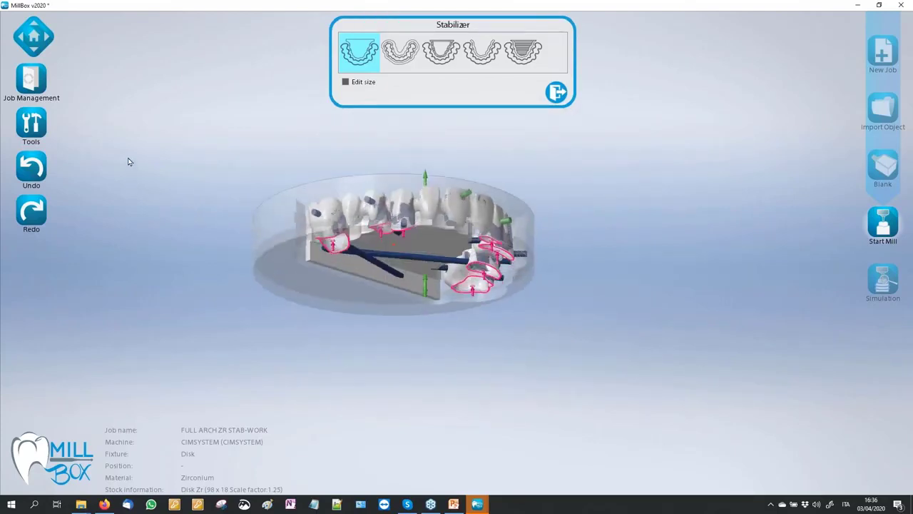
- Exit the Stabilizer tool and delete the two long pins that cross the underside of the stabilizer
scroll(325, 236, "up", 3)
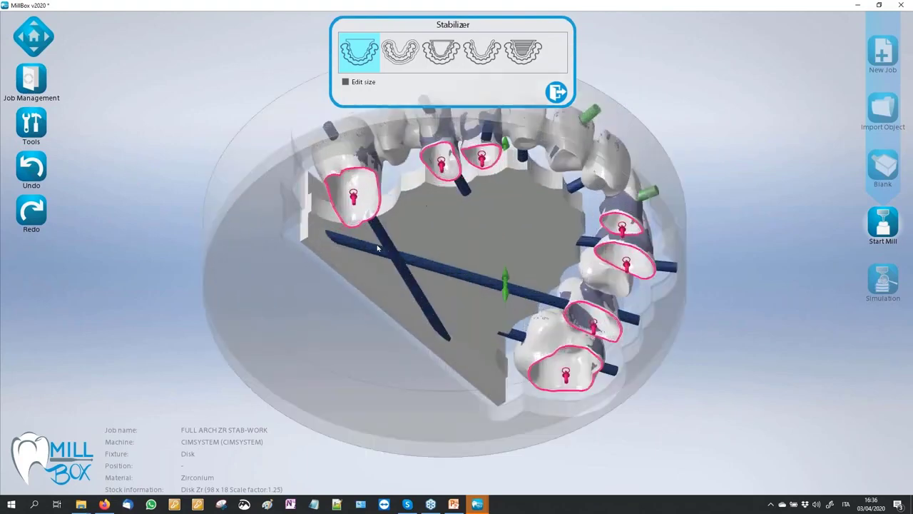
left_click(393, 260)
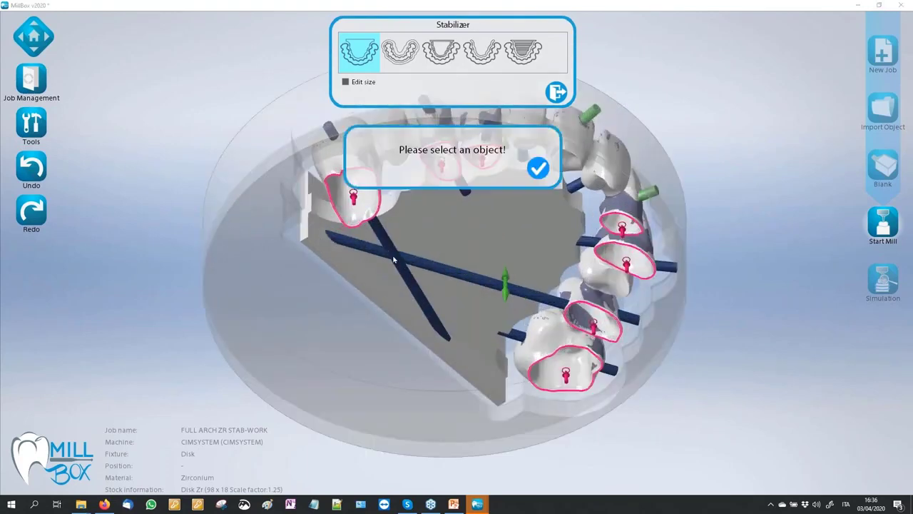
left_click(540, 171)
left_click(554, 99)
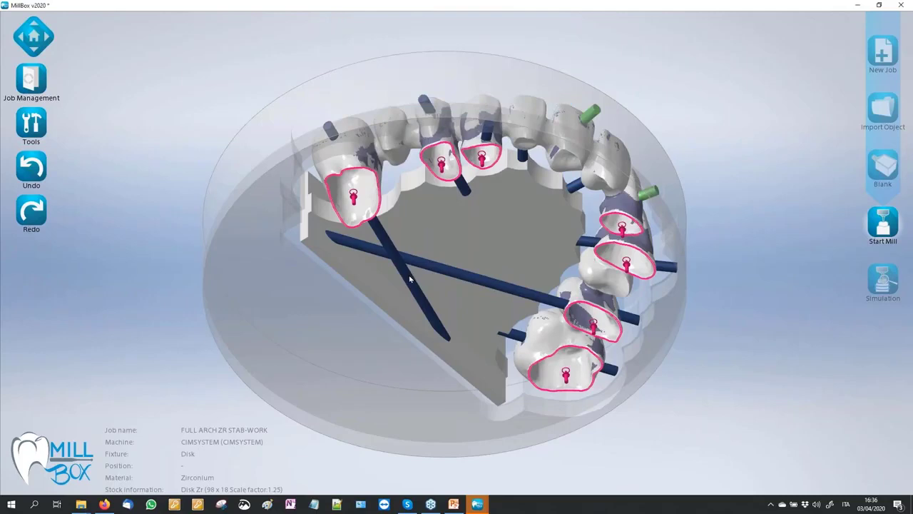
left_click(410, 277)
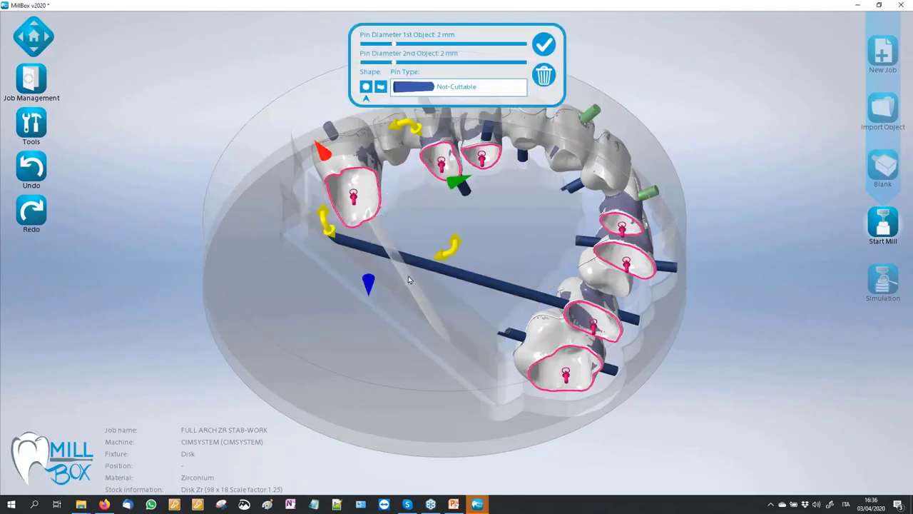
left_click(408, 276)
left_click(438, 270)
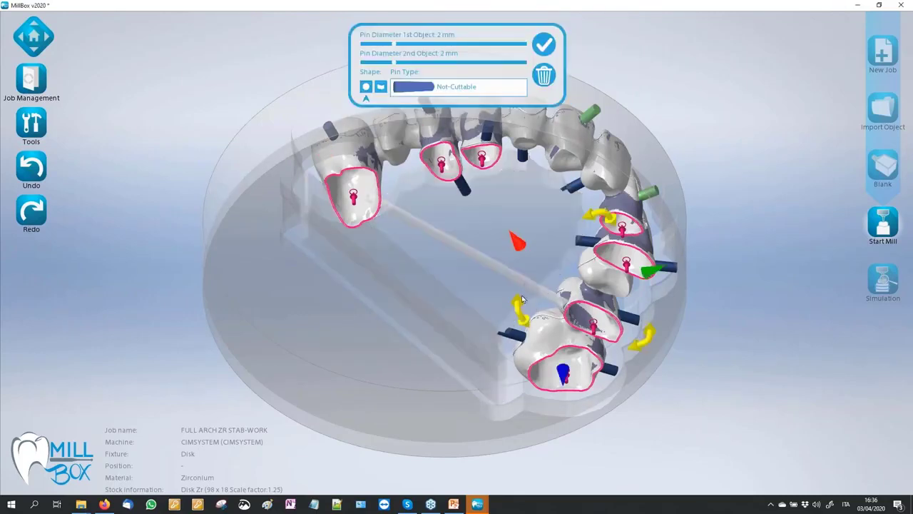
right_click_drag(467, 286, 453, 303)
left_click_drag(592, 151, 595, 133)
left_click(652, 84)
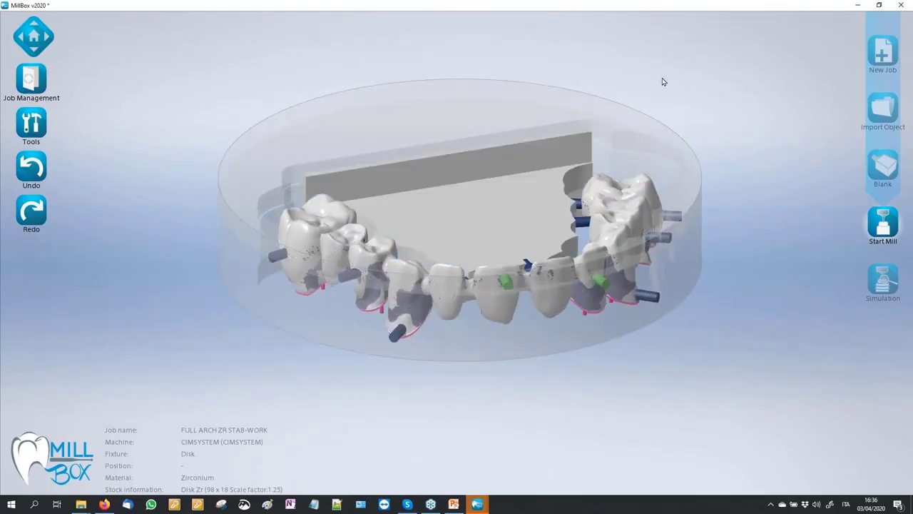
- Reopen the Stabilizer tool and examine the plate, its vertical adjustment arrows and its fit in the disc from several angles
scroll(683, 94, "up", 4)
right_click_drag(710, 115, 317, 196)
left_click(31, 125)
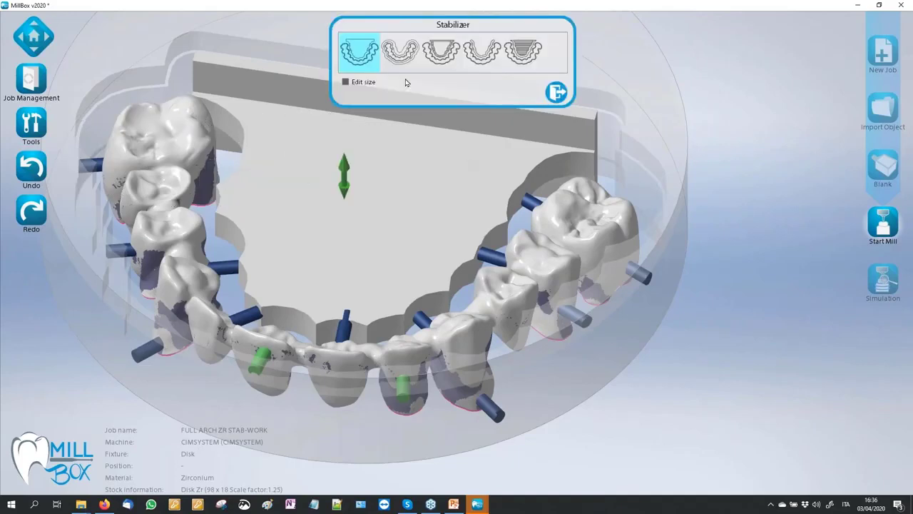
left_click_drag(347, 169, 347, 149)
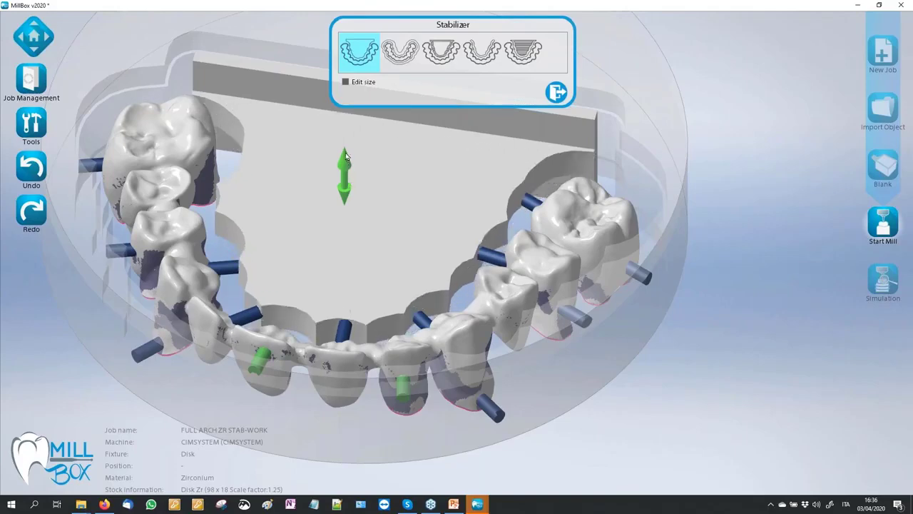
scroll(622, 194, "down", 2)
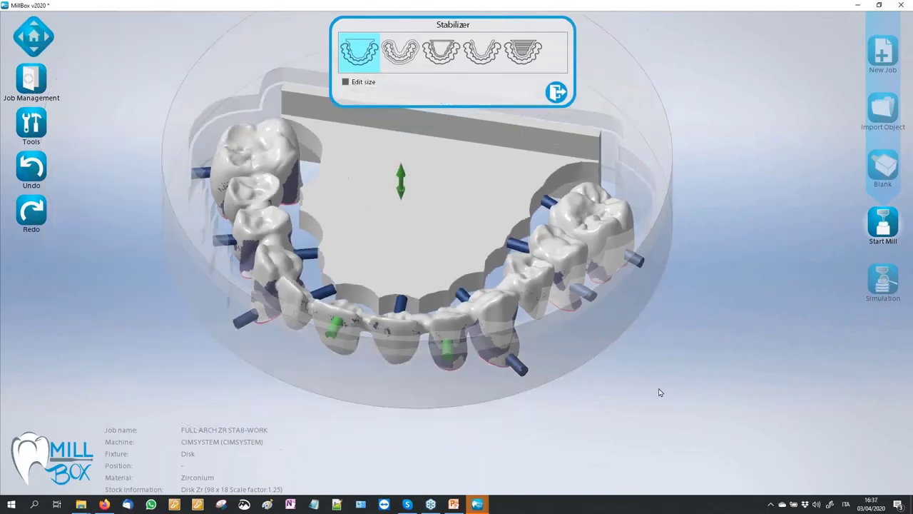
right_click_drag(660, 391, 639, 389)
scroll(211, 333, "down", 2)
mouse_move(211, 334)
right_mouse_down()
mouse_move(253, 345)
mouse_move(223, 334)
right_mouse_up()
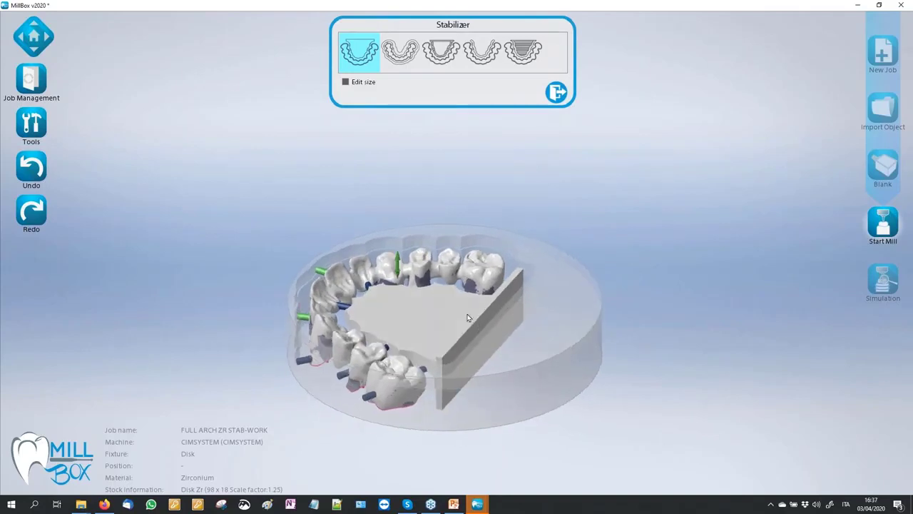
right_click_drag(381, 179, 332, 205)
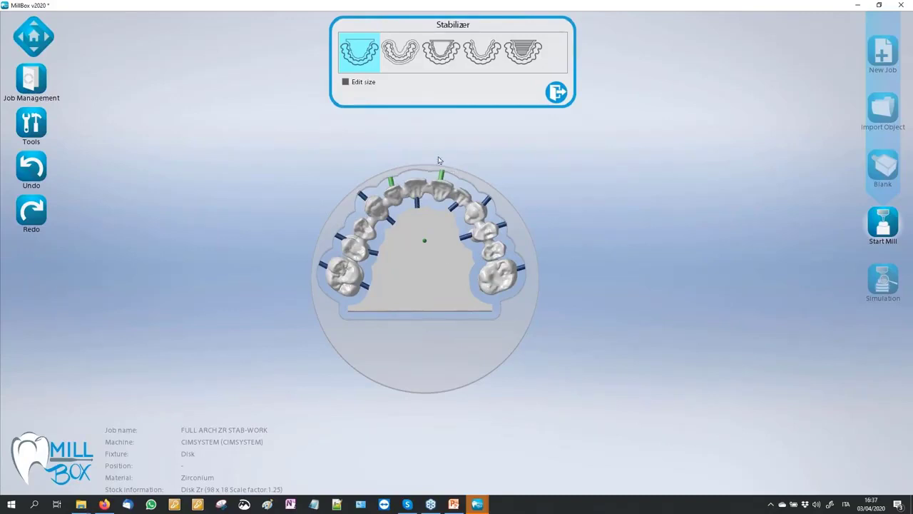
right_click_drag(278, 174, 319, 126)
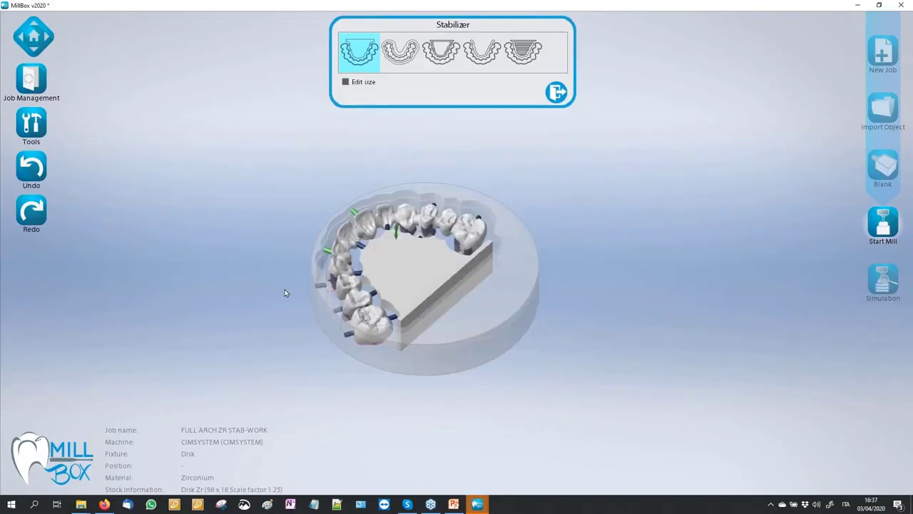
right_click_drag(284, 293, 223, 222)
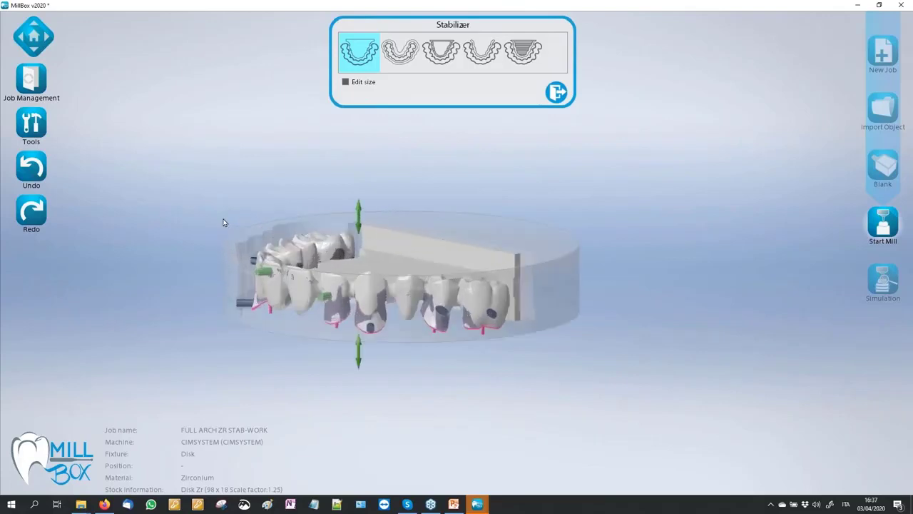
scroll(292, 334, "up", 4)
right_click_drag(333, 325, 452, 162)
left_click_drag(510, 132, 512, 136)
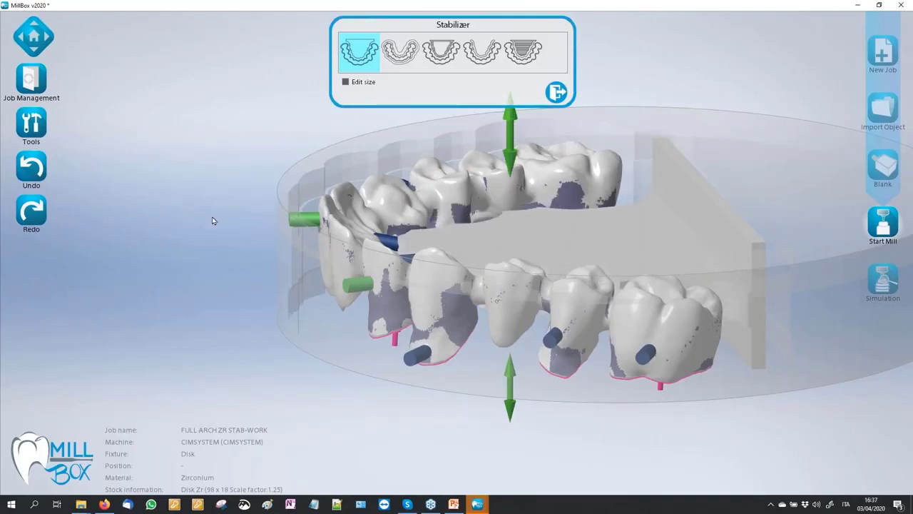
- Replace the plate with a contour stabilizer surrounding the whole arch, thickness 1.5 and height 1, and exit the tool
scroll(250, 249, "down", 3)
middle_click_drag(223, 128, 223, 149)
left_click(410, 62)
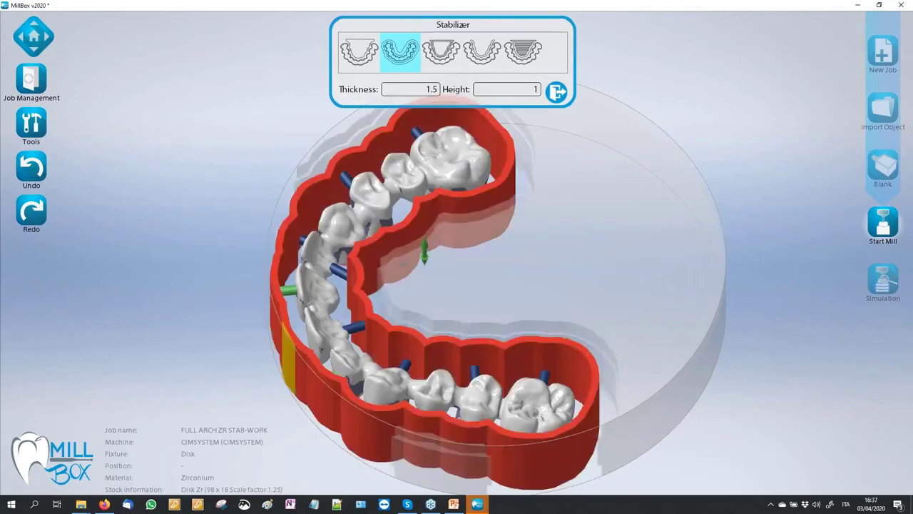
scroll(228, 170, "down", 3)
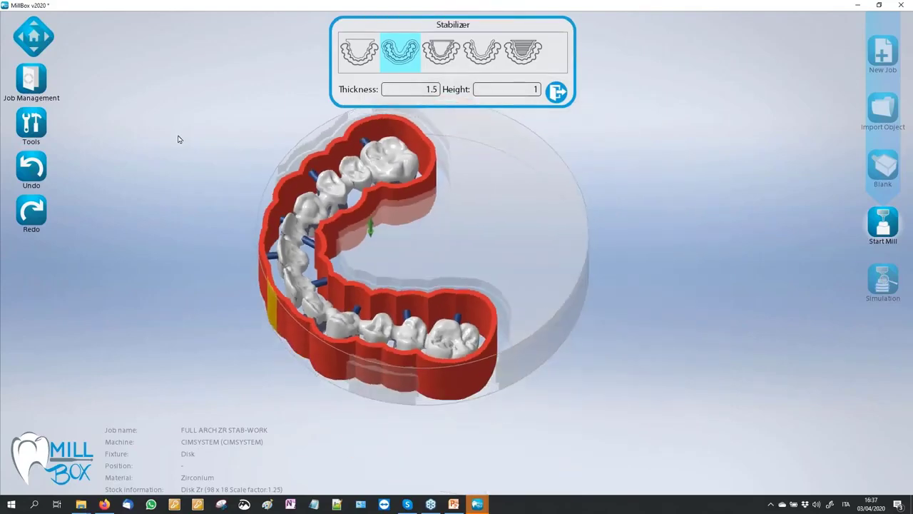
right_click_drag(180, 139, 172, 163)
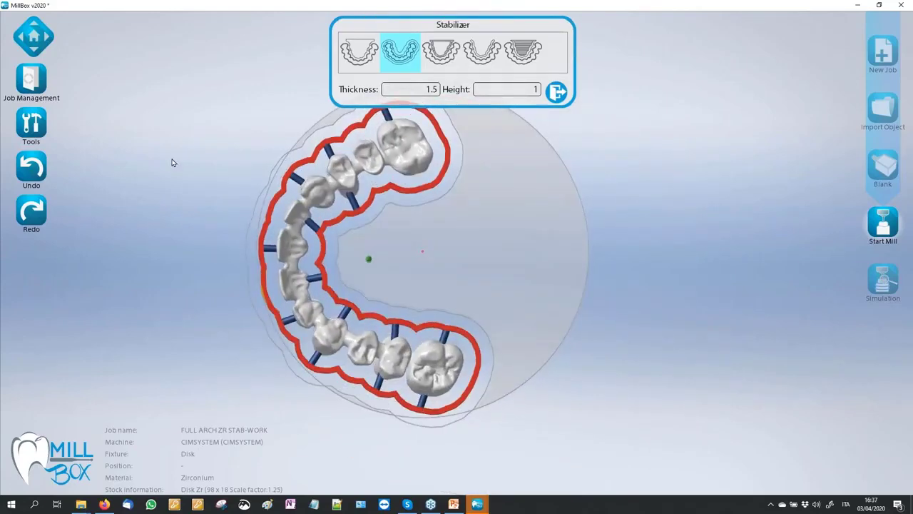
left_click(557, 92)
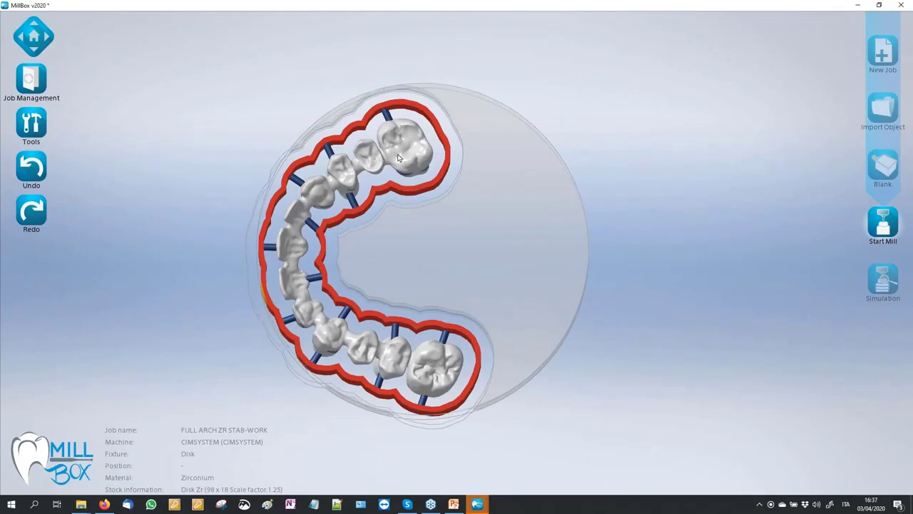
- Move and rotate the framework bridge with its red stabilizer ring inside the disc, turning the arch about a quarter turn
left_click(400, 158)
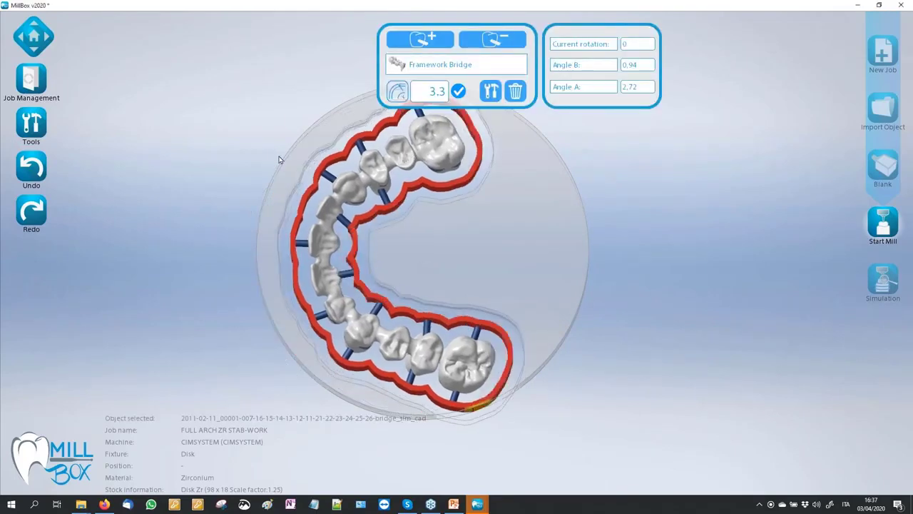
left_click(555, 233)
right_click_drag(556, 233, 591, 258)
mouse_move(395, 123)
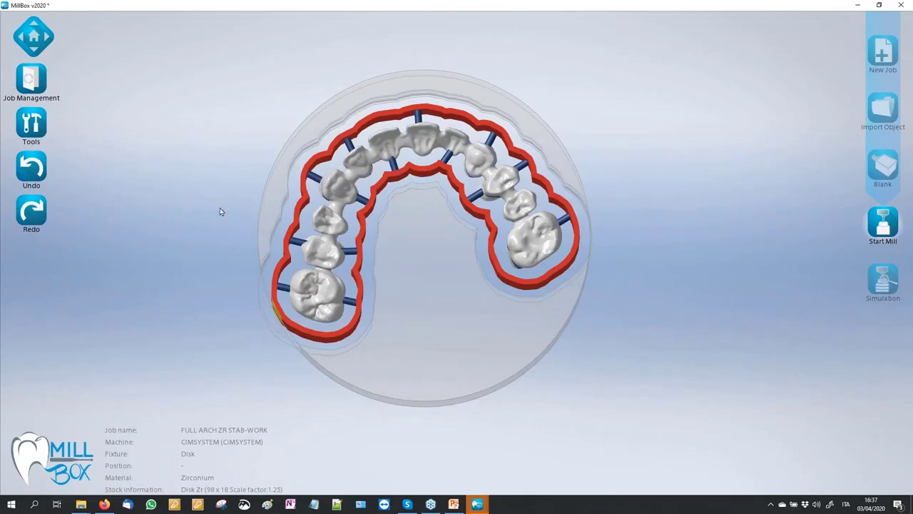
middle_click_drag(217, 202, 232, 169)
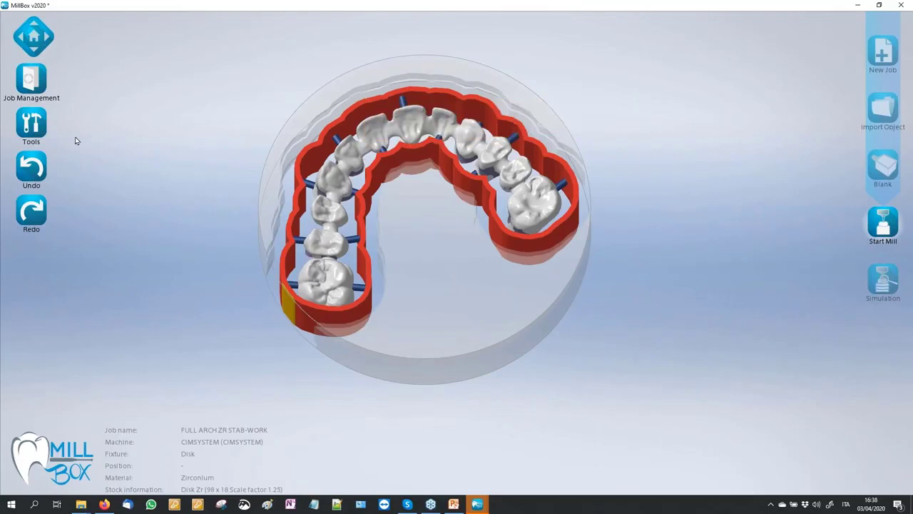
- Reopen the Stabilizer tool and replace the ring with a closed inner-contour stabilizer with a straight crossbar, thickness 1.5 and height 3
left_click(30, 123)
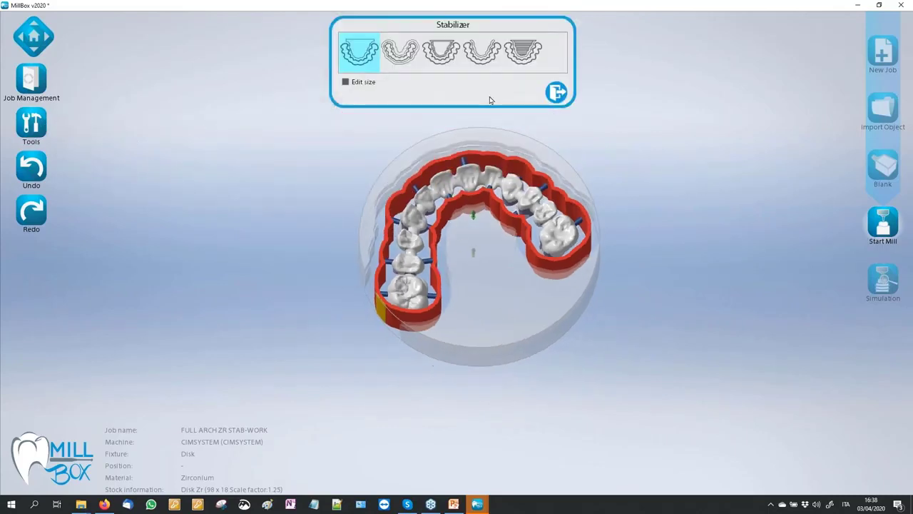
left_click(441, 60)
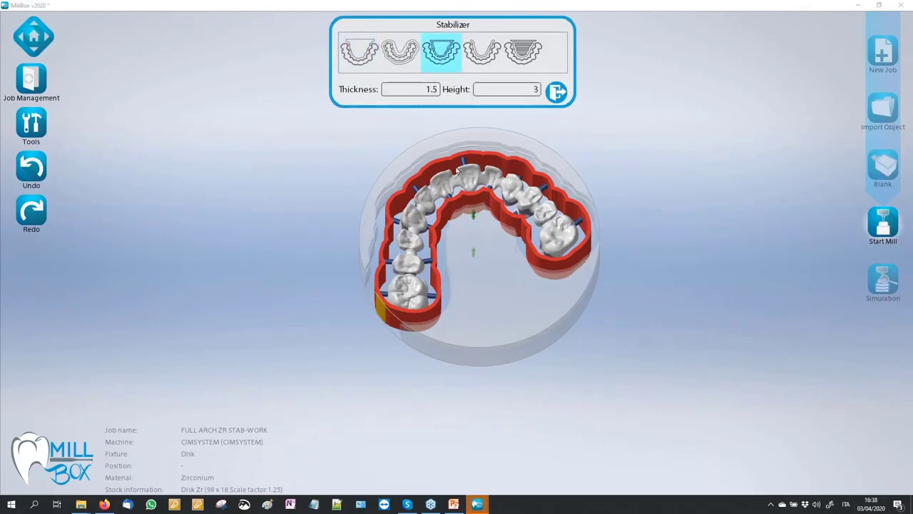
left_click(471, 178)
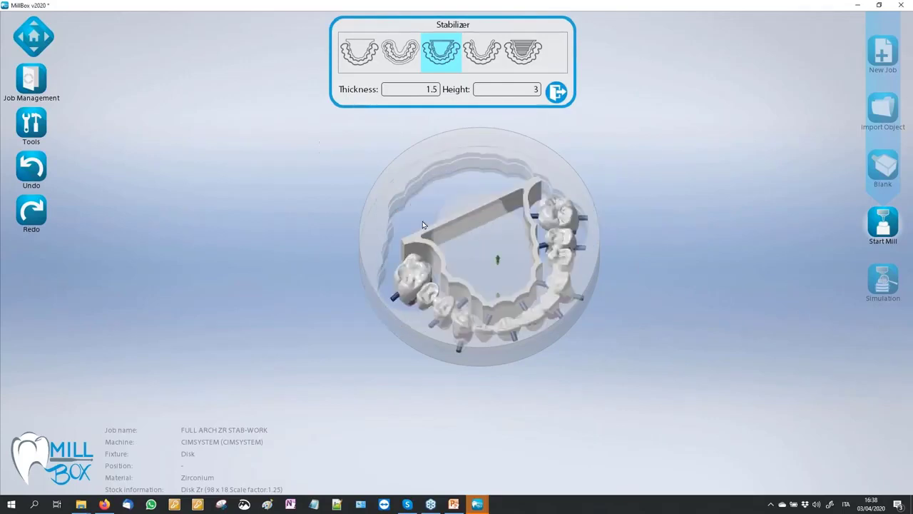
left_click_drag(518, 243, 634, 289)
scroll(603, 290, "up", 7)
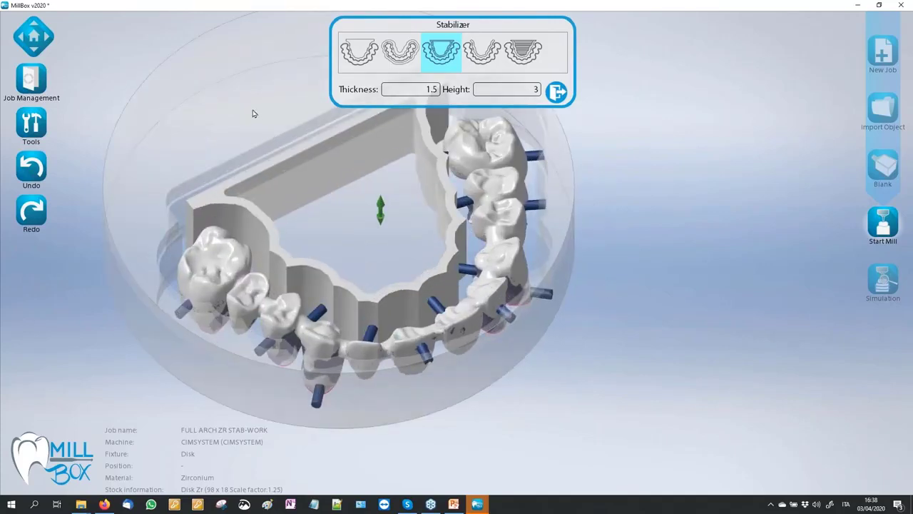
scroll(255, 114, "up", 2)
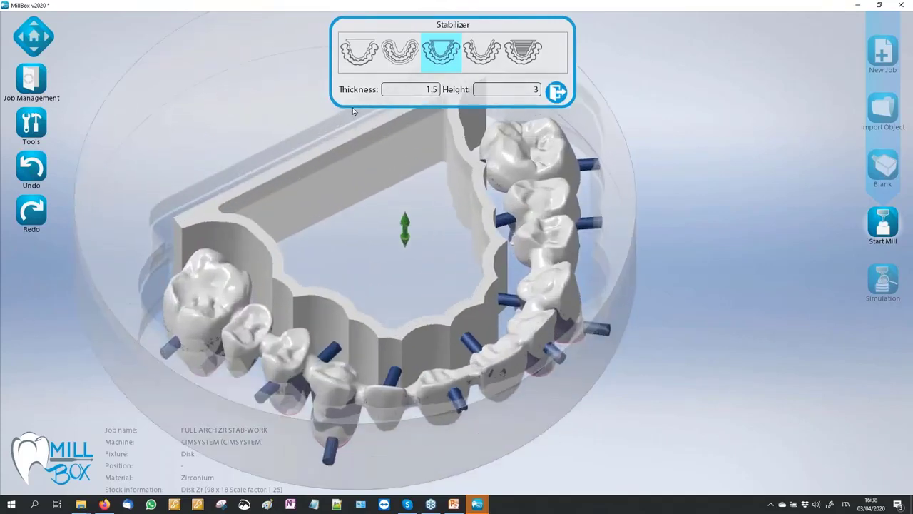
- Set the closed inner-contour stabilizer's thickness to 2 and its height to -3
double_click(425, 87)
type("2")
double_click(537, 89)
left_click(540, 170)
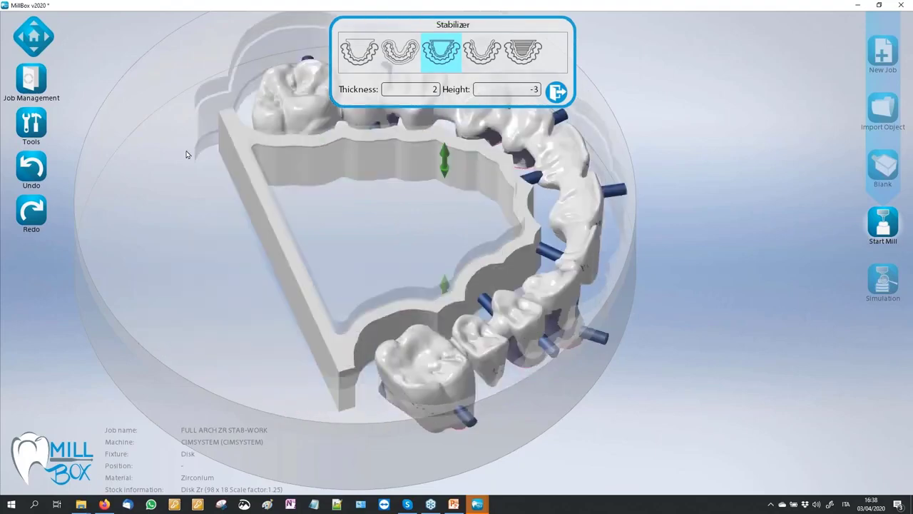
- Examine the closed inner-contour stabilizer's crossbar, its vertical position in the disc and the pins joining it to the arch
scroll(191, 204, "down", 3)
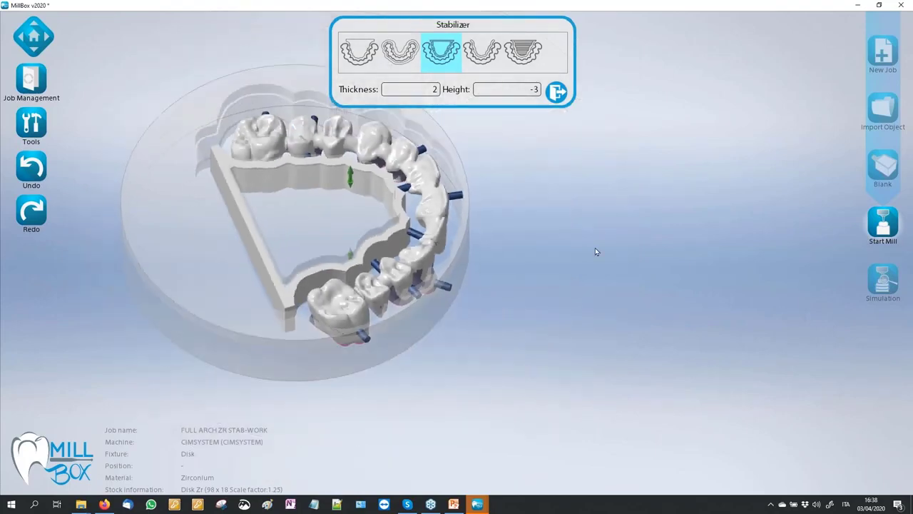
middle_click_drag(595, 247, 656, 222)
scroll(731, 258, "down", 2)
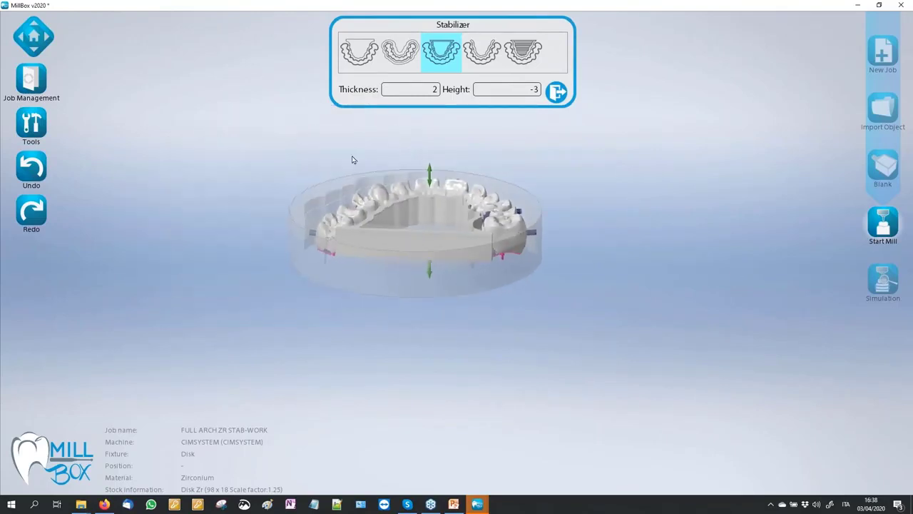
scroll(451, 245, "up", 5)
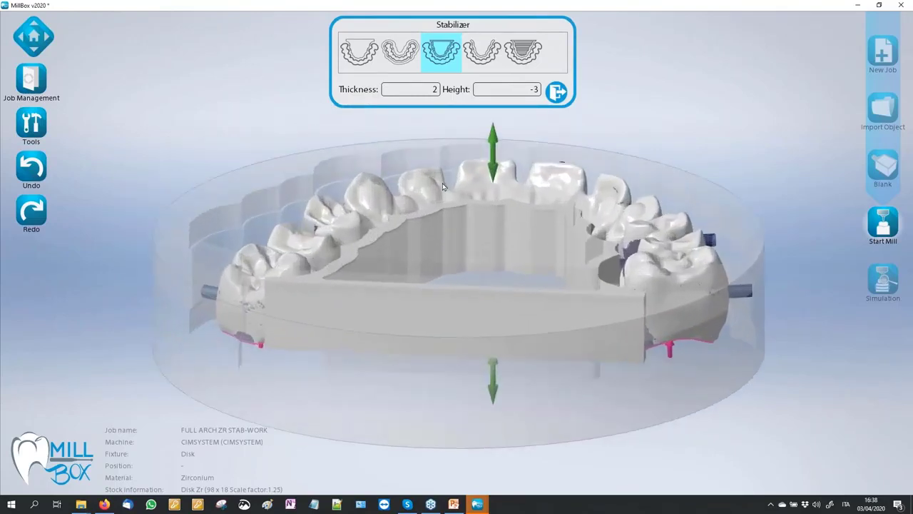
middle_click_drag(236, 132, 268, 172)
scroll(471, 384, "down", 3)
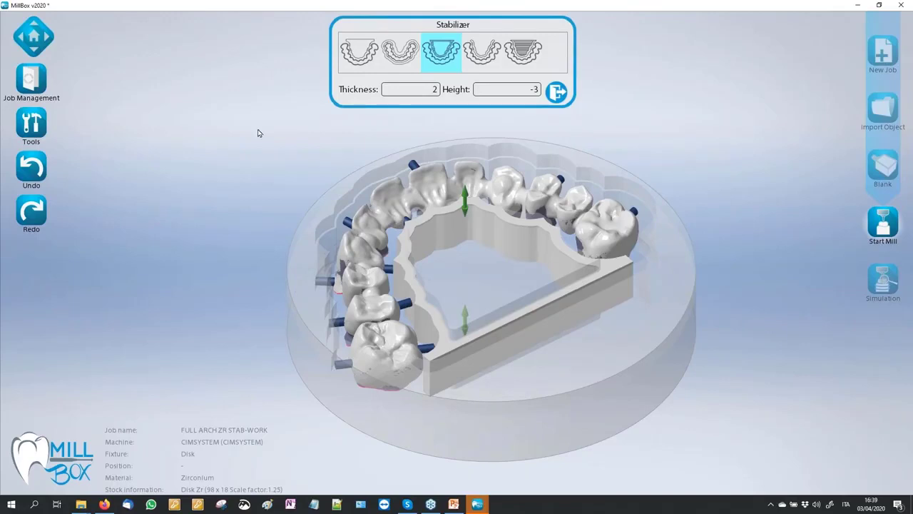
right_click_drag(239, 219, 265, 199)
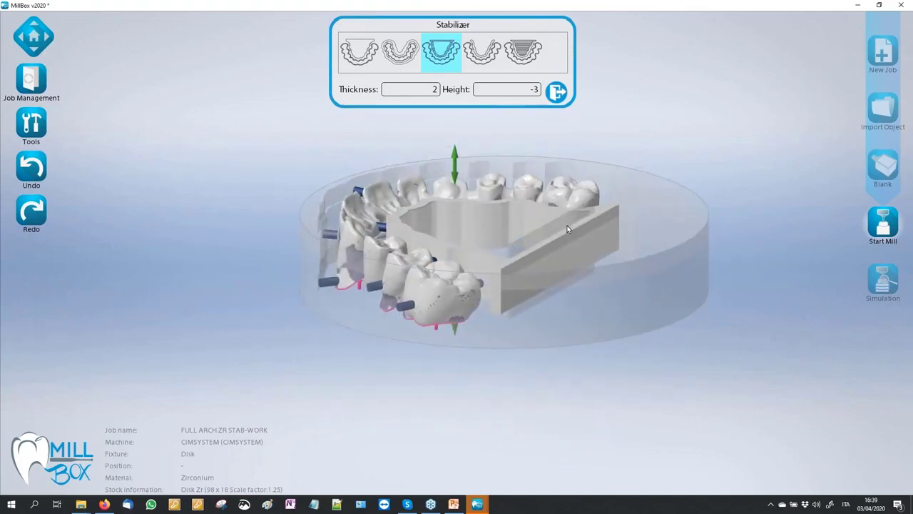
right_click_drag(568, 229, 556, 263)
scroll(382, 417, "down", 1)
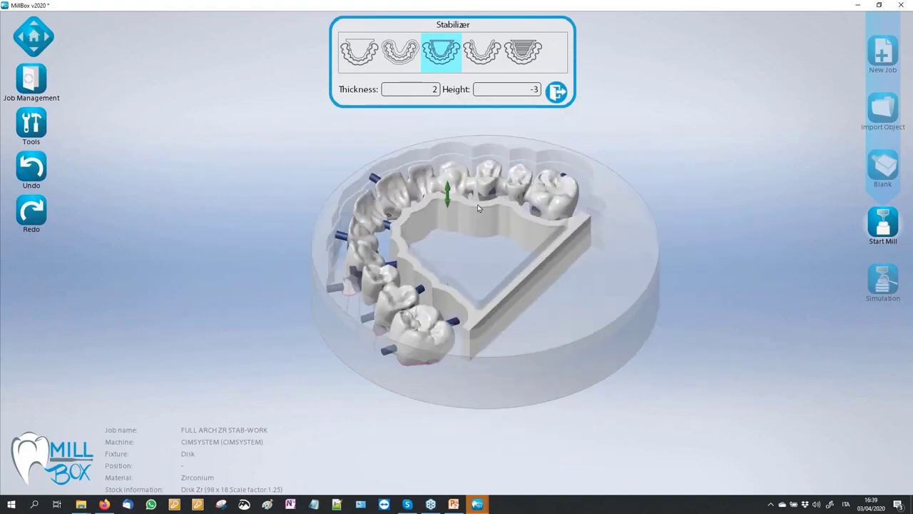
scroll(375, 239, "up", 3)
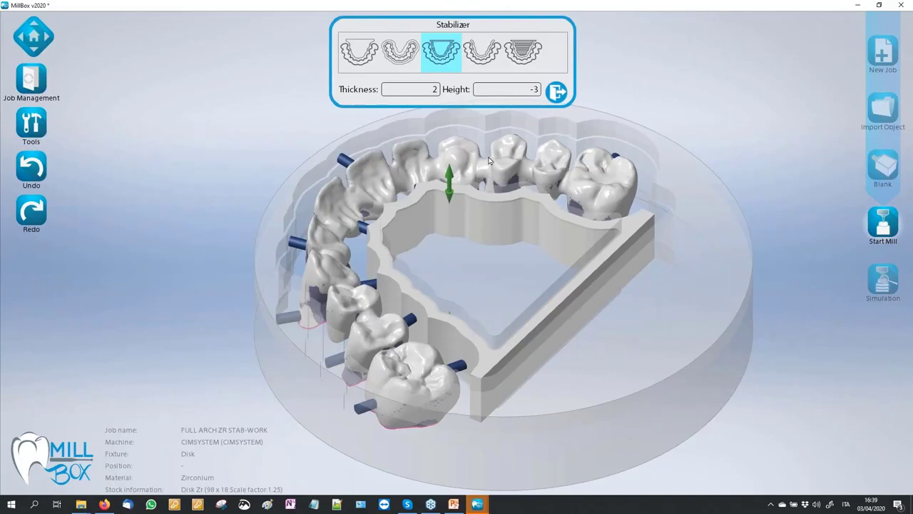
- Try the open inner-contour stabilizer, and replace it with the filled plate type at thickness 1.5 and height -6
left_click(482, 51)
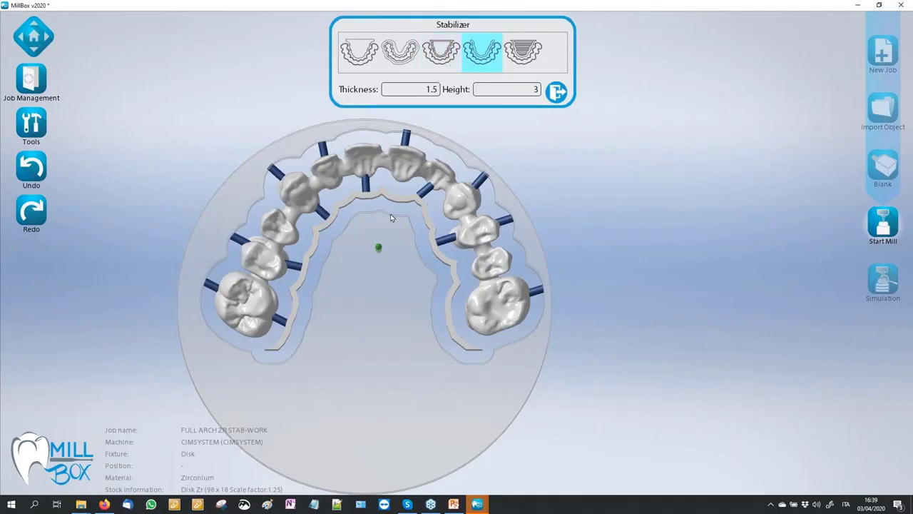
left_click(521, 53)
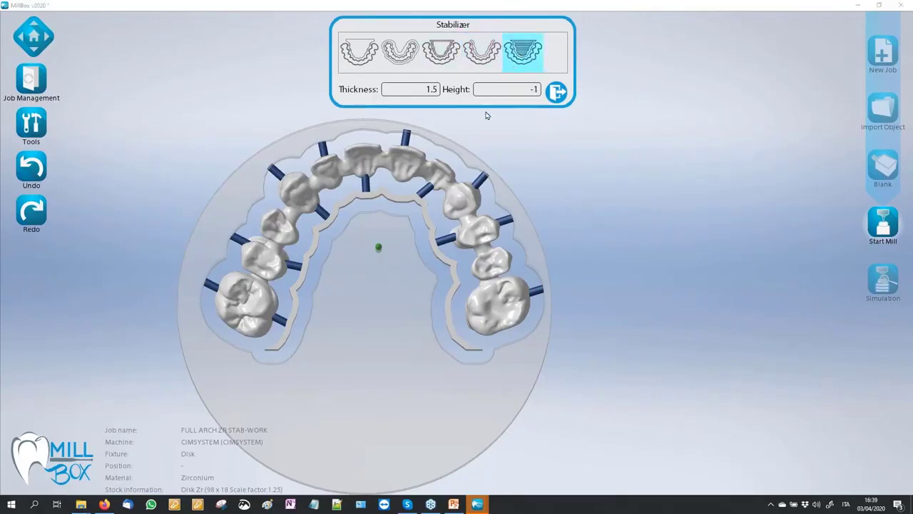
left_click(534, 89)
key("Return")
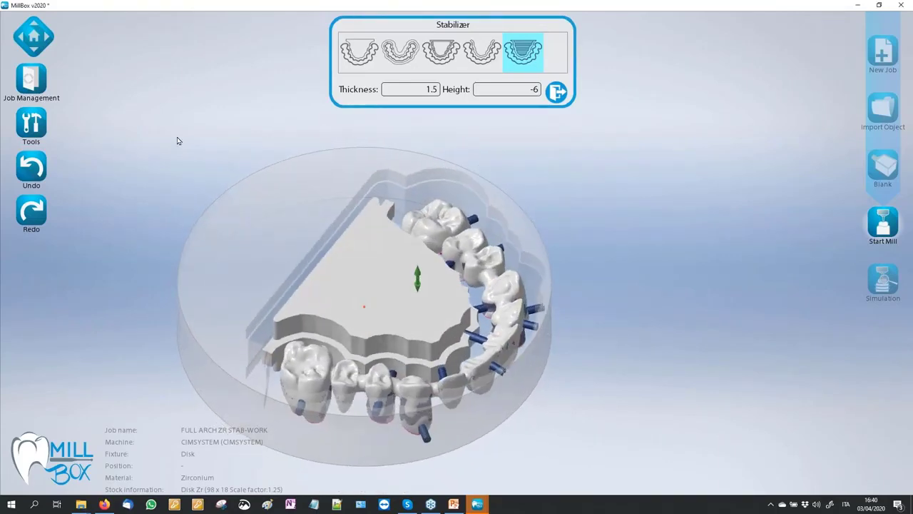
scroll(446, 331, "up", 3)
scroll(355, 230, "up", 3)
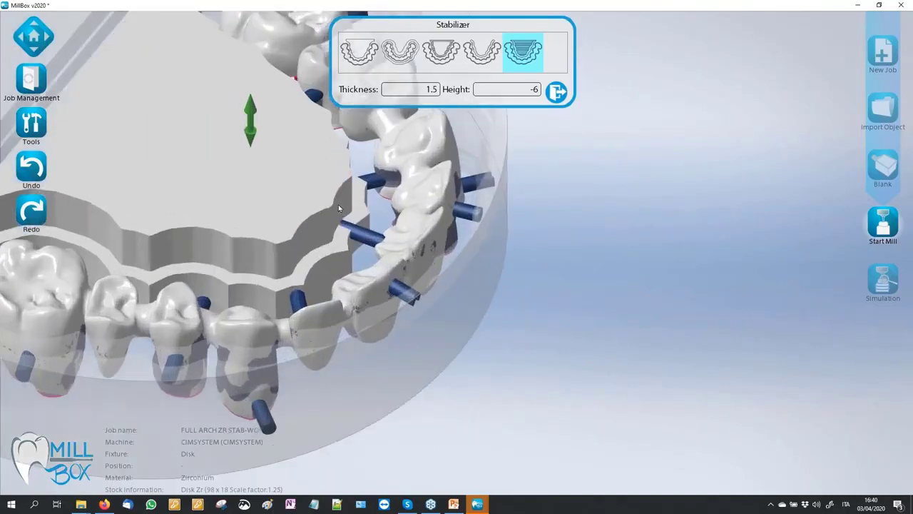
- Set the filled plate stabilizer's height to -4 and examine its stepped edge and end corners around the arch
double_click(534, 89)
left_click(417, 192)
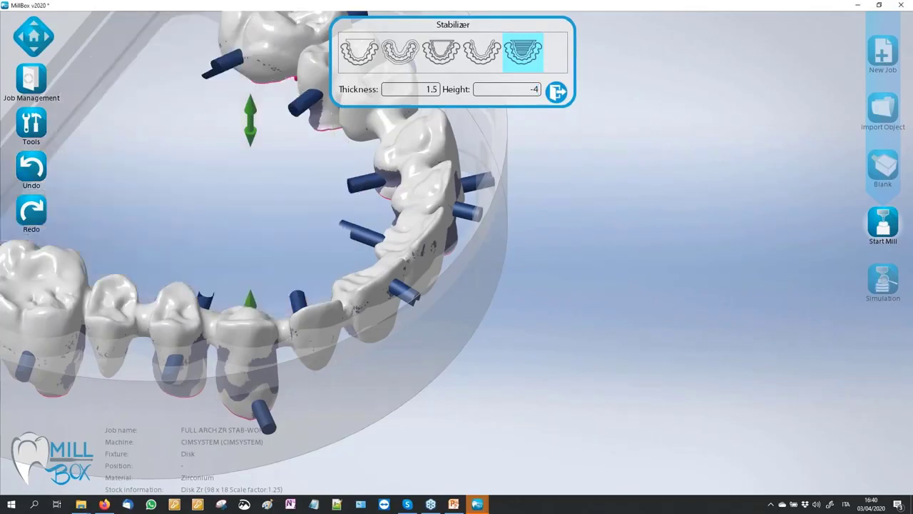
right_click_drag(417, 192, 378, 173)
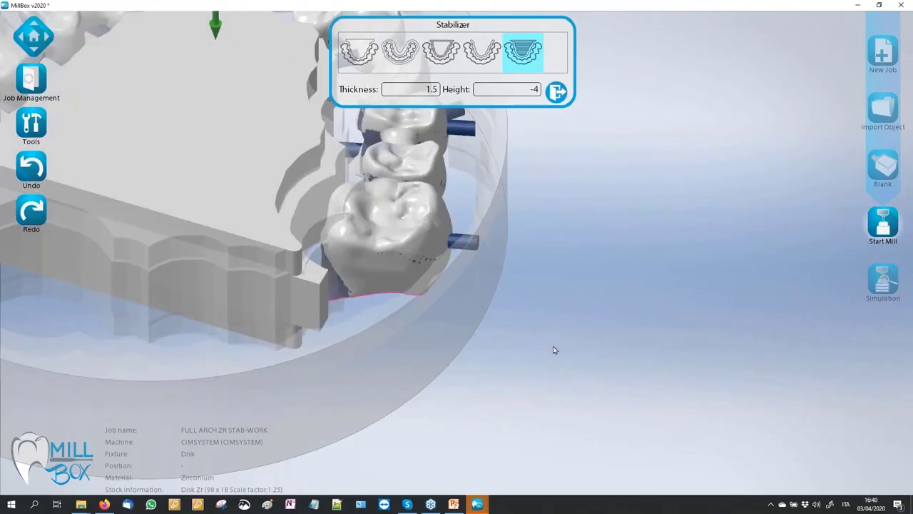
scroll(563, 394, "down", 2)
right_click_drag(555, 396, 495, 385)
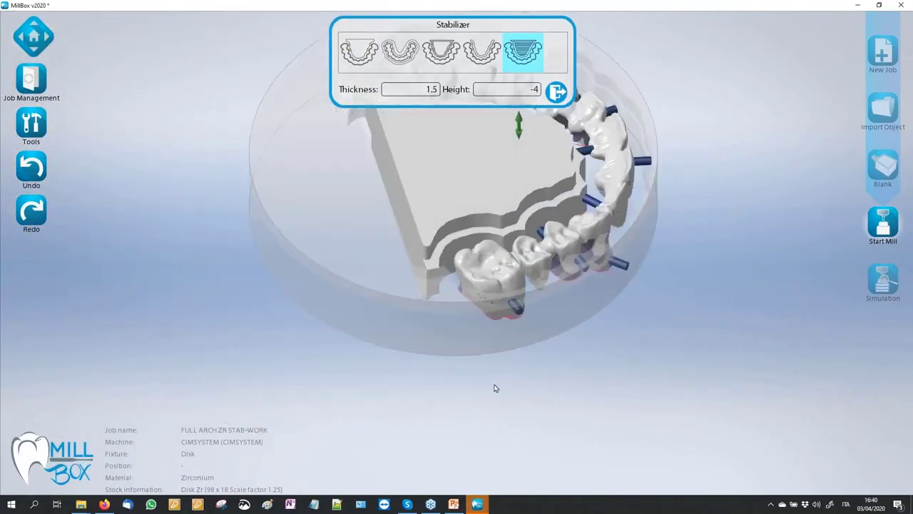
scroll(468, 386, "down", 3)
scroll(632, 227, "up", 5)
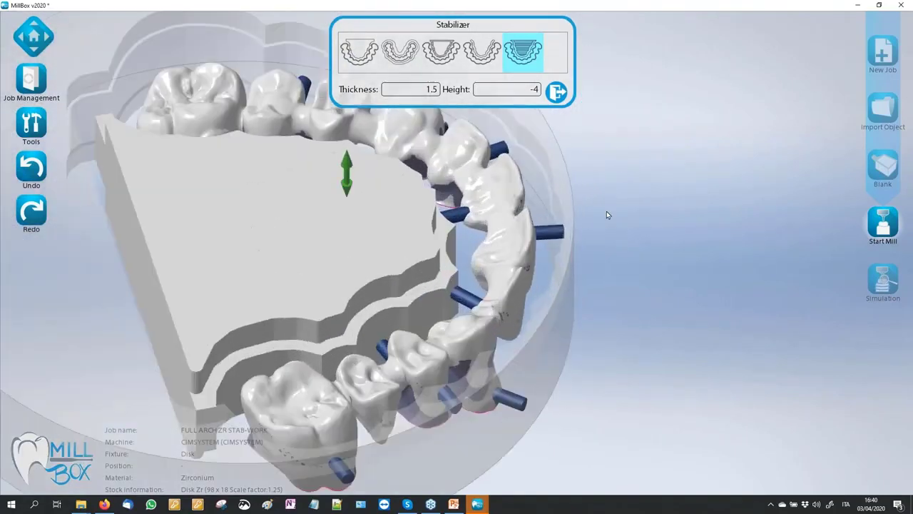
right_click_drag(606, 212, 587, 210)
scroll(460, 161, "up", 3)
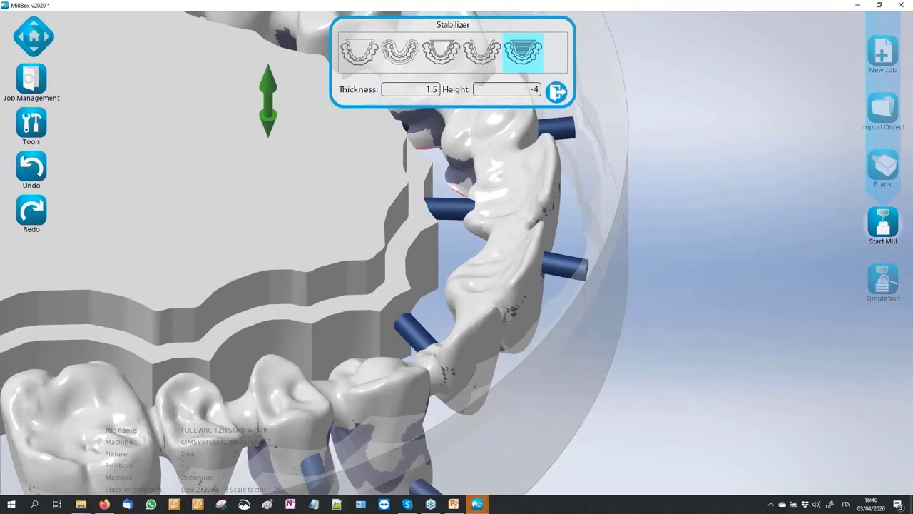
- Set the filled plate stabilizer's height to -6, inspect its stepped edge beside the teeth and exit the Stabilizer tool
double_click(536, 89)
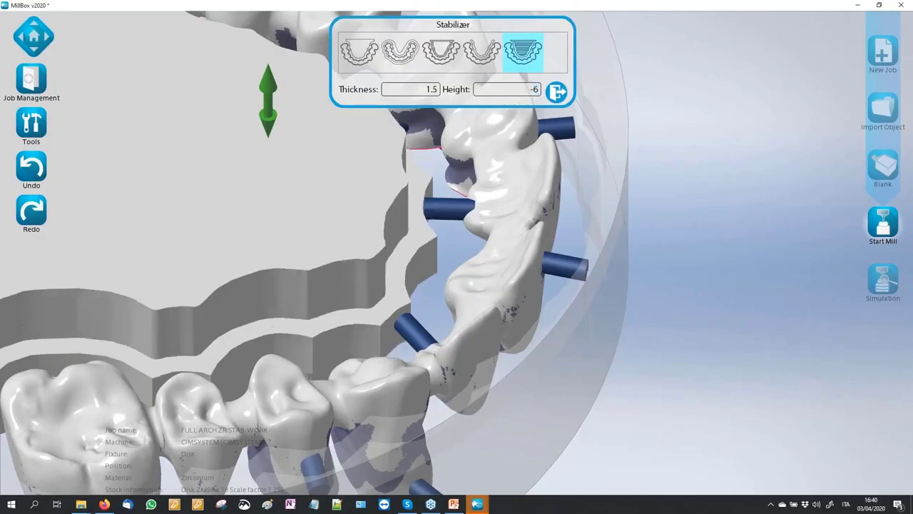
scroll(535, 173, "up", 3)
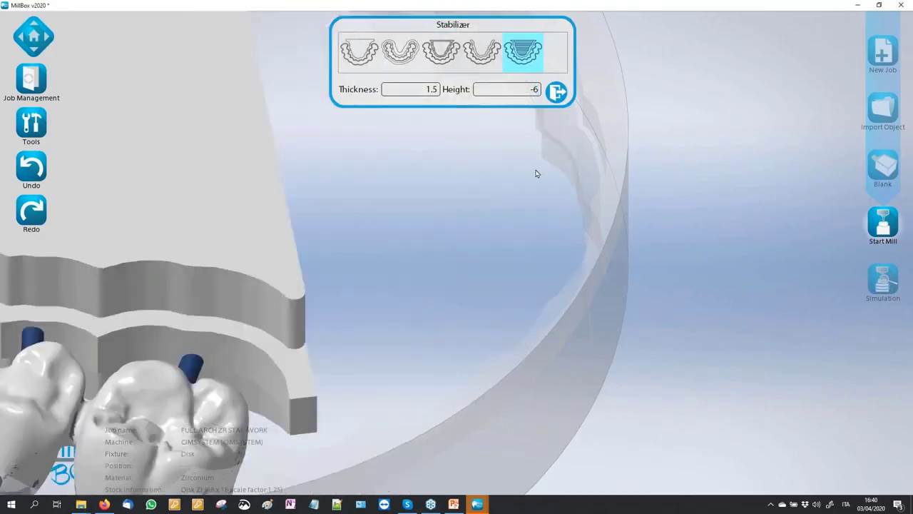
scroll(668, 237, "down", 5)
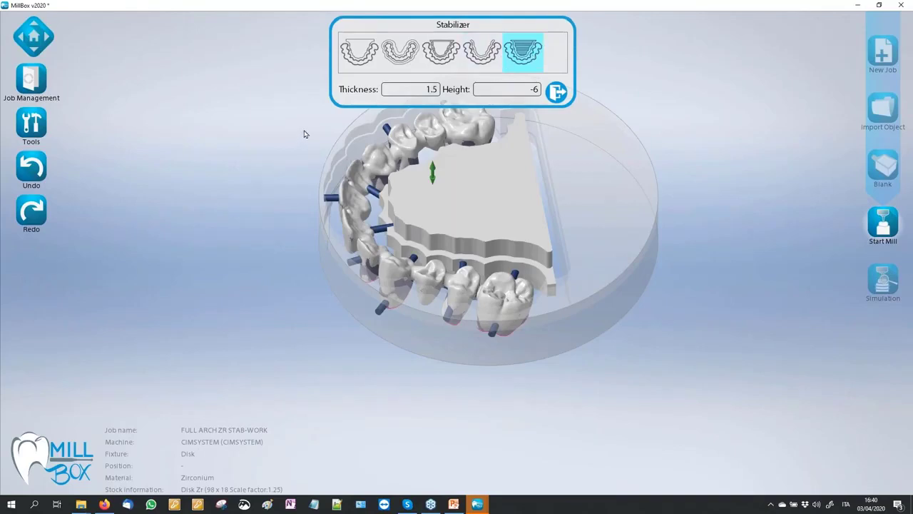
scroll(304, 135, "up", 3)
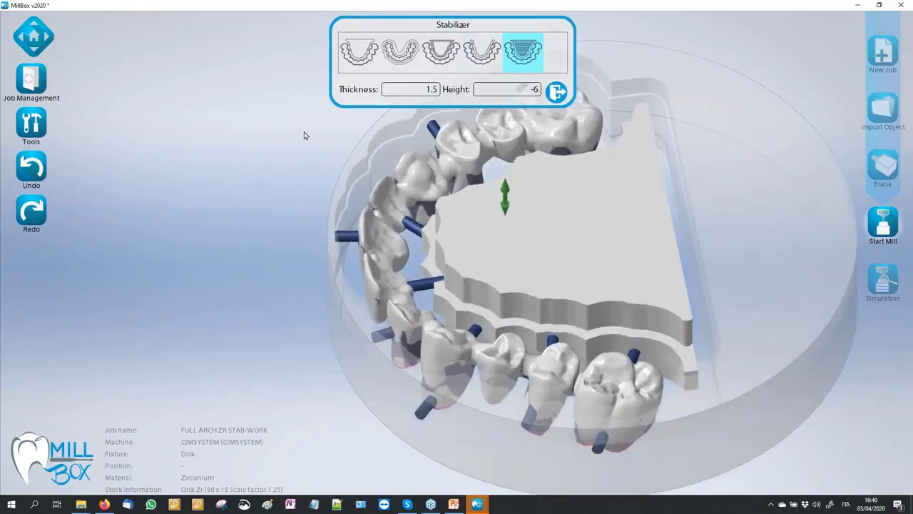
scroll(260, 149, "down", 2)
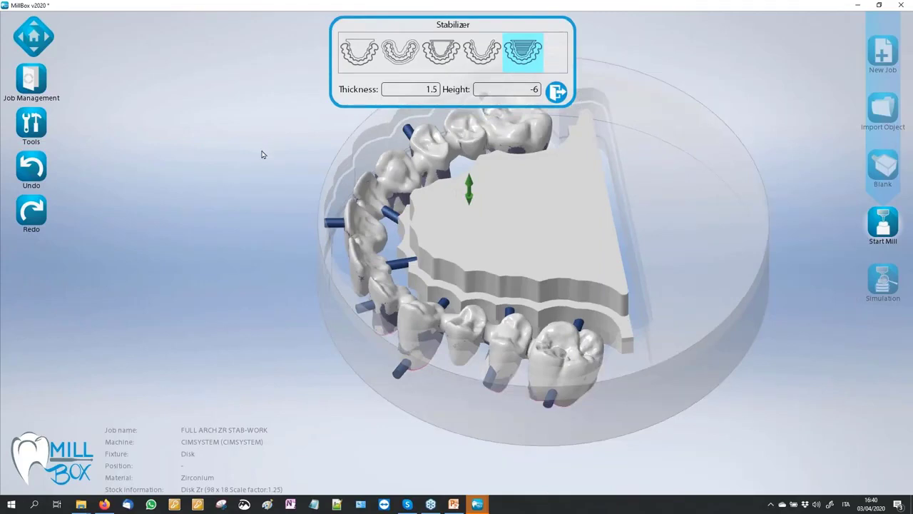
middle_click_drag(263, 155, 256, 171)
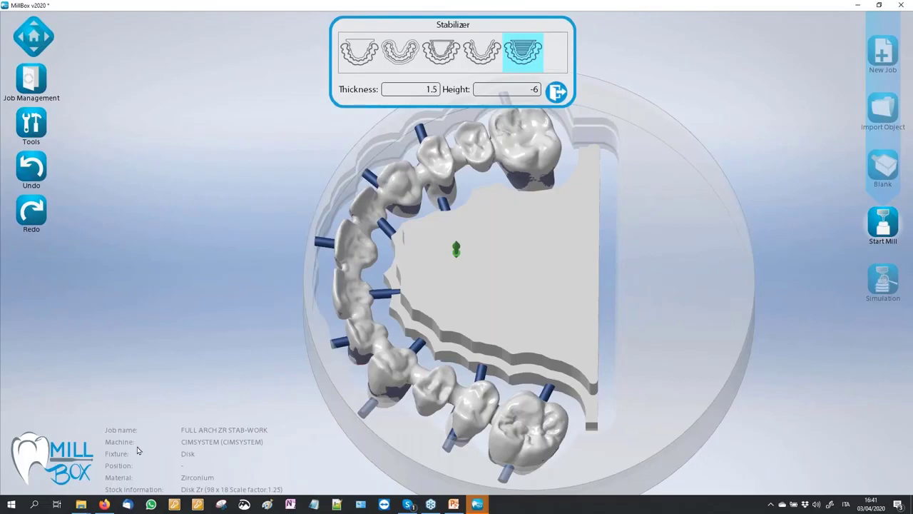
scroll(288, 146, "down", 2)
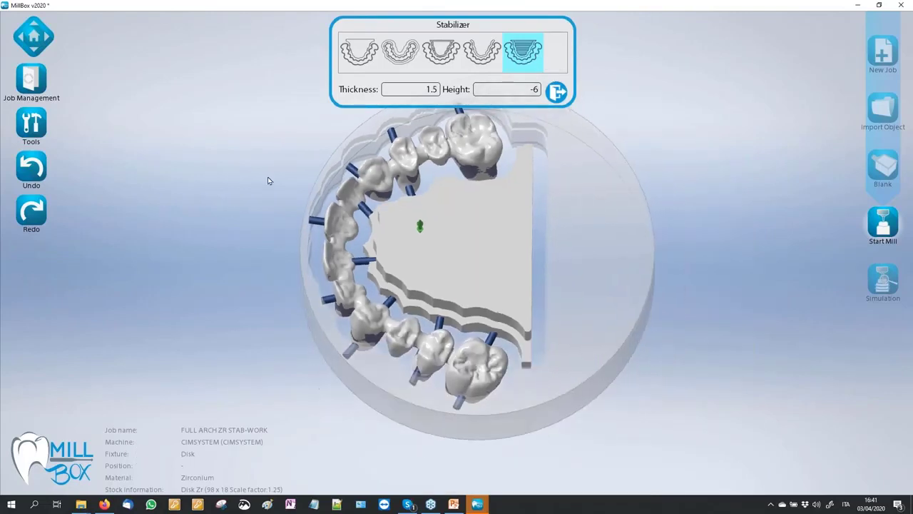
left_click(81, 504)
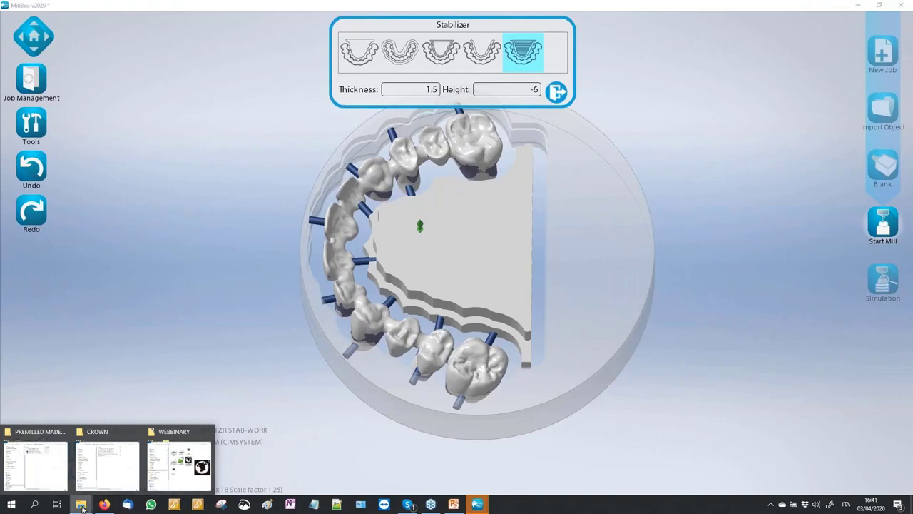
scroll(254, 157, "up", 2)
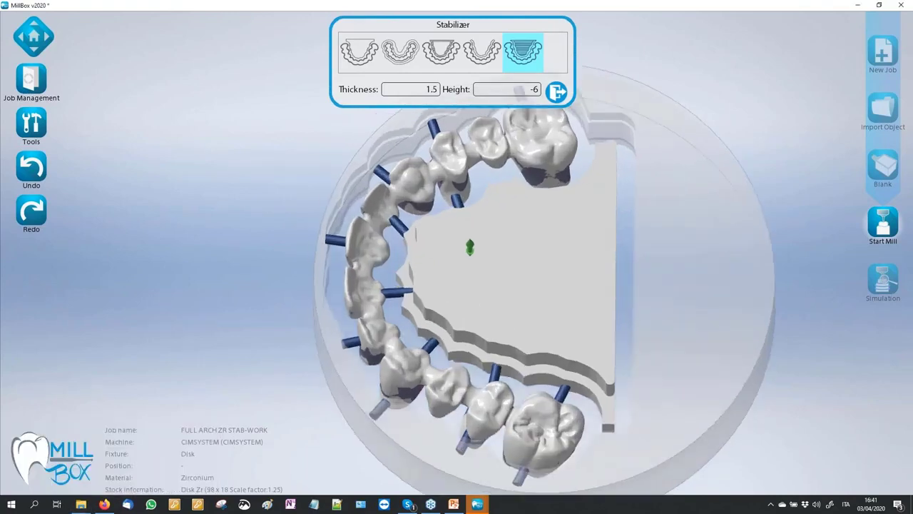
left_click(557, 92)
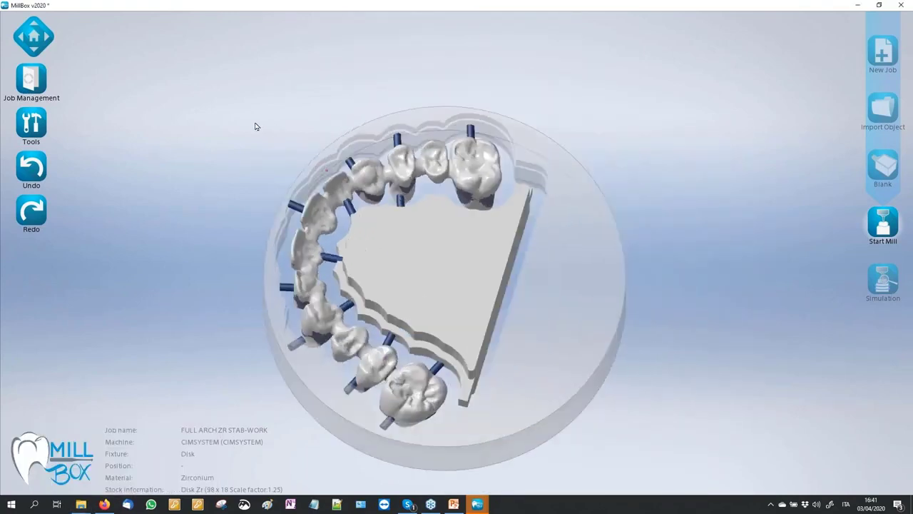
- Engrave the mark C6 inside the end molar crown's cavity on the underside of the arch, and cancel the following mark
left_click(31, 122)
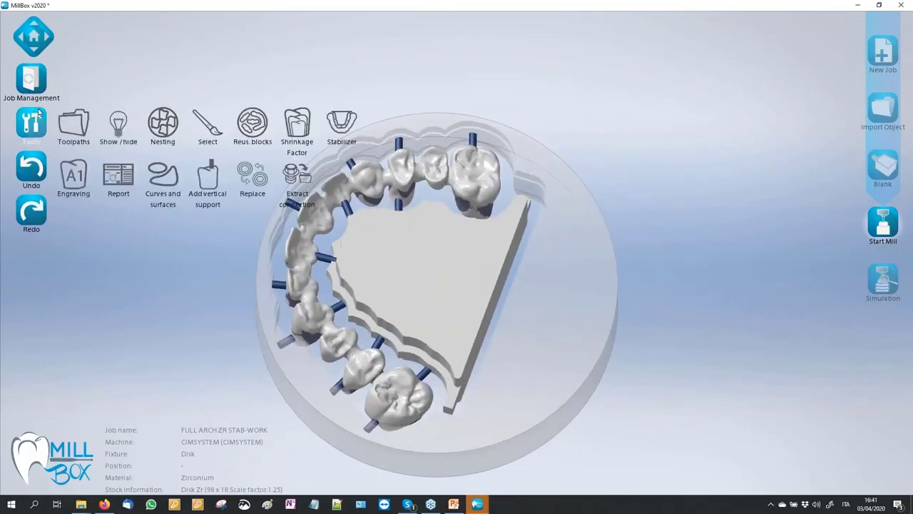
scroll(675, 138, "down", 2)
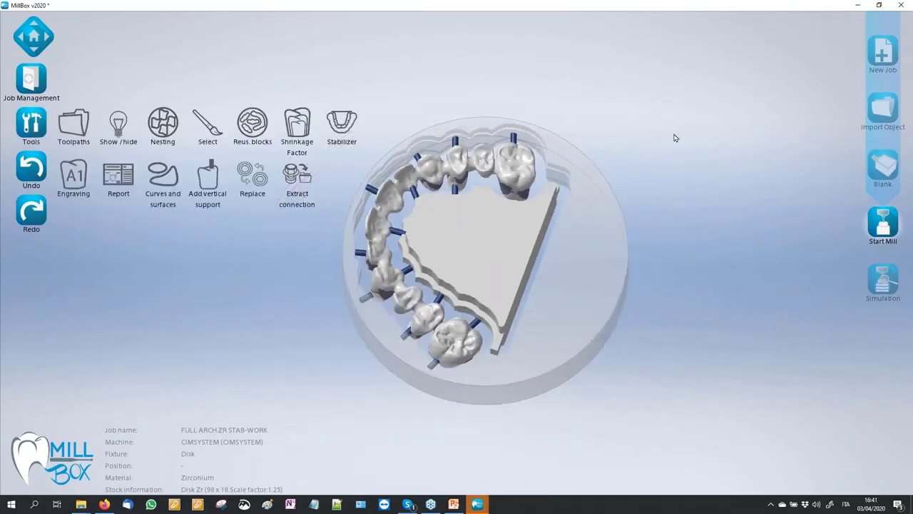
left_click(76, 179)
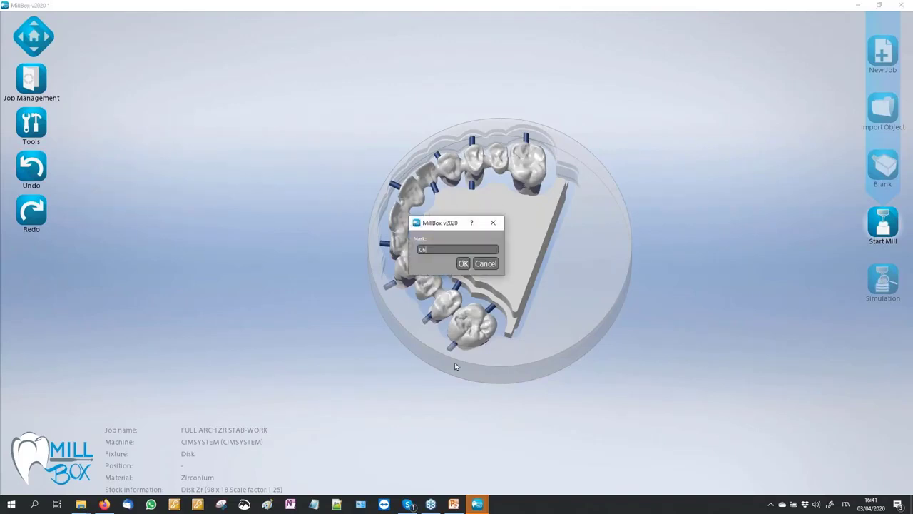
left_click(463, 263)
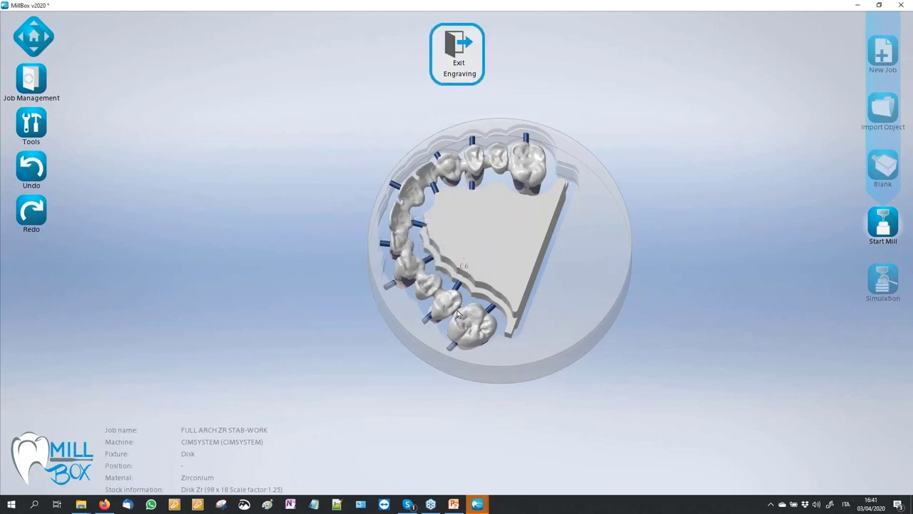
right_click_drag(427, 372, 449, 293)
scroll(445, 295, "up", 4)
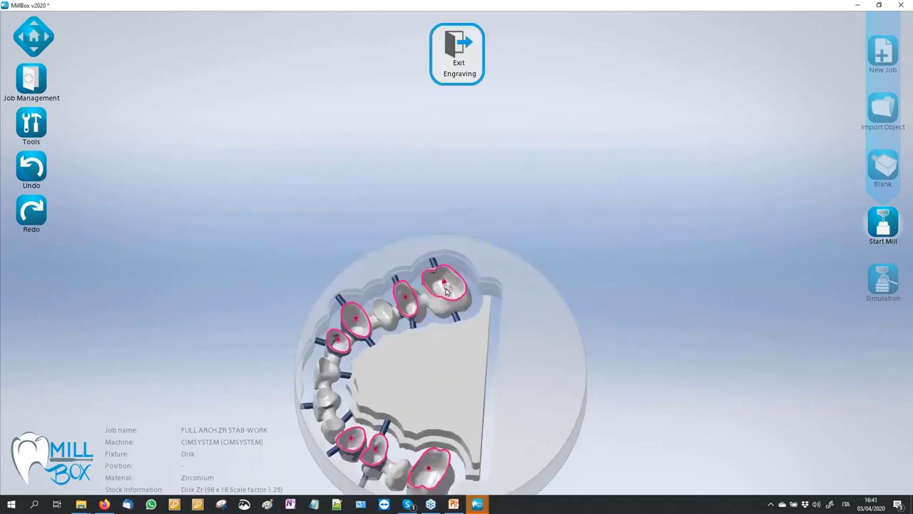
scroll(443, 296, "up", 2)
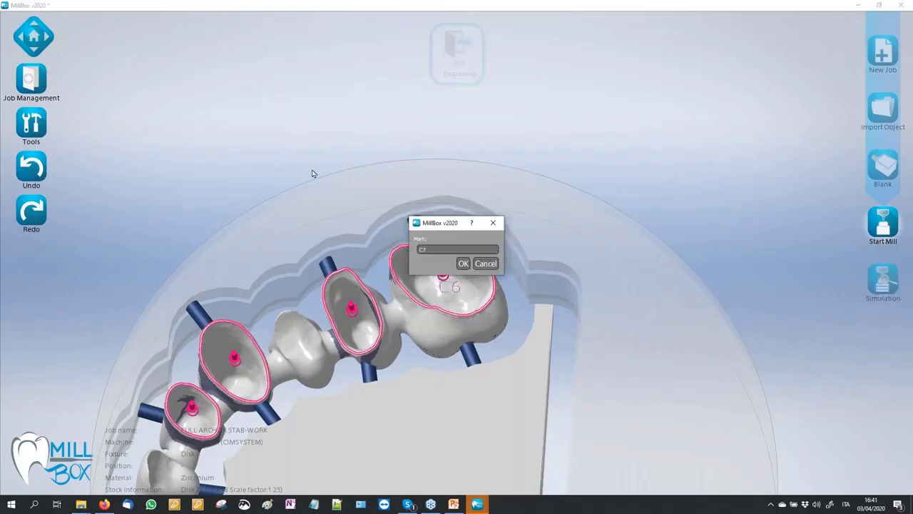
left_click(485, 263)
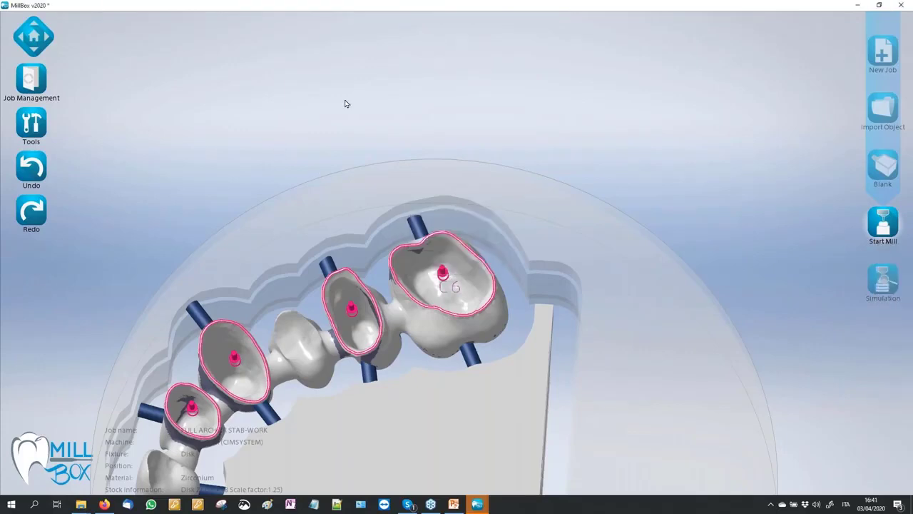
- Examine the C6 engraving inside the molar cavity up close and from around the disc
scroll(346, 103, "down", 3)
scroll(431, 257, "up", 3)
scroll(392, 191, "up", 3)
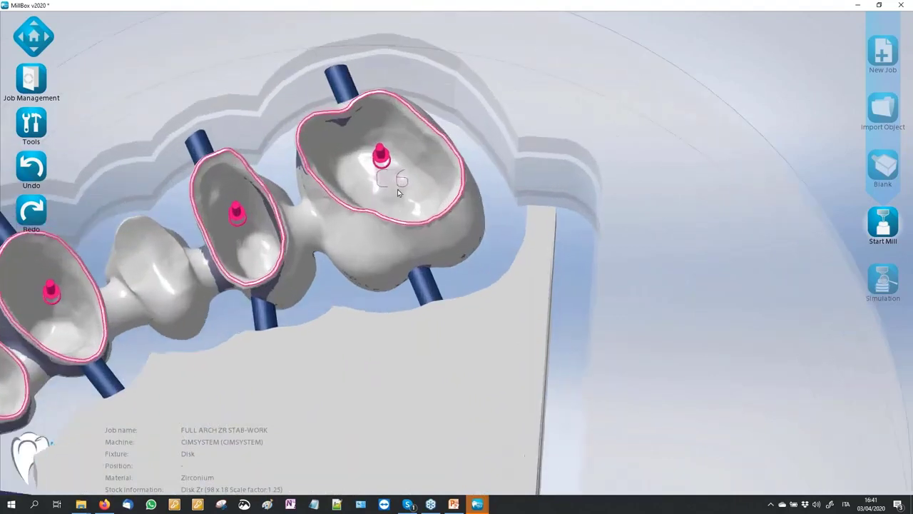
scroll(399, 192, "up", 1)
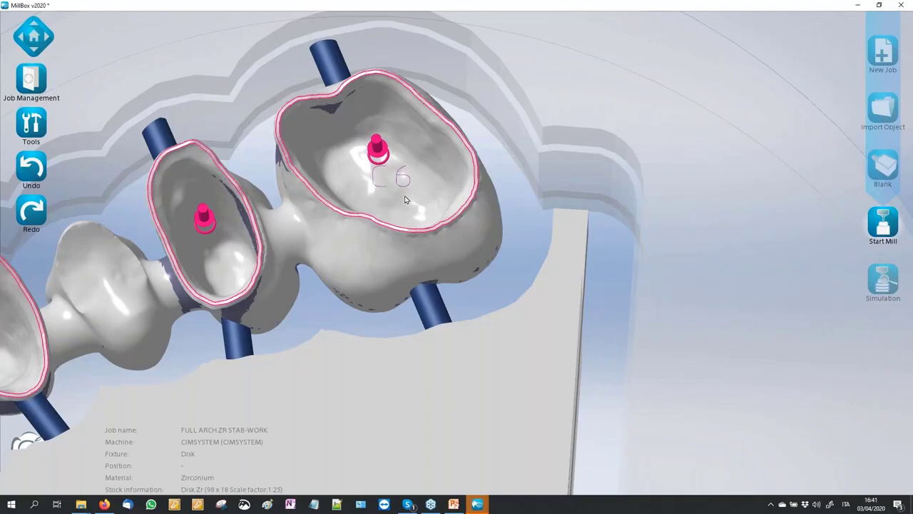
scroll(405, 200, "down", 3)
scroll(380, 187, "down", 1)
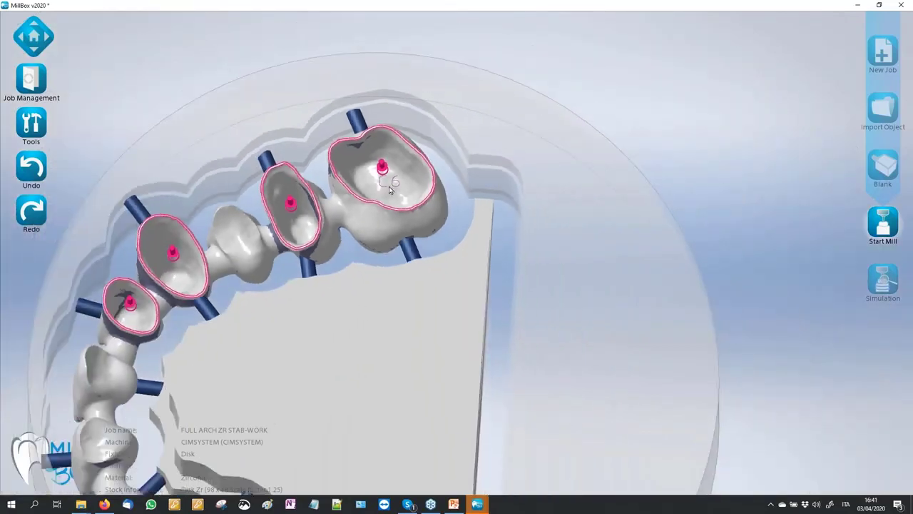
middle_click_drag(447, 244, 506, 244)
scroll(649, 347, "down", 2)
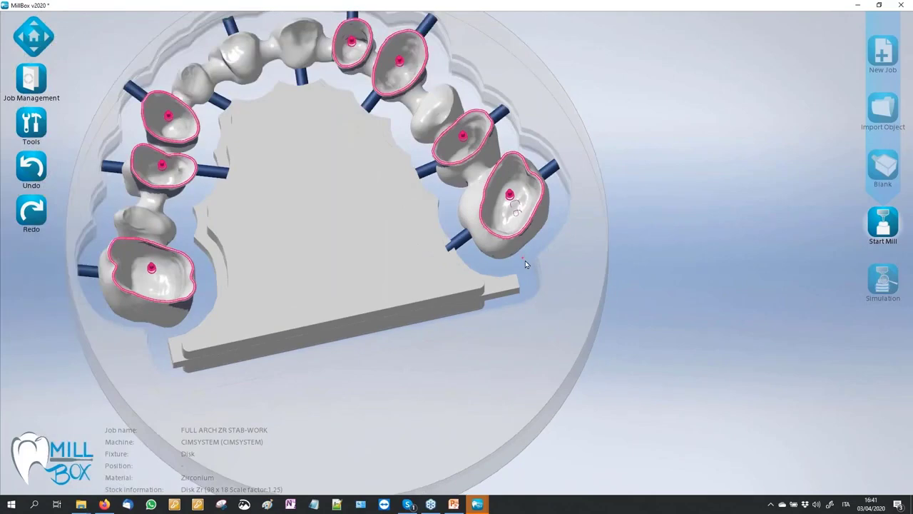
middle_click_drag(525, 261, 526, 291)
middle_click_drag(629, 141, 633, 244)
scroll(634, 244, "down", 2)
- Start the Report tool, view the existing report ARCATA1.RTF in Word, and close it without saving a new report
left_click(43, 120)
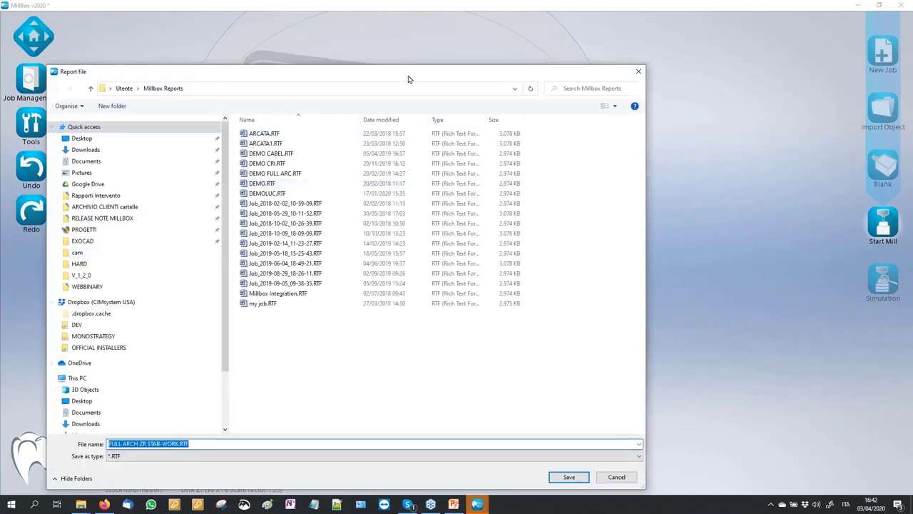
left_click_drag(409, 80, 622, 40)
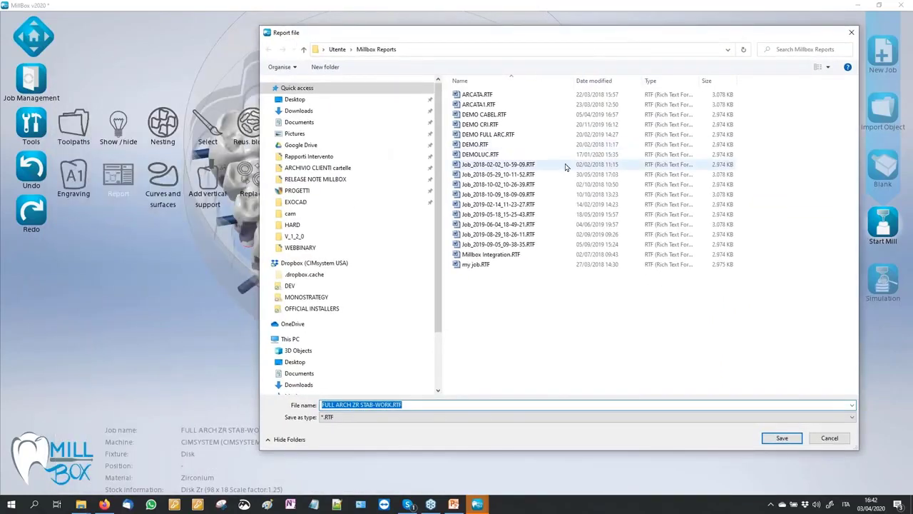
double_click(488, 107)
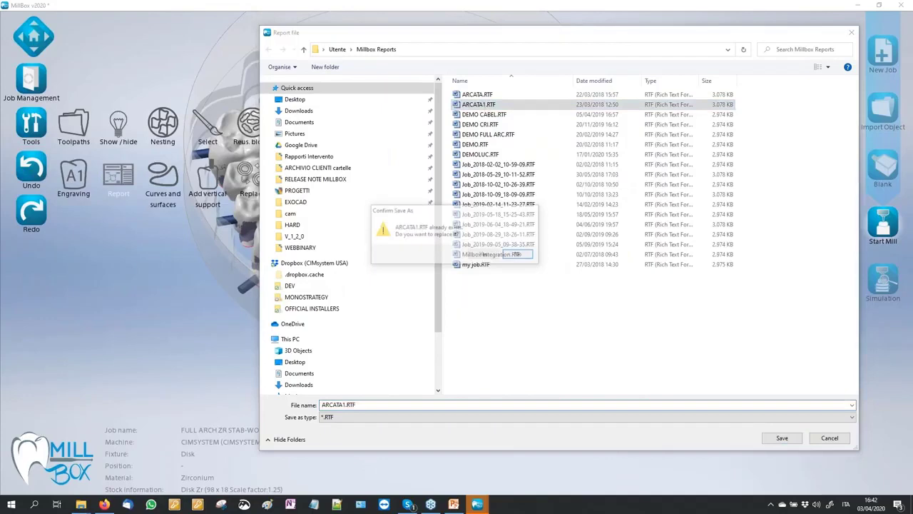
left_click(520, 254)
right_click(477, 101)
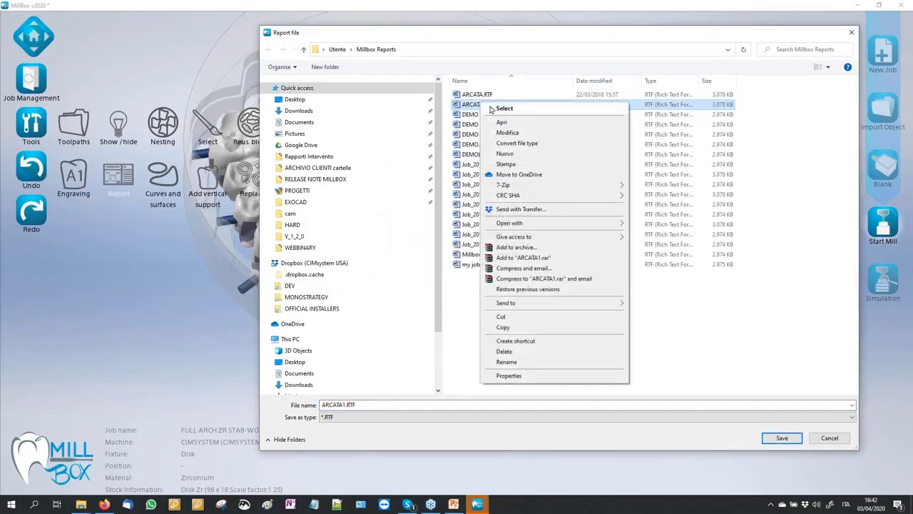
left_click(496, 122)
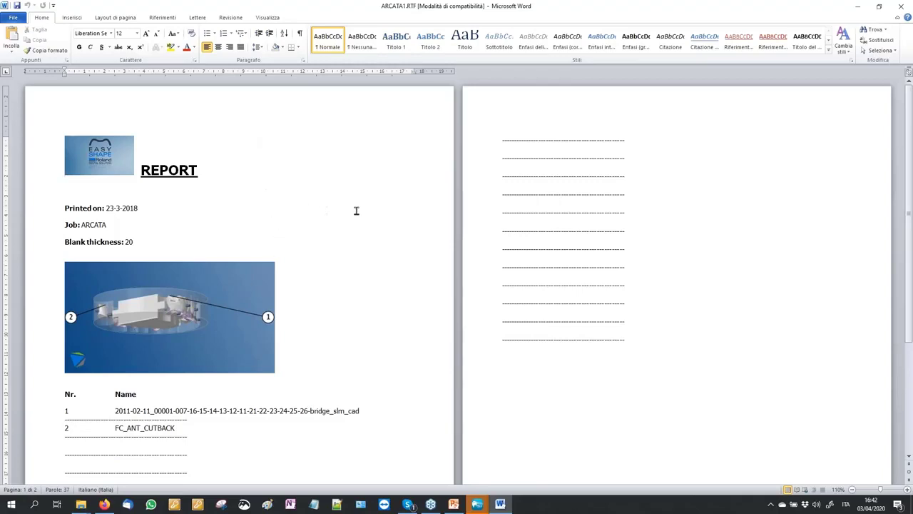
left_click(900, 6)
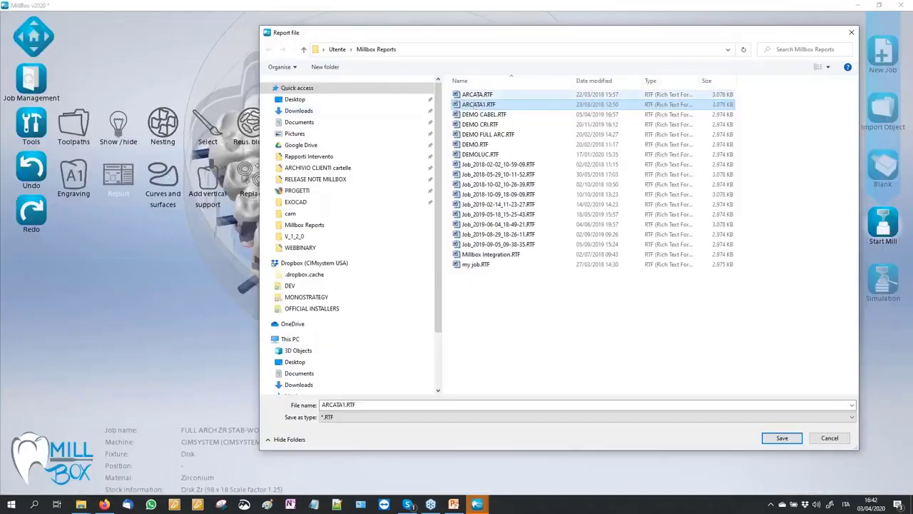
left_click(851, 32)
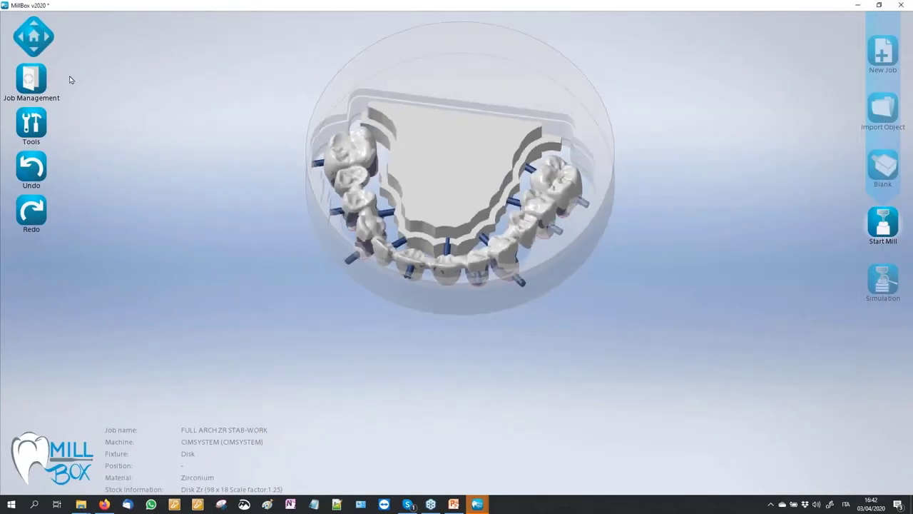
- Open the Curves and surfaces tools, and in the other MillBox window with DEMO_2 exit the multiproject calculation list
left_click(31, 122)
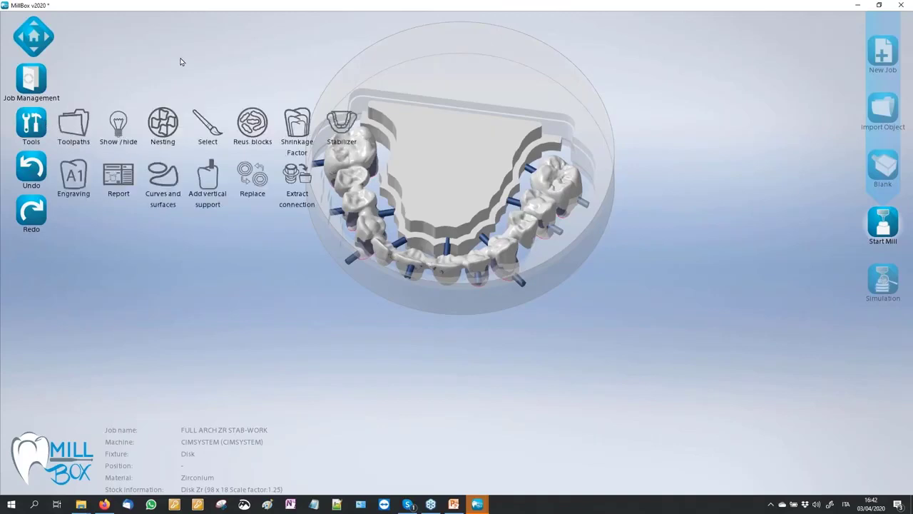
left_click(164, 172)
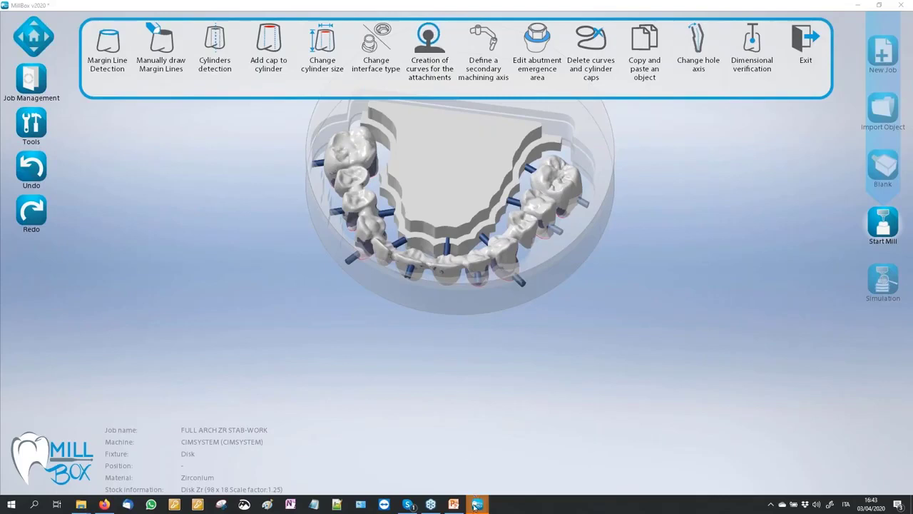
mouse_move(476, 505)
left_click(381, 446)
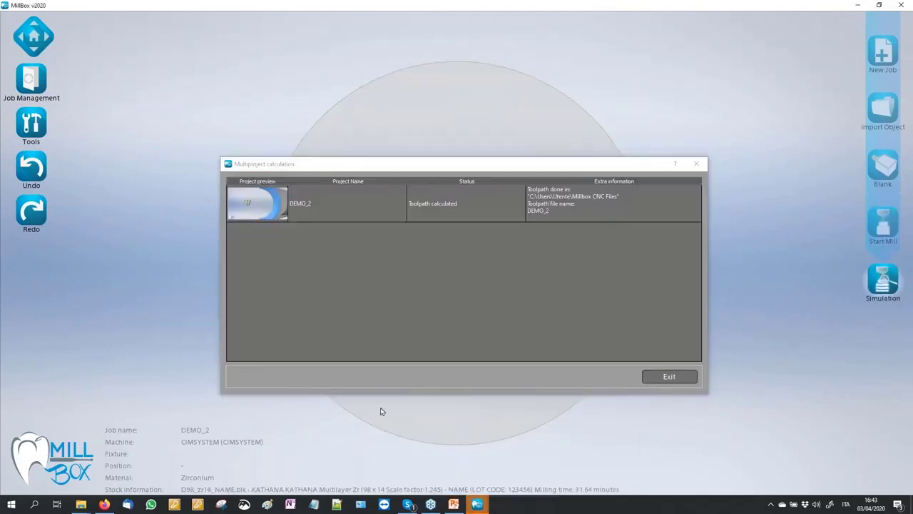
left_click(671, 378)
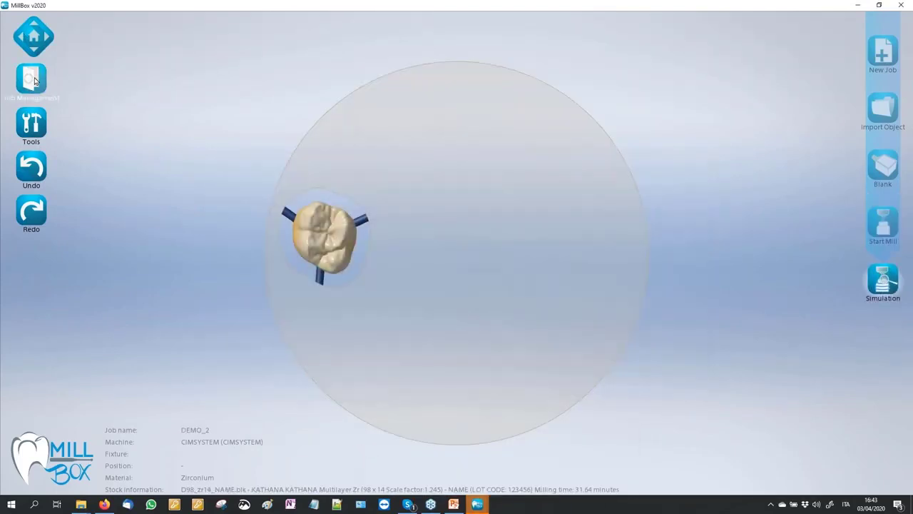
- Preview the saved projects and open Job_2020-04-03_09-05-02.MBP
left_click(34, 81)
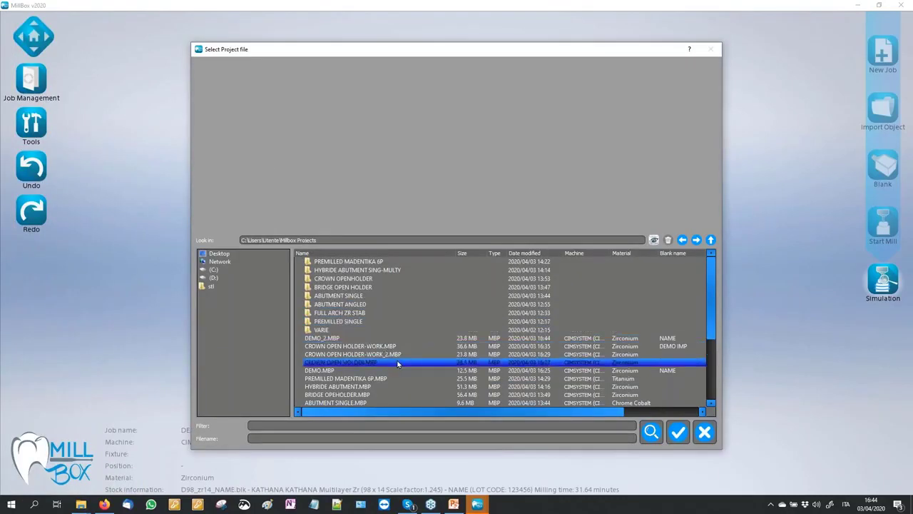
scroll(397, 363, "down", 3)
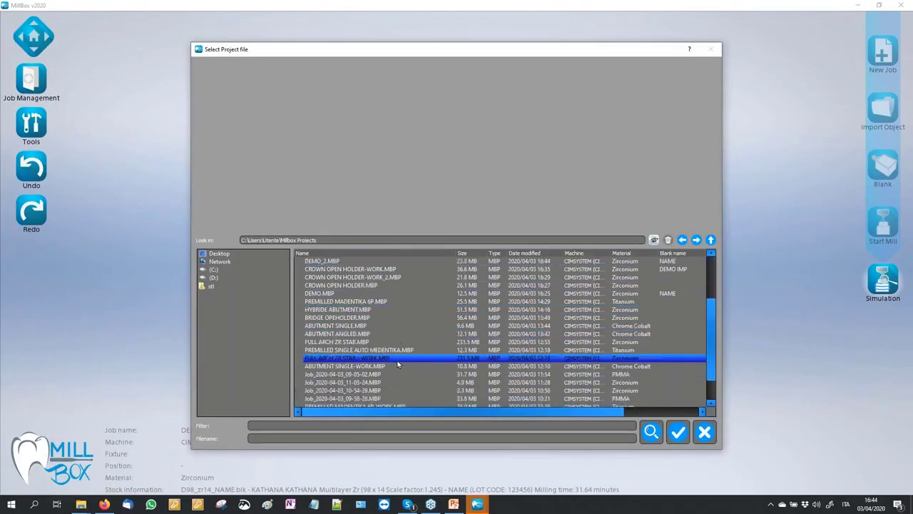
left_click(382, 297)
key("Down")
key("Down")
key("Down")
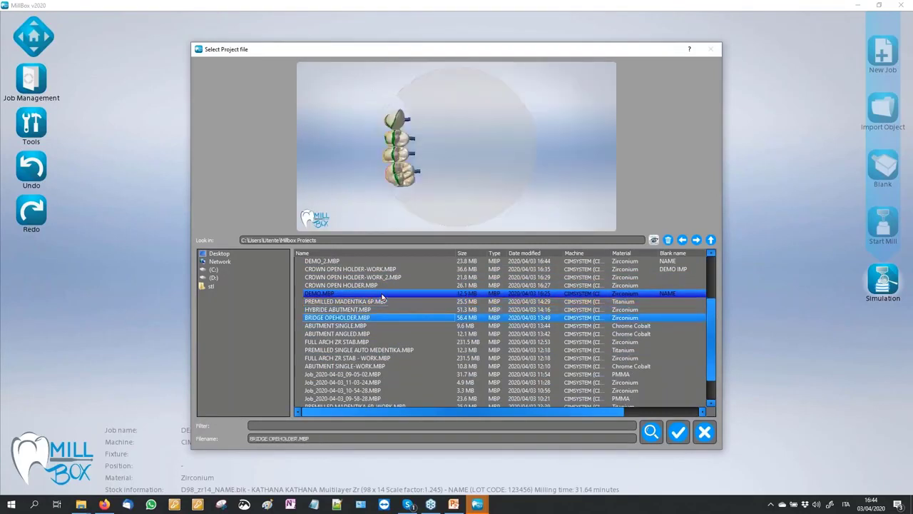
key("Down")
key("Down")
key("Down")
key("Down")
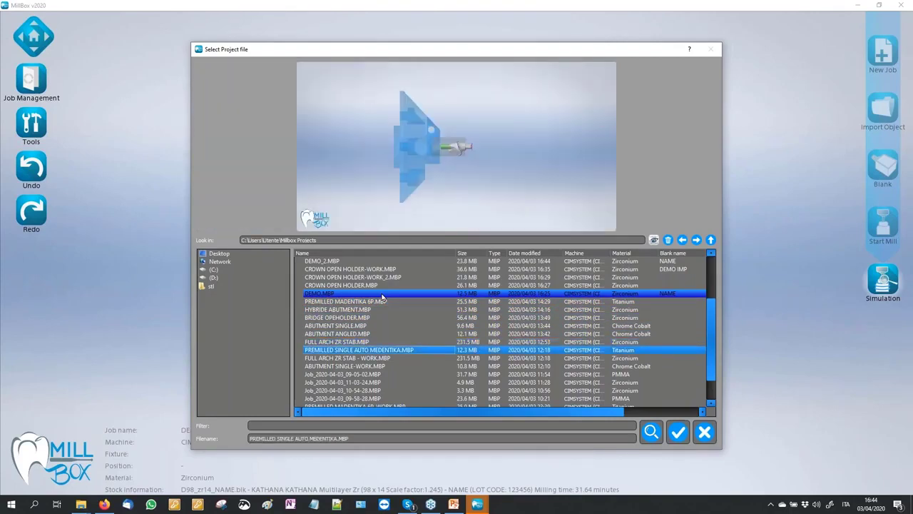
key("Down")
key("Down")
key("Down")
key("Down")
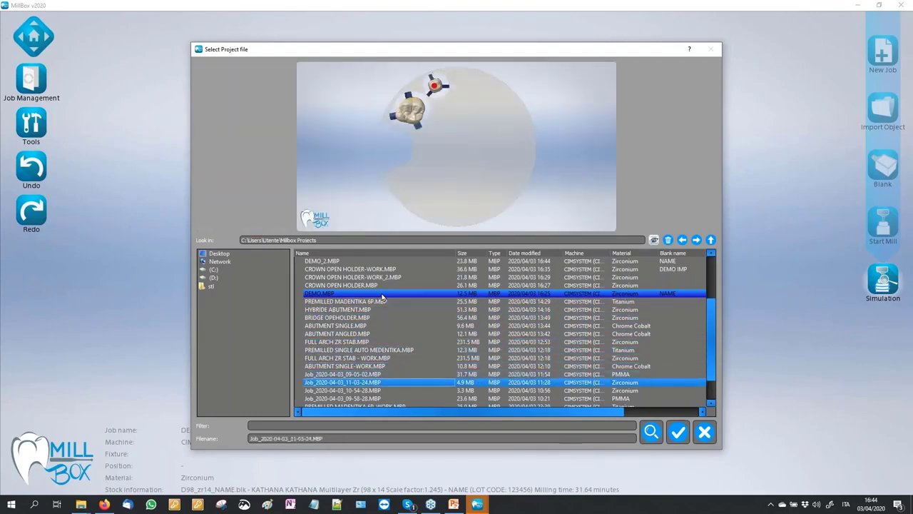
key("Up")
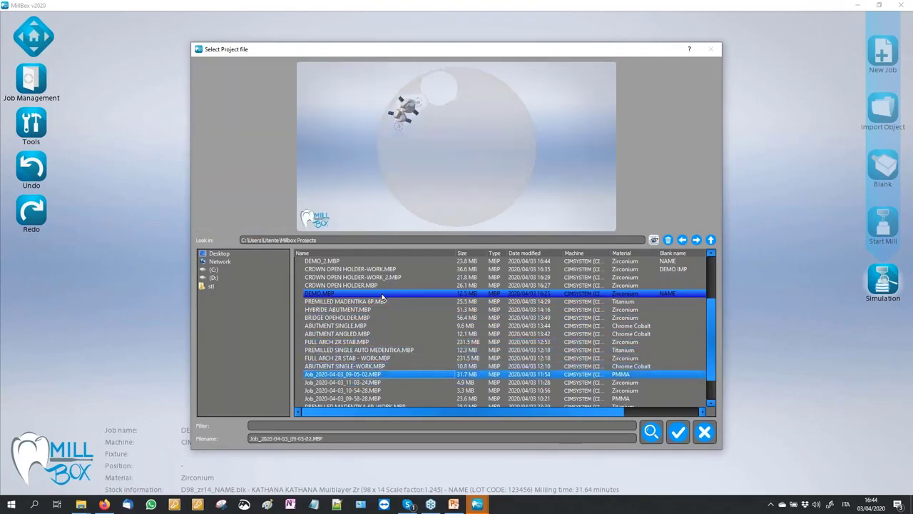
left_click(677, 432)
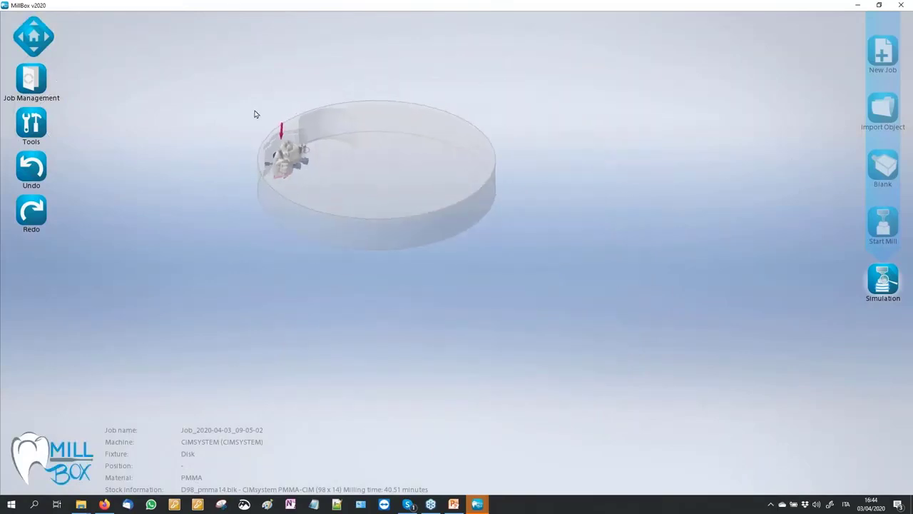
- Delete the circular curves around both attachments on the crowns with the Curves and surfaces tools
left_click(45, 123)
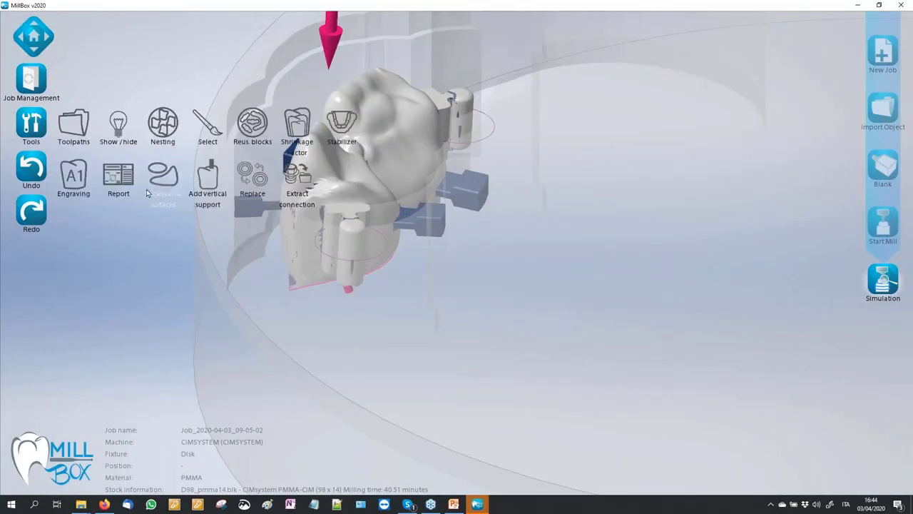
left_click(164, 187)
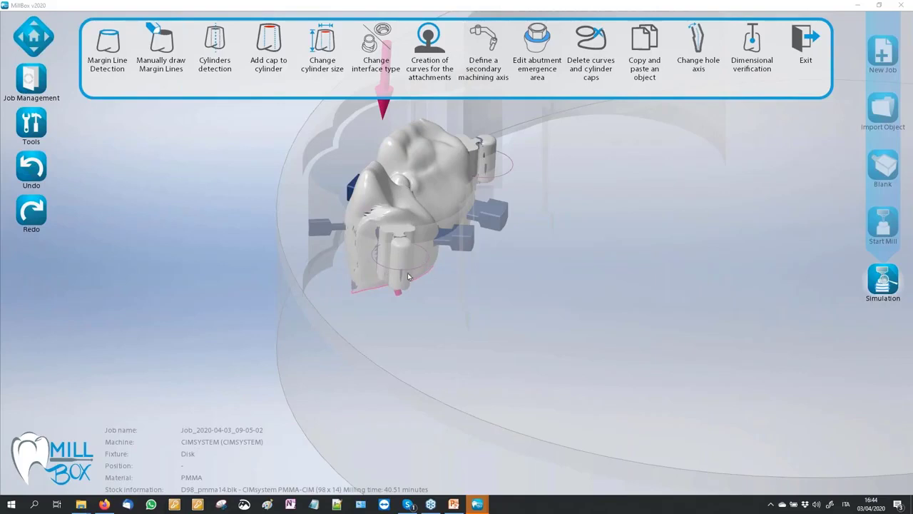
left_click(584, 34)
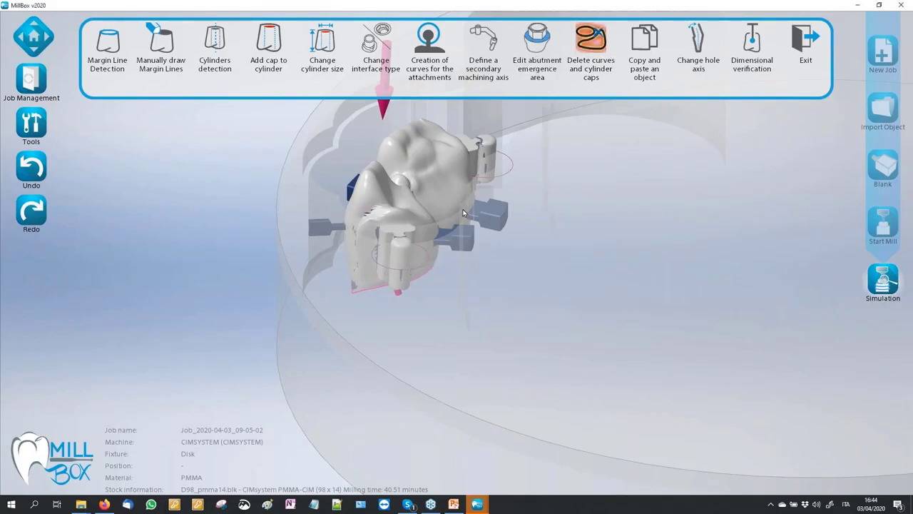
left_click(426, 263)
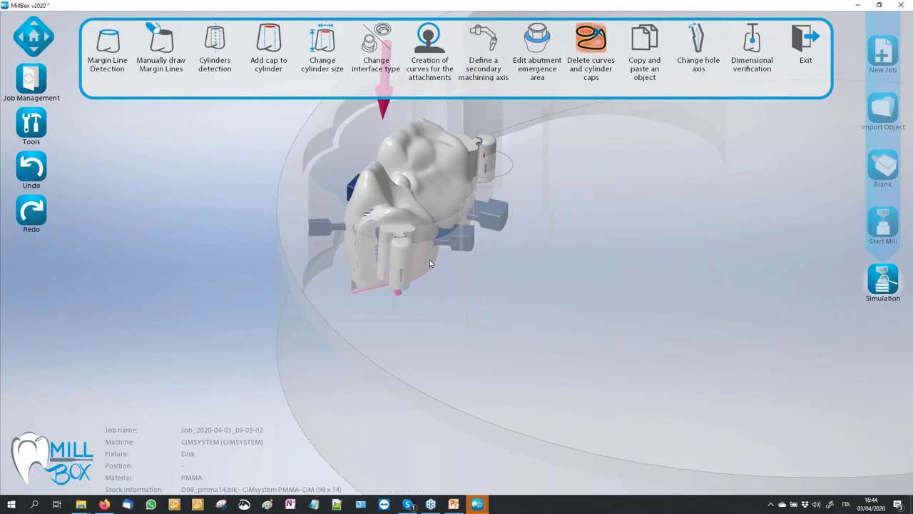
left_click(512, 168)
- Create circular curves of diameter 5 around both attachments on the crowns with the attachment curve tool
scroll(424, 391, "down", 3)
scroll(516, 185, "up", 3)
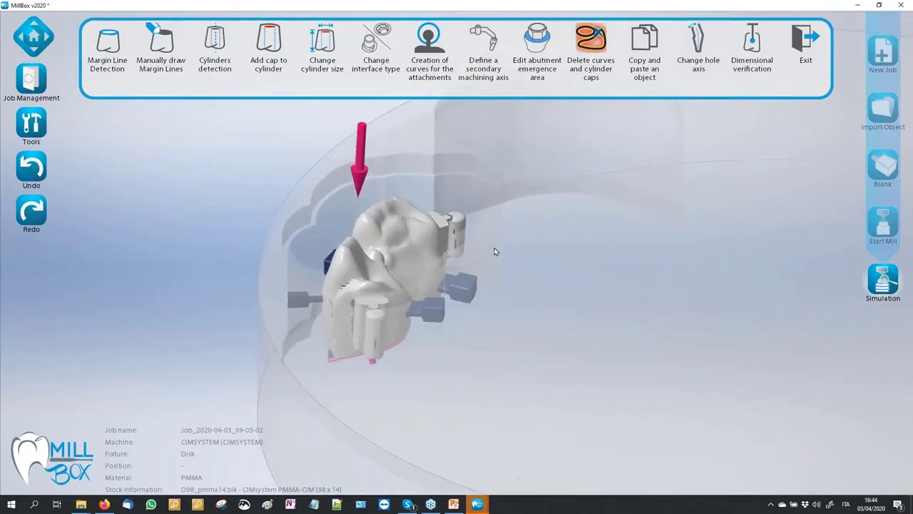
scroll(499, 247, "up", 2)
left_click(426, 41)
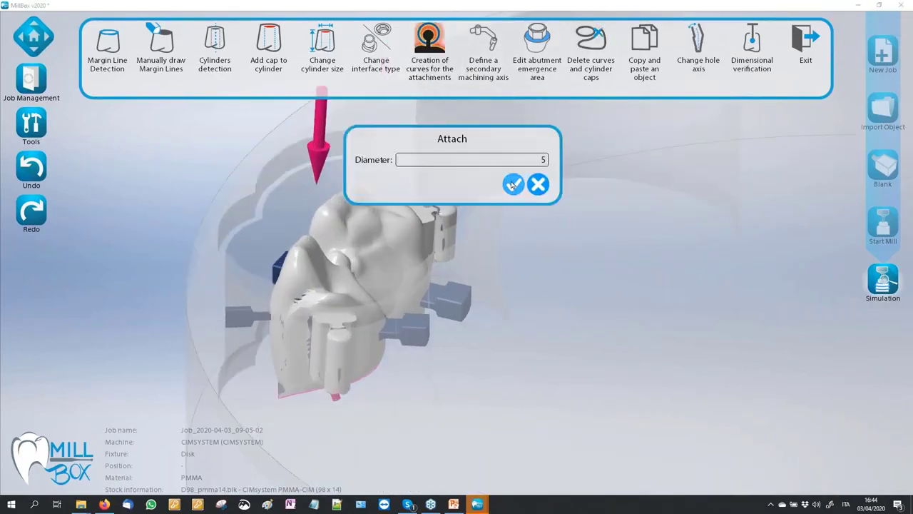
left_click(511, 184)
middle_click_drag(498, 199, 460, 268)
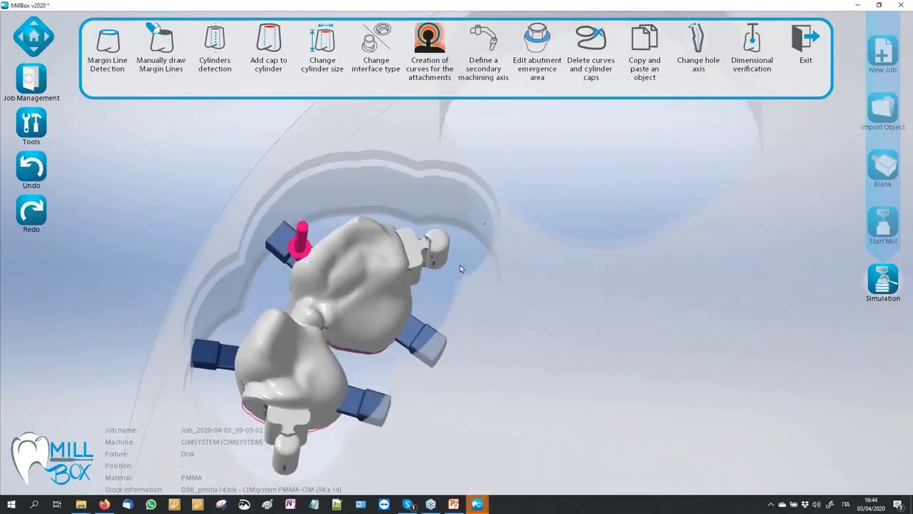
right_click_drag(460, 268, 362, 336)
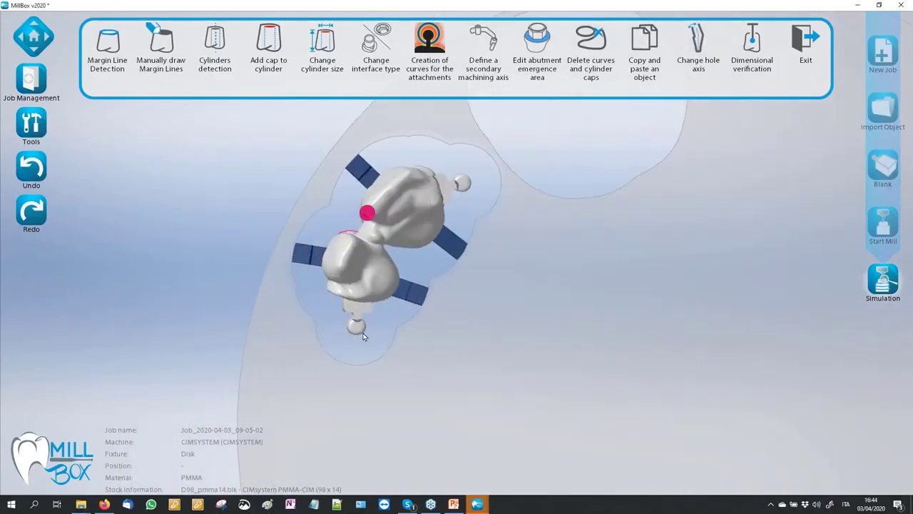
scroll(362, 336, "up", 3)
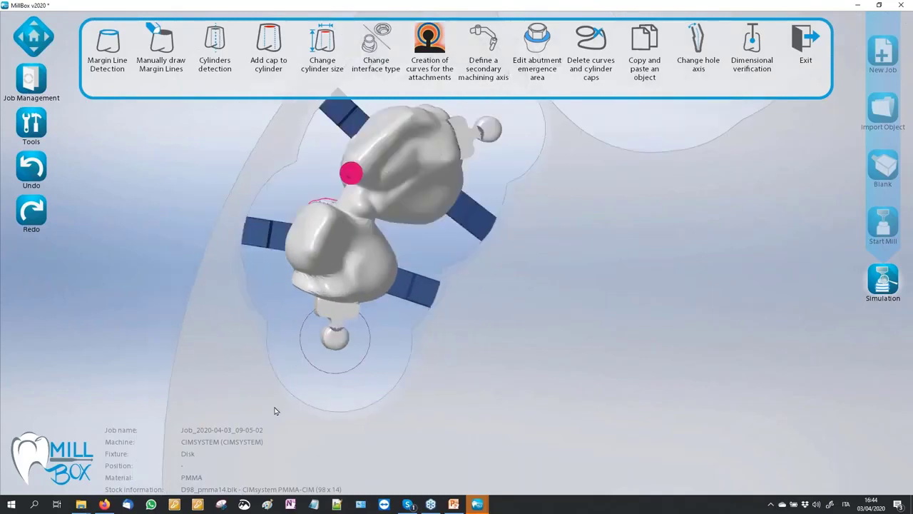
scroll(275, 411, "down", 2)
left_click(447, 189)
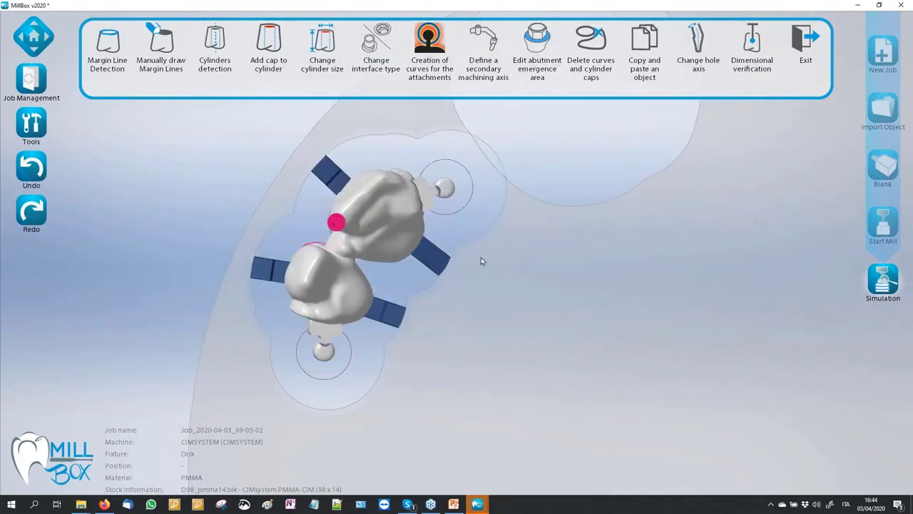
left_click(430, 43)
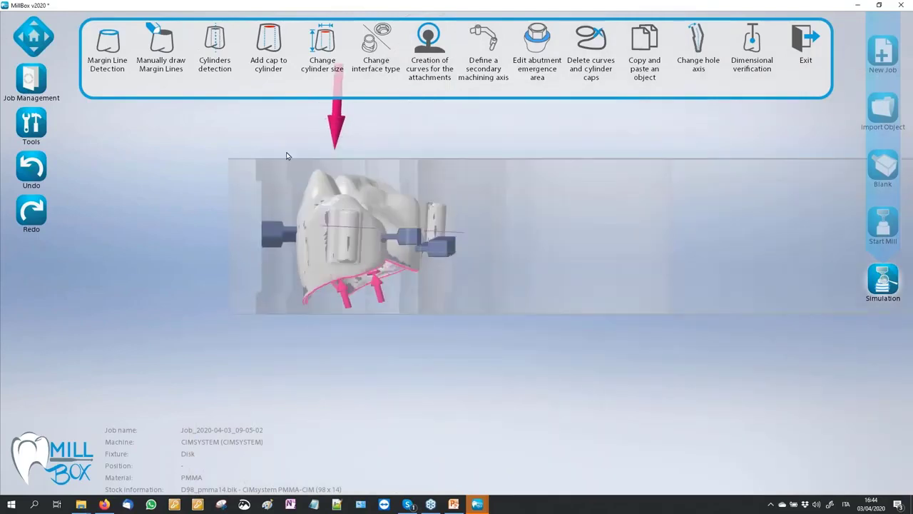
- Examine the height and position of the new circular curves around the two attachments
scroll(309, 122, "up", 3)
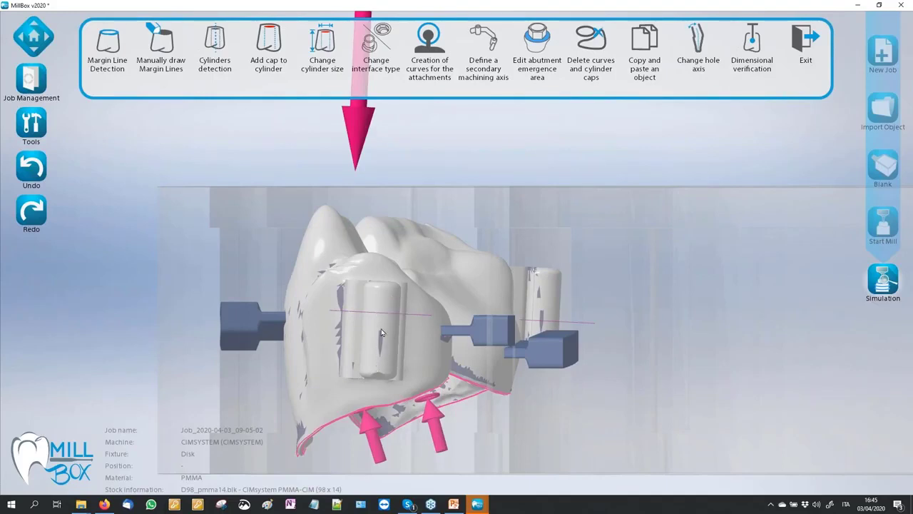
scroll(360, 301, "down", 1)
scroll(360, 300, "down", 2)
middle_click_drag(520, 245, 509, 314)
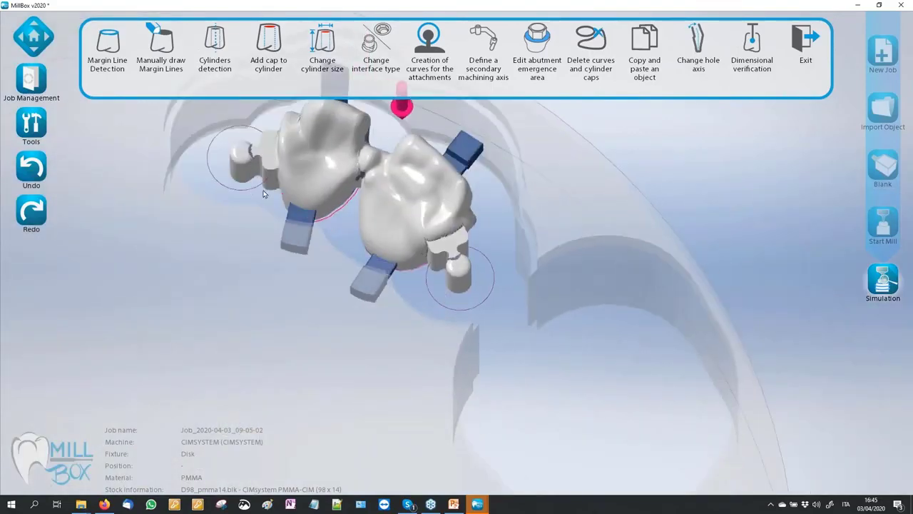
scroll(507, 310, "down", 3)
scroll(413, 247, "up", 4)
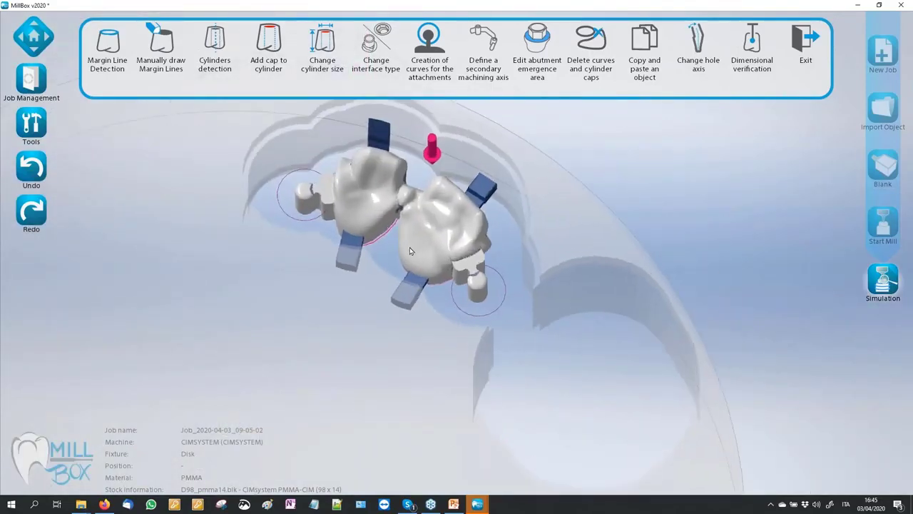
scroll(372, 258, "up", 2)
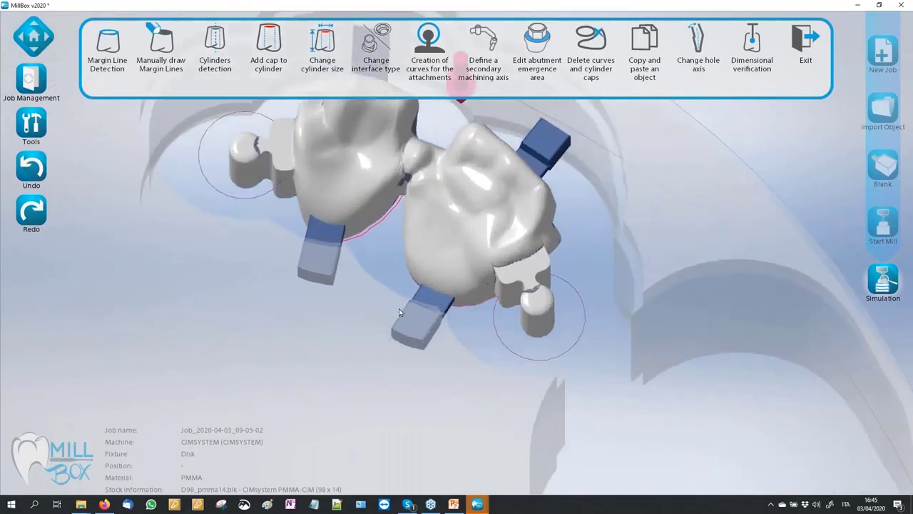
scroll(402, 314, "down", 5)
scroll(388, 214, "down", 1)
middle_click_drag(486, 295, 450, 96)
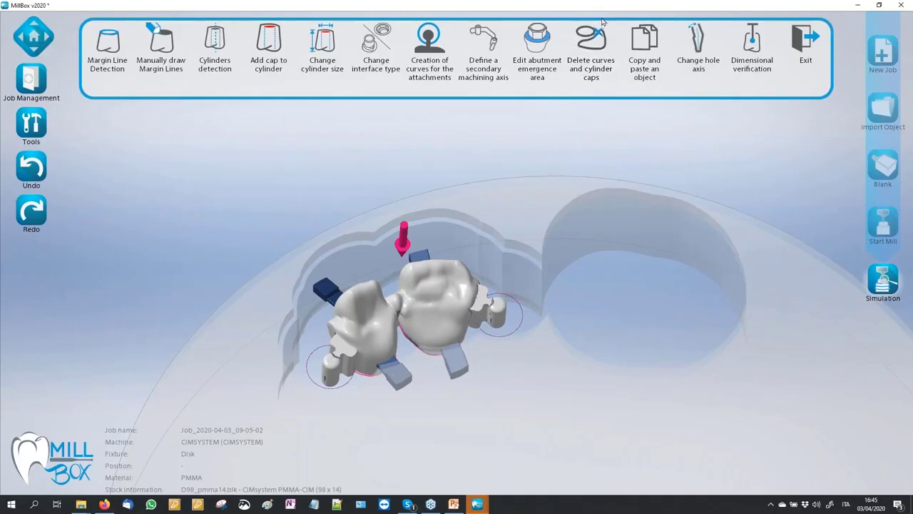
left_click(596, 41)
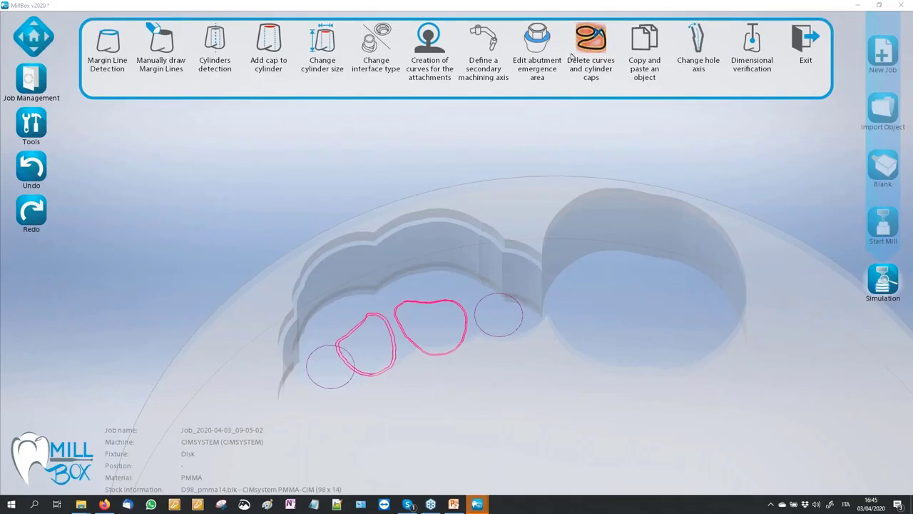
left_click(597, 44)
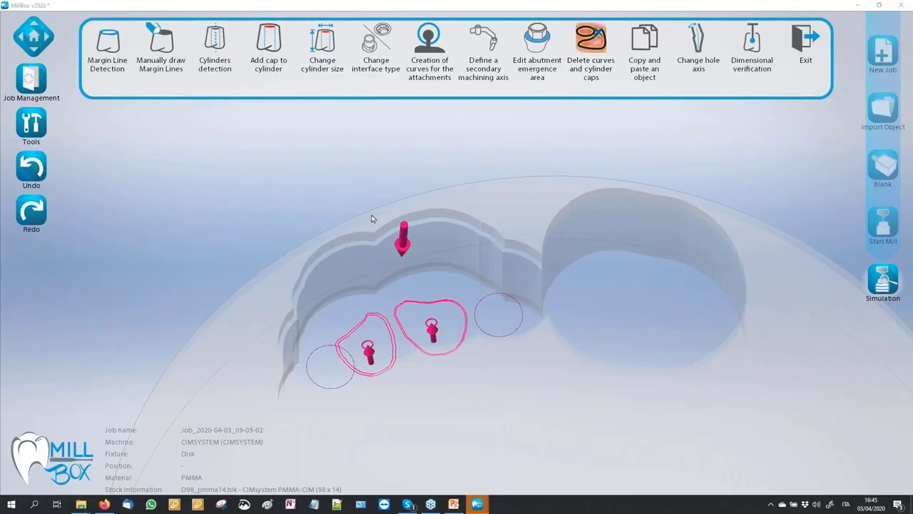
left_click(585, 49)
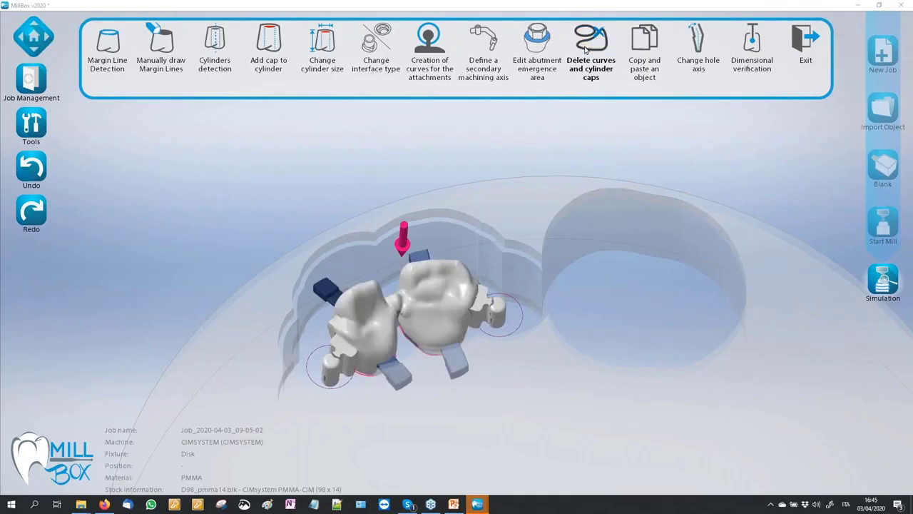
- Inspect the crowns, their connectors and the attachment curves in the disk from several angles
scroll(265, 194, "down", 3)
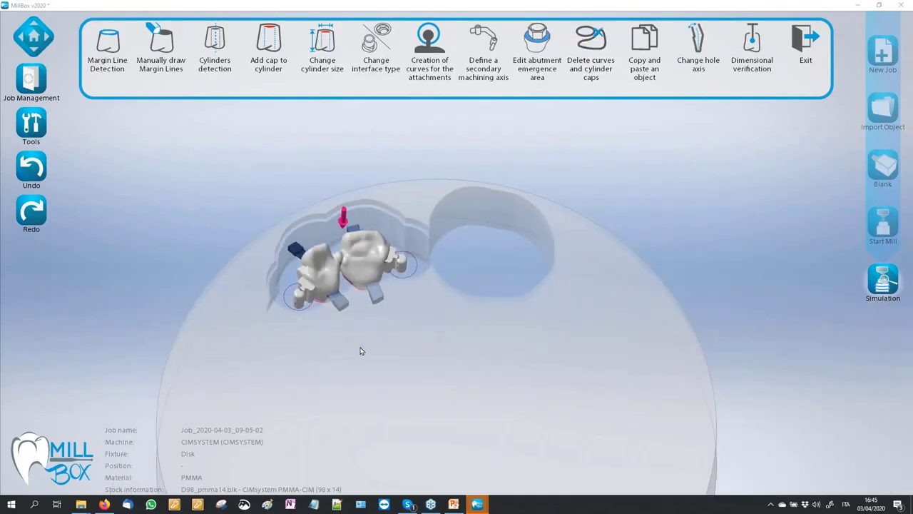
middle_click_drag(364, 350, 417, 333)
right_click_drag(418, 334, 410, 363)
scroll(242, 278, "up", 2)
scroll(242, 280, "up", 2)
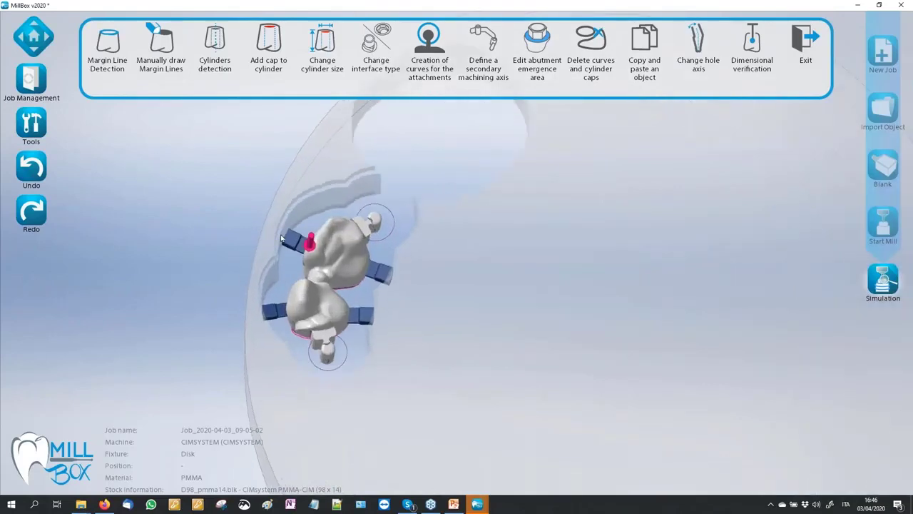
right_click_drag(429, 264, 378, 194)
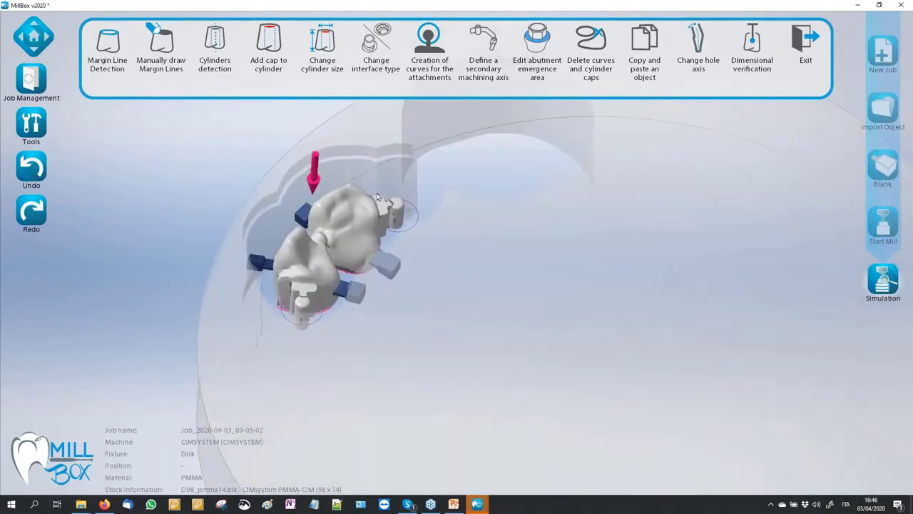
scroll(275, 140, "up", 2)
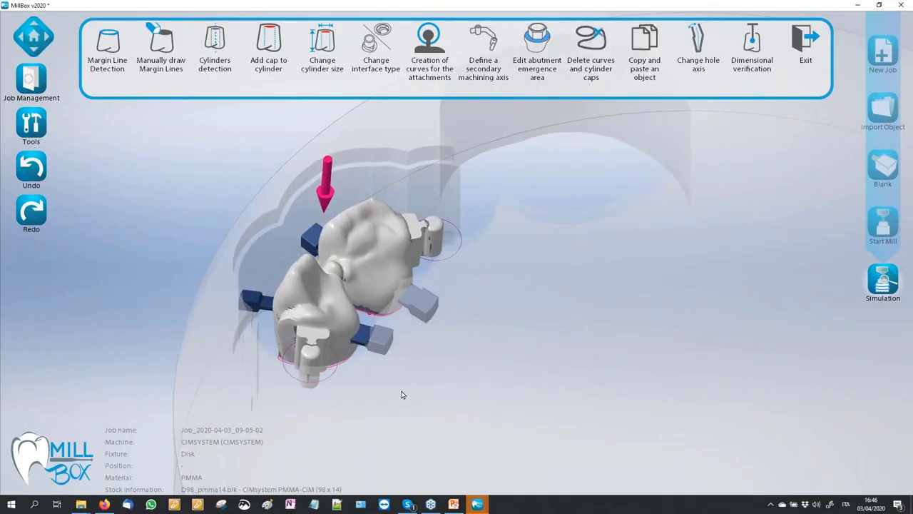
scroll(233, 251, "down", 3)
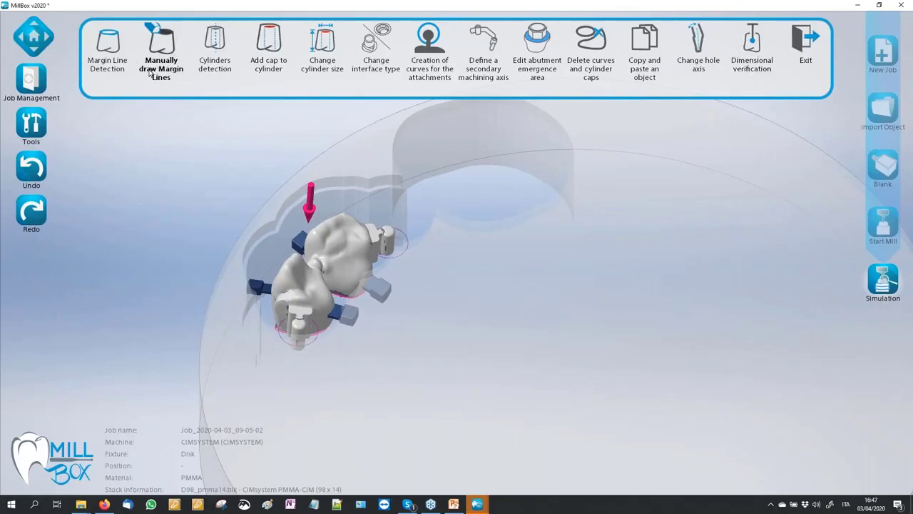
scroll(211, 169, "down", 4)
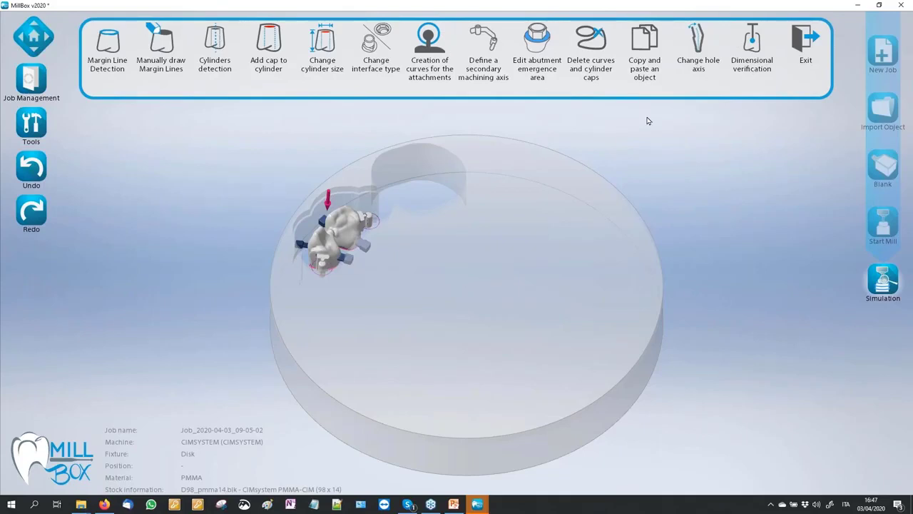
- Exit the Curves and surfaces tools and add a 1 mm vertical support pin on top of the larger crown
left_click(805, 47)
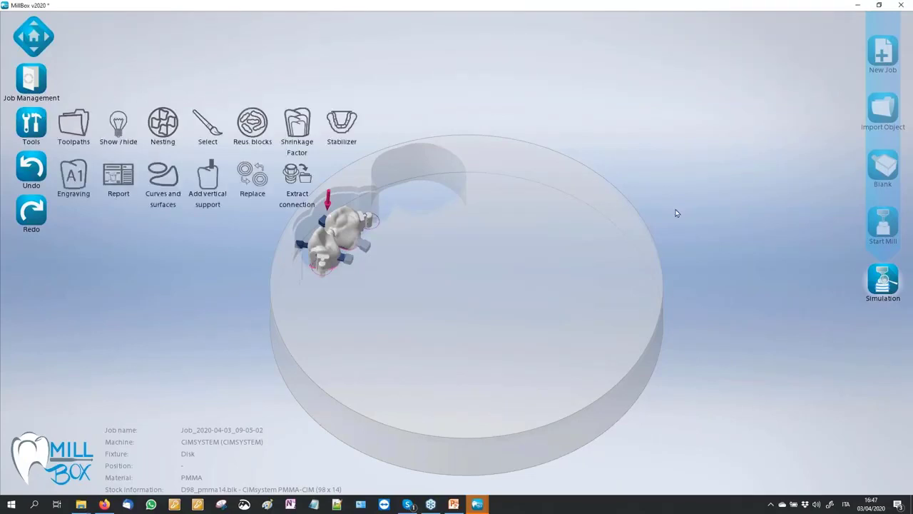
scroll(650, 211, "down", 2)
scroll(477, 158, "up", 1)
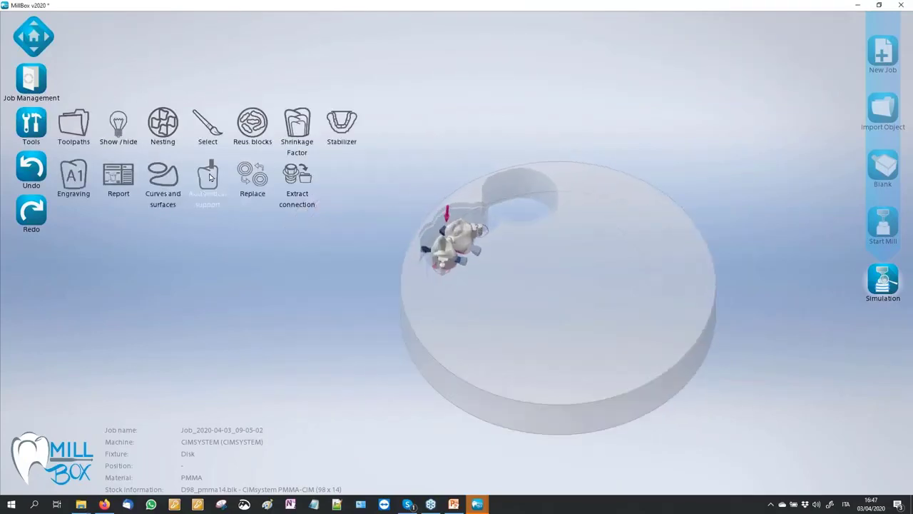
left_click(207, 179)
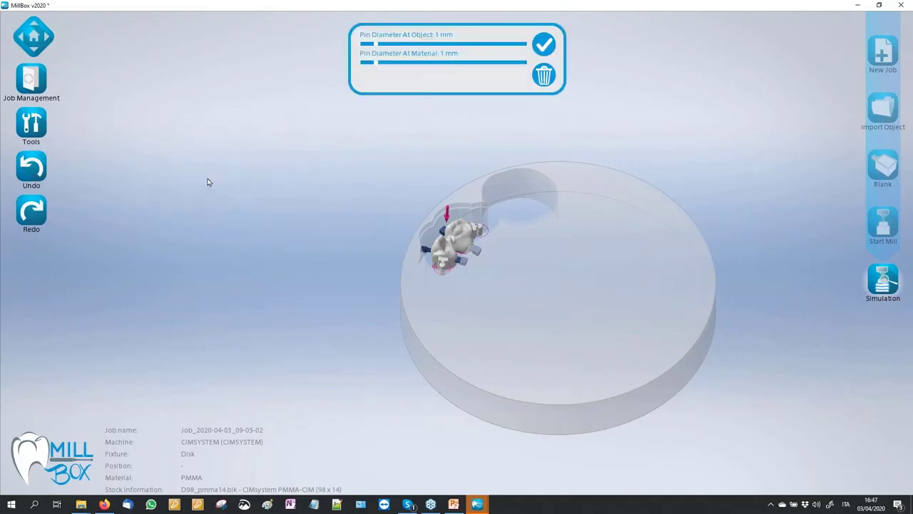
scroll(461, 214, "up", 2)
scroll(462, 214, "up", 1)
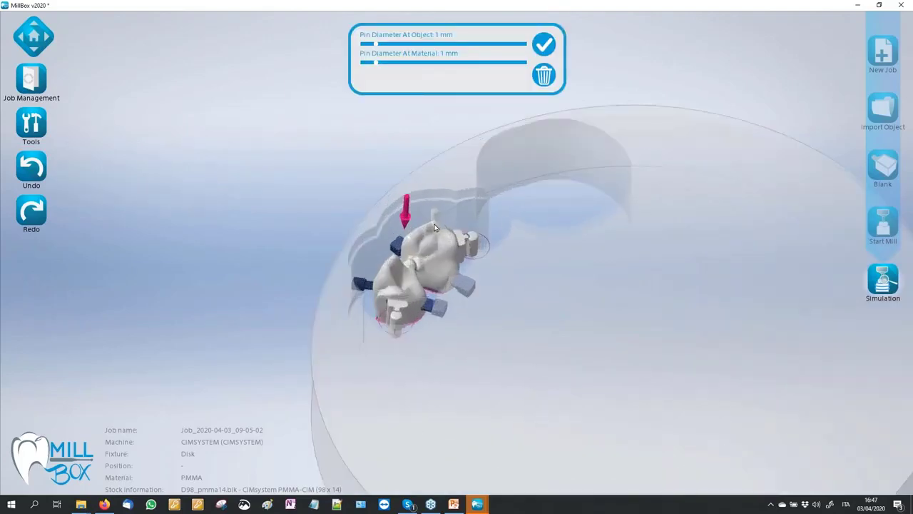
left_click(444, 214)
scroll(443, 213, "up", 3)
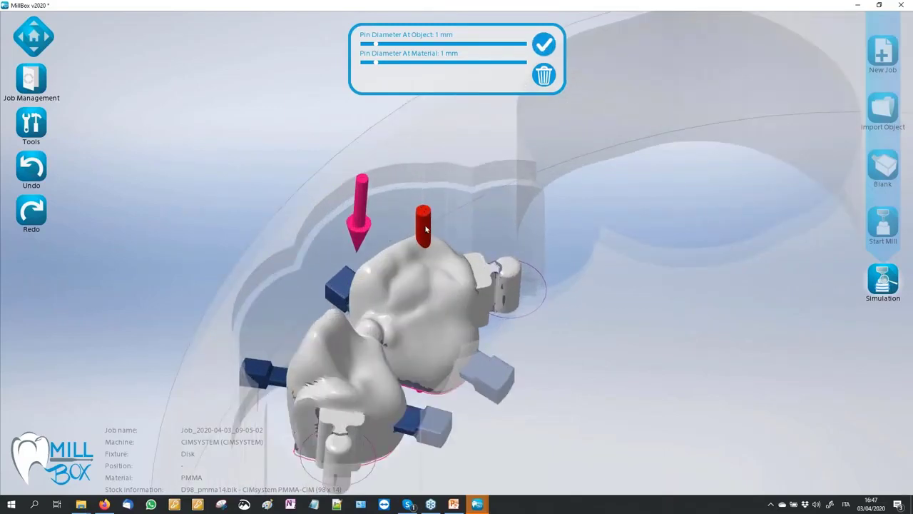
left_click(544, 45)
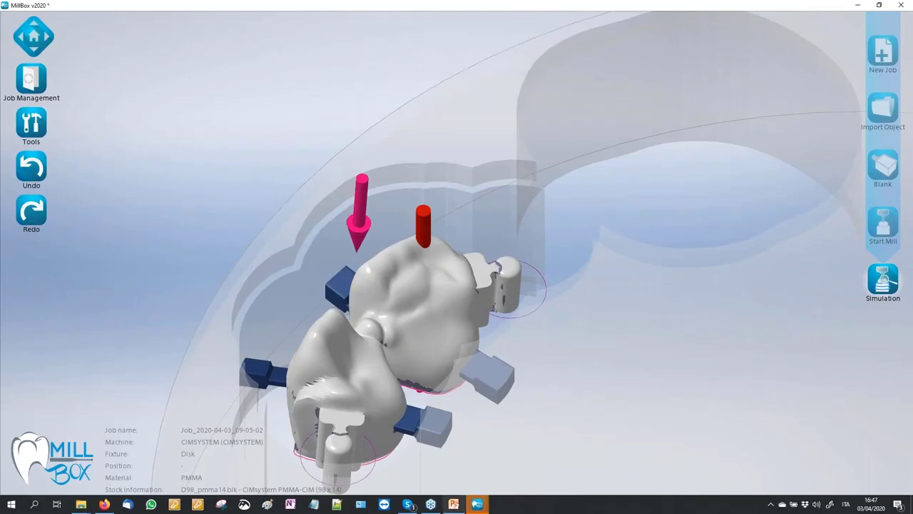
- Switch to the MillBox window with the FULL ARCH ZR STAB-WORK job and exit its Curves and surfaces tools
mouse_move(480, 505)
left_click(553, 469)
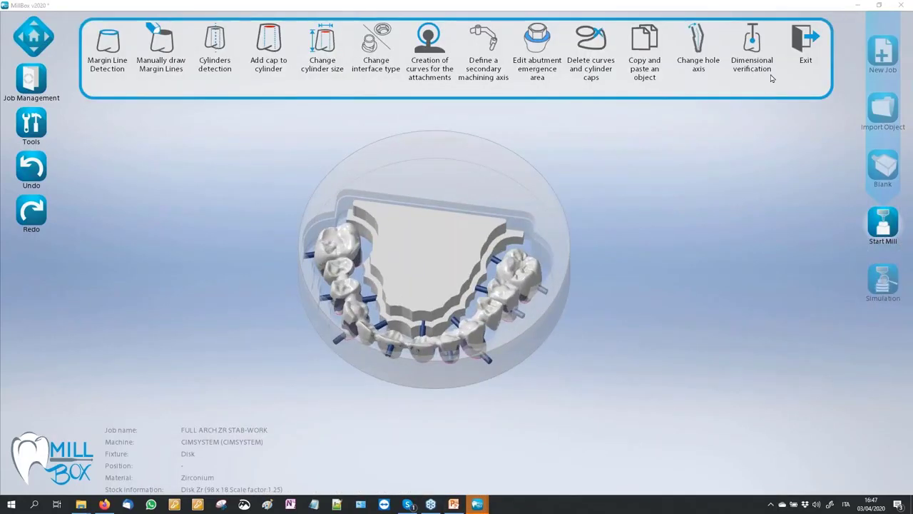
left_click(805, 41)
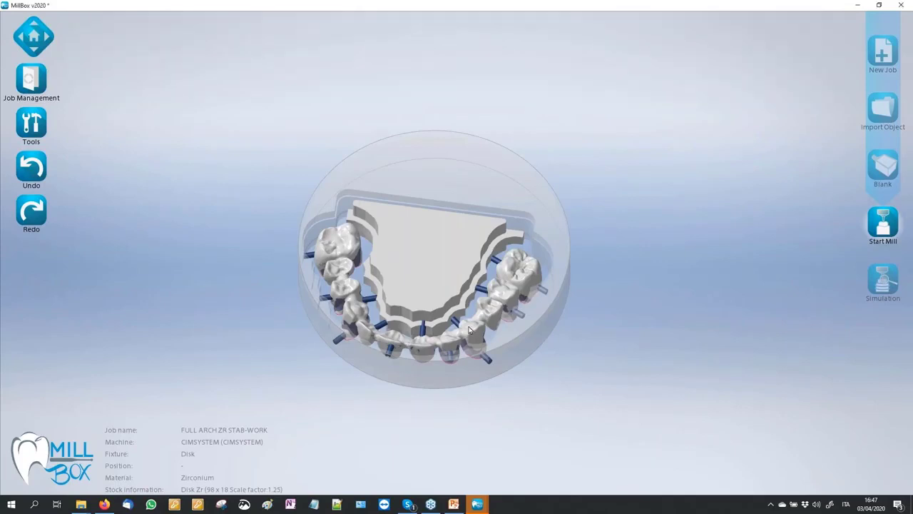
- Select the framework bridge and remove the stabilizer from the inside of the arch
left_click(524, 271)
left_click(491, 93)
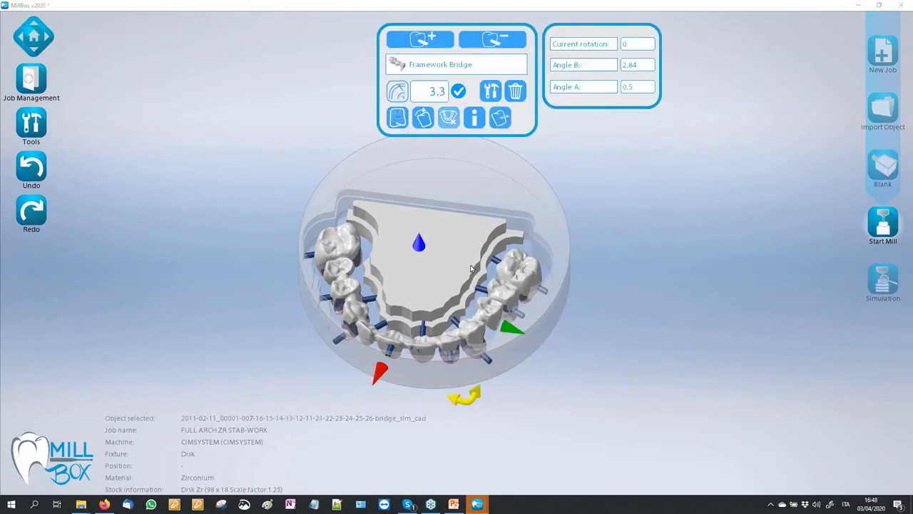
left_click(464, 263)
middle_click_drag(540, 250, 404, 363)
scroll(527, 234, "up", 4)
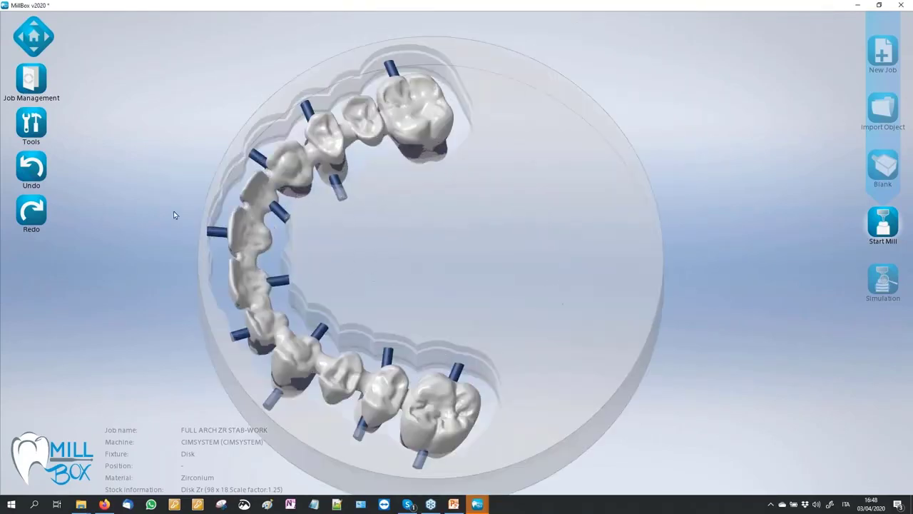
- Add a 1 mm vertical support pin on the premolar two teeth away from the end molar of the arch
middle_click_drag(175, 211, 97, 155)
left_click(33, 134)
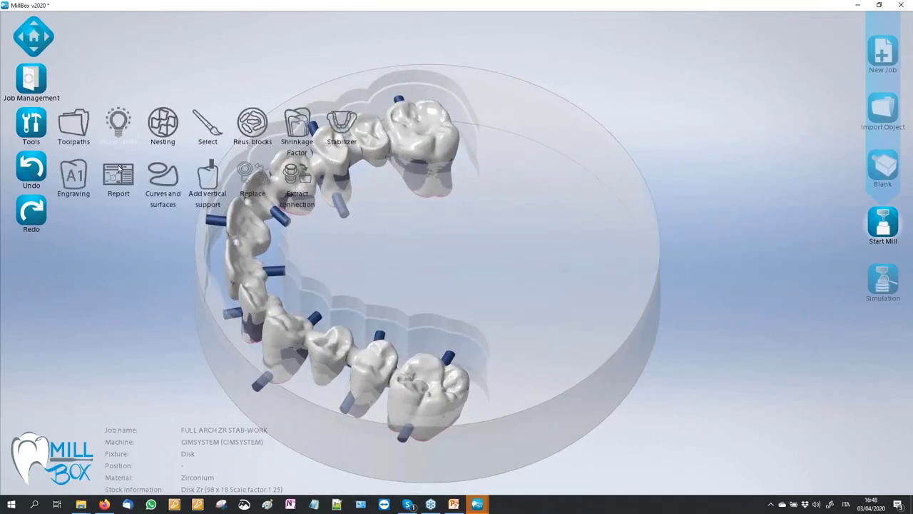
scroll(180, 187, "down", 2)
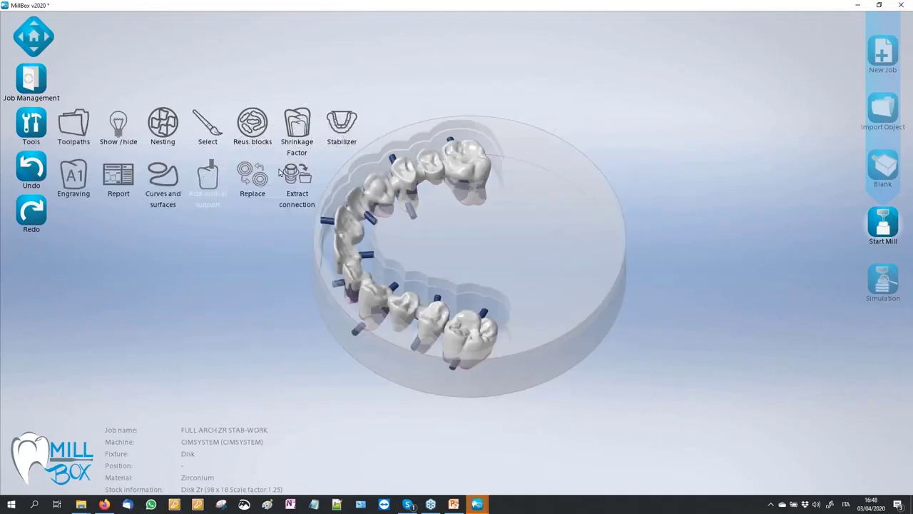
left_click(206, 179)
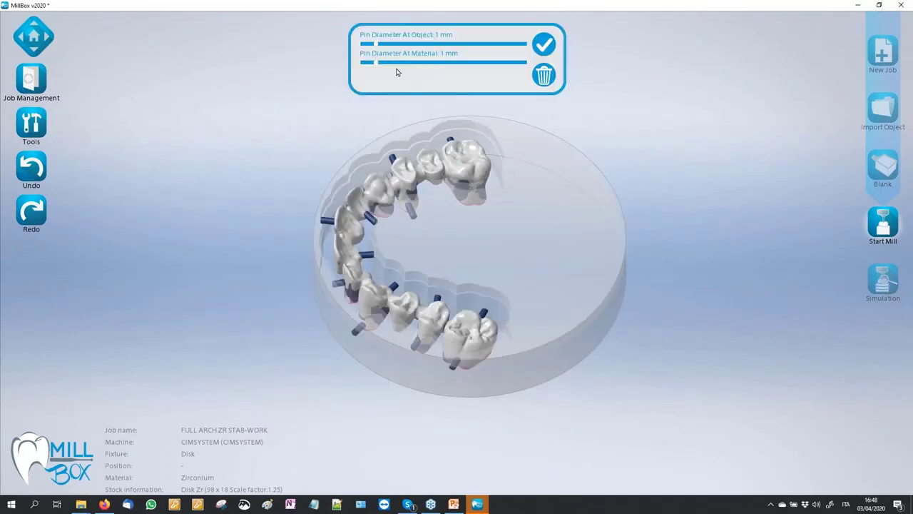
left_click(402, 162)
scroll(406, 137, "up", 5)
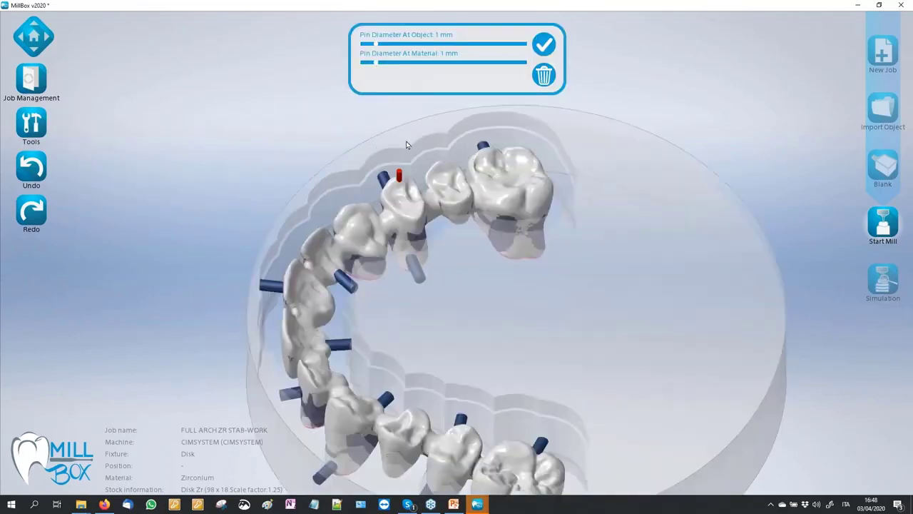
- Add a vertical support pin, 1.5 mm at the object and 1.1 mm at the material, on the tooth beside the end molar and confirm
left_click_drag(377, 62, 387, 62)
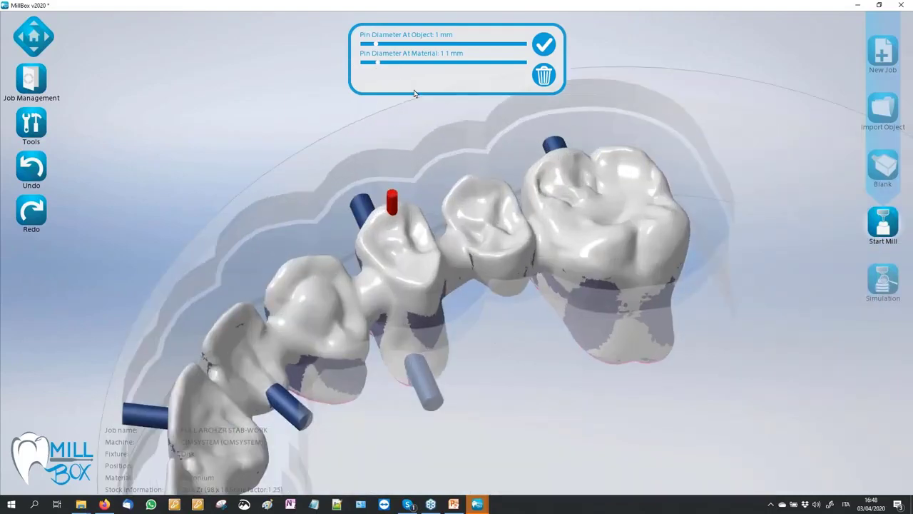
left_click(376, 63)
left_click(470, 178)
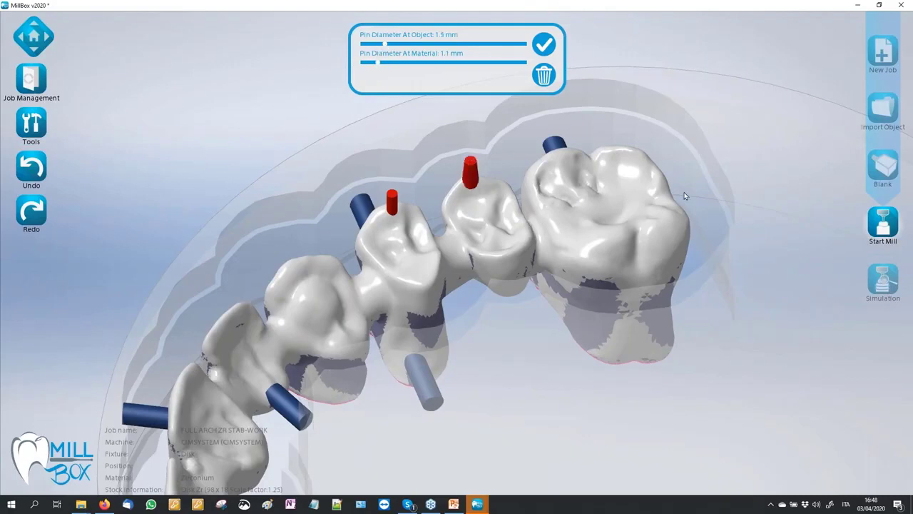
scroll(257, 131, "down", 3)
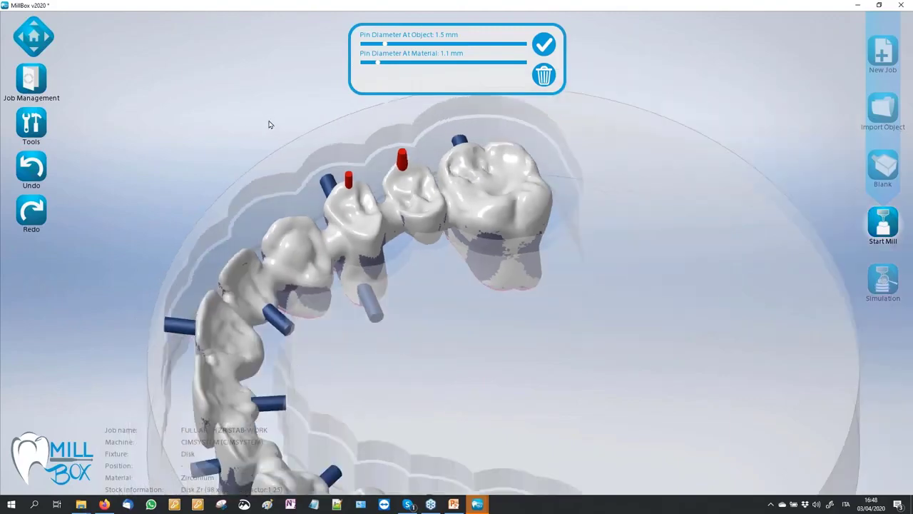
right_click_drag(269, 124, 283, 224)
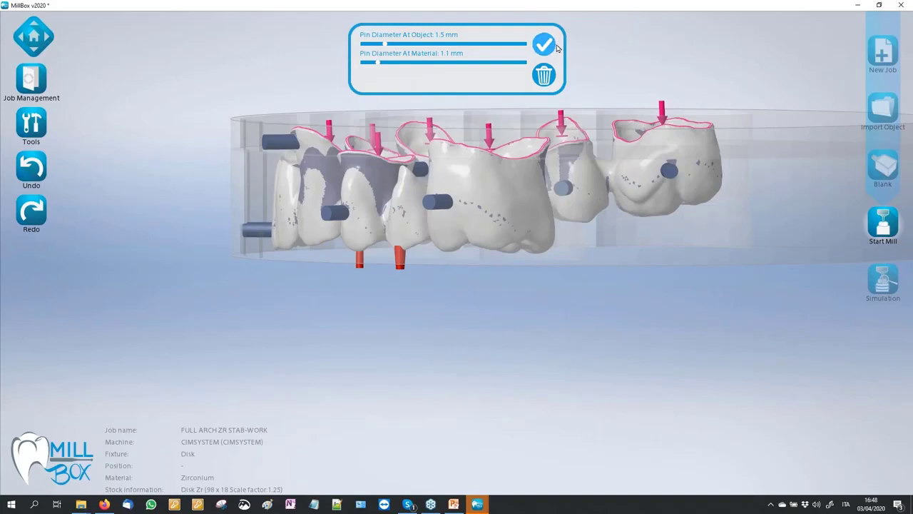
left_click(549, 46)
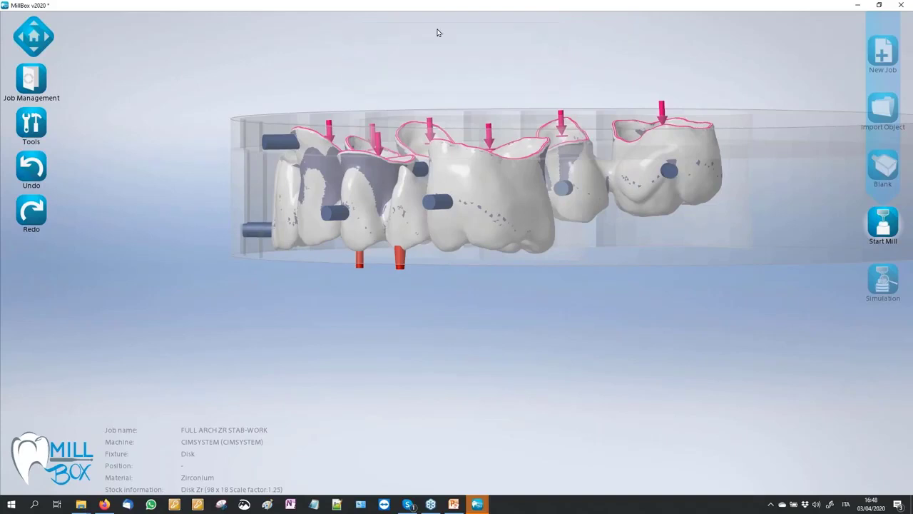
- Undo the last vertical support pin
left_click(34, 164)
right_click_drag(181, 234, 190, 186)
scroll(212, 251, "down", 4)
scroll(212, 247, "up", 2)
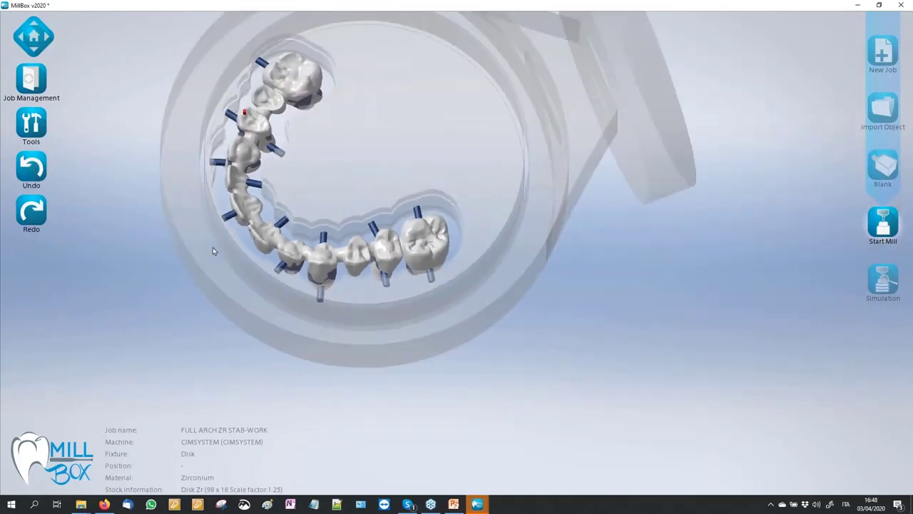
scroll(147, 173, "down", 2)
scroll(150, 175, "up", 2)
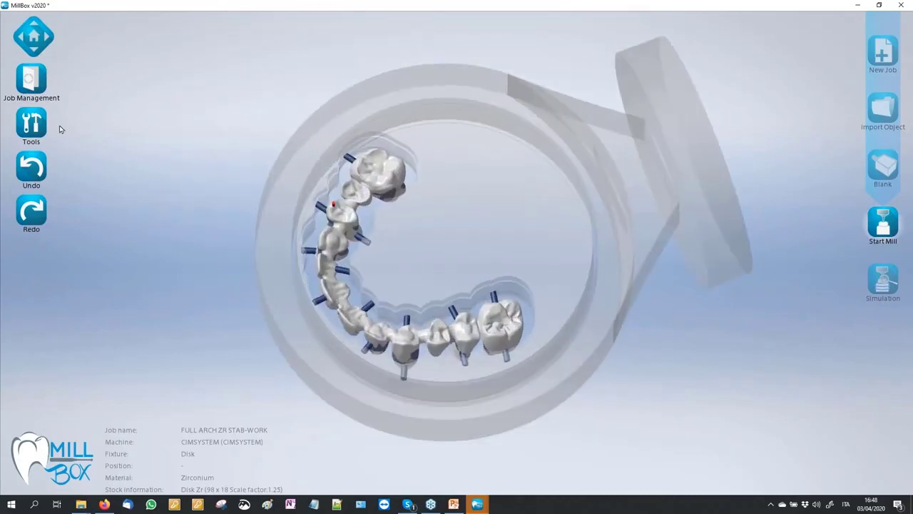
- Start the Select tool and paint a patch on the inner side of the end molar nearest the support pin with Finishing with 1.0 mm
left_click(31, 123)
left_click(204, 107)
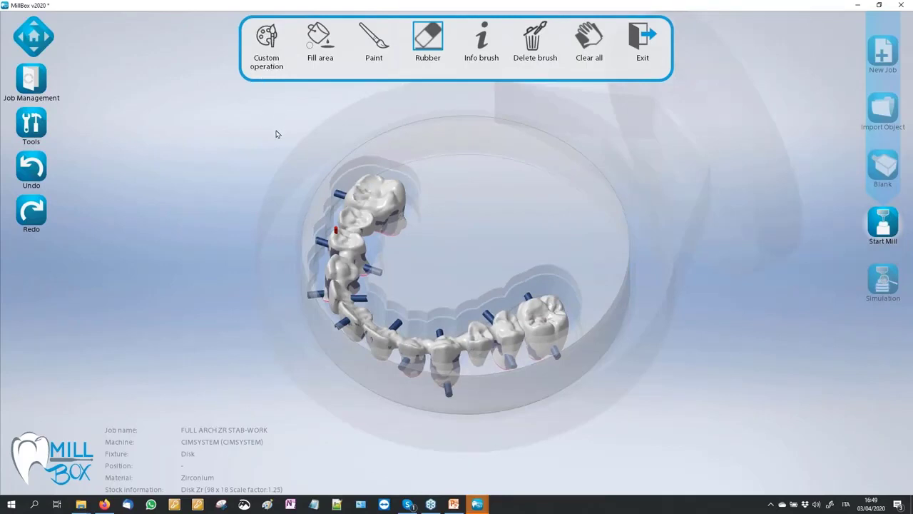
middle_click_drag(278, 141, 290, 154)
right_click_drag(290, 154, 234, 158)
scroll(338, 255, "up", 3)
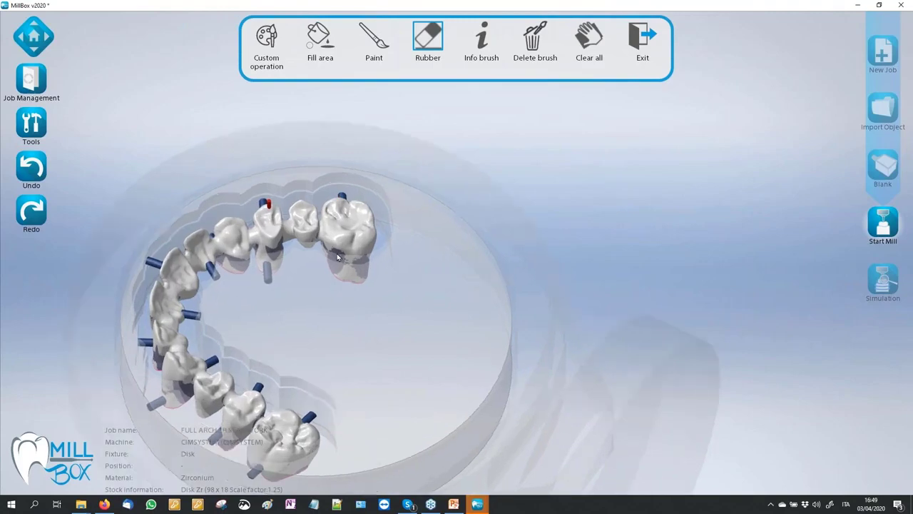
scroll(340, 256, "up", 2)
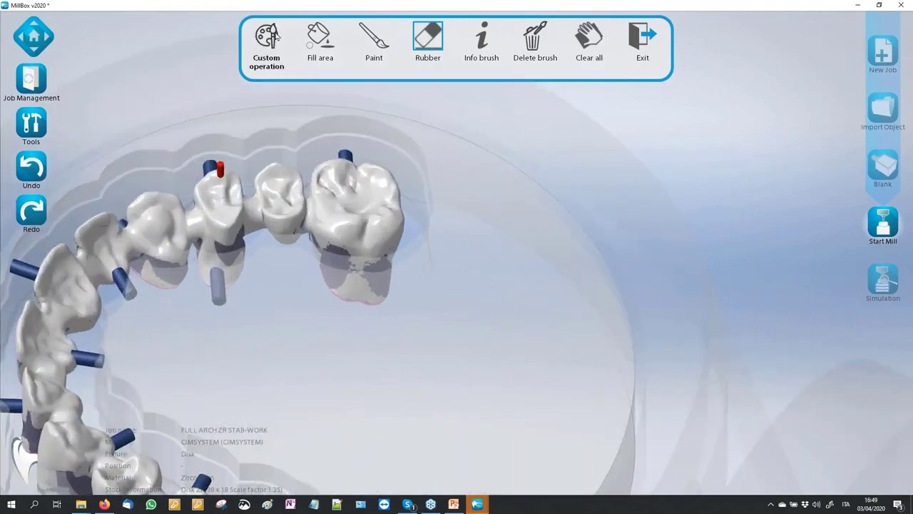
left_click(267, 39)
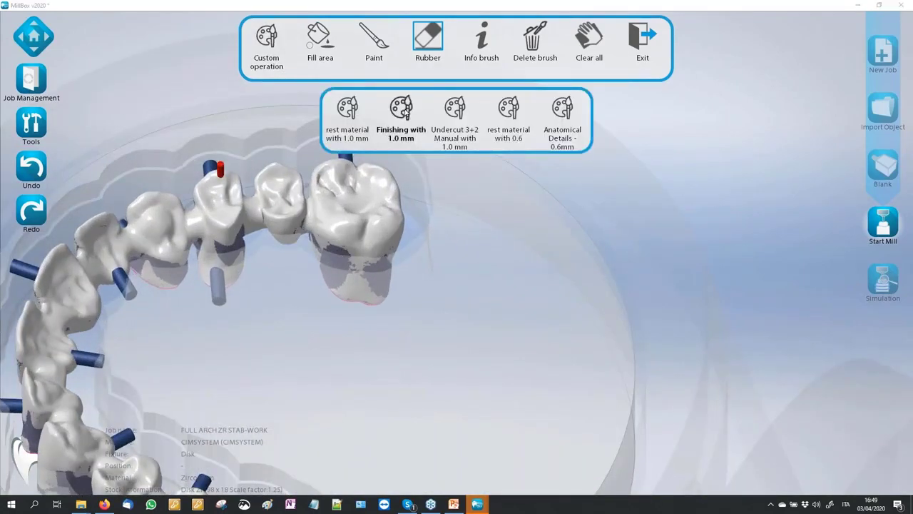
left_click(402, 110)
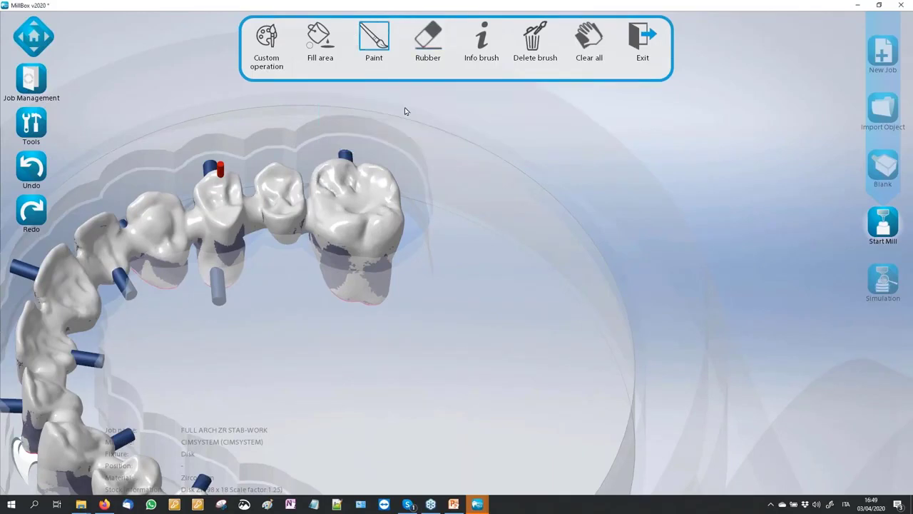
left_click(345, 254)
mouse_move(344, 253)
left_mouse_down()
mouse_move(332, 242)
mouse_move(351, 262)
mouse_move(364, 255)
mouse_move(340, 247)
mouse_move(354, 242)
left_mouse_up()
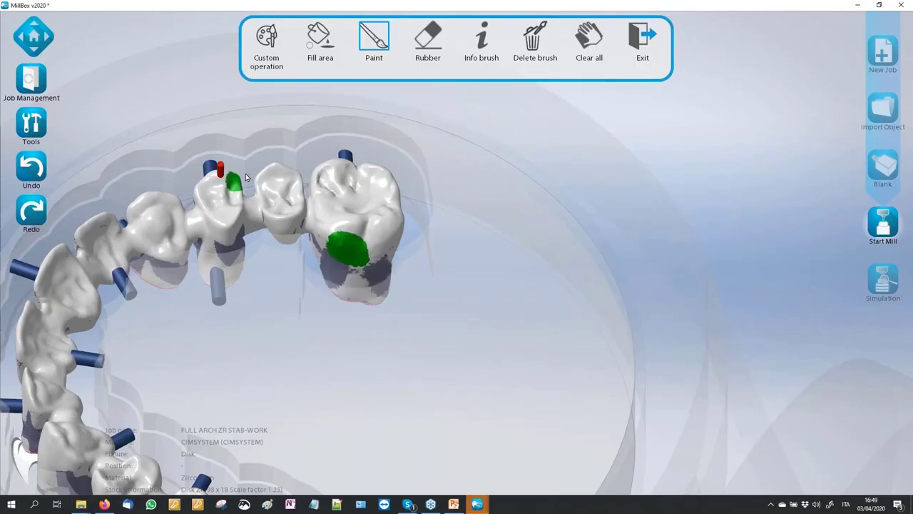
- Examine the painted patch on the molar up close and check its assigned operation with Info brush
middle_click_drag(475, 261, 315, 186)
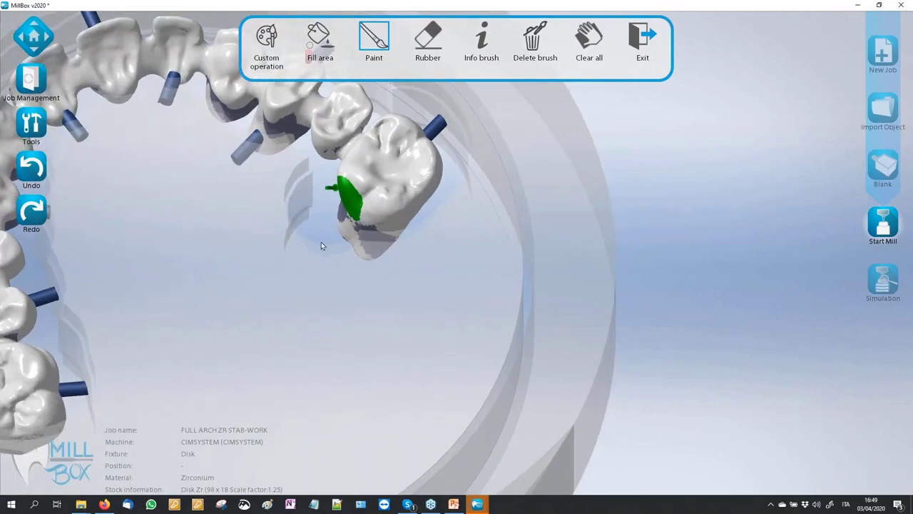
scroll(337, 169, "up", 3)
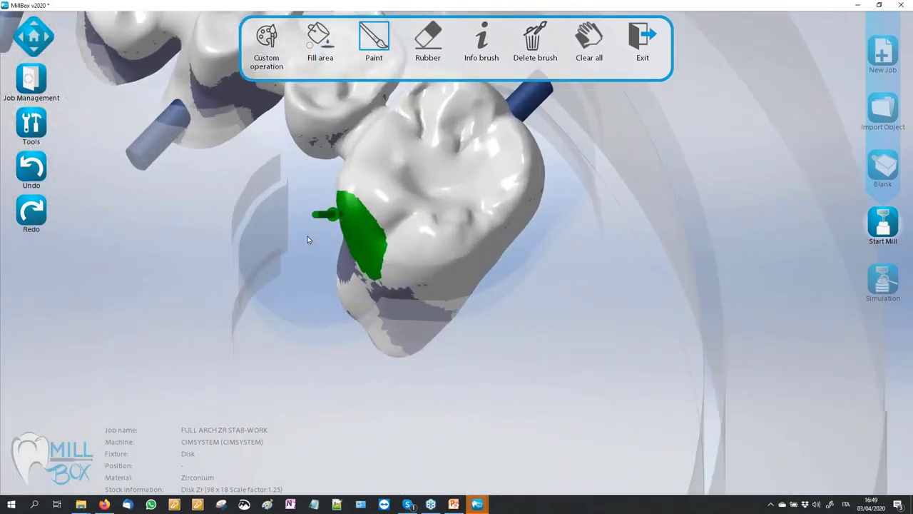
middle_click_drag(308, 239, 316, 214)
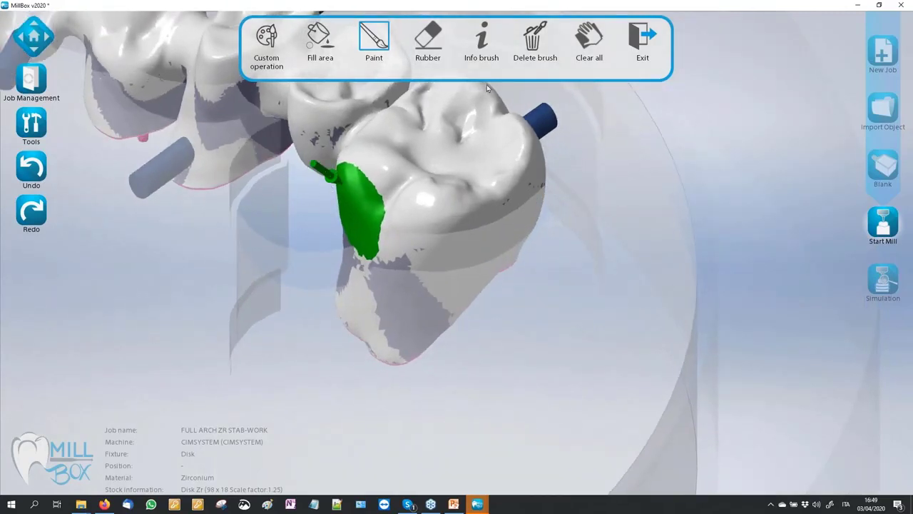
left_click(485, 44)
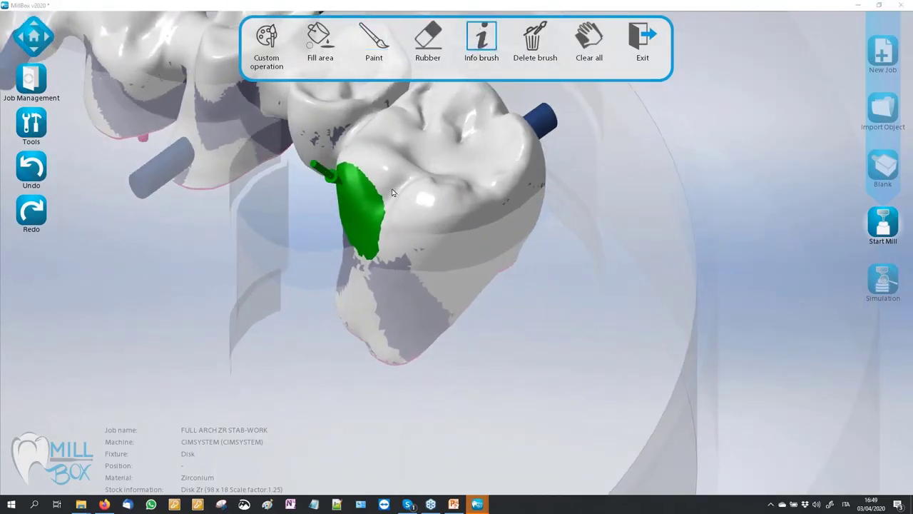
left_click(361, 213)
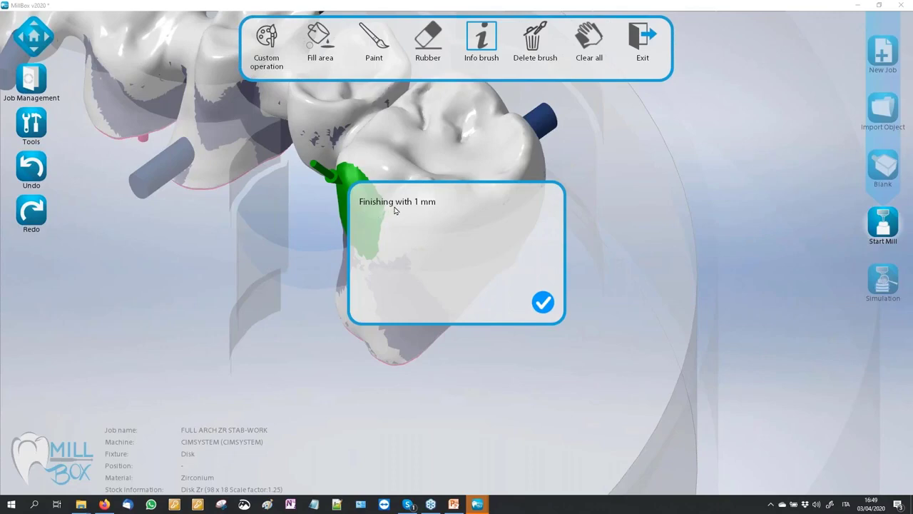
left_click(543, 303)
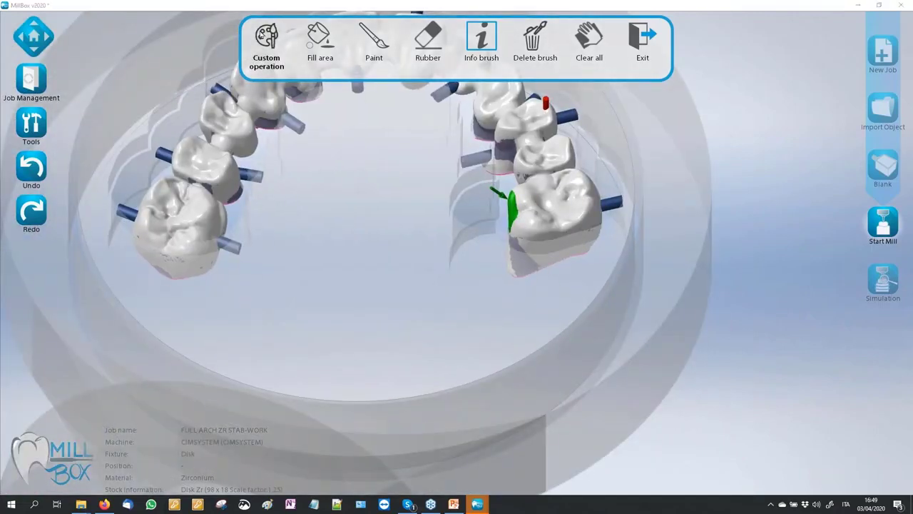
- Paint the chewing surface of the molar at the opposite end of the arch with the custom operation Anatomical Details - 0.6mm
left_click(266, 36)
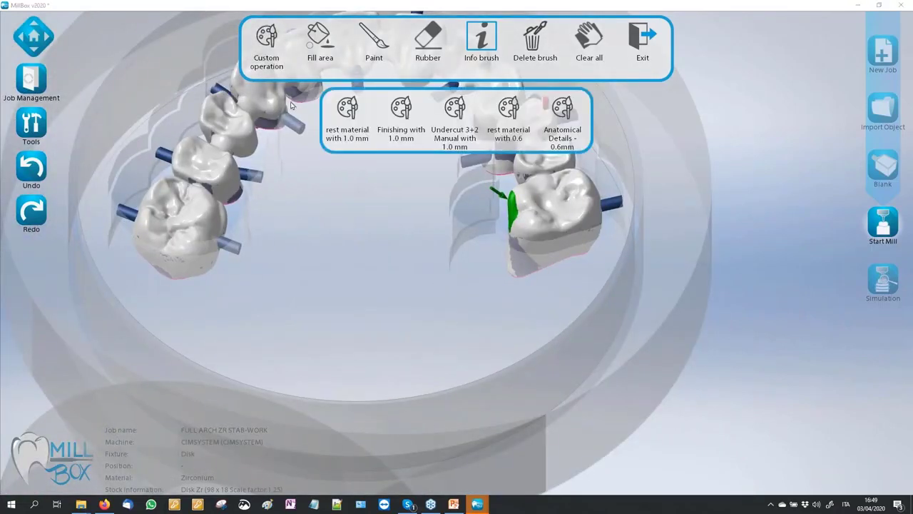
left_click(427, 203)
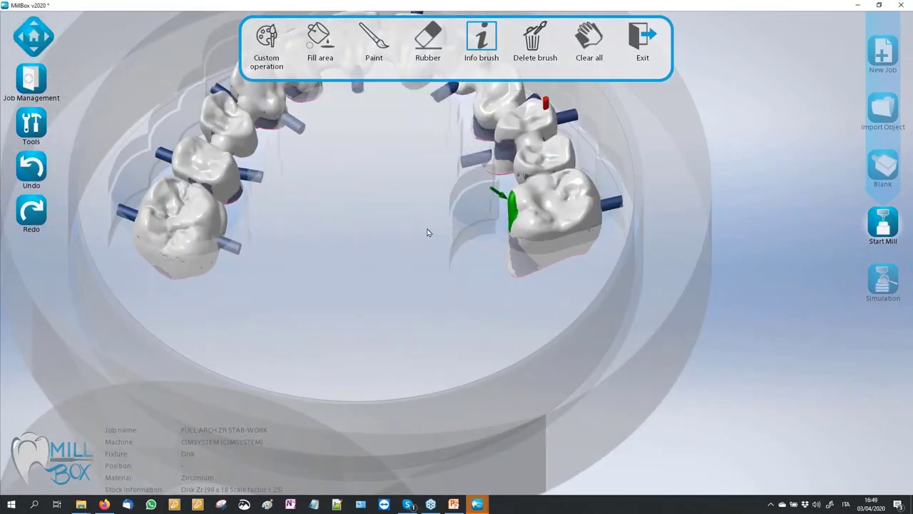
middle_click_drag(428, 232, 427, 263)
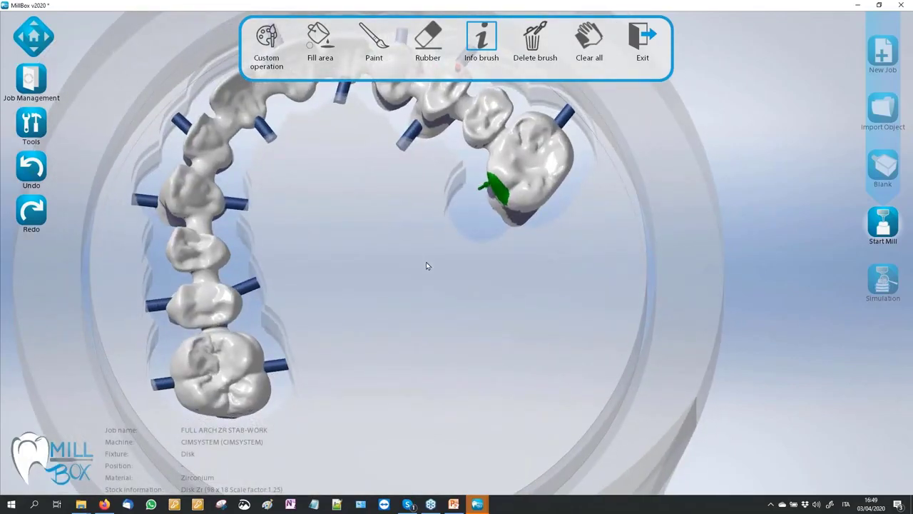
scroll(427, 263, "down", 3)
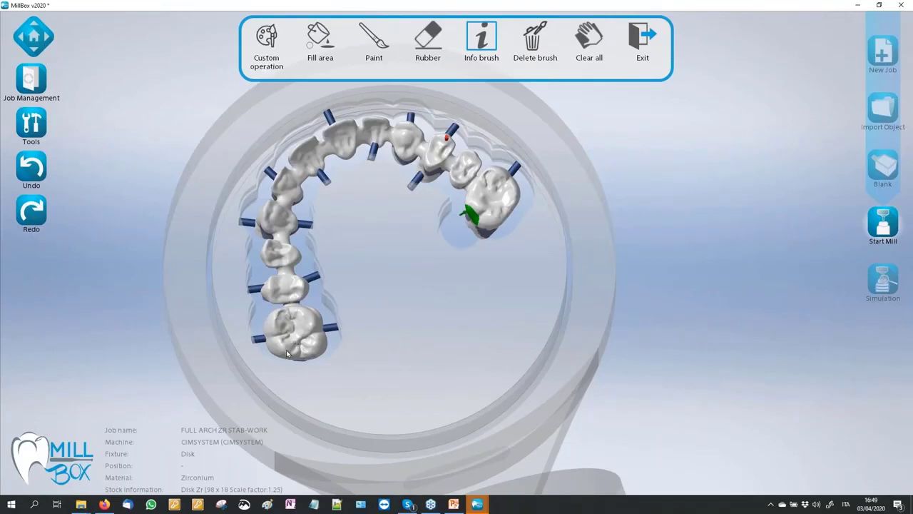
scroll(287, 354, "up", 3)
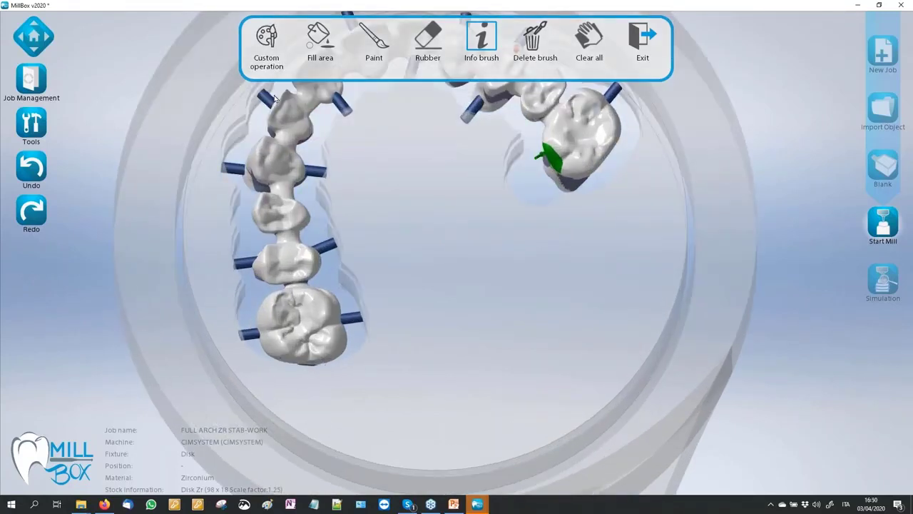
left_click(266, 41)
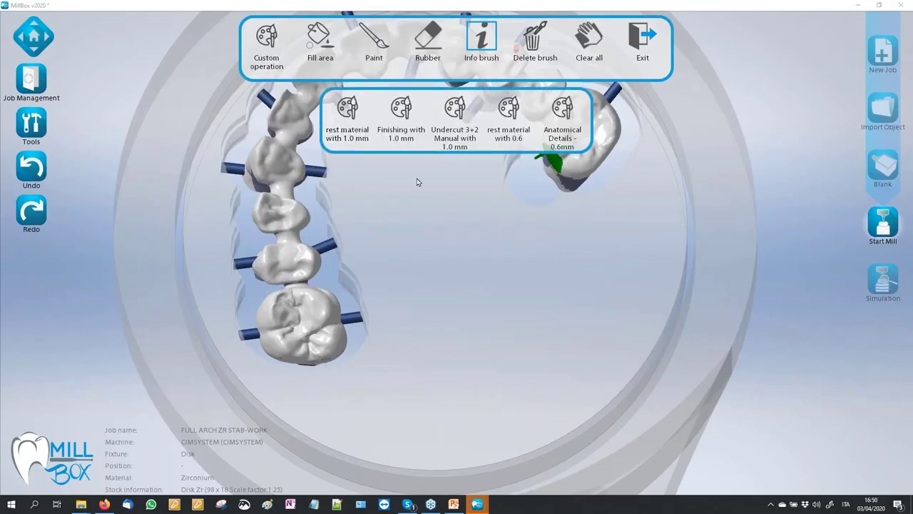
left_click(562, 106)
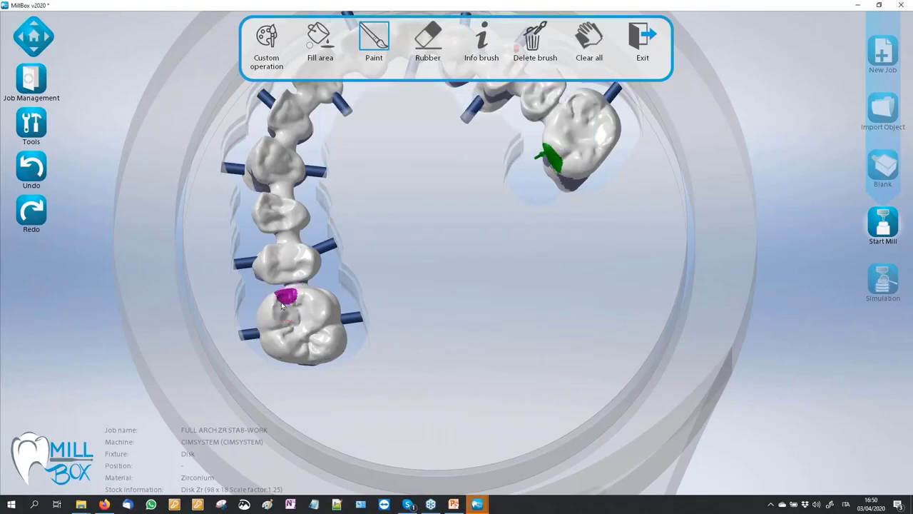
mouse_move(282, 305)
left_mouse_down()
mouse_move(284, 337)
mouse_move(279, 320)
mouse_move(306, 358)
mouse_move(332, 341)
mouse_move(329, 318)
mouse_move(309, 294)
mouse_move(298, 300)
mouse_move(363, 258)
left_mouse_up()
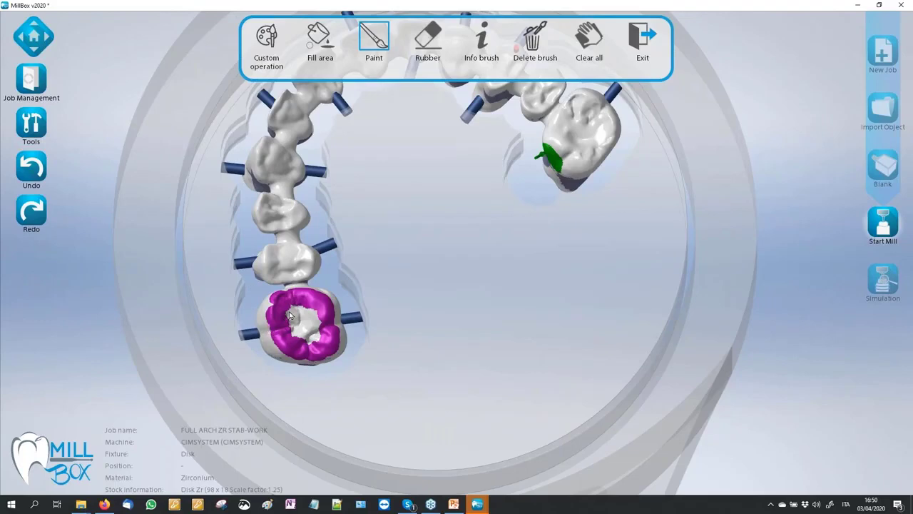
mouse_move(310, 312)
left_mouse_down()
mouse_move(321, 338)
mouse_move(296, 335)
mouse_move(302, 326)
left_mouse_up()
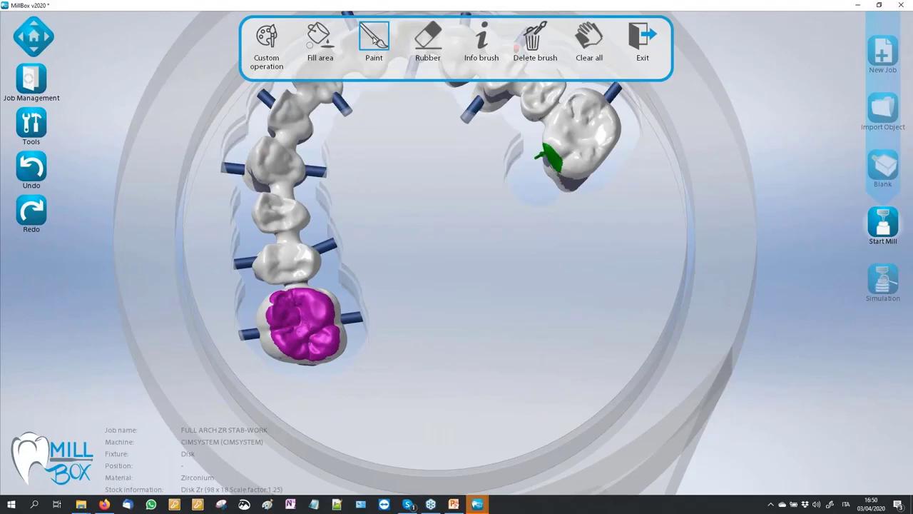
- Review the painted areas from the side and above, and exit the Select tools
left_click(409, 347)
right_click_drag(404, 323, 421, 268)
scroll(390, 271, "down", 3)
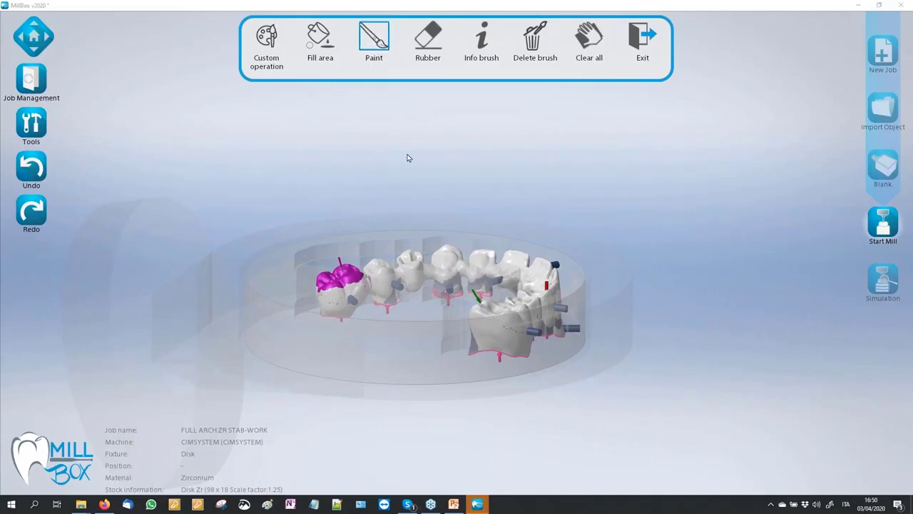
middle_click_drag(408, 157, 418, 190)
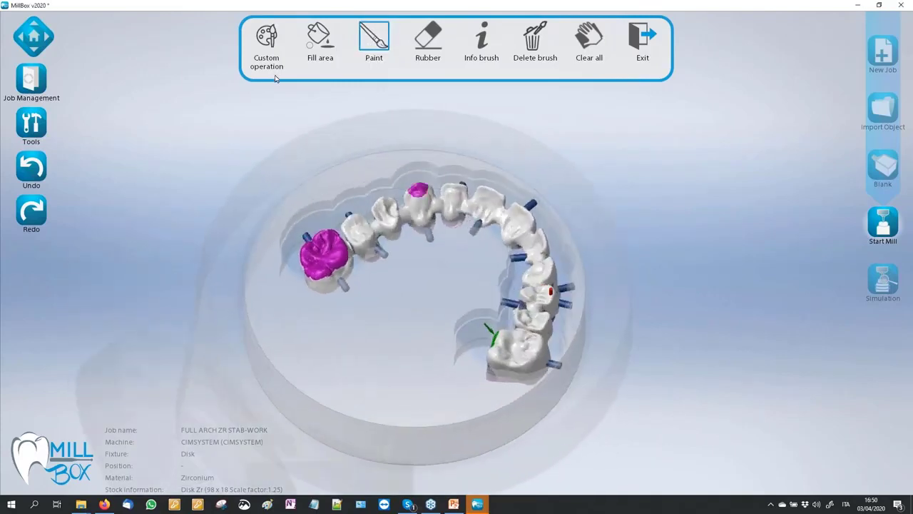
left_click(641, 44)
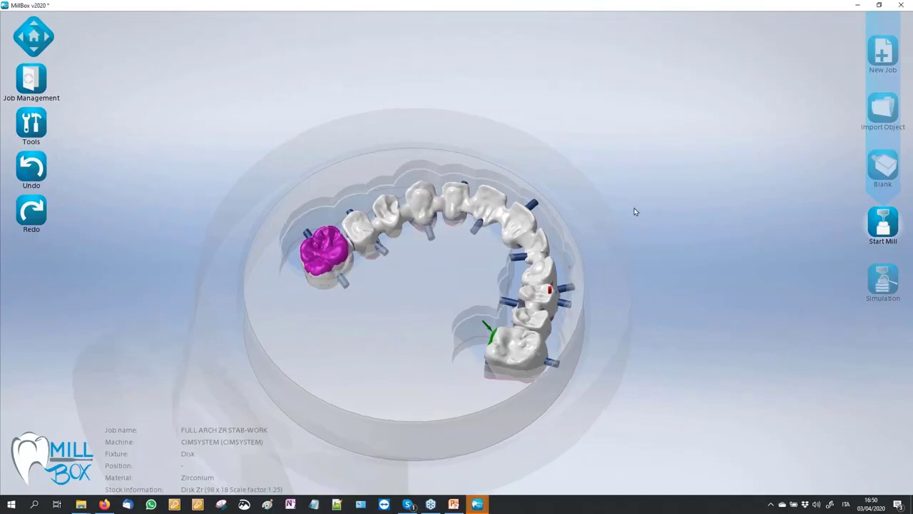
- Examine the underside of the arch up close, including the shaded areas around the margin lines, and display the available tools
scroll(302, 143, "down", 3)
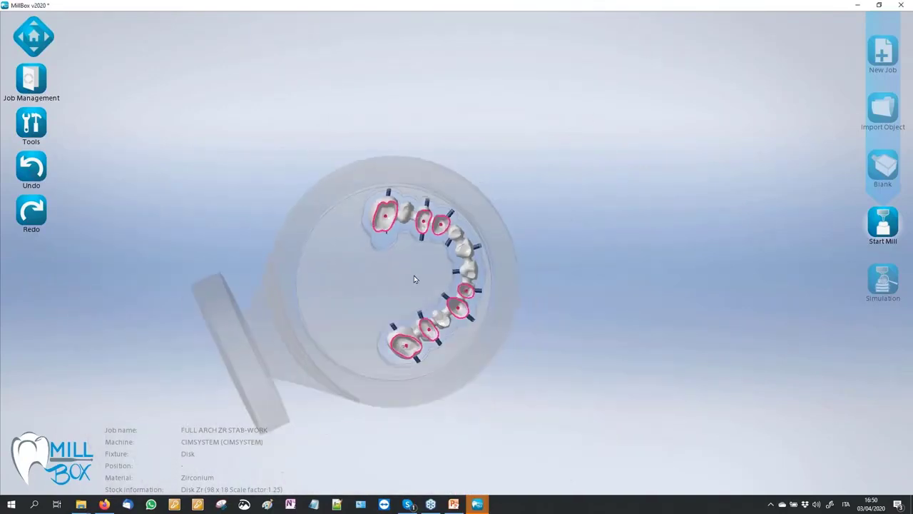
middle_click_drag(414, 275, 449, 273)
scroll(450, 271, "up", 5)
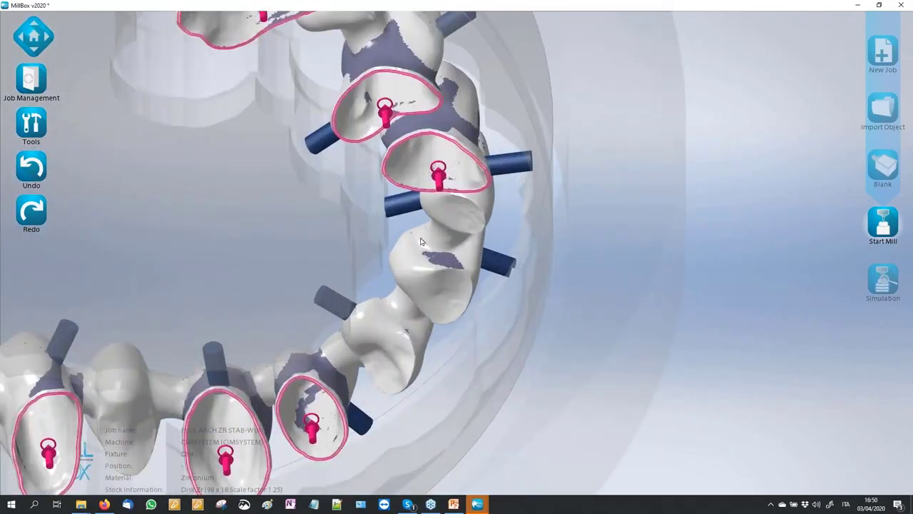
mouse_move(420, 239)
middle_mouse_down()
mouse_move(435, 265)
mouse_move(420, 248)
mouse_move(421, 259)
mouse_move(421, 229)
middle_mouse_up()
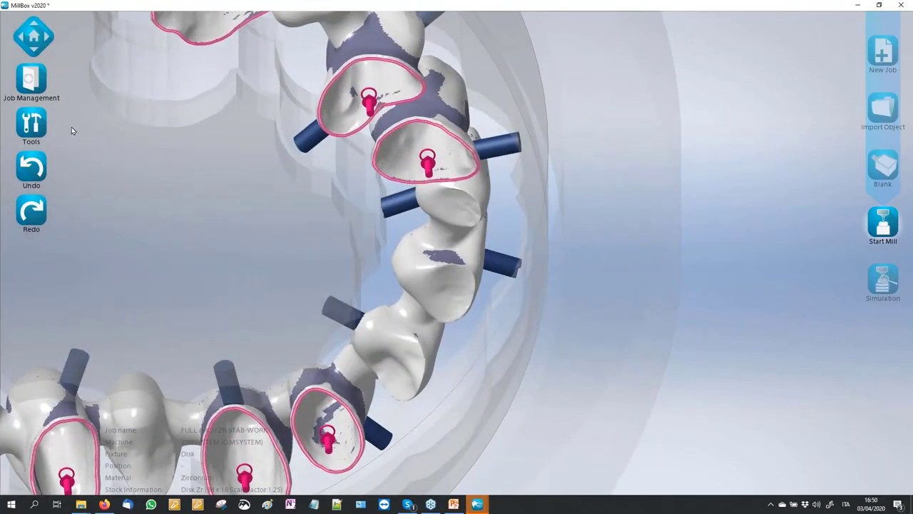
left_click(31, 123)
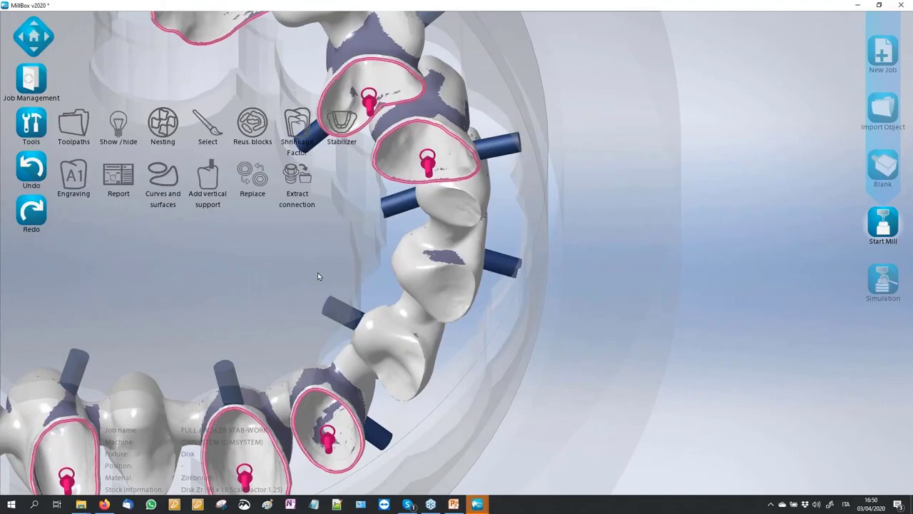
scroll(319, 276, "down", 1)
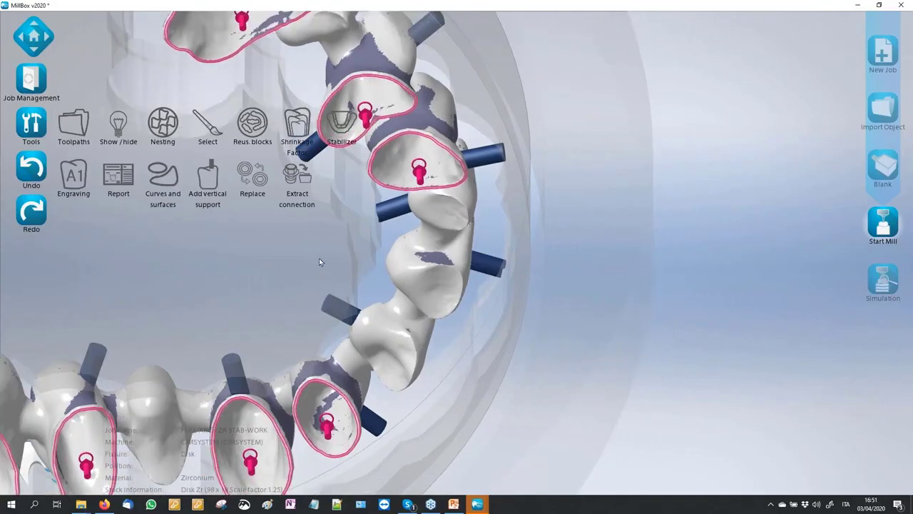
scroll(320, 262, "down", 3)
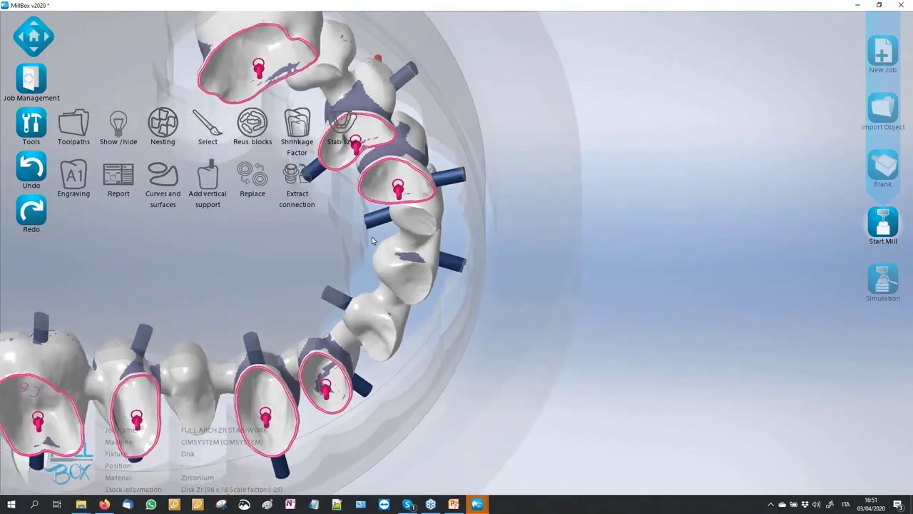
scroll(783, 187, "down", 5)
scroll(675, 253, "down", 1)
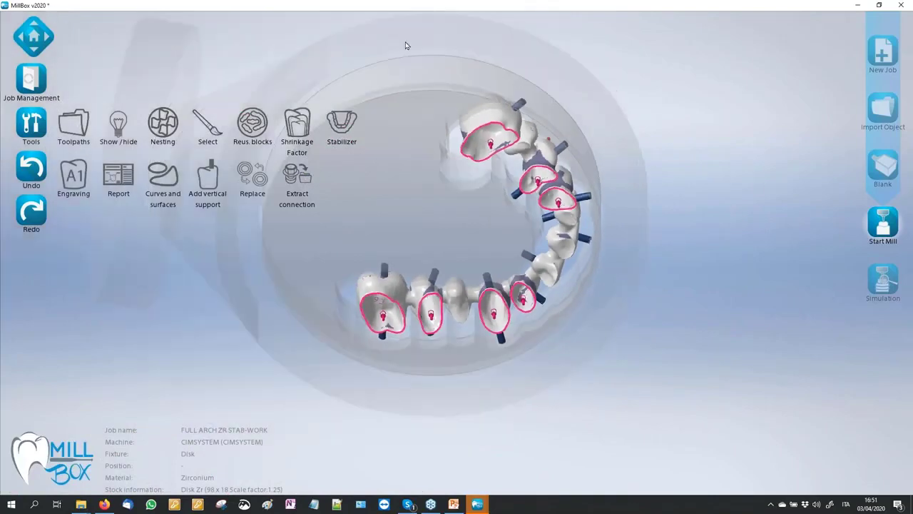
scroll(324, 45, "up", 3)
scroll(414, 160, "down", 3)
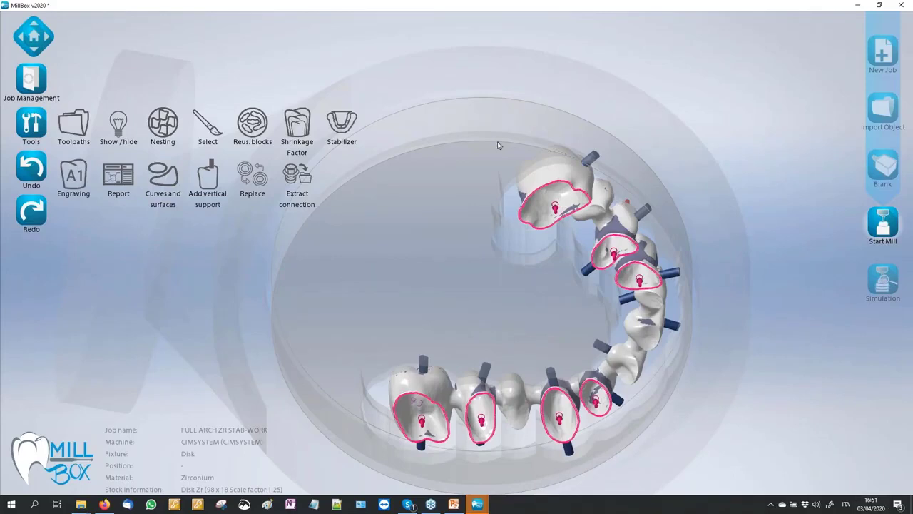
- Turn the disk back to the chewing side, dismiss the tools list and review the painted molars
left_click_drag(331, 58, 327, 88)
left_click_drag(321, 97, 308, 149)
left_click_drag(704, 204, 569, 170)
scroll(429, 198, "down", 1)
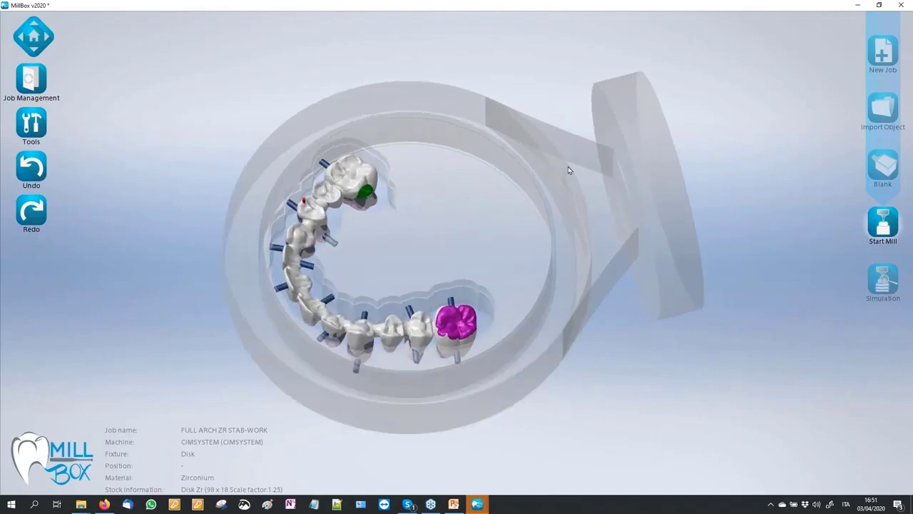